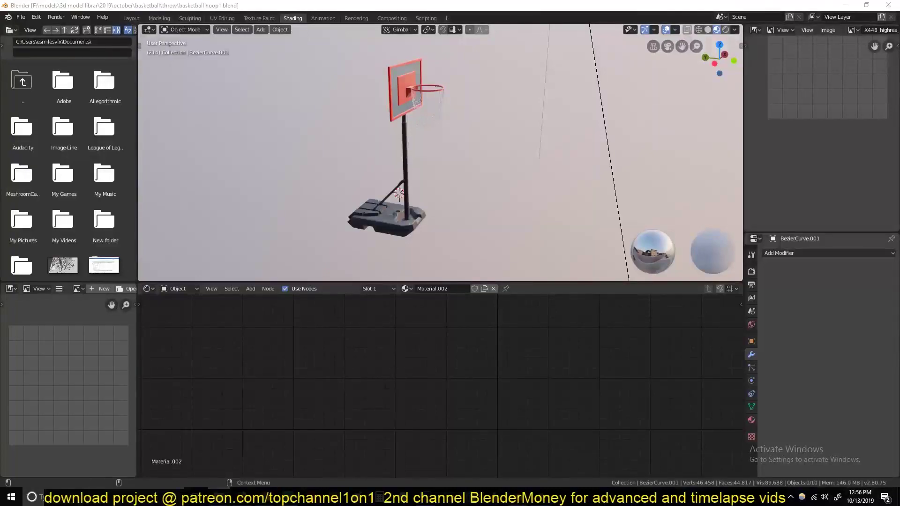
Add a floor plane at the world origin stretched wide along X, save, and switch to the basketball file.
scroll(419, 235, down, 2)
key(shift+a)
key(alt+g)
key(s)
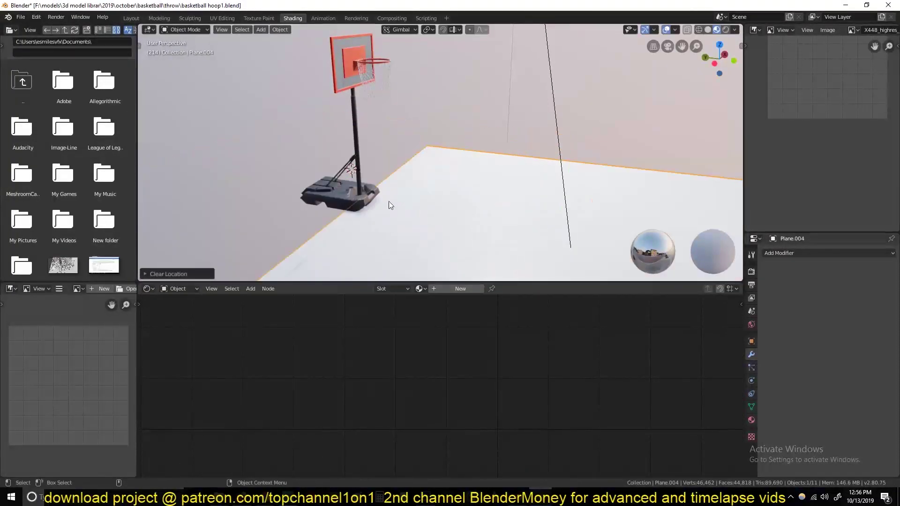
key(s)
key(x)
click(323, 185)
mouse_move(324, 185)
middle_down()
mouse_move(419, 167)
mouse_move(331, 133)
mouse_move(367, 202)
mouse_move(440, 221)
middle_up()
click(352, 150)
key(ctrl+s)
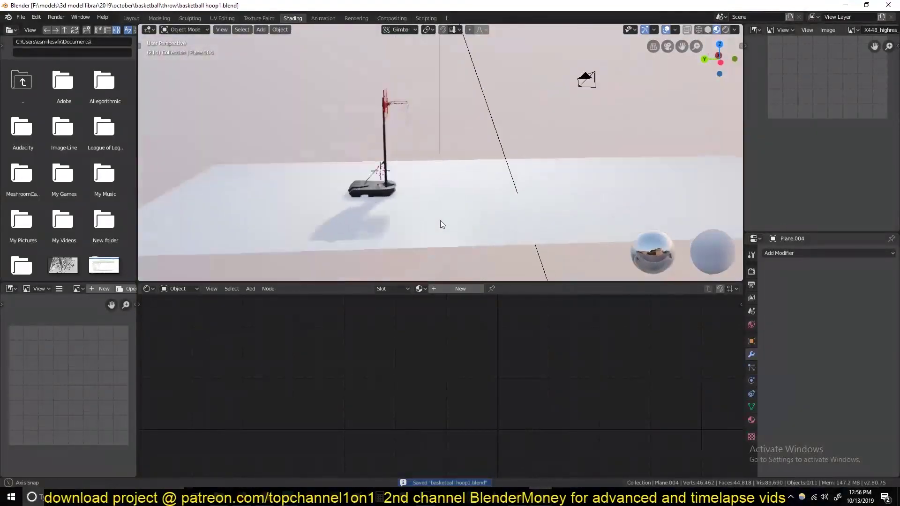
click(244, 497)
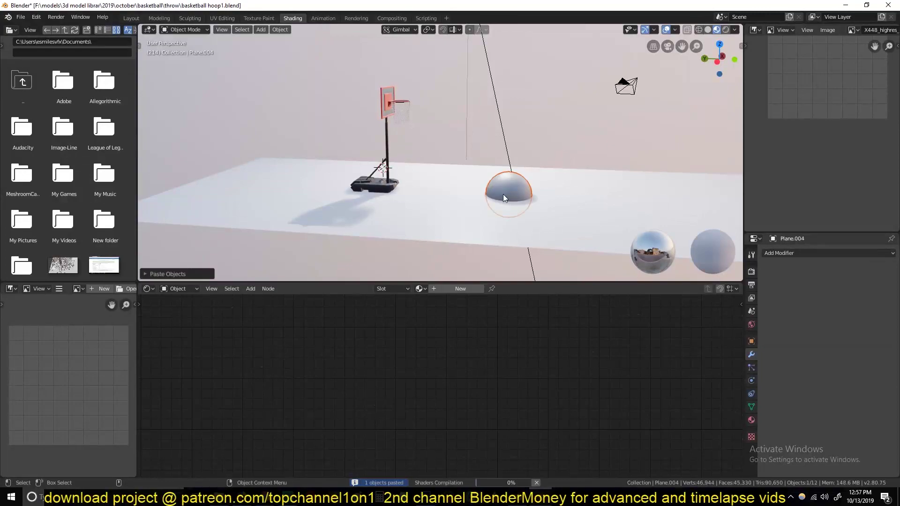
Scale the pasted basketball down and apply its transform.
click(504, 196)
key(KP_7)
key(s)
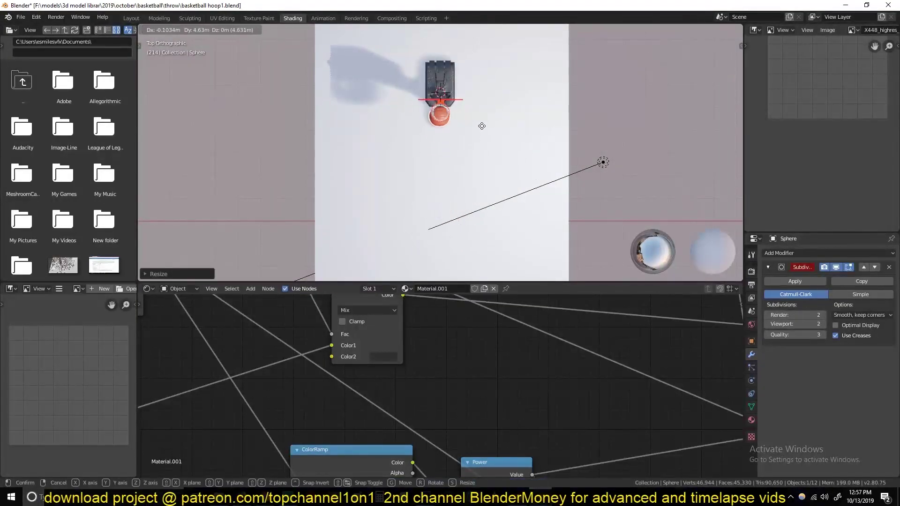
click(482, 126)
key(KP_1)
scroll(465, 204, up, 3)
scroll(465, 204, up, 2)
key(ctrl+a)
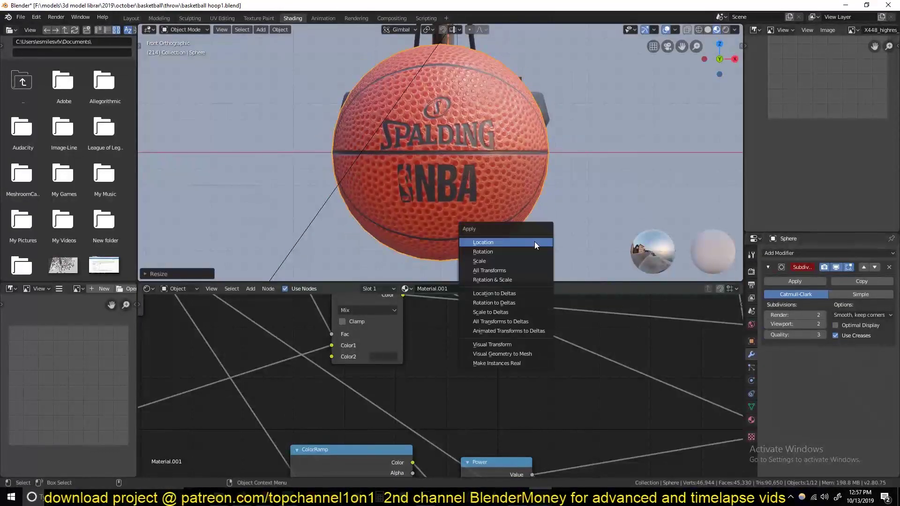
click(488, 261)
Raise the ball along Z so it sits in the hoop's net.
middle_drag(490, 216, 555, 233)
key(KP_1)
scroll(468, 137, down, 5)
key(g)
key(z)
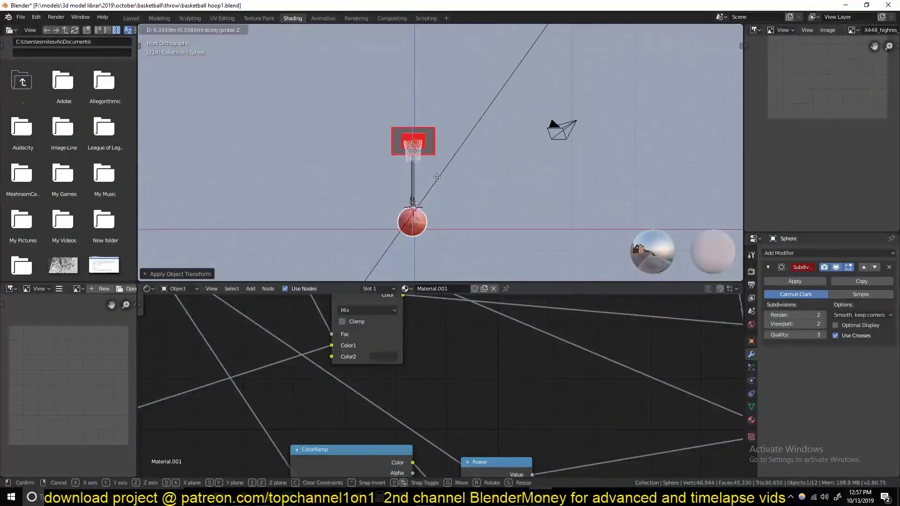
click(444, 184)
key(KP_Decimal)
middle_drag(449, 189, 500, 237)
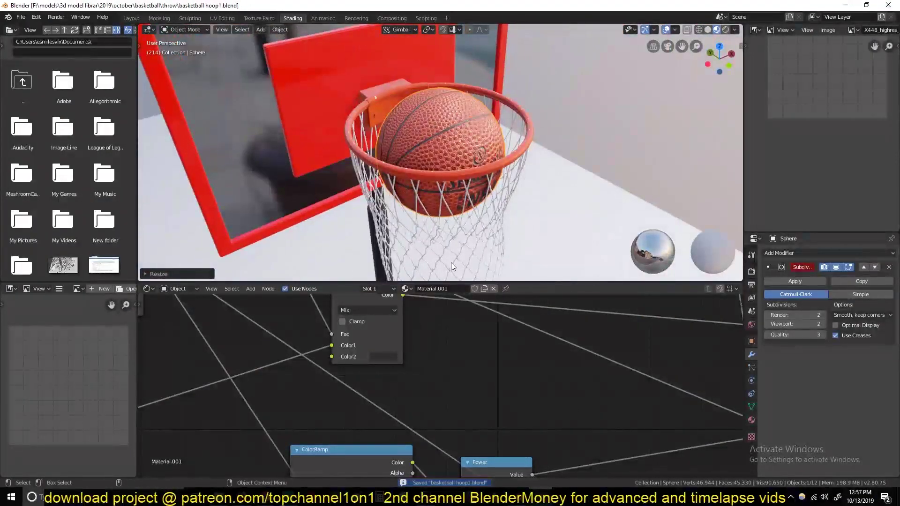
scroll(491, 355, down, 3)
Rearrange the shader nodes, trying and discarding a Texture Coordinate node.
scroll(457, 348, up, 3)
drag(395, 361, 295, 357)
drag(518, 356, 419, 417)
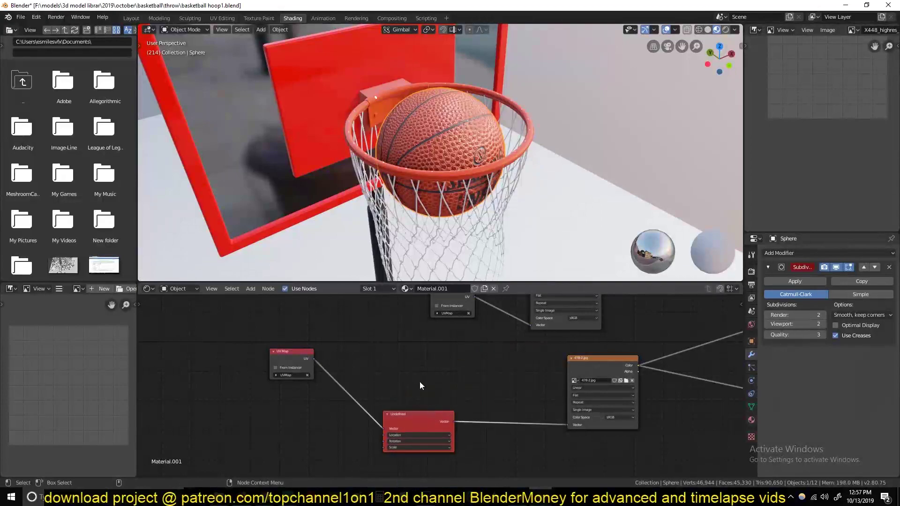
key(shift+a)
click(480, 360)
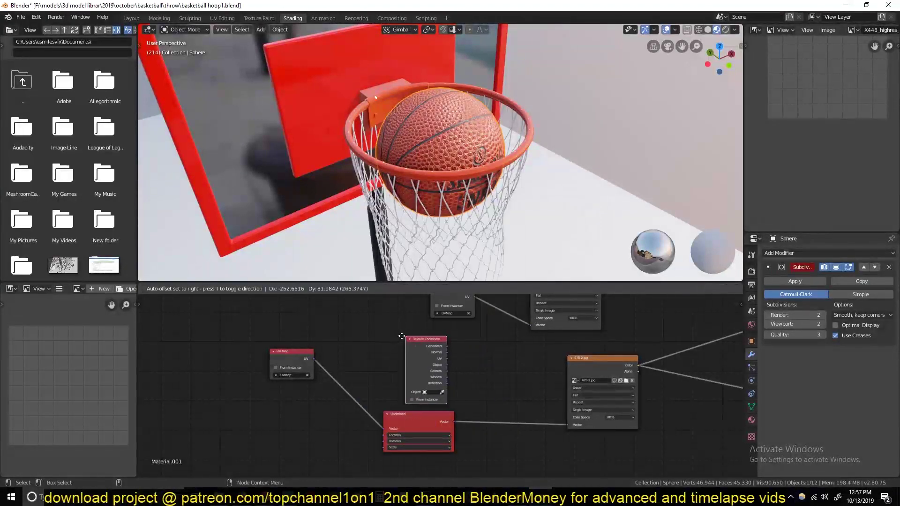
key(shift+a)
click(463, 253)
right_click(404, 335)
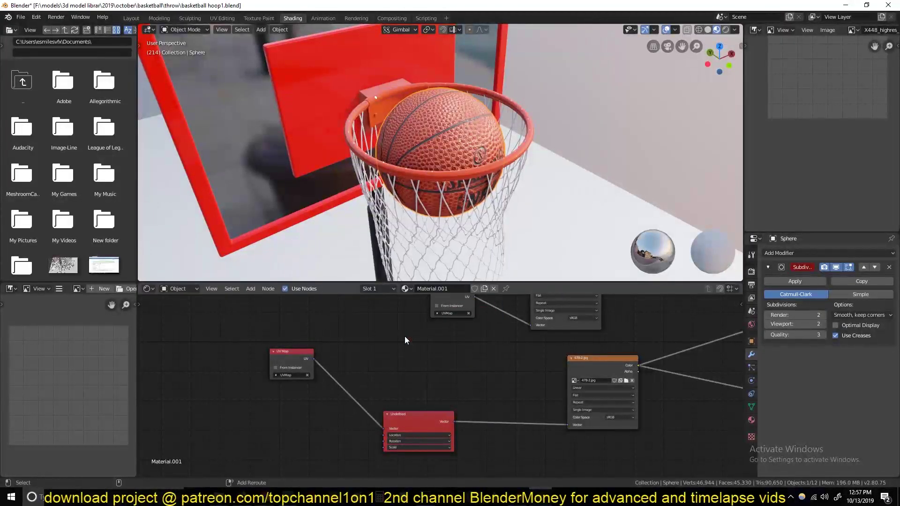
Add a Mapping node feeding the Image Texture's Vector input, with Scale set to 4.
key(shift+a)
click(446, 401)
click(402, 353)
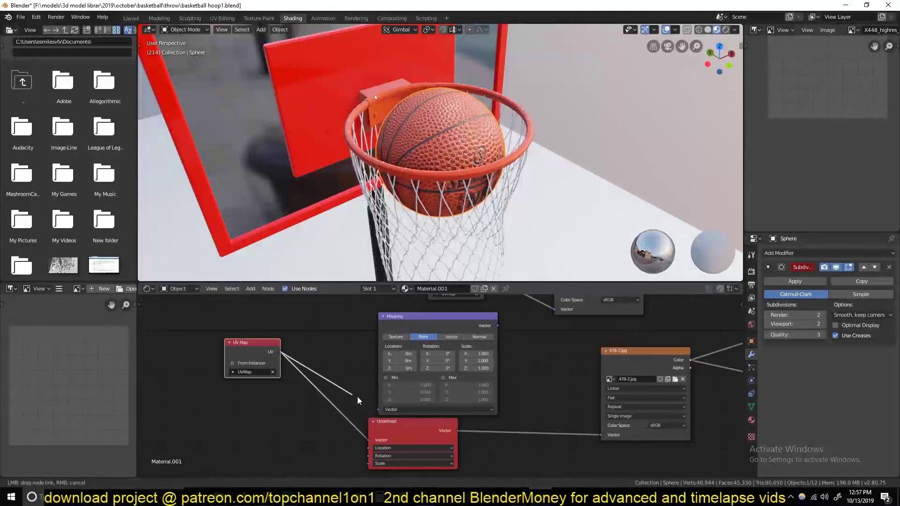
drag(597, 429, 601, 435)
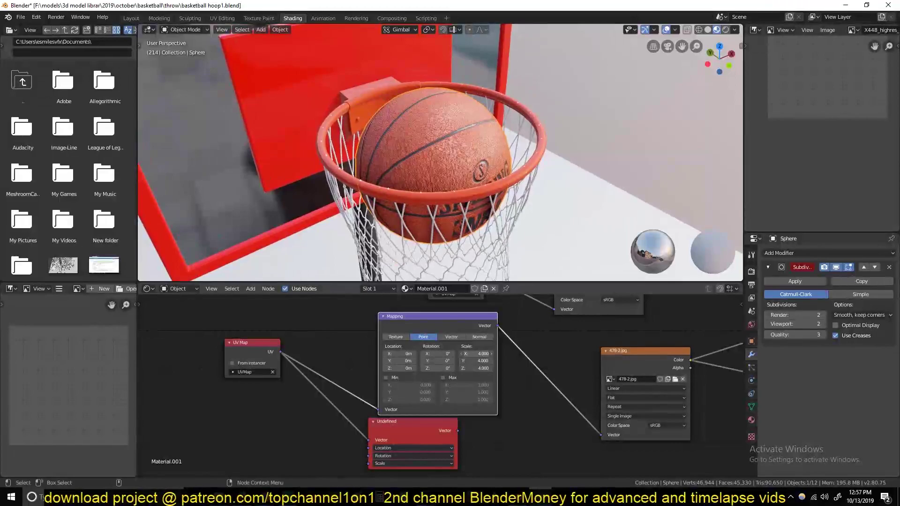
scroll(466, 234, up, 3)
scroll(468, 234, up, 3)
drag(491, 363, 468, 363)
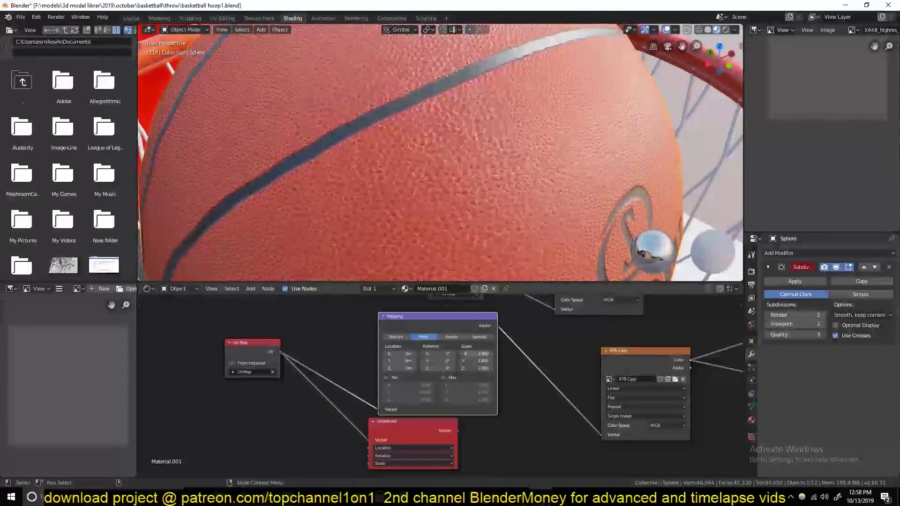
scroll(491, 217, down, 5)
Delete the leftover Undefined node and save the file.
middle_drag(426, 187, 497, 214)
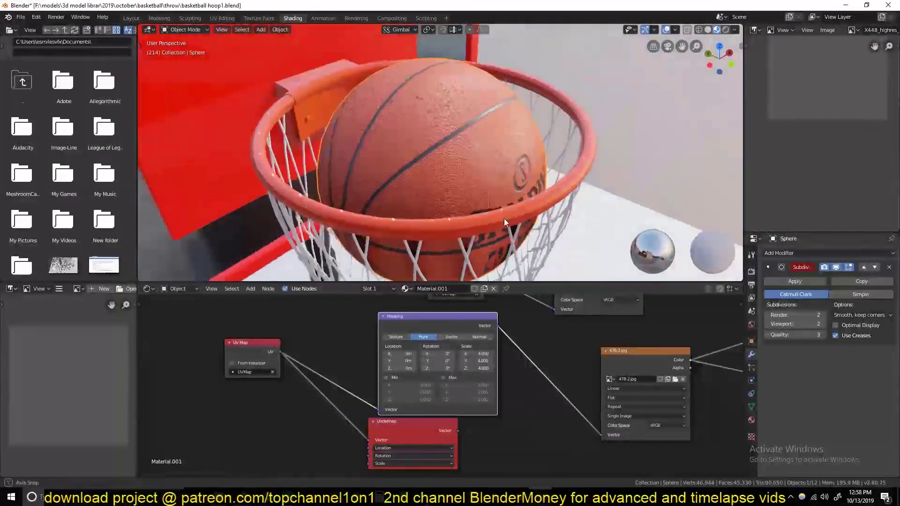
key(alt+a)
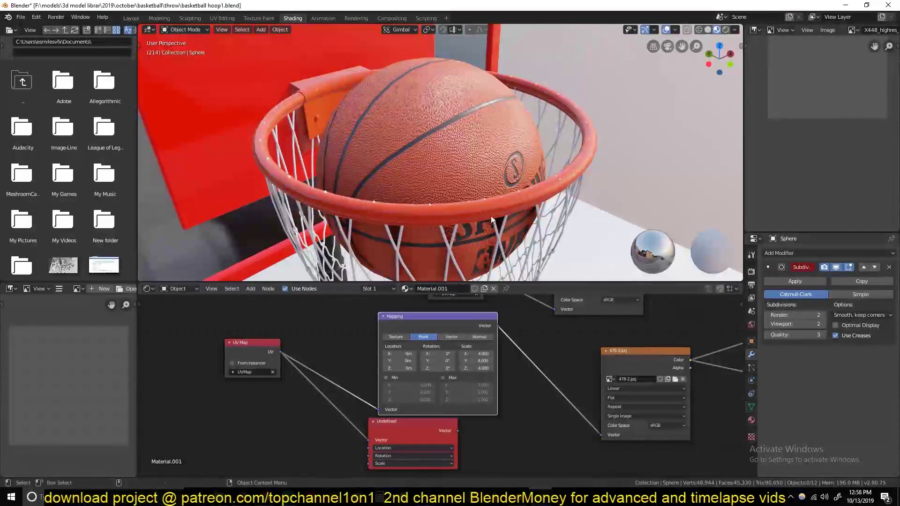
click(420, 432)
key(x)
key(ctrl+s)
scroll(379, 218, up, 2)
scroll(384, 223, up, 3)
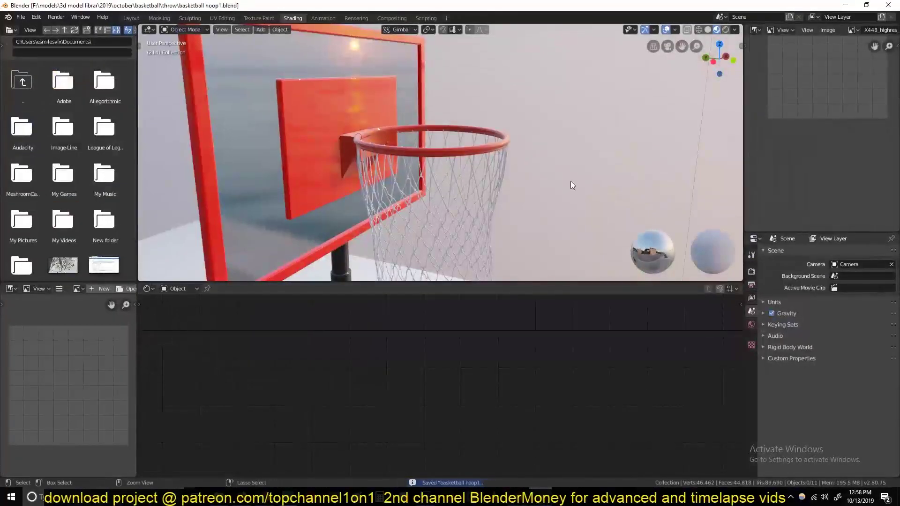
Paste the copied basketball into the hoop scene and scale it down.
key(ctrl+v)
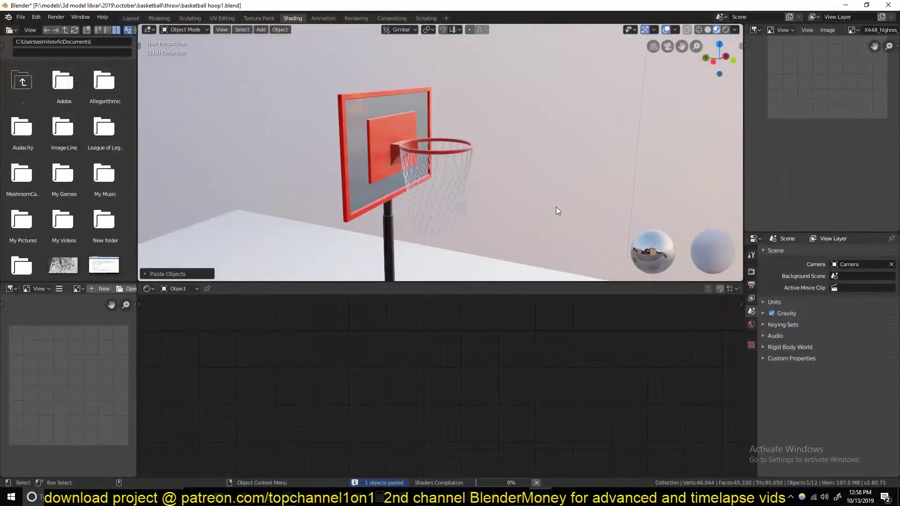
key(KP_Decimal)
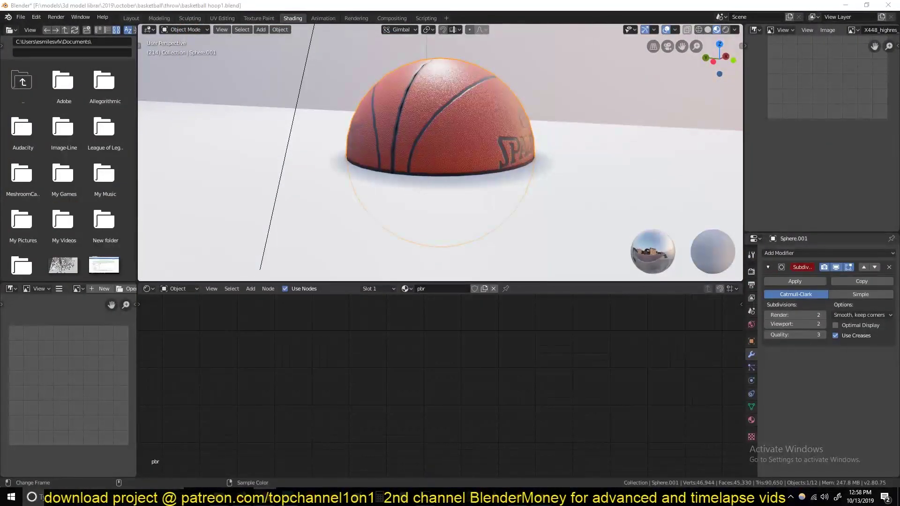
key(s)
click(497, 189)
key(KP_1)
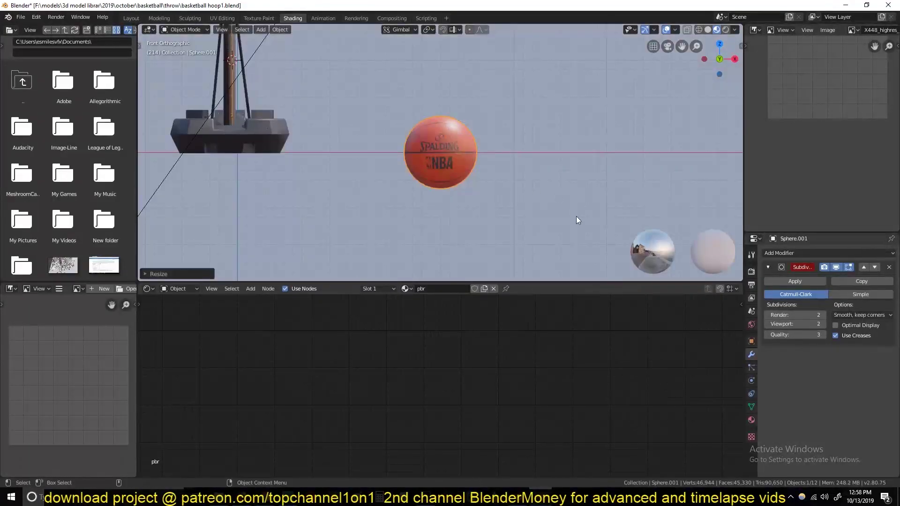
Lift the basketball up to the hoop rim.
click(262, 141)
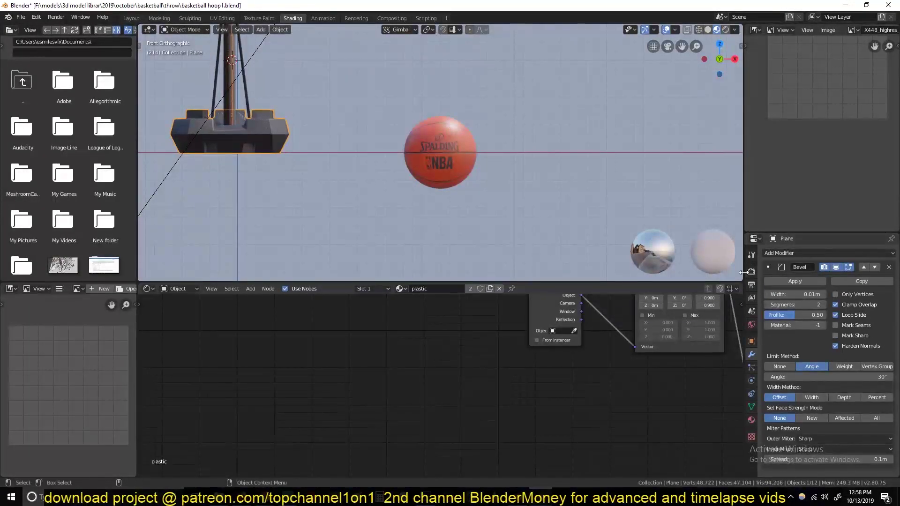
scroll(429, 83, down, 4)
scroll(476, 204, up, 1)
click(476, 203)
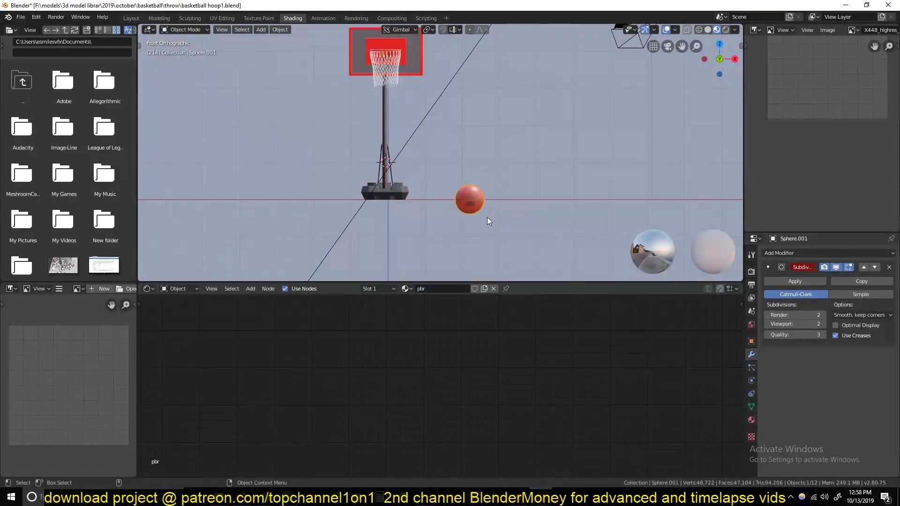
key(g)
click(401, 62)
key(KP_Decimal)
key(KP_7)
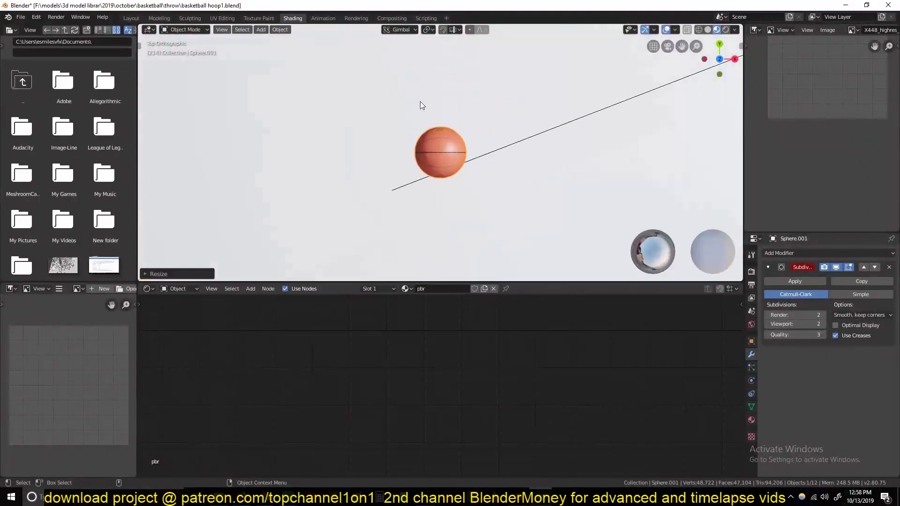
scroll(420, 105, down, 3)
Scale the ball to fit inside the rim and enable Scene Lights in viewport shading.
key(g)
click(458, 84)
scroll(458, 84, up, 5)
key(s)
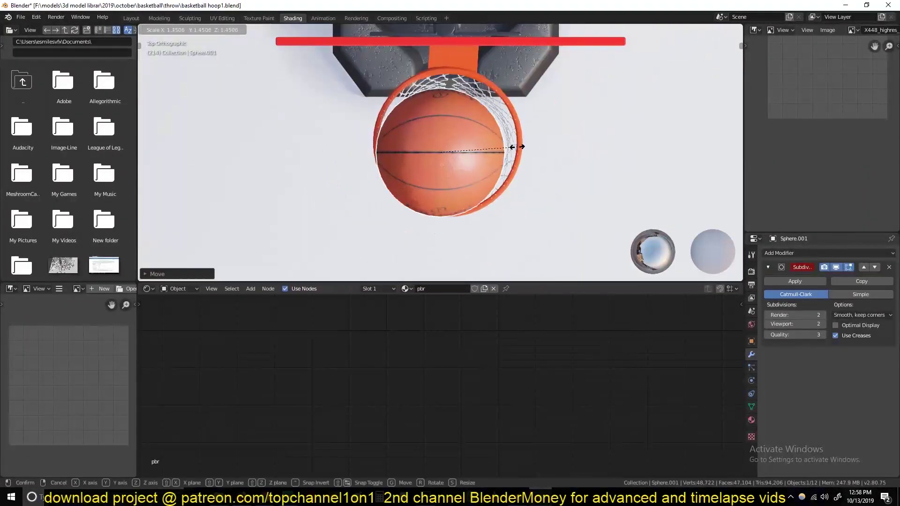
click(517, 147)
click(734, 30)
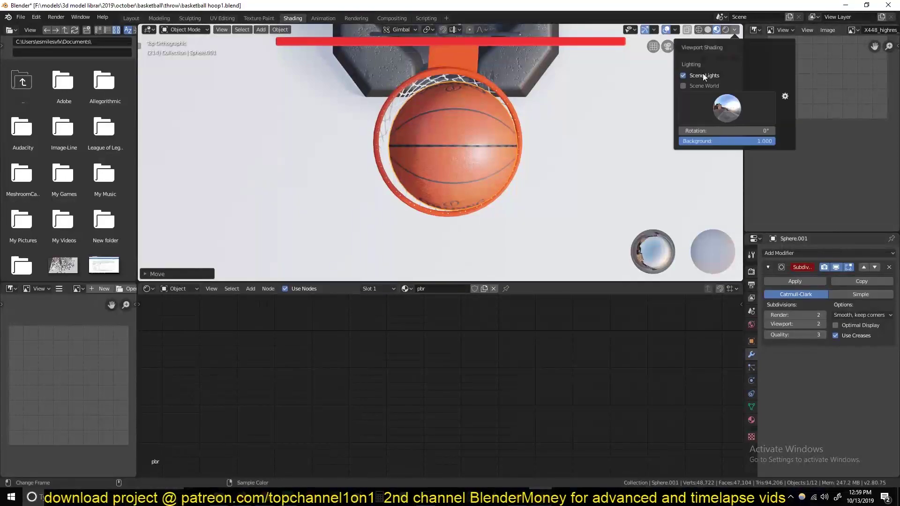
click(692, 74)
Fine-tune the ball's size, check it from the side view, and save.
key(s)
click(499, 165)
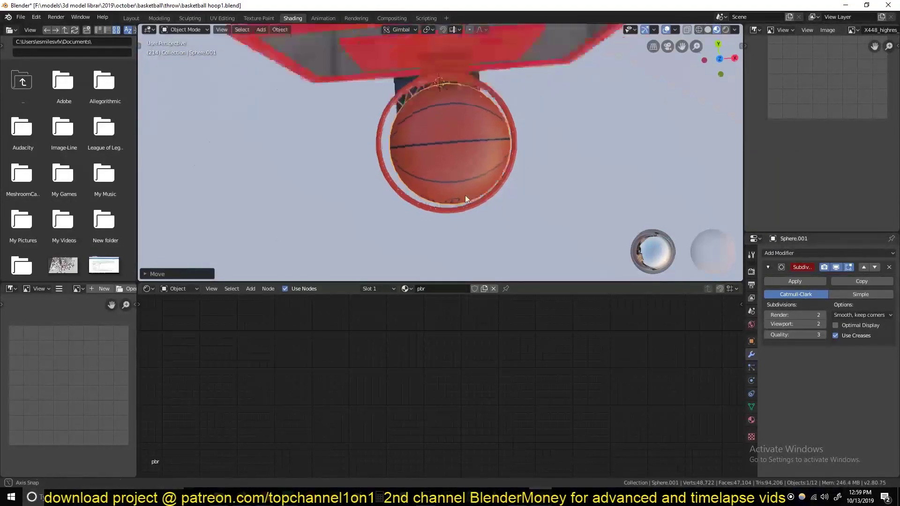
mouse_move(465, 195)
middle_down()
mouse_move(469, 102)
mouse_move(451, 136)
mouse_move(494, 141)
middle_up()
key(KP_1)
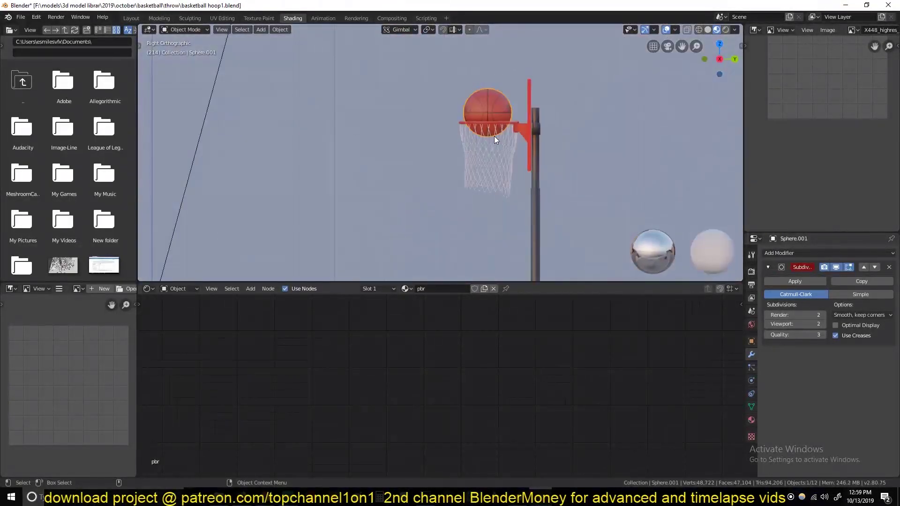
scroll(494, 141, up, 3)
key(ctrl+s)
key(KP_7)
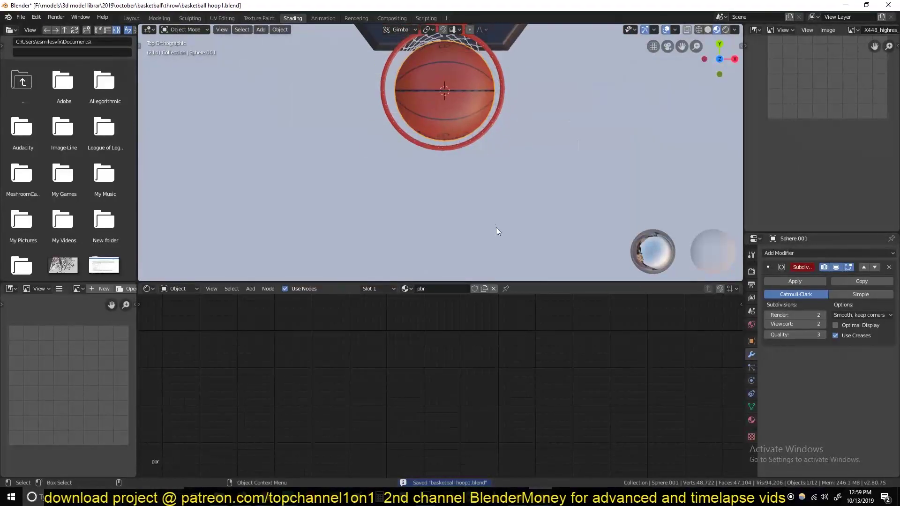
Switch to solid shading with random object colours and save.
key(z)
middle_drag(623, 66, 603, 47)
click(734, 30)
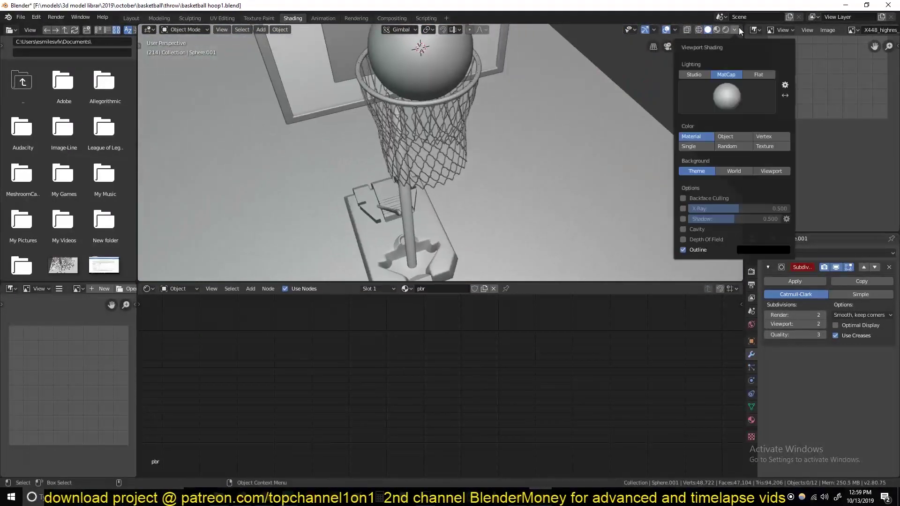
click(682, 223)
key(KP_7)
key(ctrl+s)
Add a mesh circle scaled to fit the hoop rim.
key(shift+a)
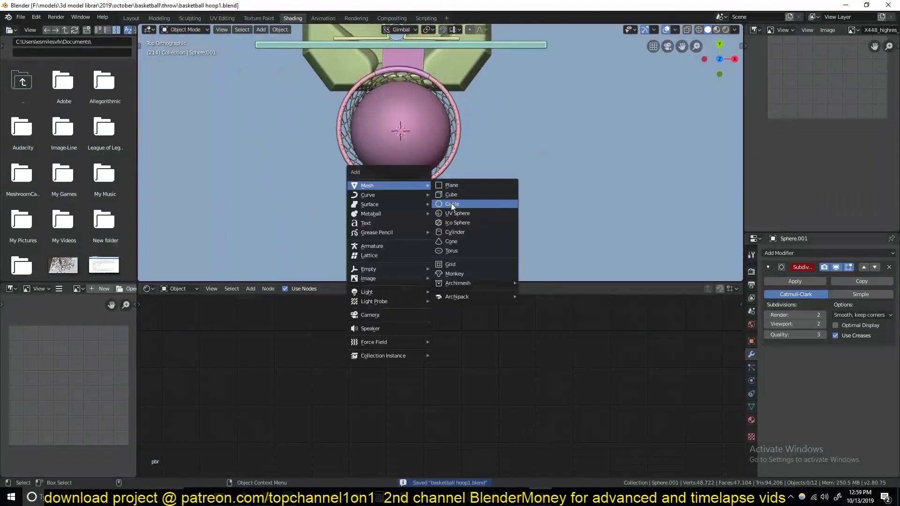
click(451, 204)
key(s)
click(462, 164)
key(KP_1)
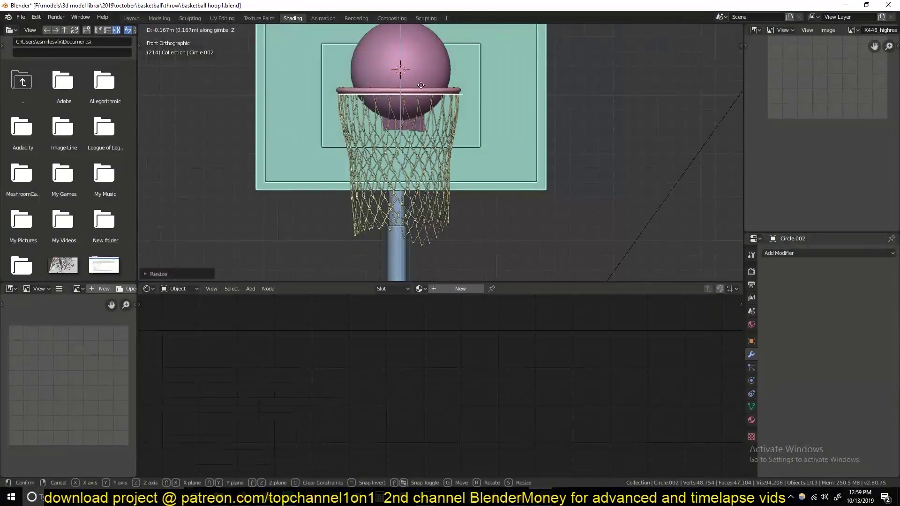
Extrude the circle down into a tall cylinder with loop cuts, and save.
key(Tab)
key(e)
click(412, 235)
key(ctrl+r)
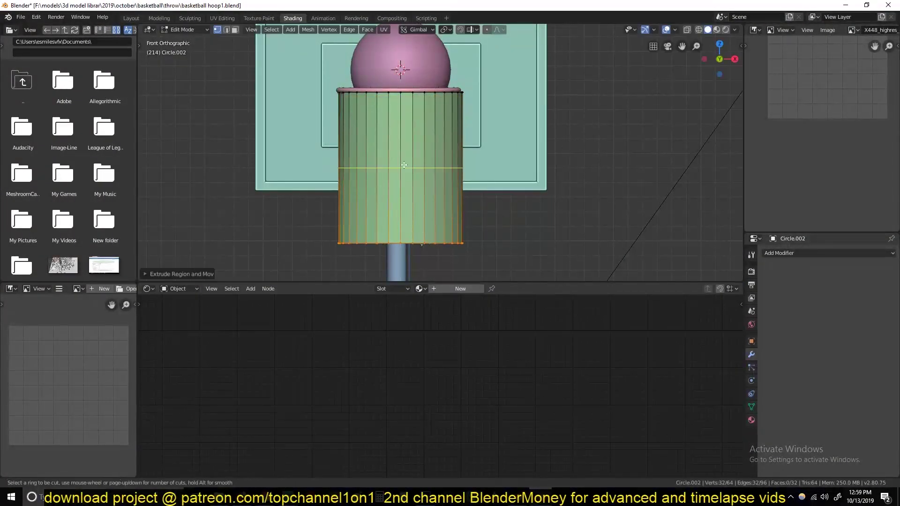
click(402, 162)
middle_drag(452, 146, 463, 177)
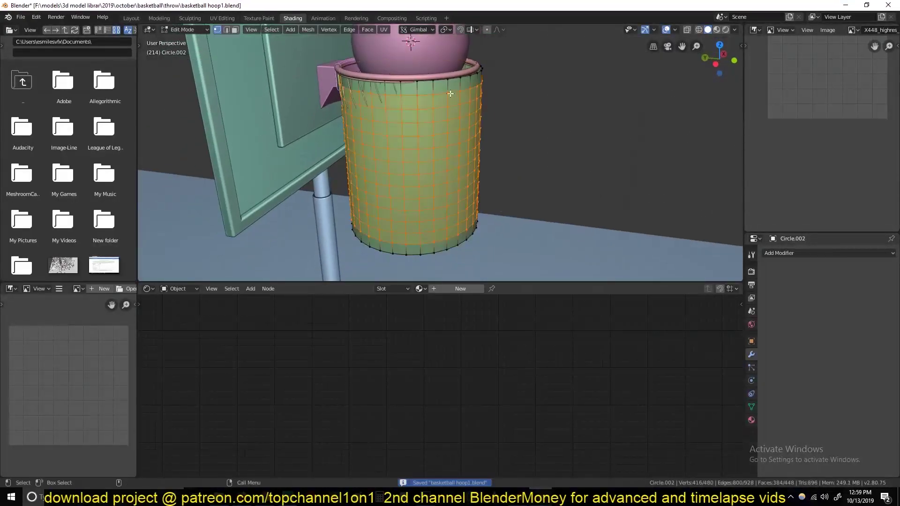
key(ctrl+s)
Create a vertex group and assign the cylinder's top edge ring to it.
click(753, 406)
click(892, 282)
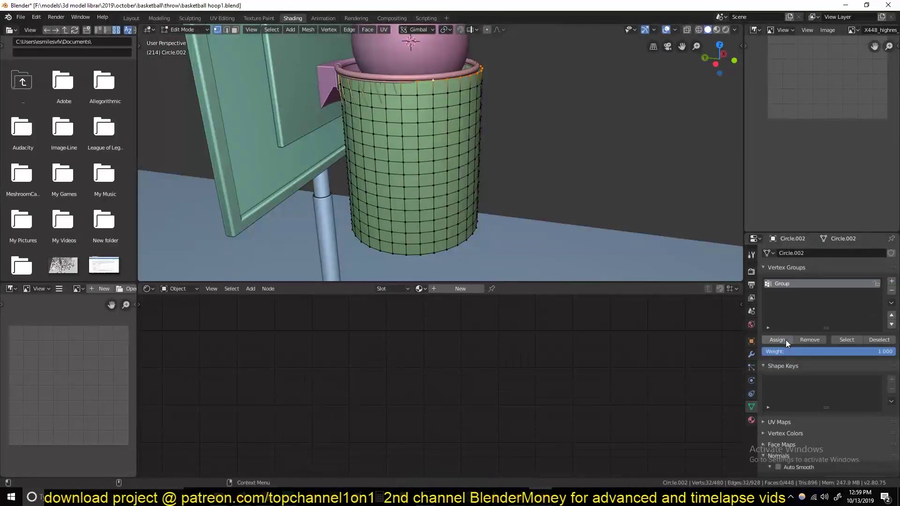
key(Tab)
click(750, 354)
Add Cloth physics to the cylinder and split off a Timeline set to frame 0.
click(751, 395)
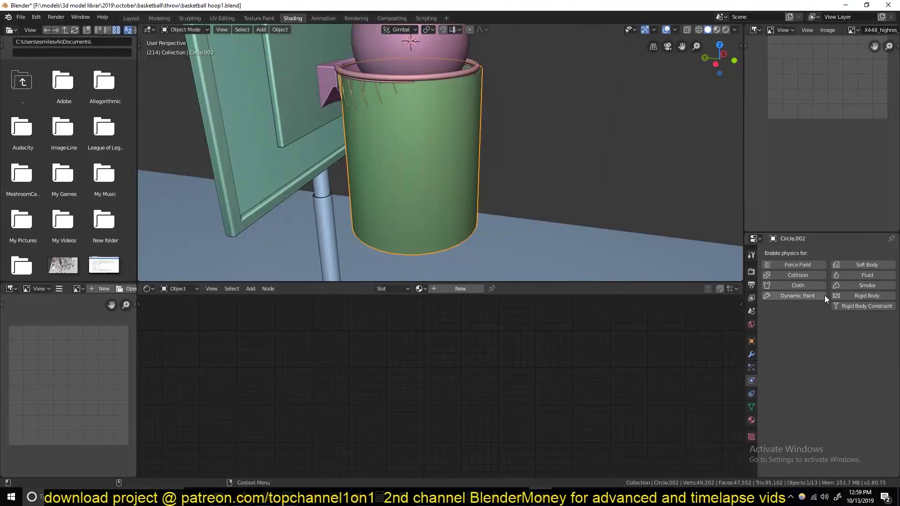
click(819, 287)
drag(740, 476, 703, 398)
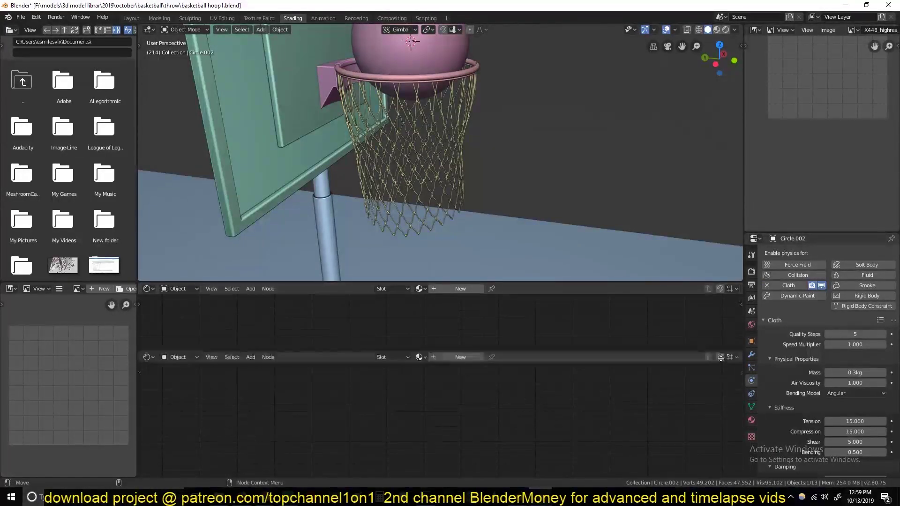
click(148, 401)
click(255, 331)
key(shift+Left)
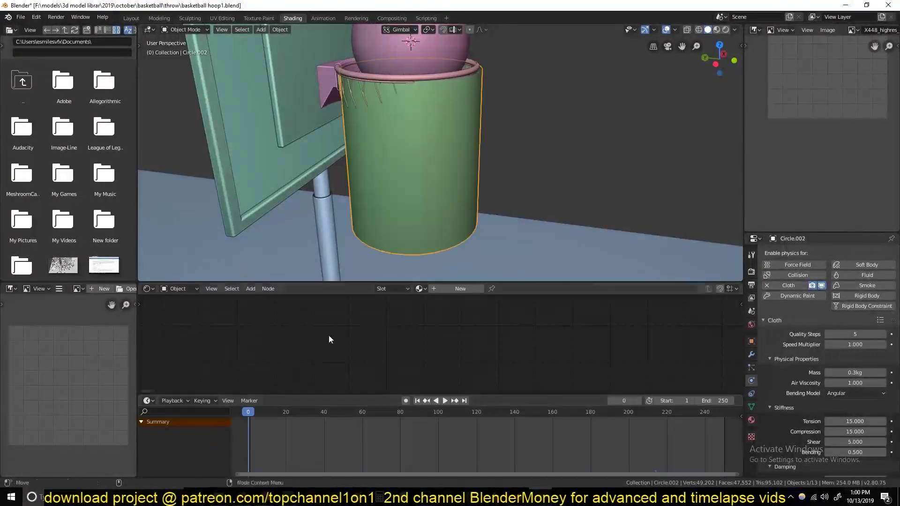
scroll(824, 382, down, 5)
Set the cloth's Shape Pin Group to 'Group', save, and inspect the net.
click(786, 435)
scroll(824, 399, down, 4)
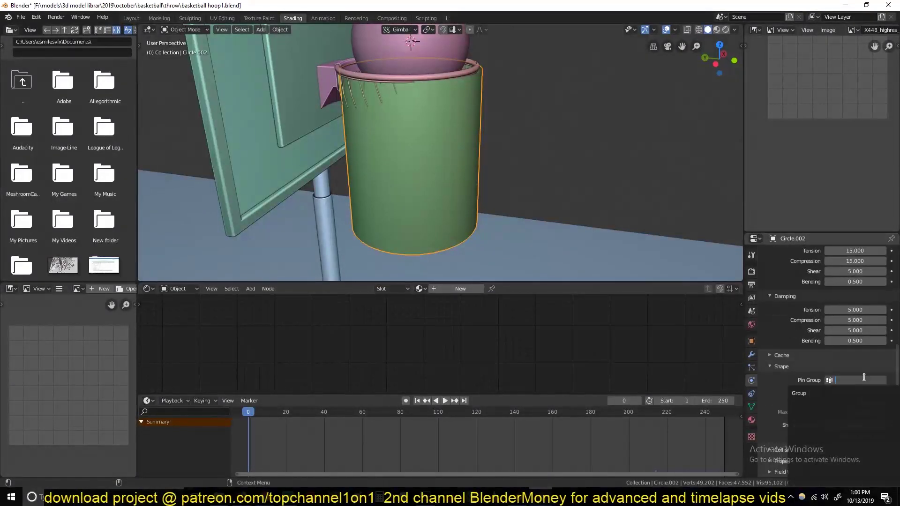
click(855, 380)
click(844, 393)
key(ctrl+s)
key(Tab)
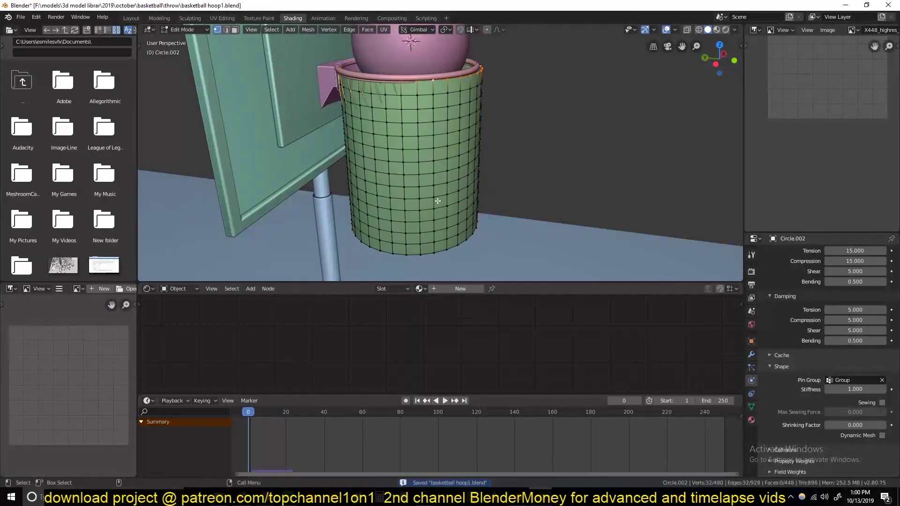
key(Tab)
mouse_move(372, 197)
middle_down()
mouse_move(373, 89)
mouse_move(385, 163)
middle_up()
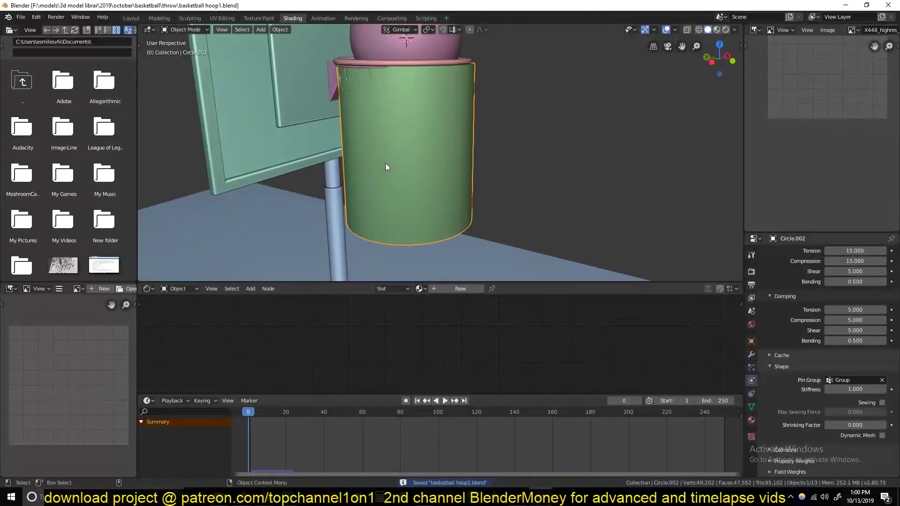
mouse_move(448, 140)
middle_down()
mouse_move(439, 154)
mouse_move(437, 137)
middle_up()
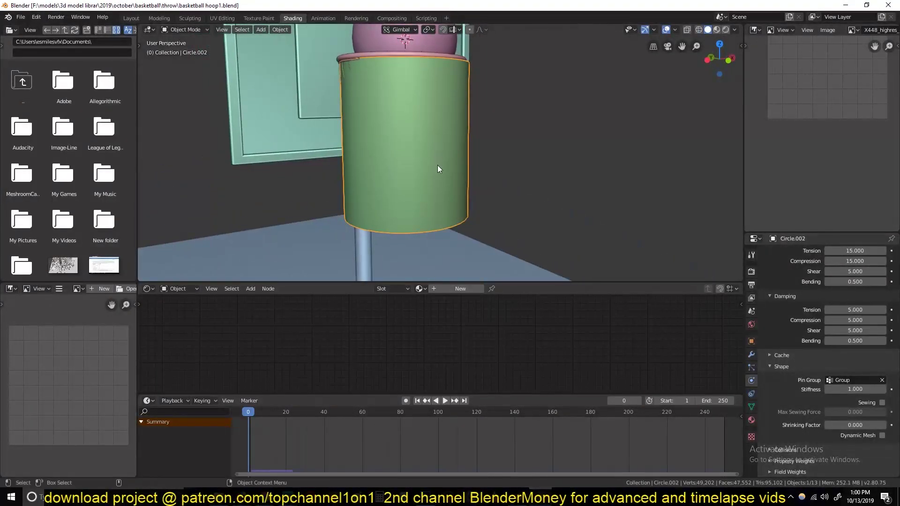
Add Basis and Key 1 shape keys to the net cylinder.
key(Tab)
alt+click(435, 143)
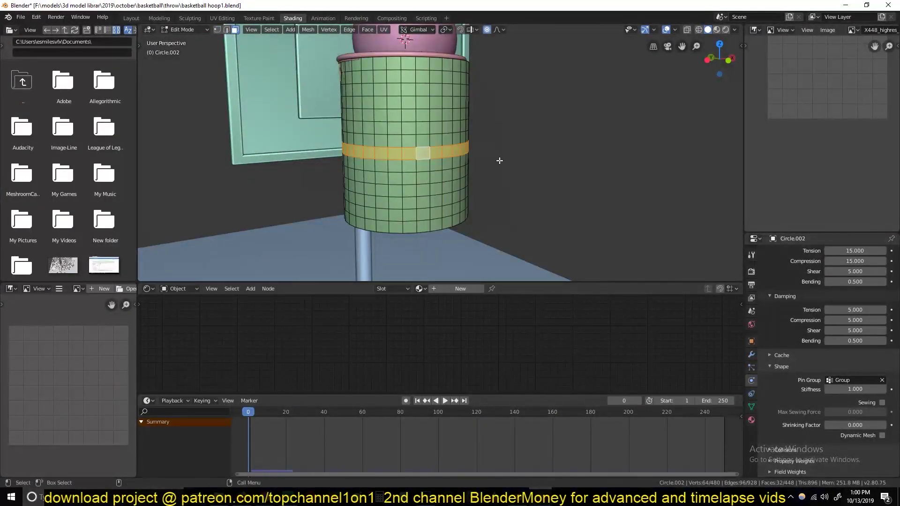
key(s)
key(Escape)
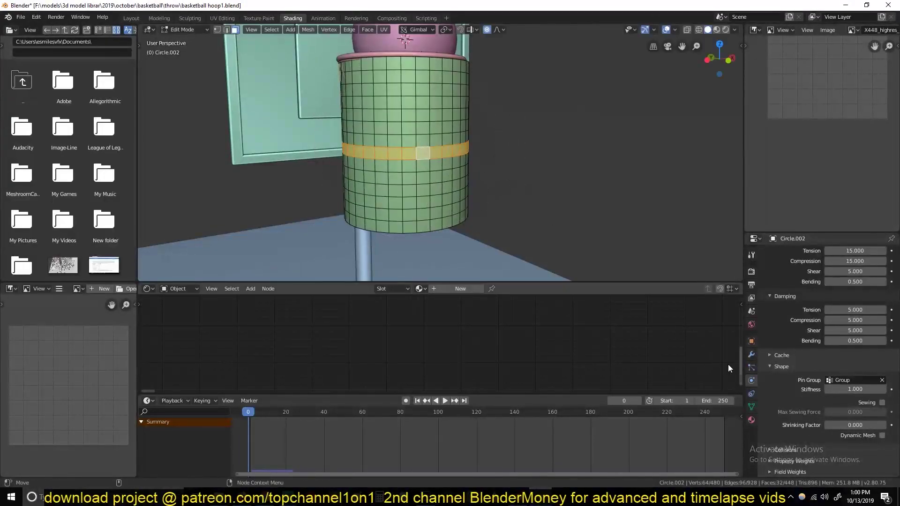
key(Tab)
click(751, 407)
click(891, 356)
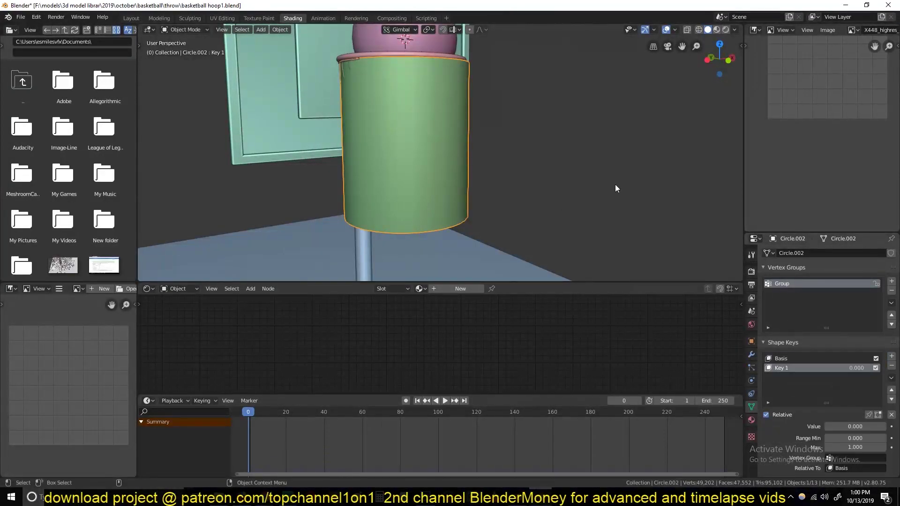
Pinch Key 1's middle loop inward into an hourglass shape.
key(Tab)
key(s)
click(539, 166)
key(Tab)
key(Tab)
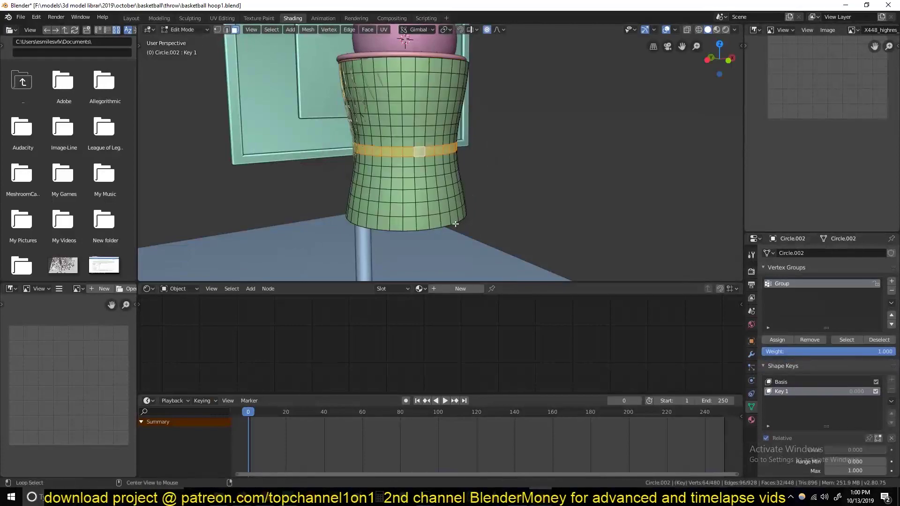
key(Tab)
scroll(830, 429, down, 4)
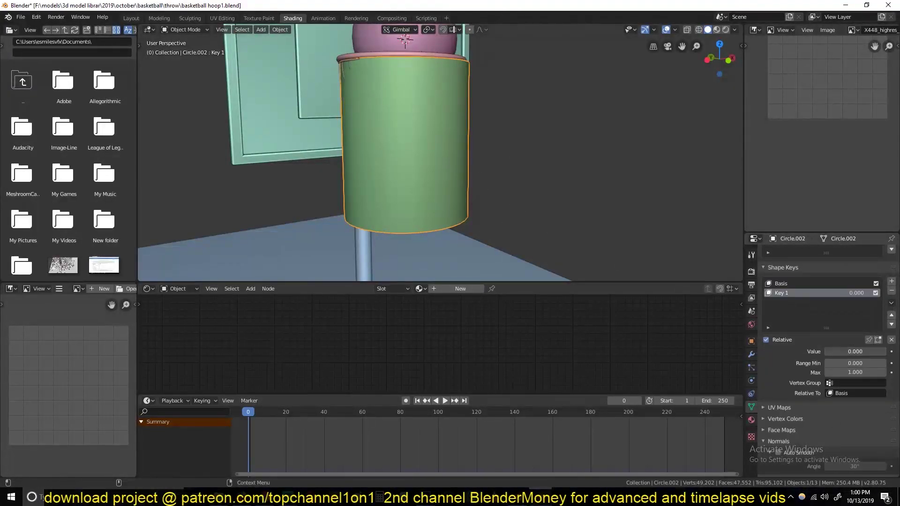
Keyframe the shape key value at frames 0 and 20 and play the animation.
key(i)
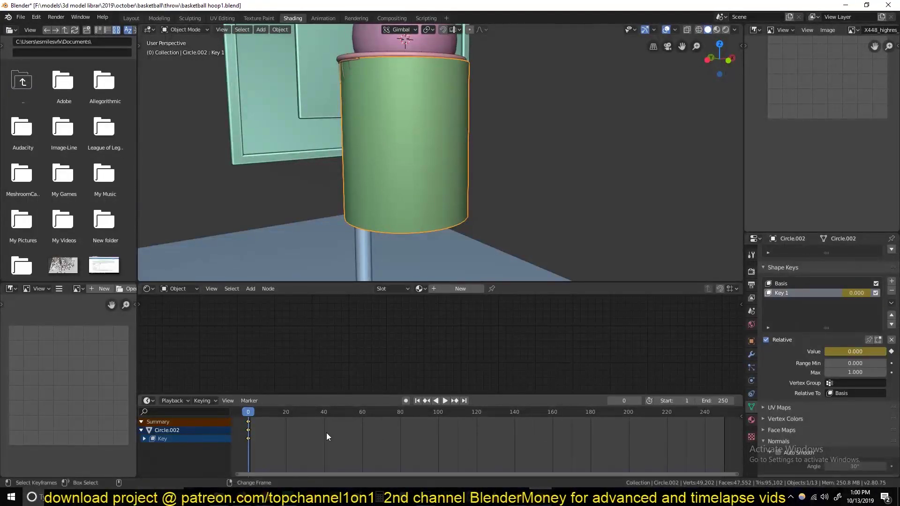
click(285, 437)
key(i)
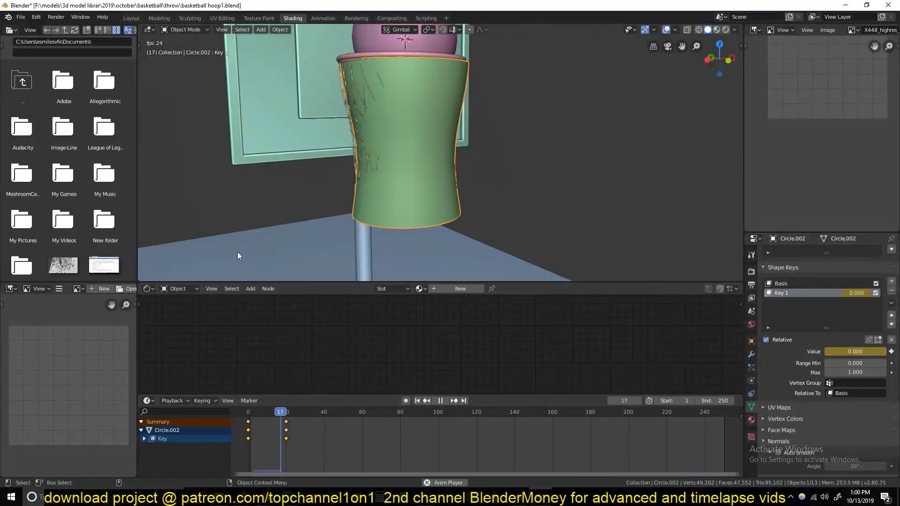
key(Down)
middle_drag(291, 277, 401, 244)
key(space)
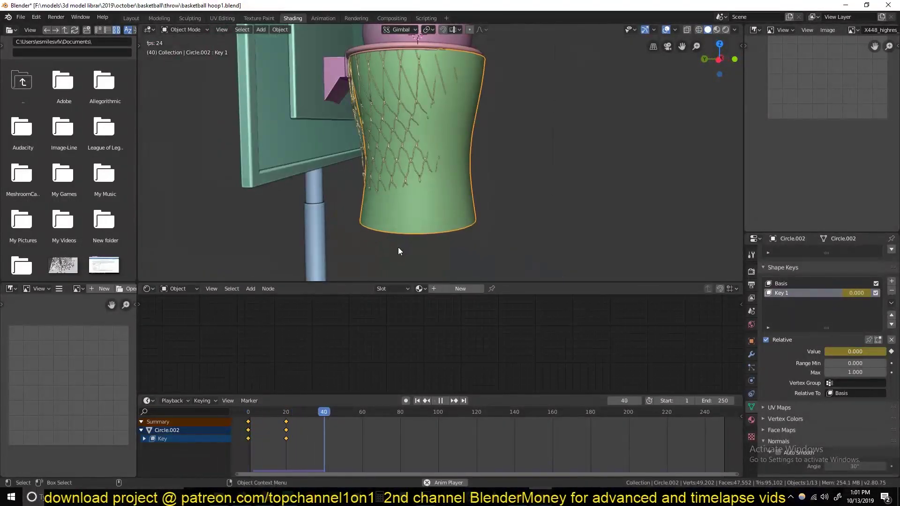
Save the file and bring up the net's cloth physics settings.
key(Escape)
key(ctrl+s)
click(752, 354)
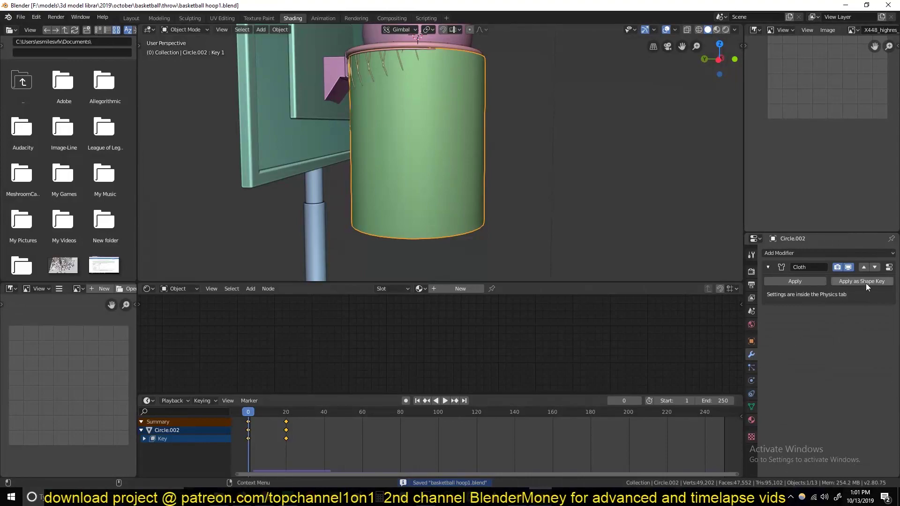
click(751, 380)
scroll(825, 356, down, 2)
Set the cloth's Rest Shape Key to Key 1 and replay the simulation.
key(space)
key(Escape)
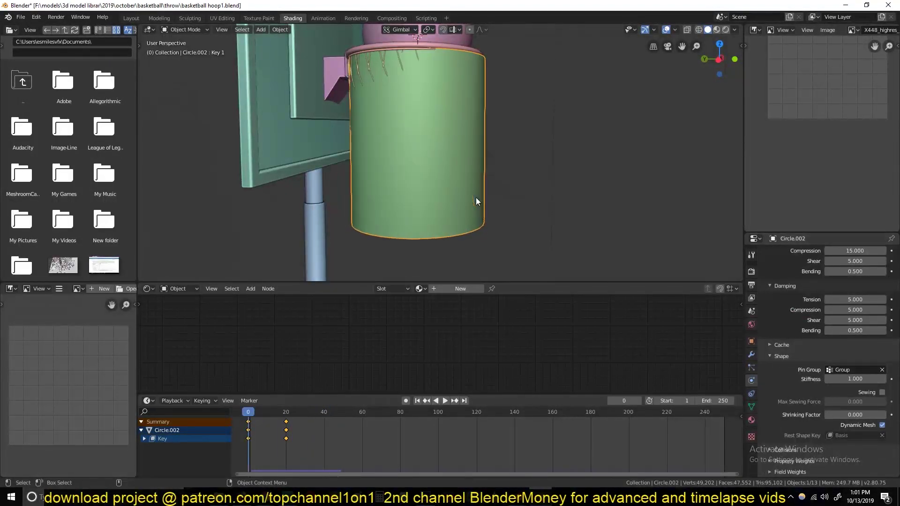
click(843, 436)
click(801, 346)
key(space)
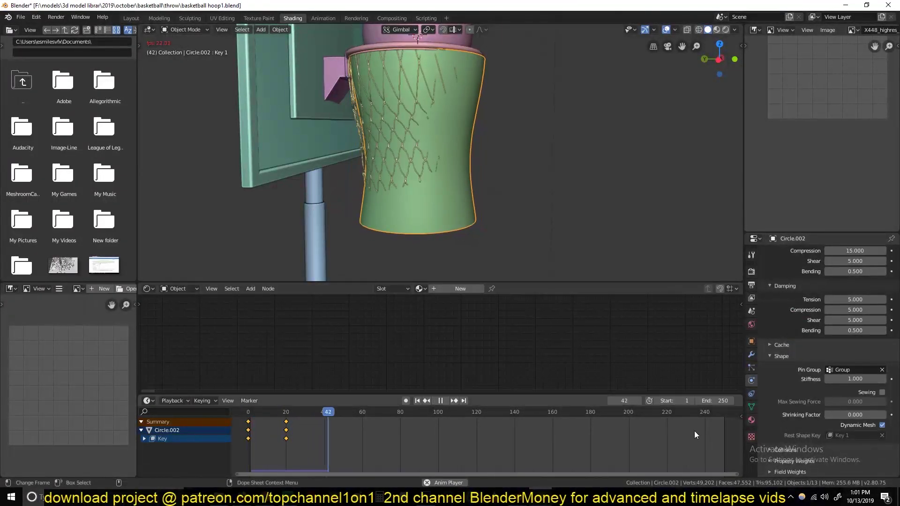
Inspect the net in wireframe and Weight Paint, then return to Object Mode.
key(shift+z)
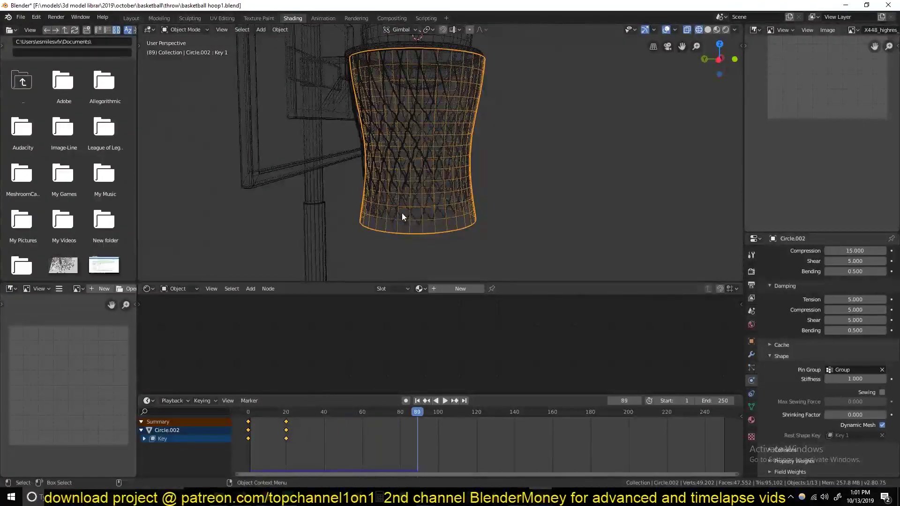
key(shift+z)
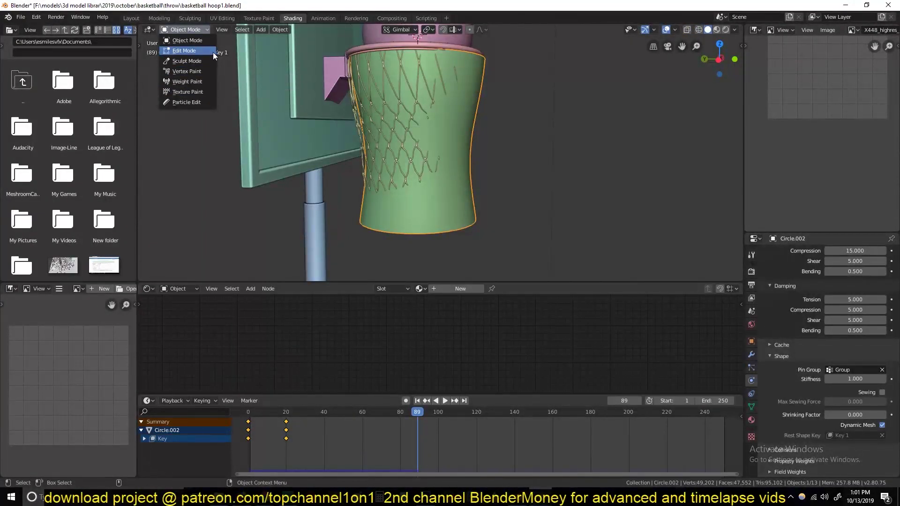
click(198, 81)
mouse_move(424, 168)
middle_down()
mouse_move(362, 154)
mouse_move(400, 189)
middle_up()
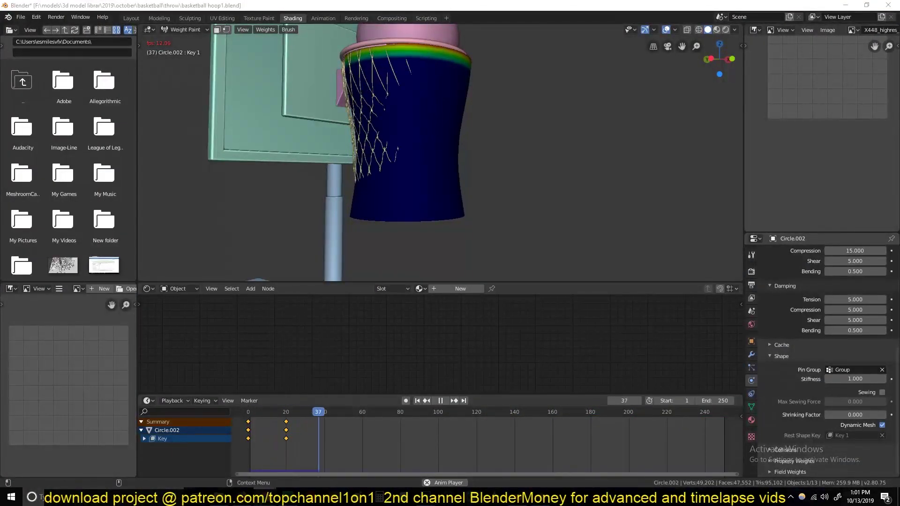
click(184, 30)
Save the file and inspect the ball and the net's cloth settings.
middle_drag(430, 134, 432, 204)
key(ctrl+s)
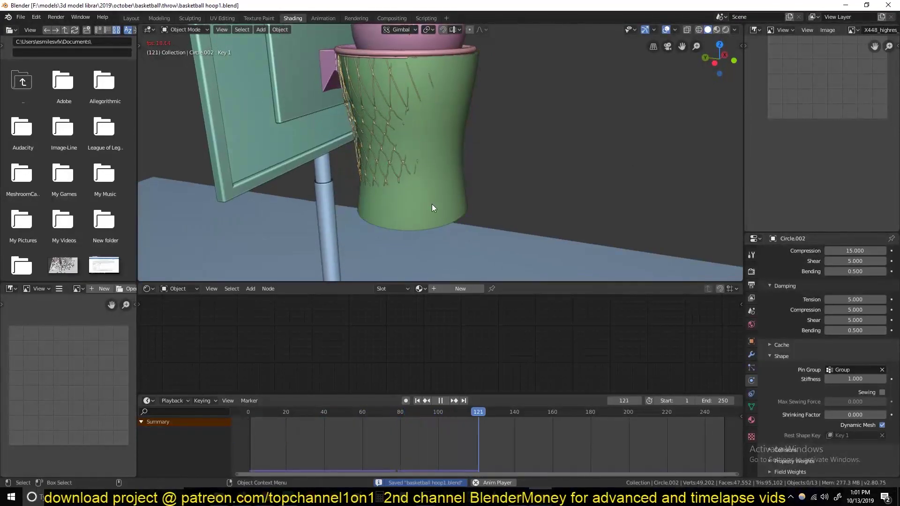
middle_drag(456, 145, 428, 100)
click(428, 101)
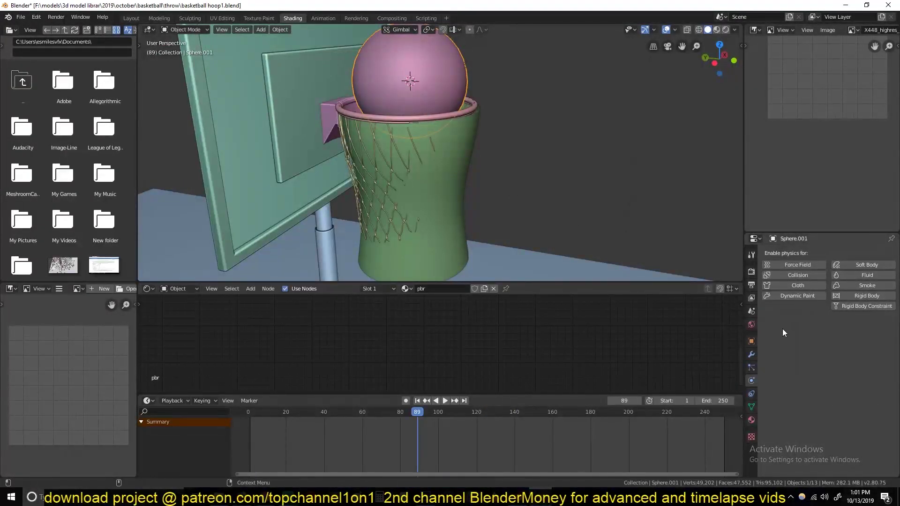
click(473, 164)
click(788, 285)
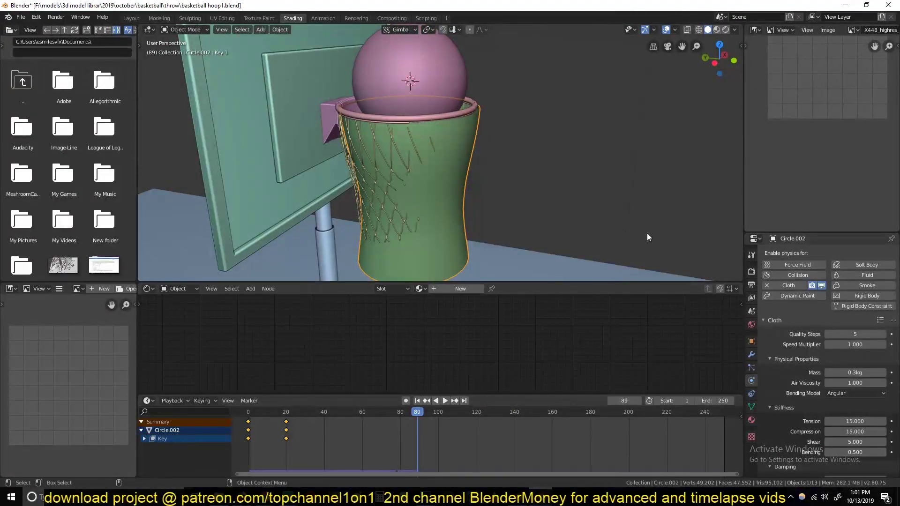
Enable collision on the ball and raise it above the hoop.
click(410, 75)
click(815, 277)
scroll(498, 170, down, 4)
key(g)
key(z)
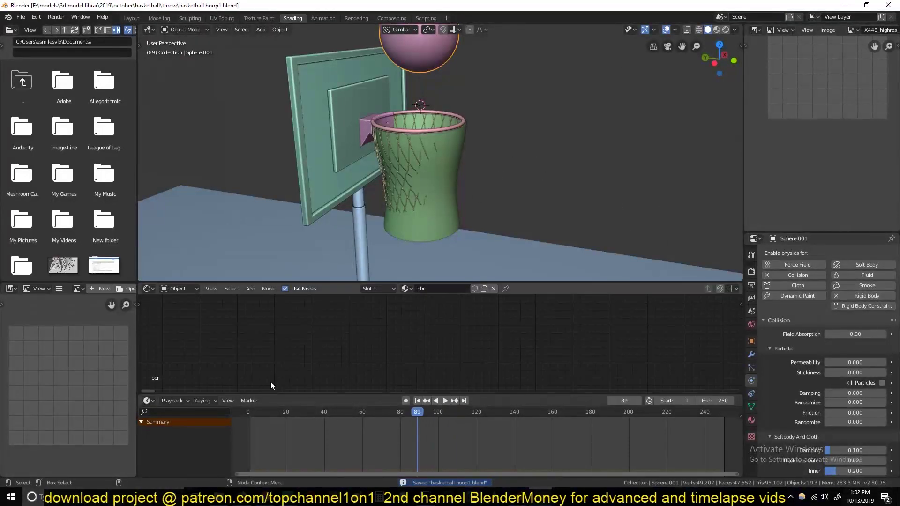
drag(417, 412, 248, 413)
mouse_move(357, 227)
middle_down()
mouse_move(426, 223)
mouse_move(410, 206)
middle_up()
Make the net a passive rigid body with Mesh collision shape and test playback.
click(410, 206)
key(ctrl+s)
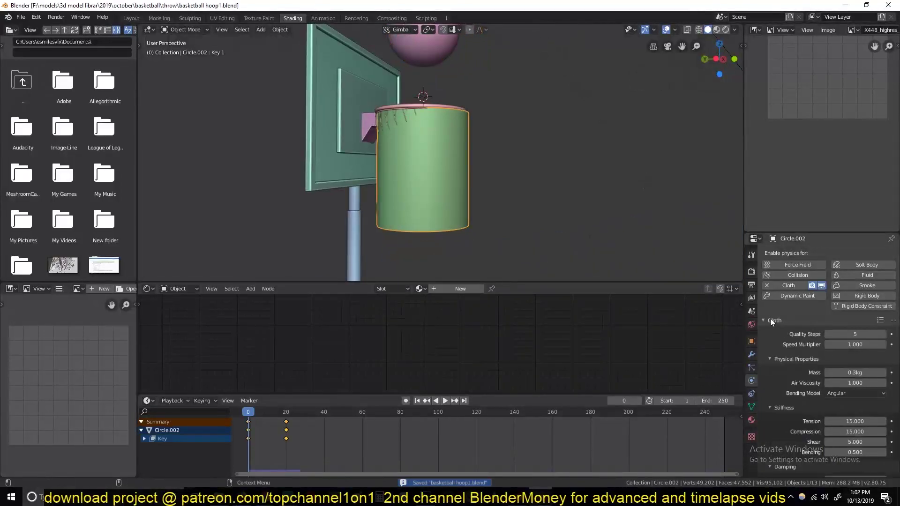
click(865, 295)
click(839, 334)
click(843, 345)
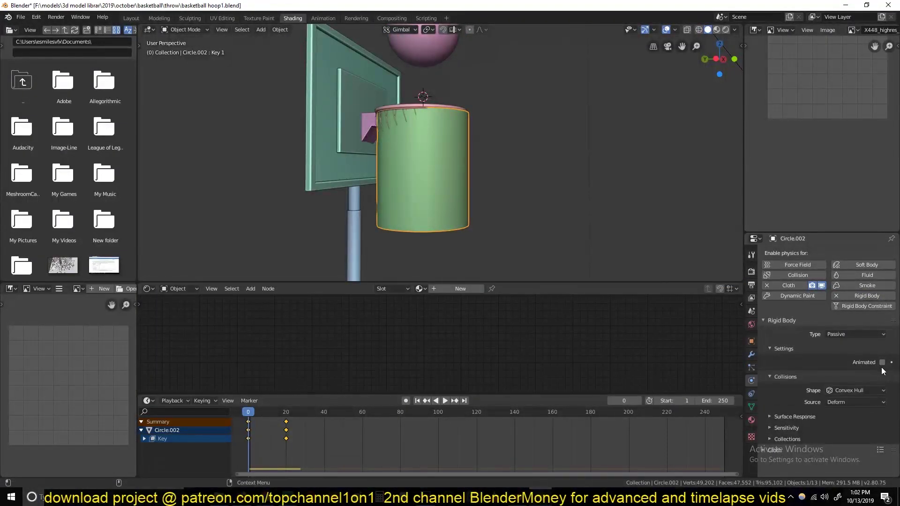
click(851, 462)
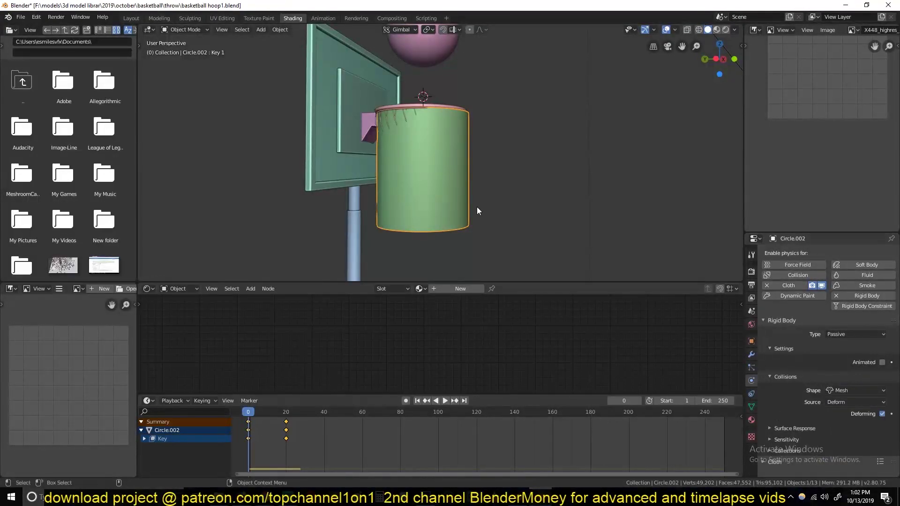
middle_drag(477, 207, 489, 235)
key(space)
key(Escape)
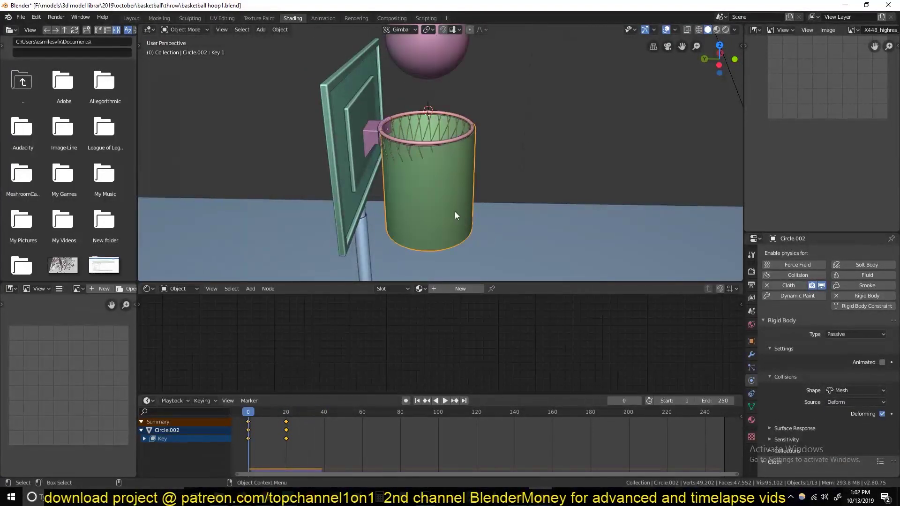
Keyframe the ball's motion by moving it to a new position with auto-key.
scroll(455, 212, down, 2)
click(420, 80)
key(g)
click(494, 235)
key(ctrl+z)
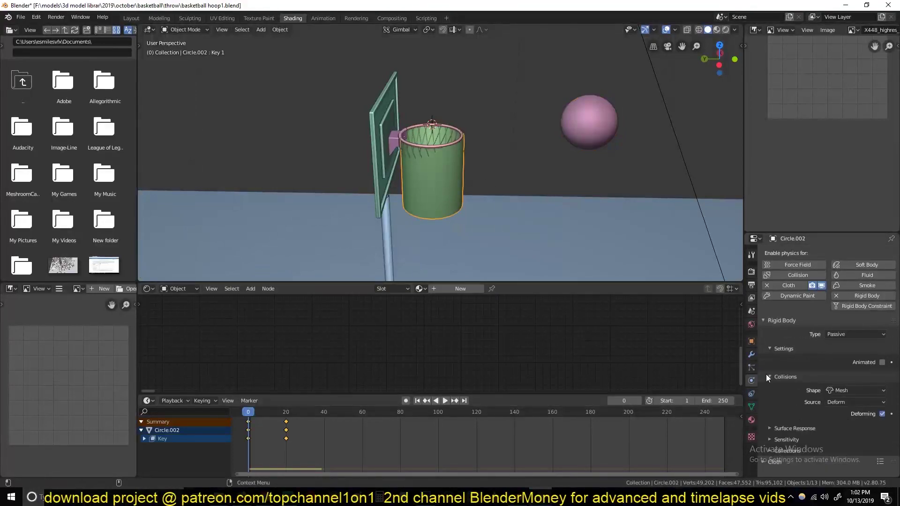
key(ctrl+z)
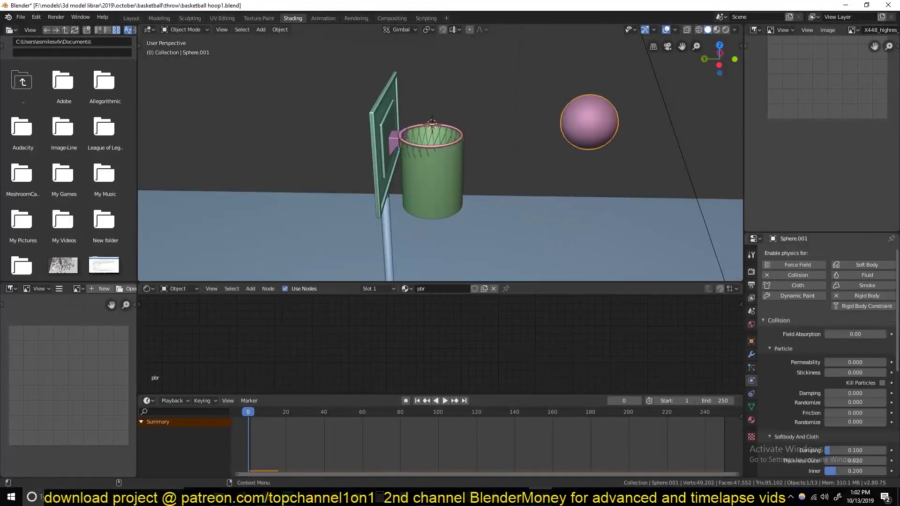
key(ctrl+z)
key(ctrl+z)
key(ctrl+z)
key(ctrl+z)
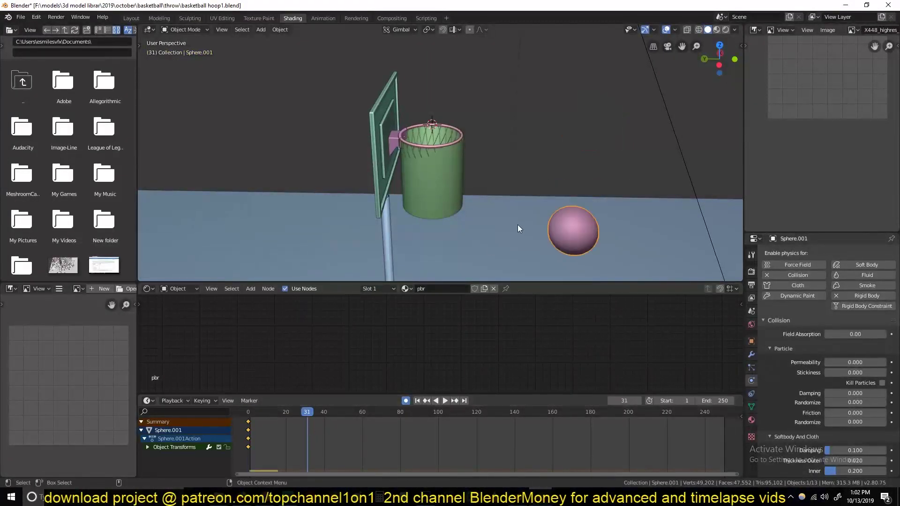
key(g)
click(353, 148)
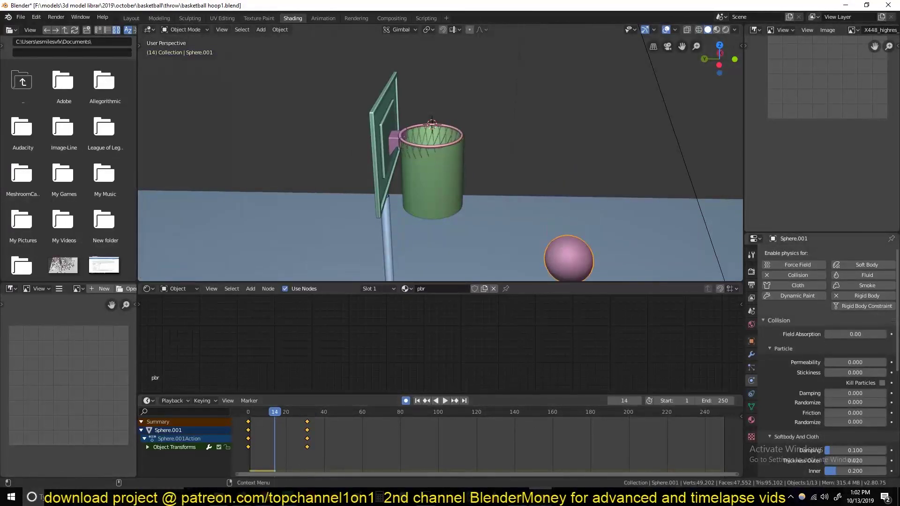
Tick Animated on the ball's rigid body, preview the motion, and save.
click(778, 320)
click(891, 395)
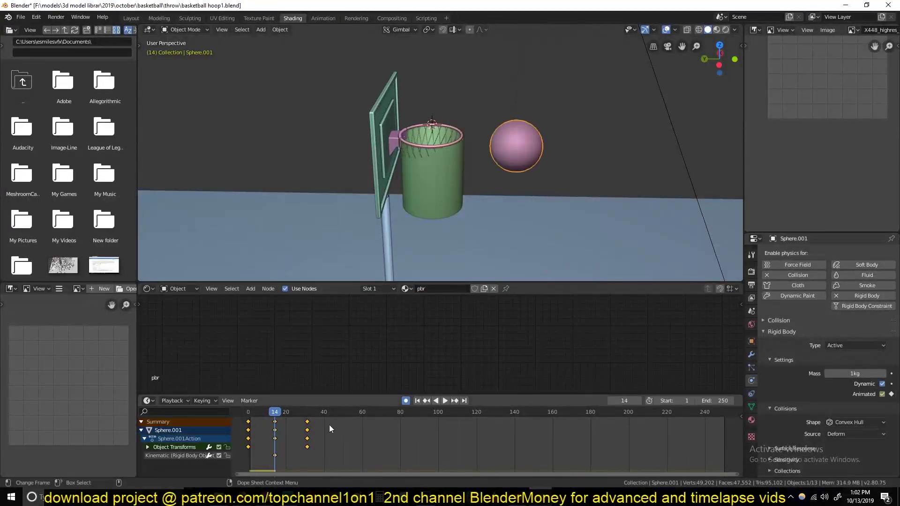
drag(279, 417, 334, 436)
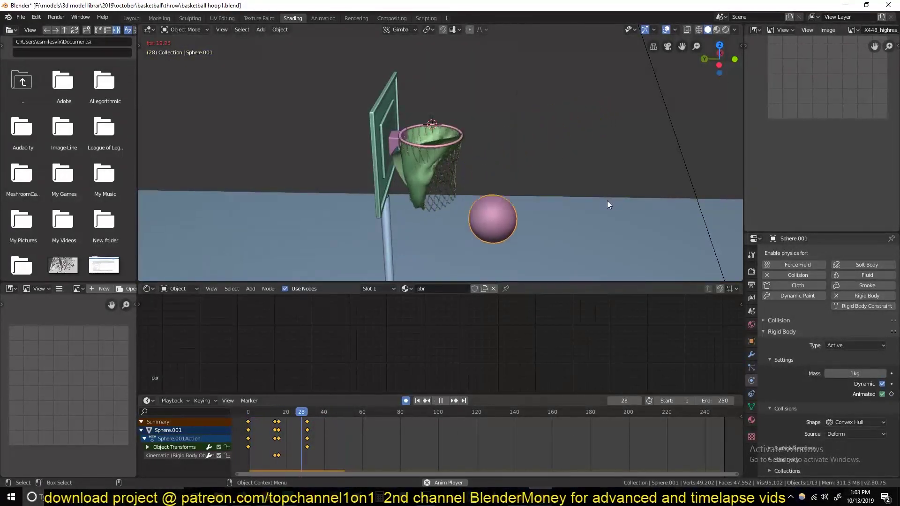
key(Escape)
middle_drag(607, 202, 604, 174)
key(ctrl+s)
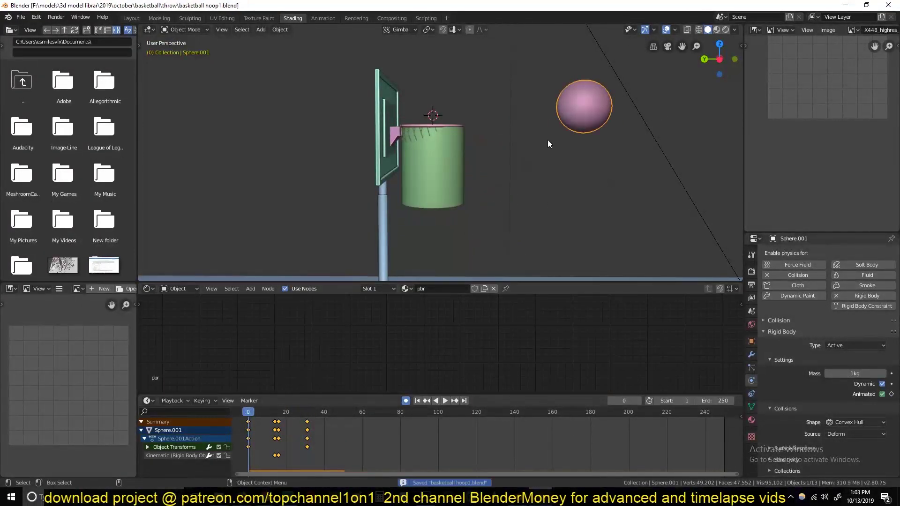
click(433, 205)
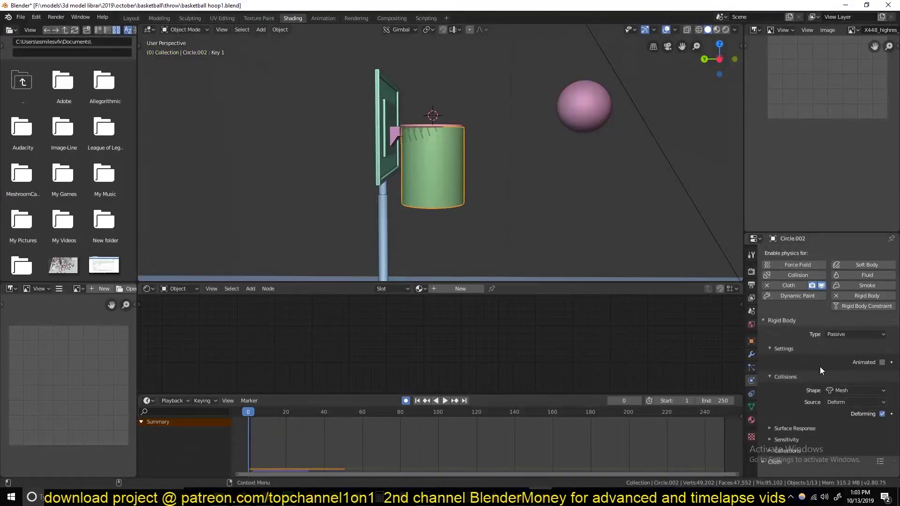
Set the ball's rigid body mass to 2kg, save, and test the drop.
click(802, 428)
click(585, 126)
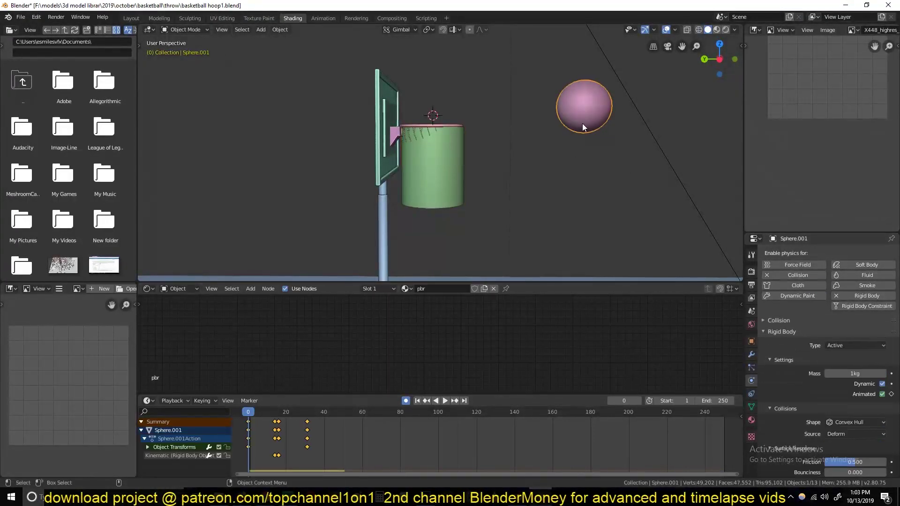
click(882, 336)
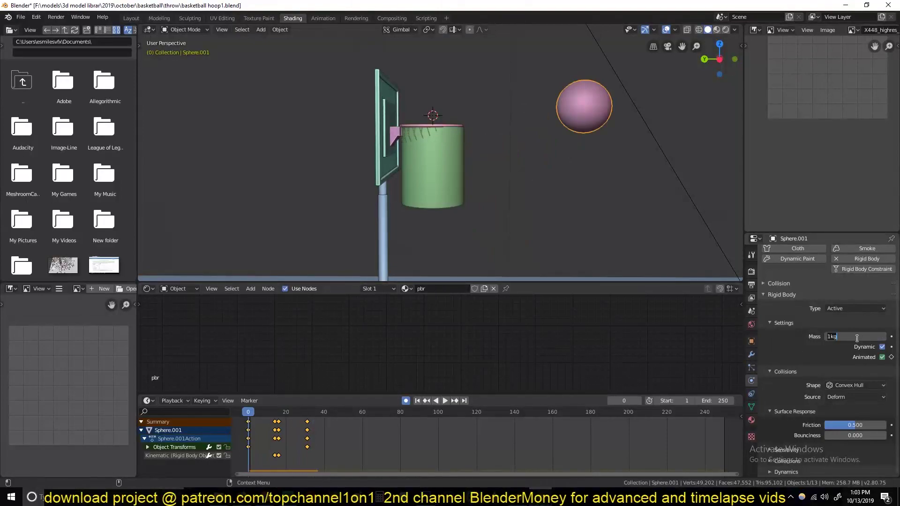
text(2)
key(Escape)
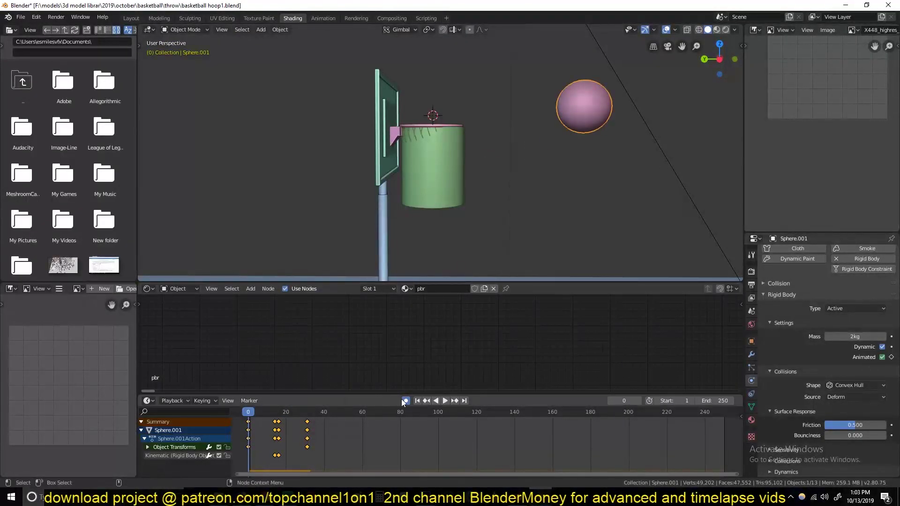
key(ctrl+s)
key(space)
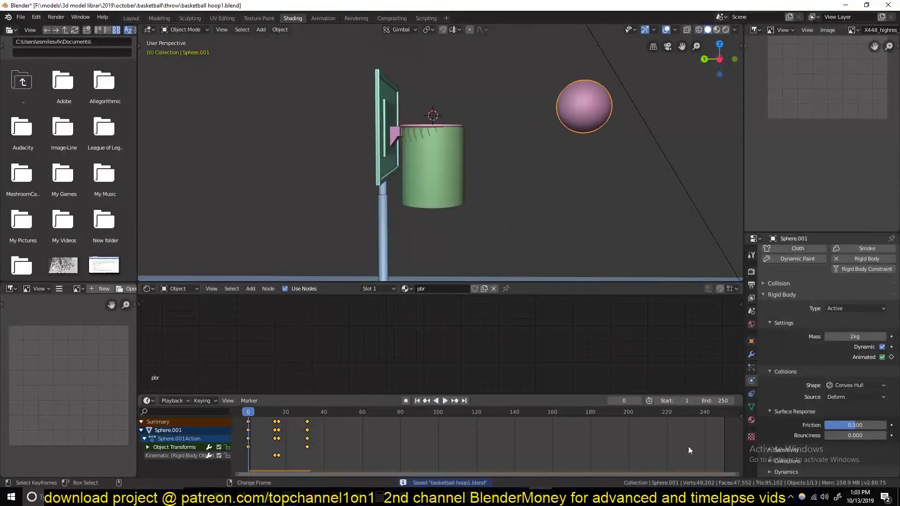
key(Escape)
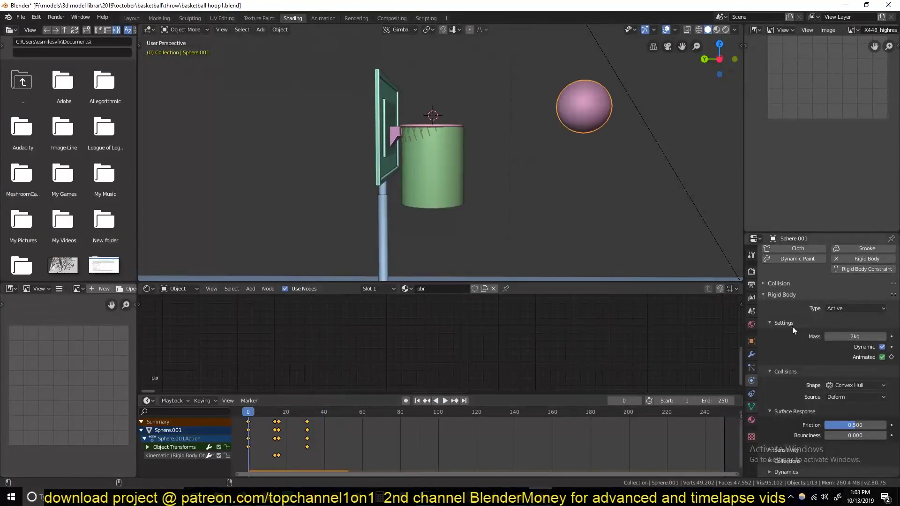
With auto-keying on, move the ball higher above the hoop.
click(432, 169)
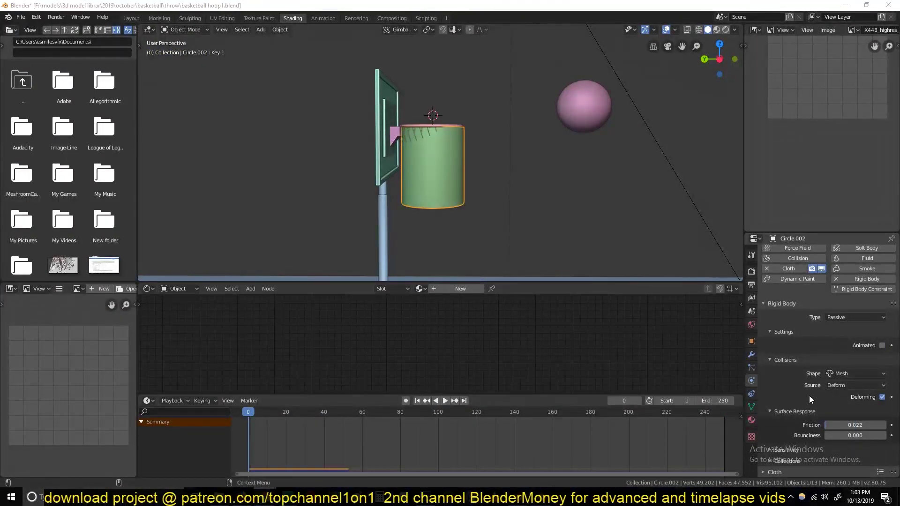
click(588, 120)
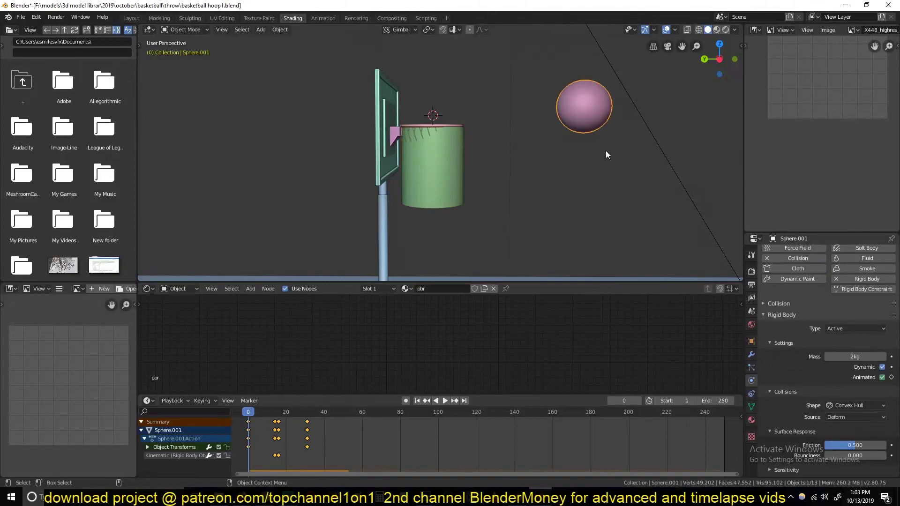
click(406, 400)
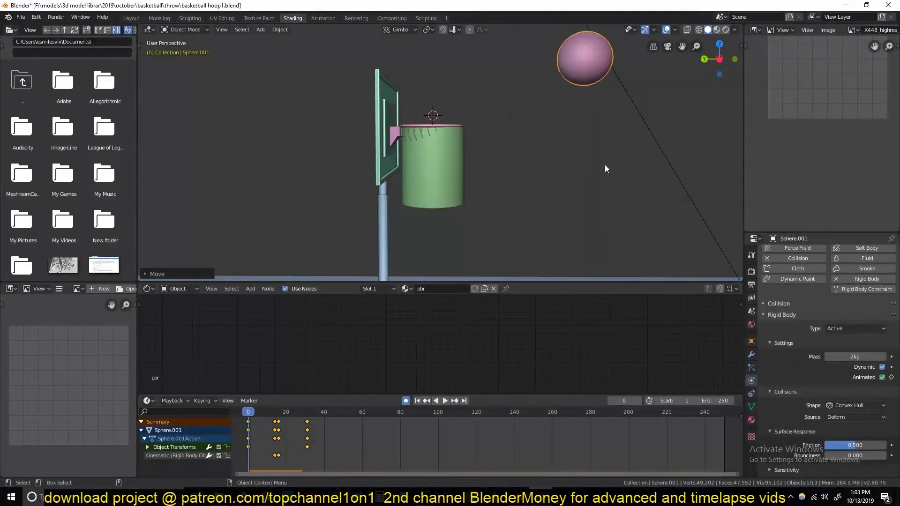
mouse_move(605, 164)
middle_down()
mouse_move(592, 191)
mouse_move(437, 192)
middle_up()
click(438, 193)
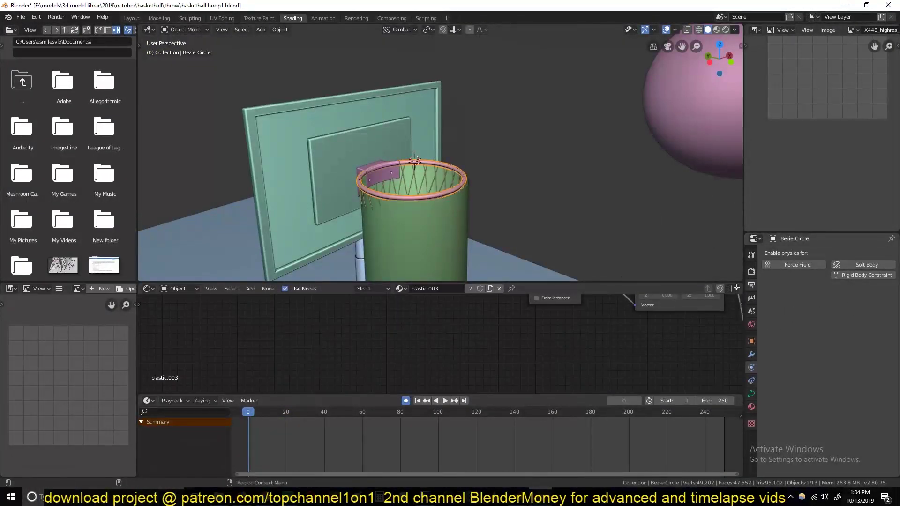
Lower the rim curve's resolution and convert the rim to a mesh.
scroll(412, 197, up, 3)
click(751, 393)
mouse_move(854, 293)
mouse_down()
mouse_move(834, 293)
mouse_move(872, 293)
mouse_up()
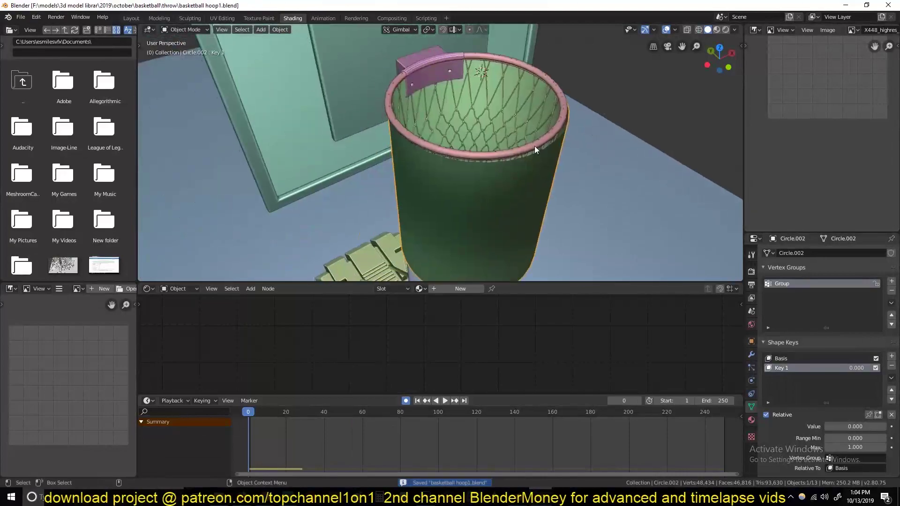
click(780, 414)
scroll(824, 412, down, 5)
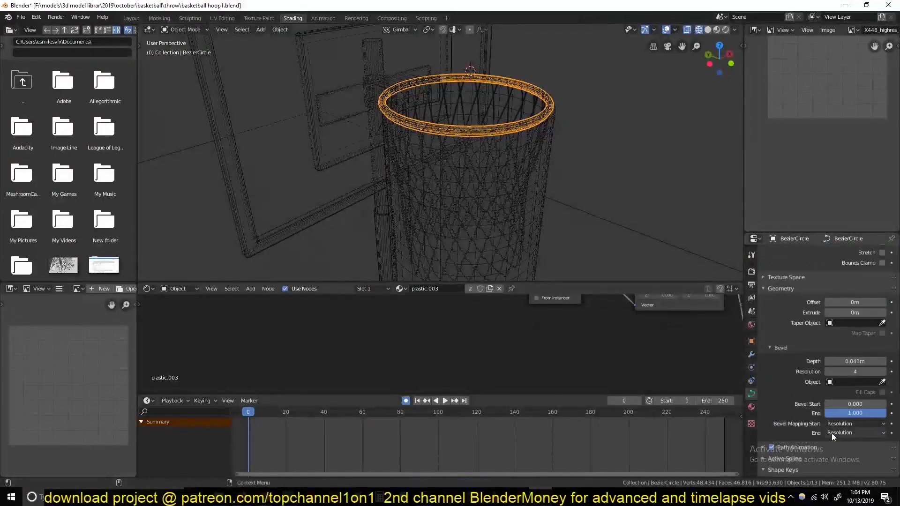
key(shift+z)
right_click(523, 114)
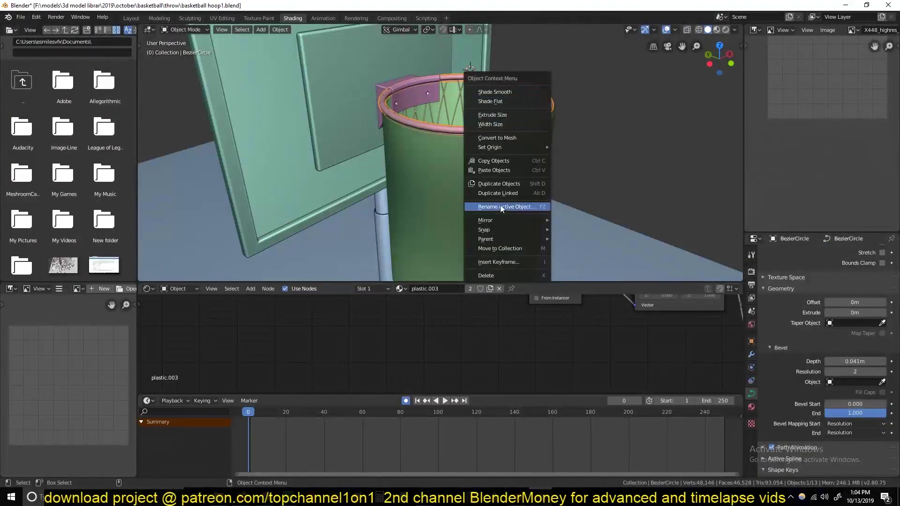
click(586, 206)
middle_drag(462, 134, 481, 177)
Review the backboard's modifier, material, particle and physics settings.
click(752, 354)
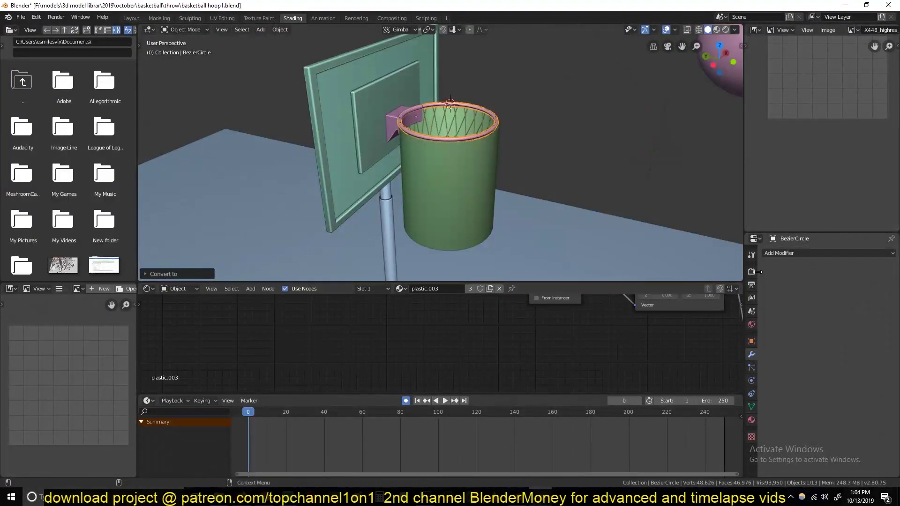
click(386, 101)
click(751, 380)
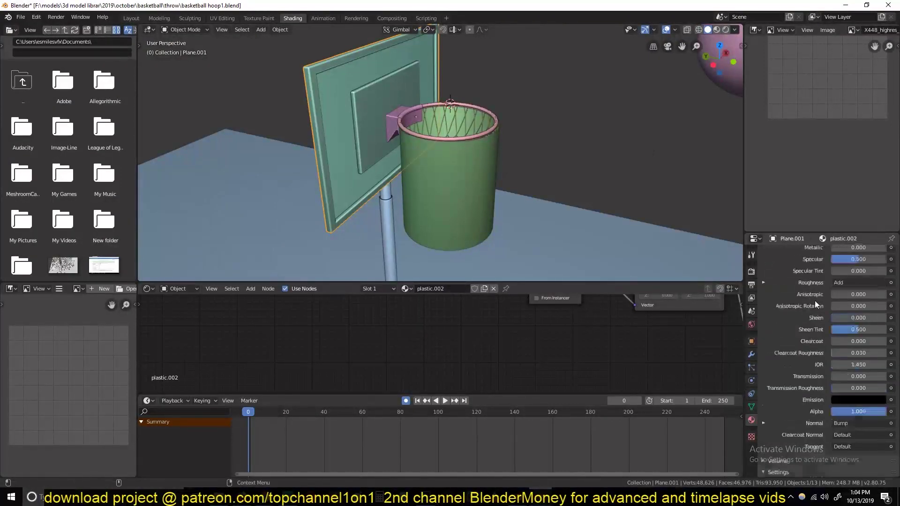
click(752, 420)
click(751, 368)
click(797, 275)
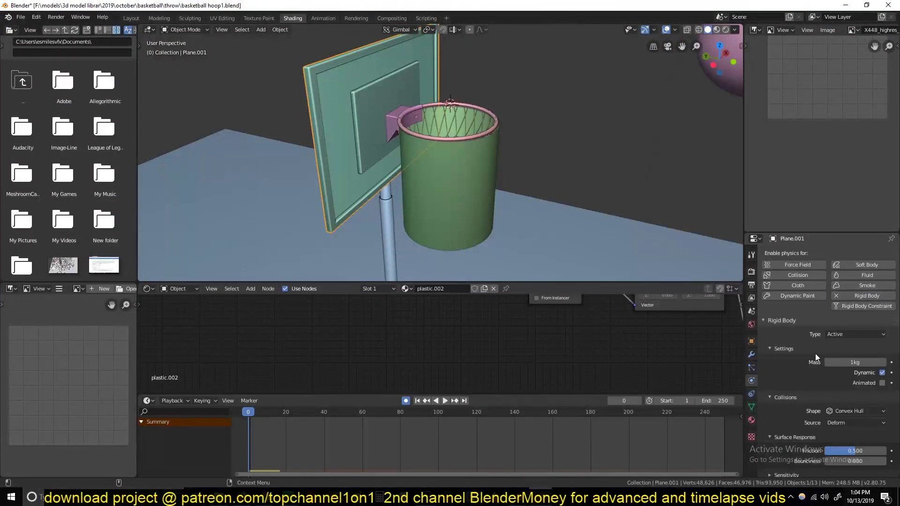
Make the hoop rim a passive rigid body, save, and play the net simulation.
click(495, 126)
click(839, 295)
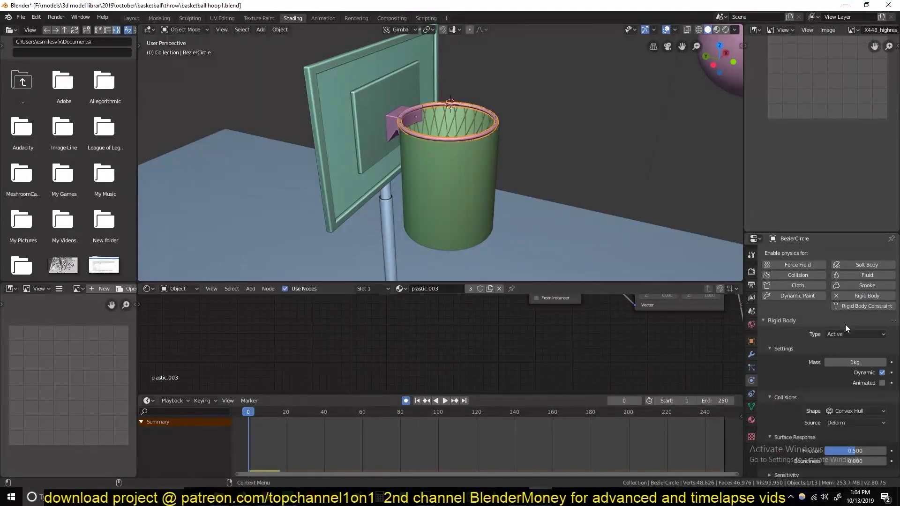
click(855, 334)
click(856, 345)
key(ctrl+s)
key(space)
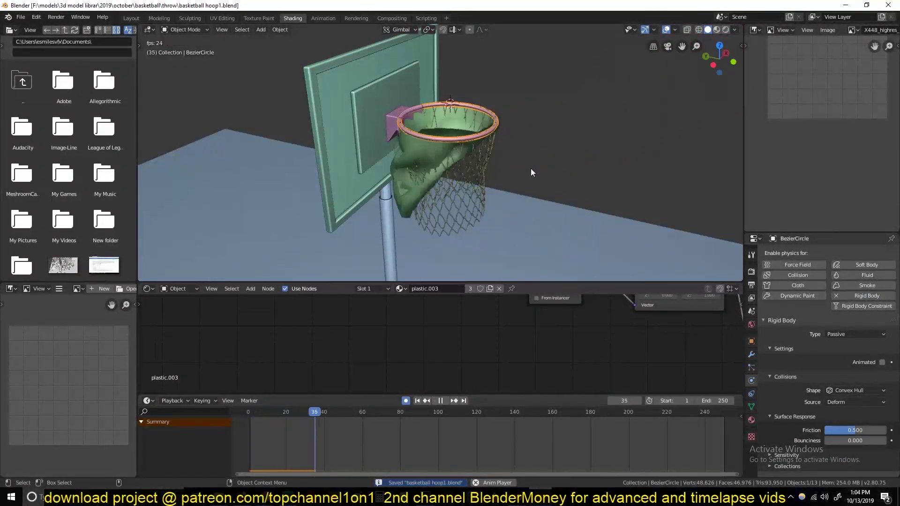
key(Escape)
click(487, 187)
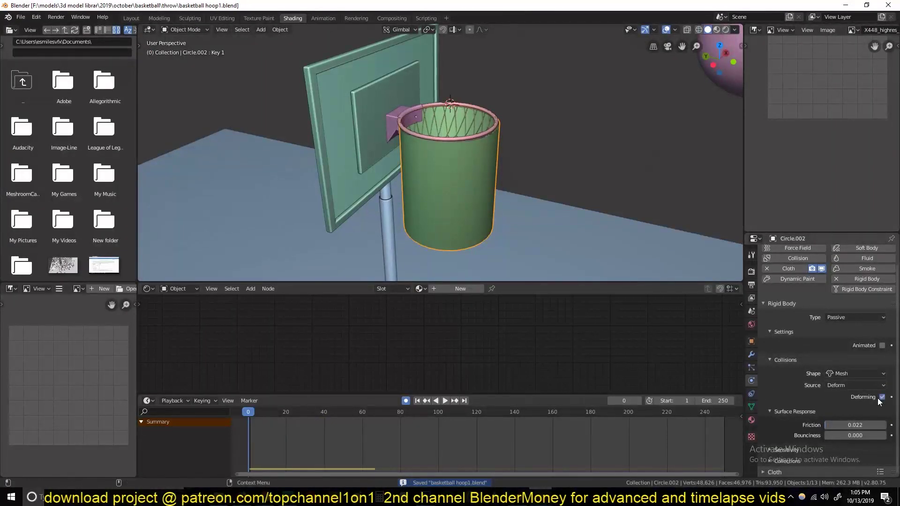
Play back the current cloth simulation and save the blend file.
scroll(784, 360, down, 5)
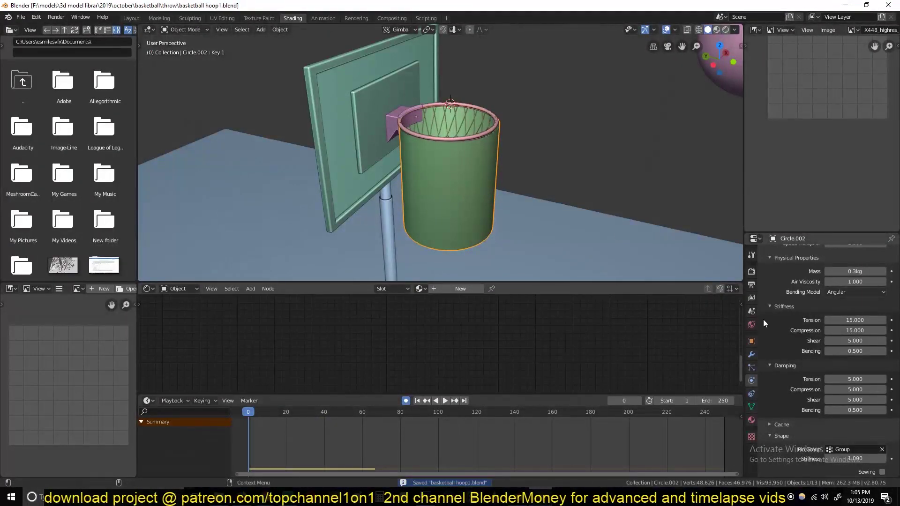
scroll(762, 319, up, 5)
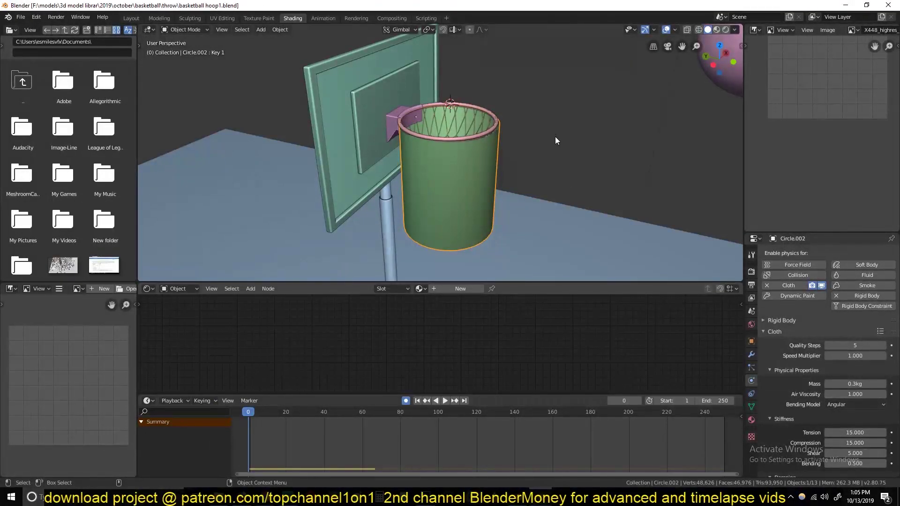
key(ctrl+s)
scroll(558, 120, down, 4)
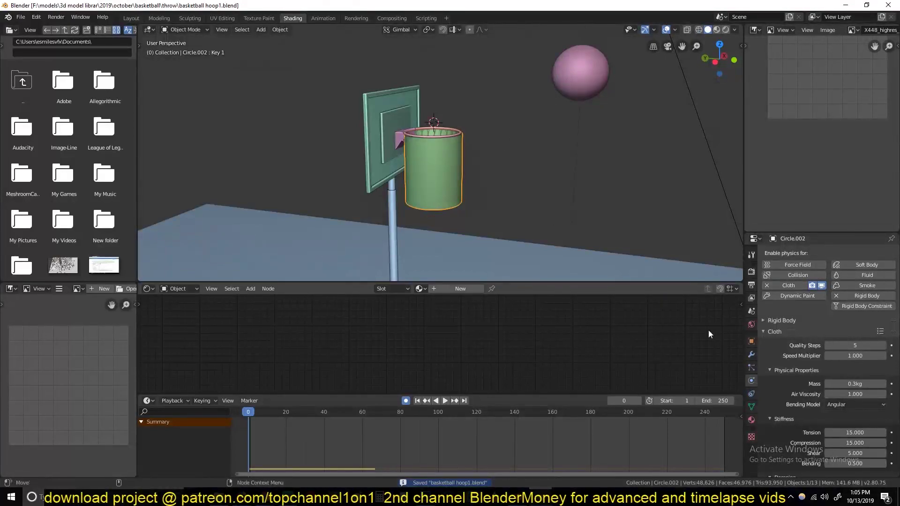
key(space)
key(Escape)
scroll(808, 338, down, 4)
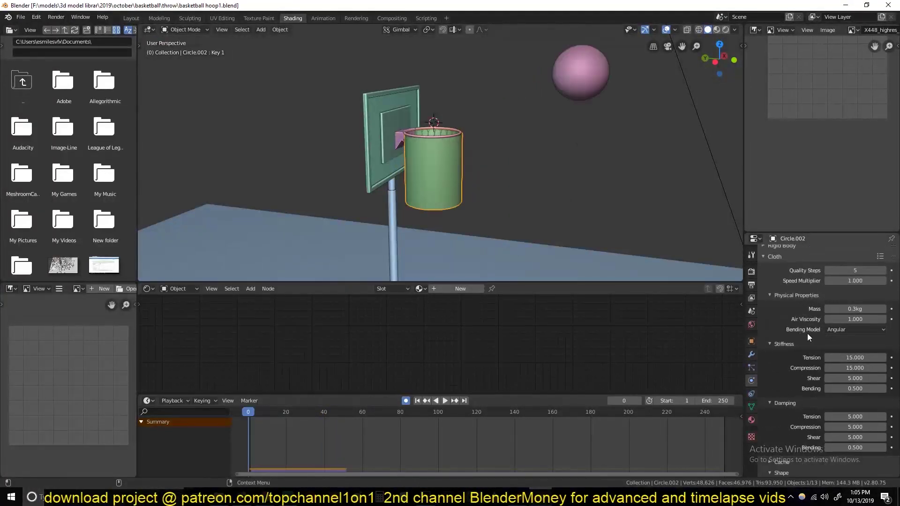
key(ctrl+s)
scroll(510, 179, up, 3)
Set the net cage's Viewport Display to Wire and check it in playback.
click(751, 341)
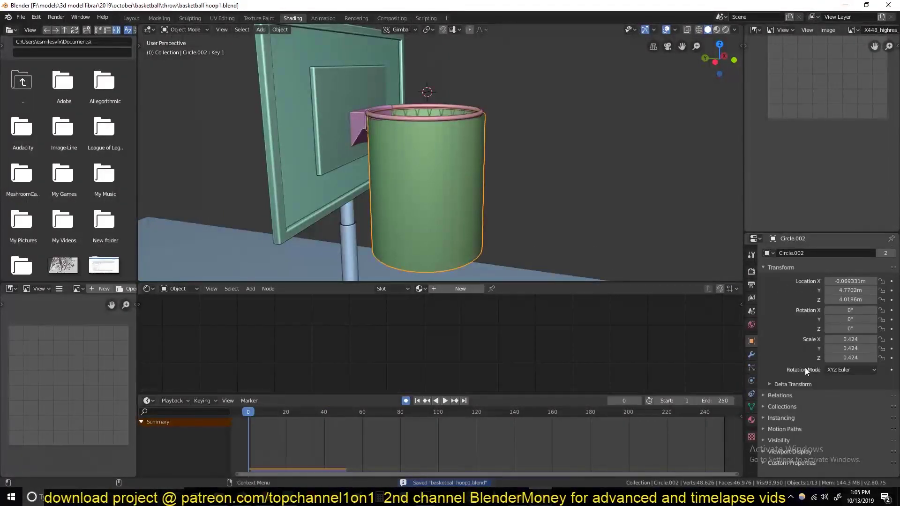
click(787, 439)
scroll(791, 433, down, 1)
click(787, 461)
scroll(820, 421, down, 4)
click(854, 436)
click(848, 415)
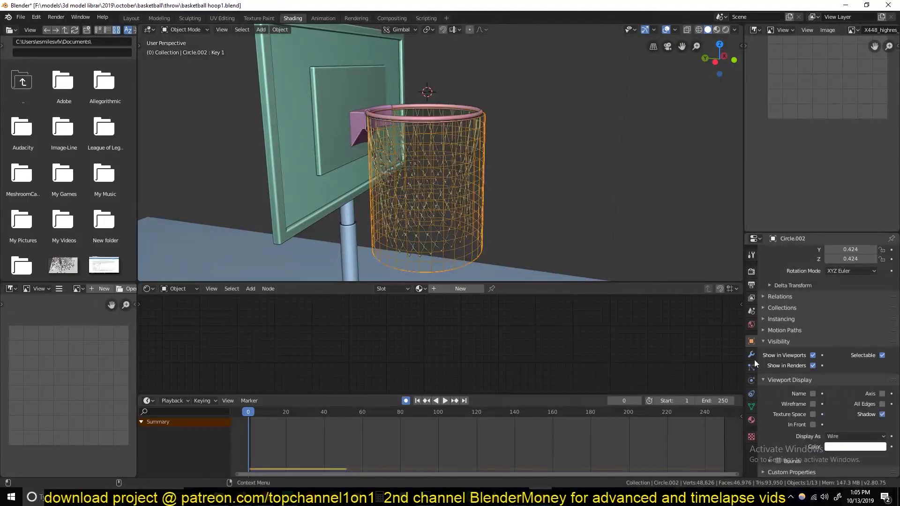
key(space)
key(Escape)
key(ctrl+s)
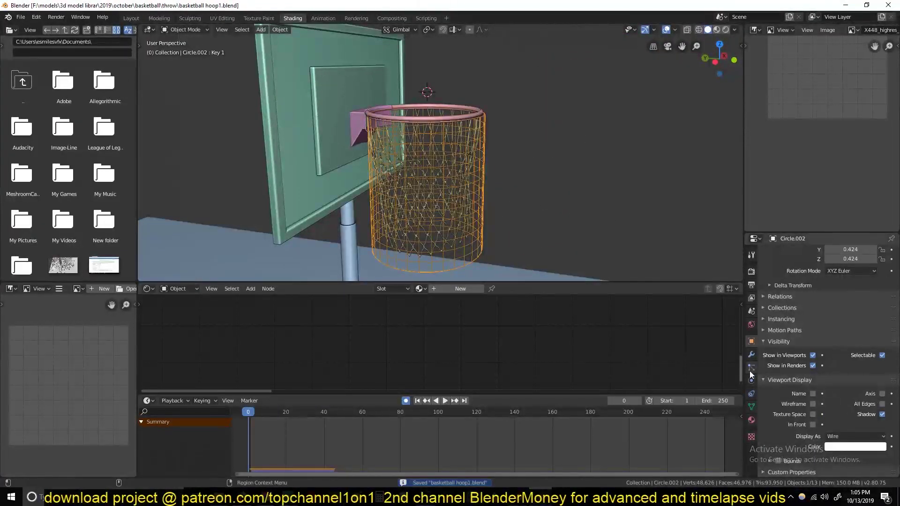
Set the cage's cloth Rest Shape Key to Basis and replay the simulation.
click(752, 355)
click(889, 268)
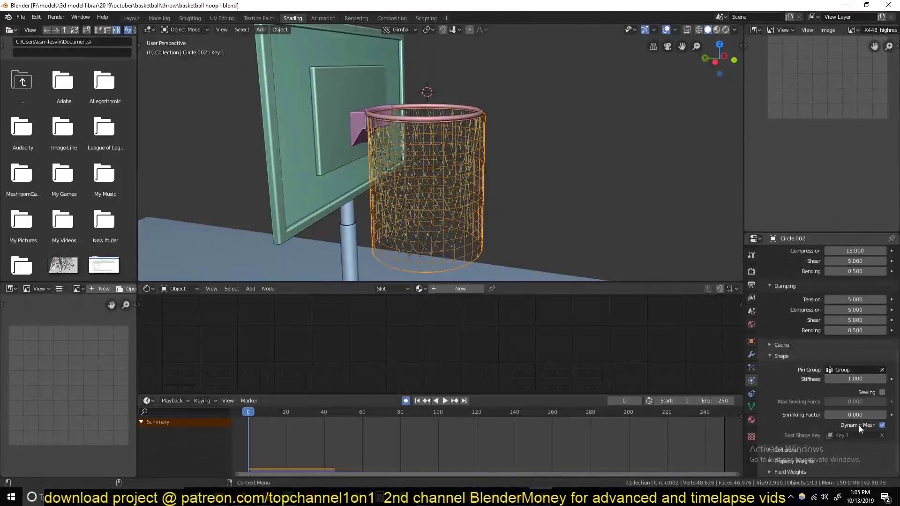
key(space)
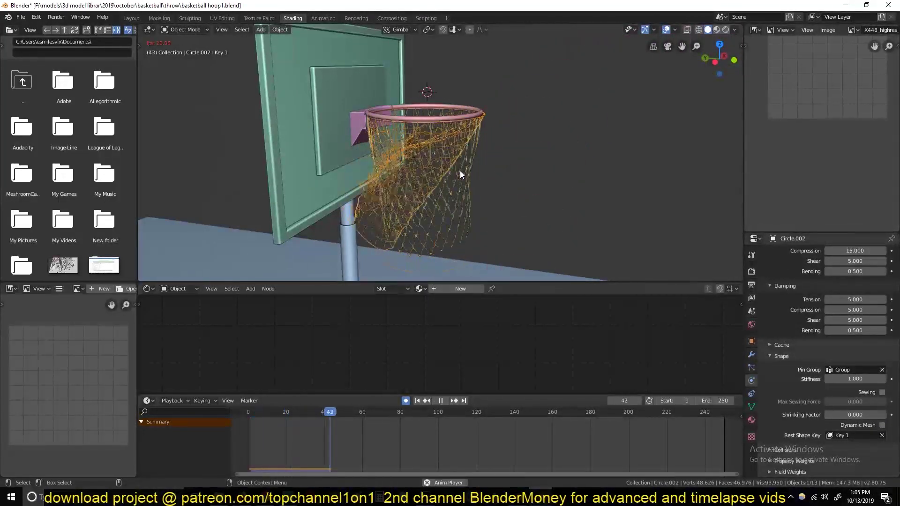
key(Escape)
click(853, 435)
click(843, 344)
key(space)
key(Escape)
key(ctrl+s)
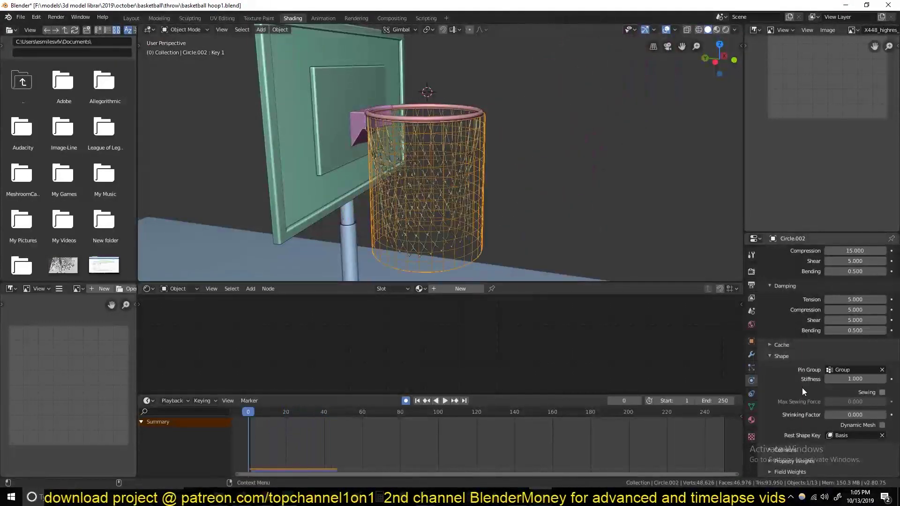
Try the Silk cloth preset, then settle on the Rubber preset.
scroll(810, 356, up, 8)
click(880, 331)
click(839, 296)
key(space)
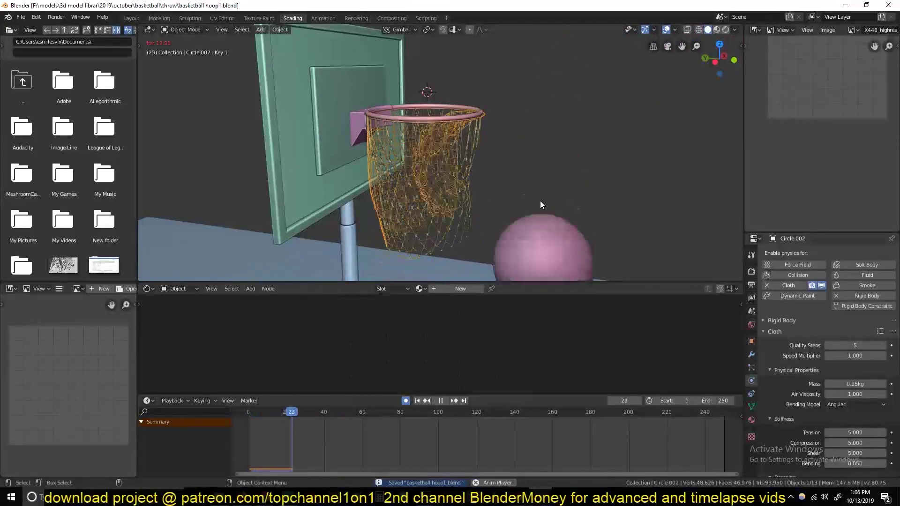
key(Escape)
click(880, 331)
click(838, 287)
key(space)
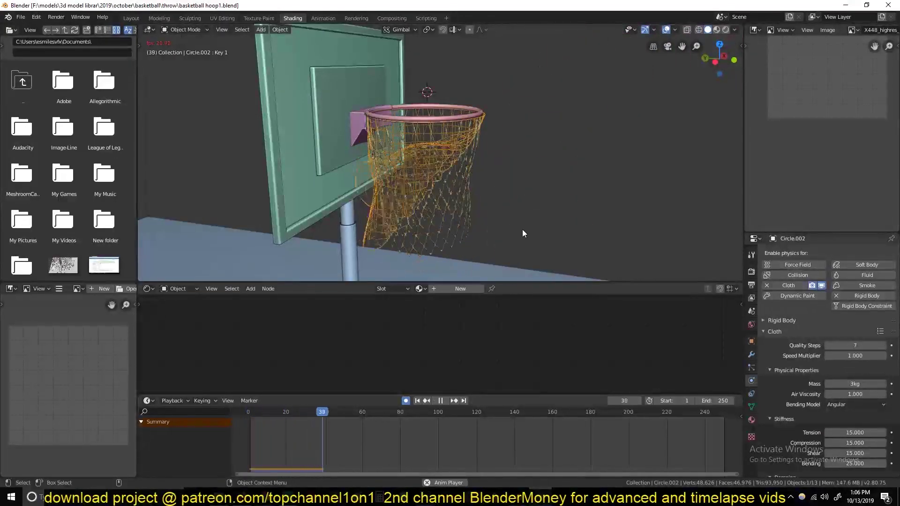
key(Escape)
Review the rubber cloth's damping and collision settings while replaying, then save.
scroll(794, 387, down, 4)
key(space)
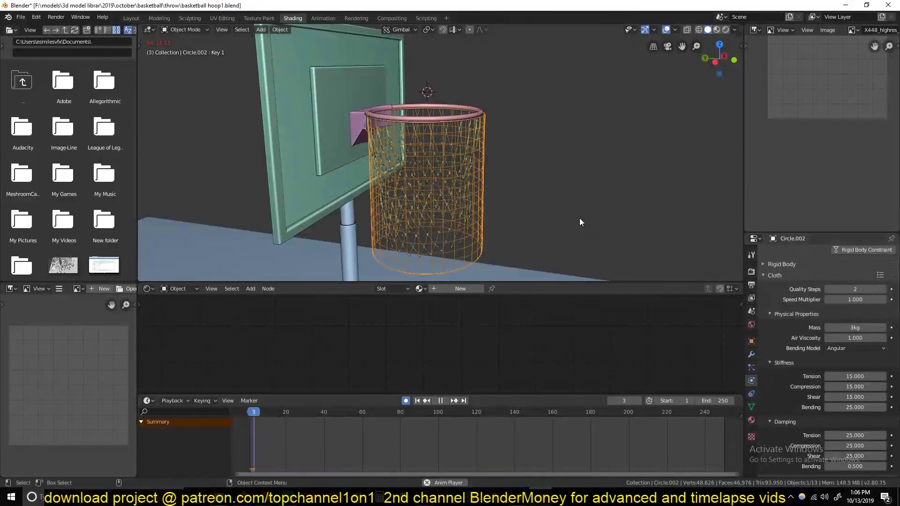
key(Escape)
scroll(831, 370, down, 6)
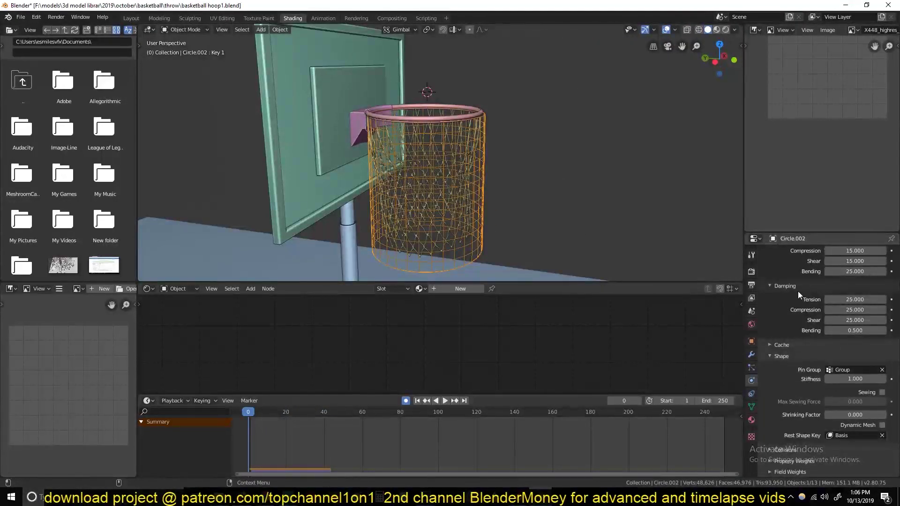
click(797, 289)
click(792, 449)
scroll(800, 405, down, 5)
key(space)
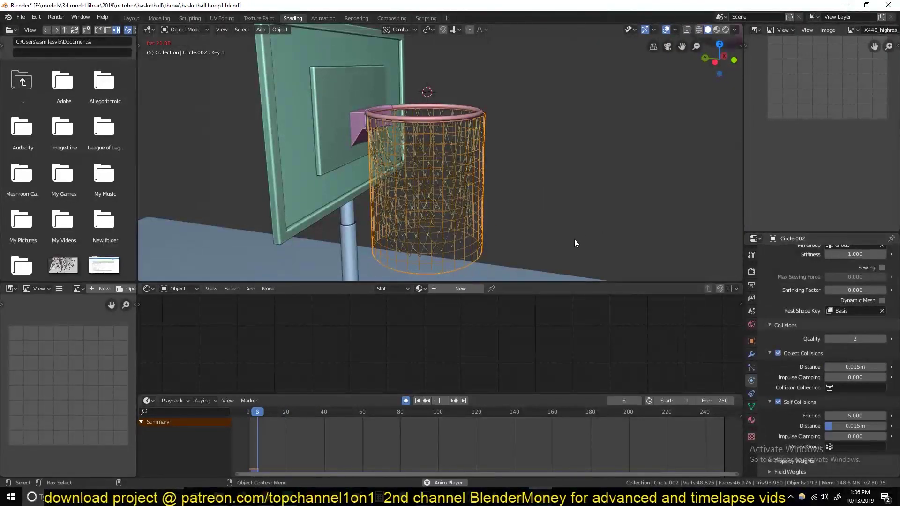
key(Escape)
key(ctrl+s)
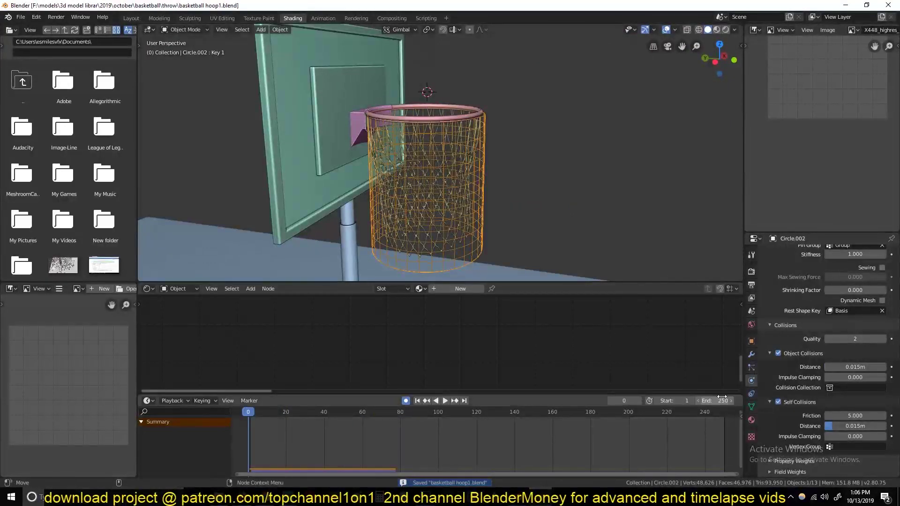
Set the animation End frame to 100, replay it, and select the ball.
text(100)
key(Return)
scroll(566, 206, down, 5)
key(space)
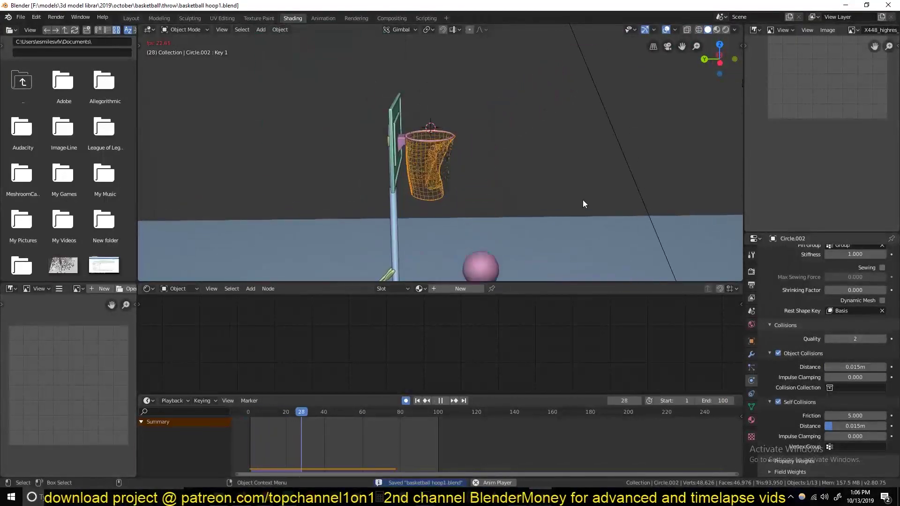
key(Escape)
click(562, 93)
Raise the ball along Z and slide its hoop keyframe to frame 23.
key(g)
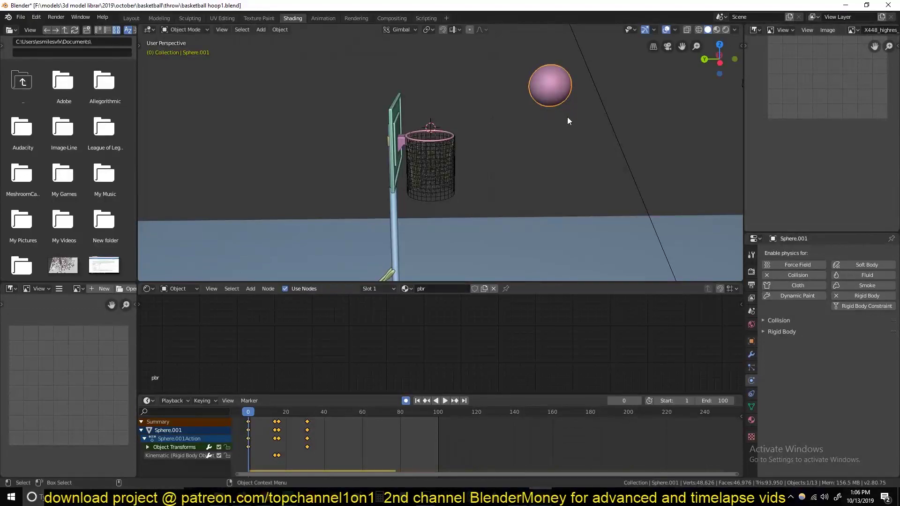
key(z)
click(571, 93)
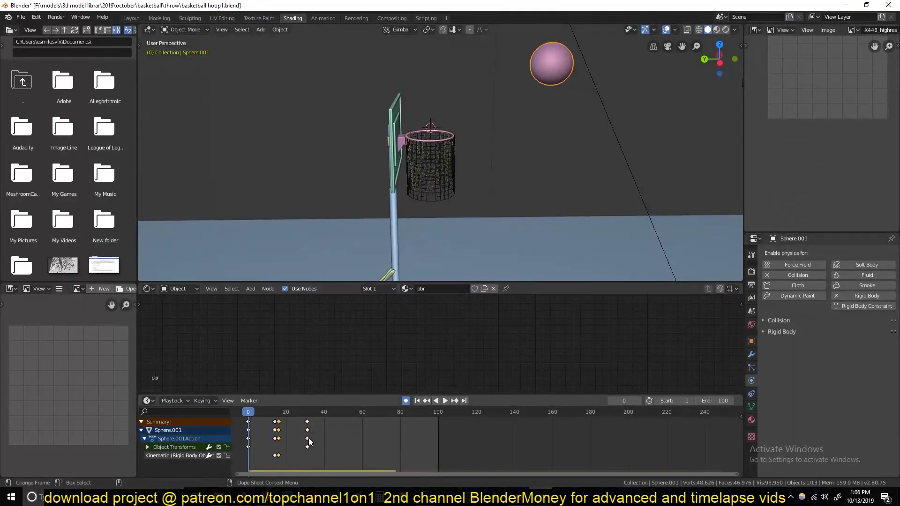
drag(308, 437, 292, 437)
Reposition the ball at its frame-23 keyframe using the top view.
key(Up)
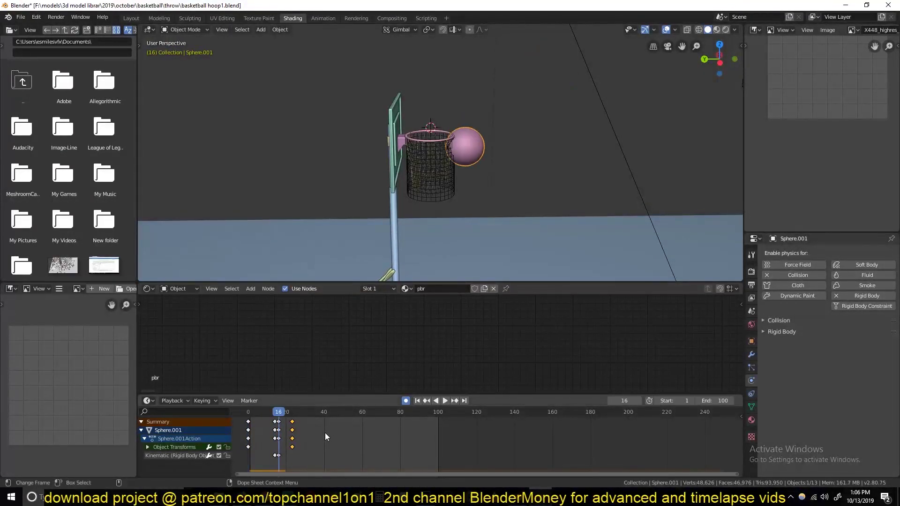
key(Up)
key(Up)
key(g)
key(y)
key(y)
key(KP_7)
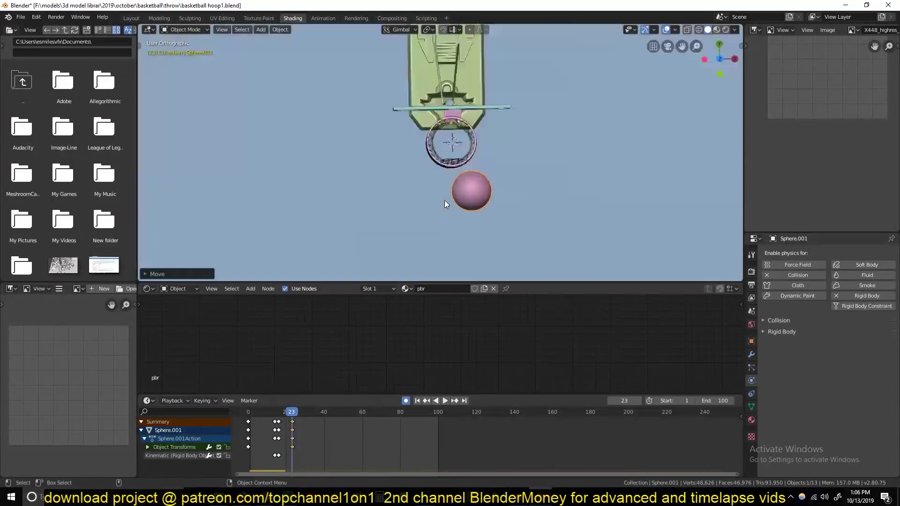
key(KP_2)
key(KP_2)
key(KP_2)
click(483, 187)
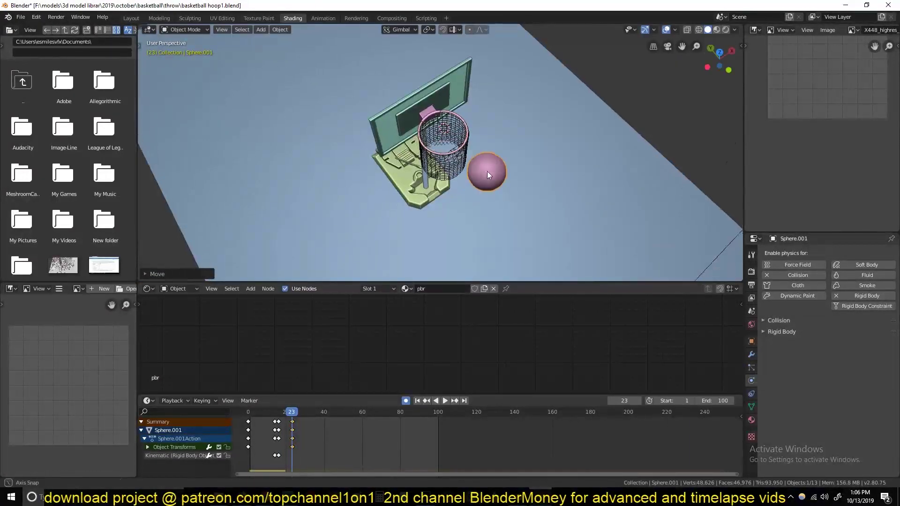
middle_drag(482, 187, 412, 181)
key(shift+Left)
Add a Surface Deform modifier to the net strands targeting Circle.002 and bind it.
click(412, 181)
key(KP_Decimal)
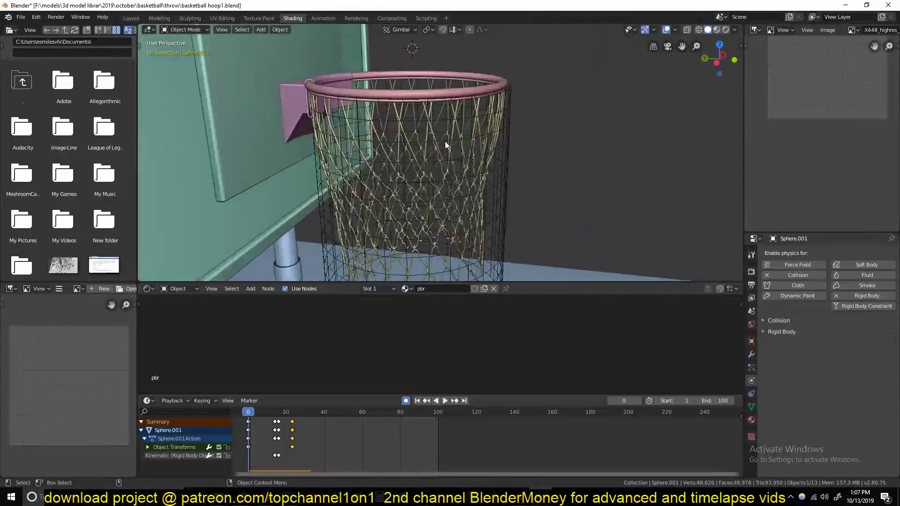
scroll(494, 134, up, 3)
key(ctrl+s)
click(751, 354)
click(806, 254)
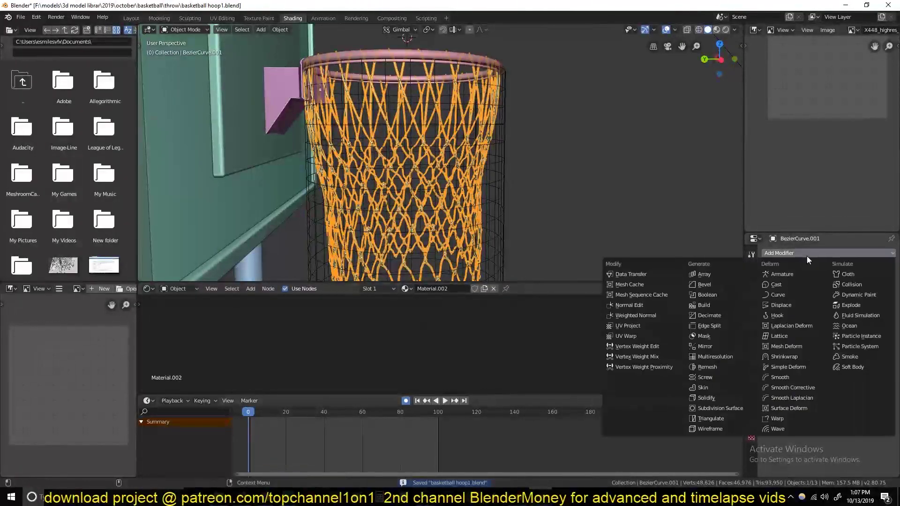
click(792, 411)
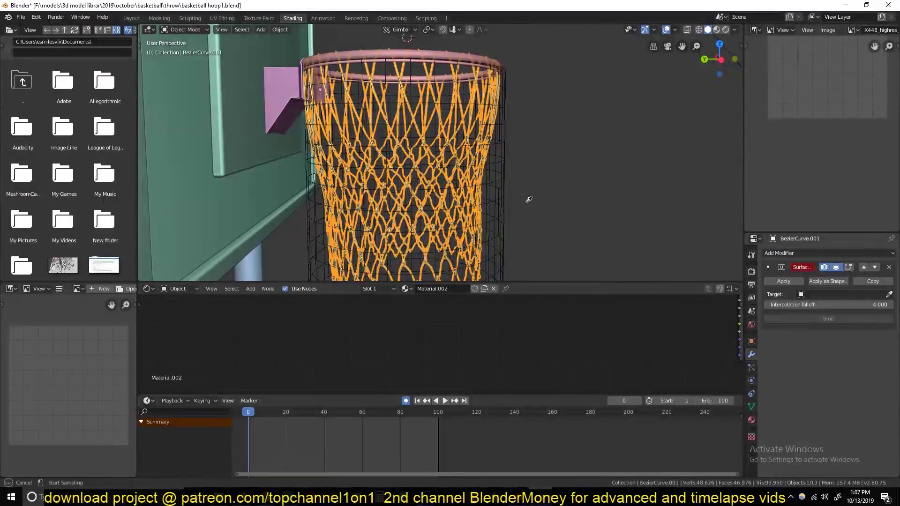
click(502, 199)
click(828, 318)
Hide the cage and play back to see the strands swing with the cloth.
scroll(487, 159, down, 3)
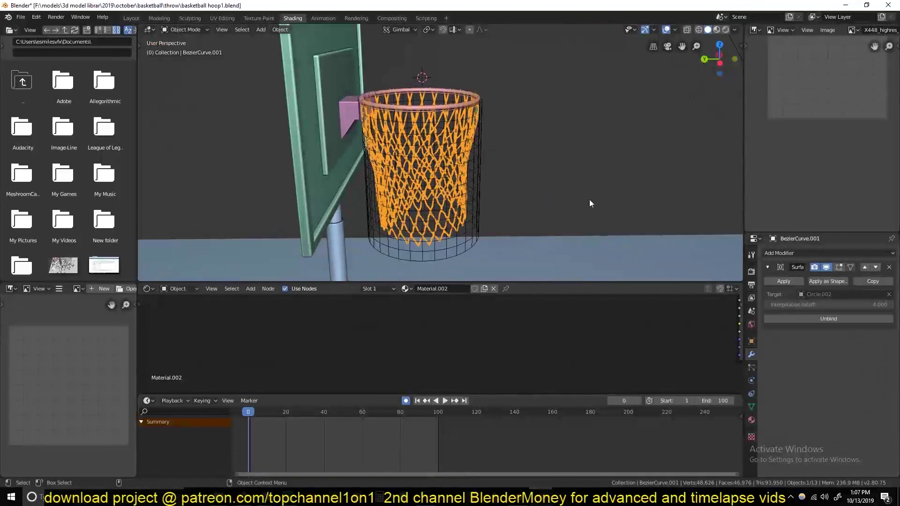
click(480, 181)
key(h)
key(space)
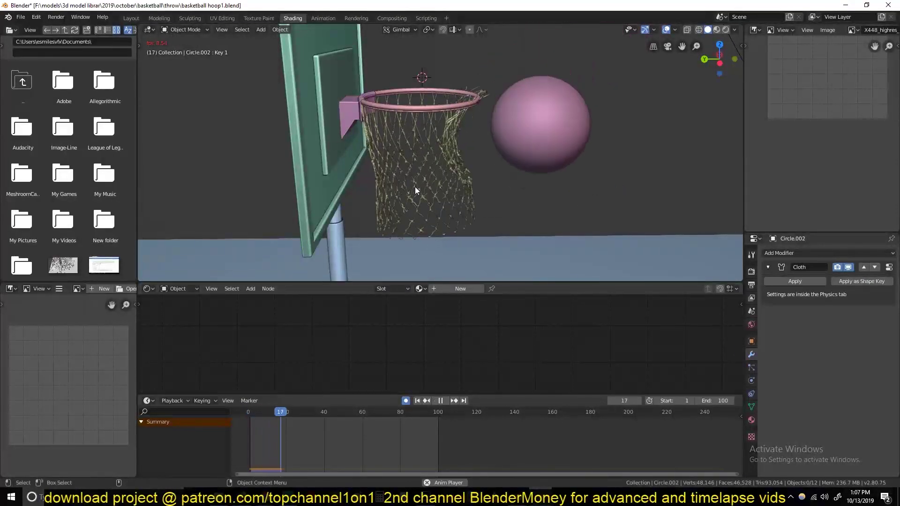
click(447, 452)
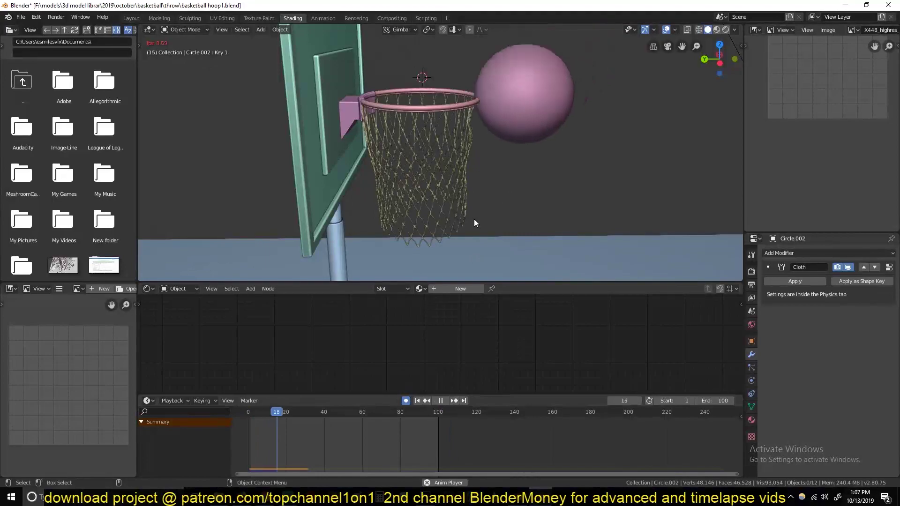
key(Escape)
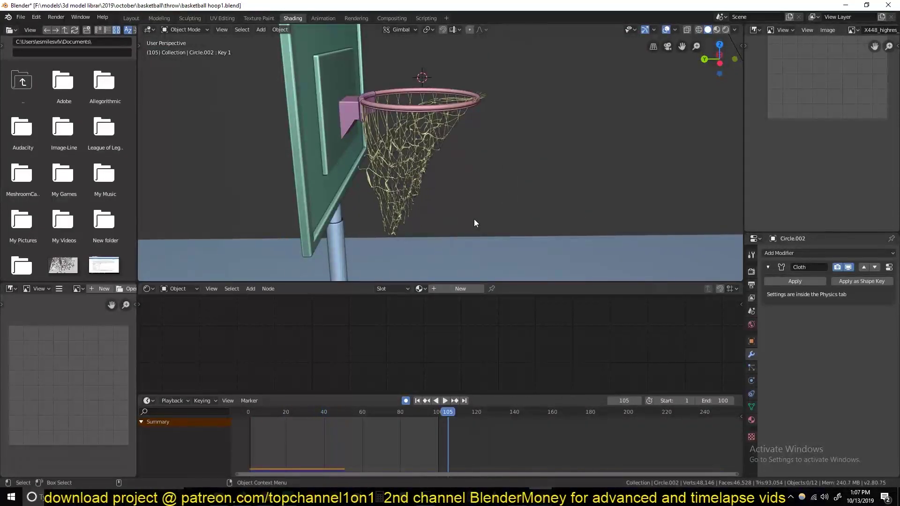
key(shift+Left)
key(alt+h)
Select the cloth cage that drives the net from the front view.
key(KP_1)
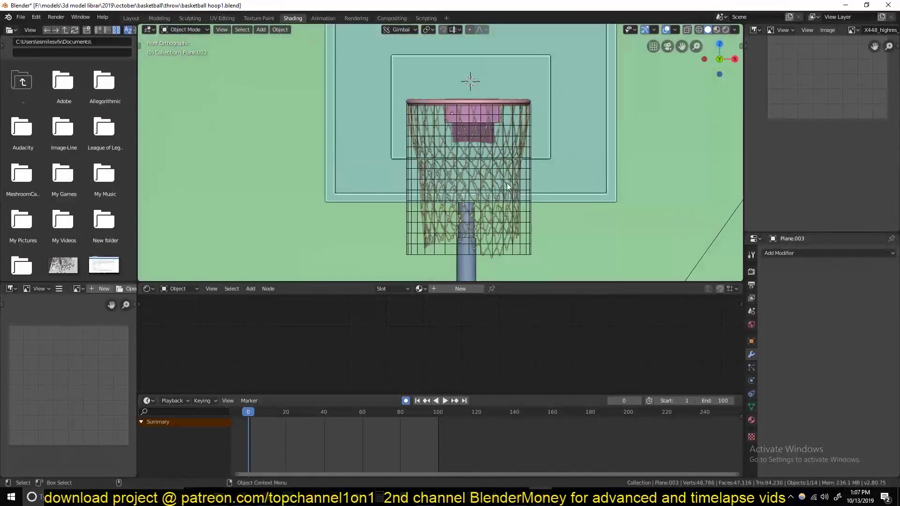
click(516, 187)
click(495, 183)
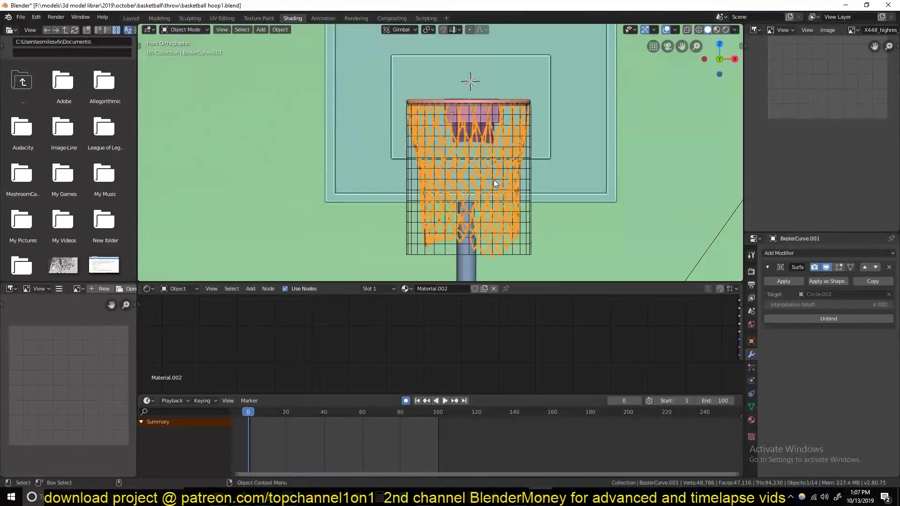
click(529, 191)
key(Tab)
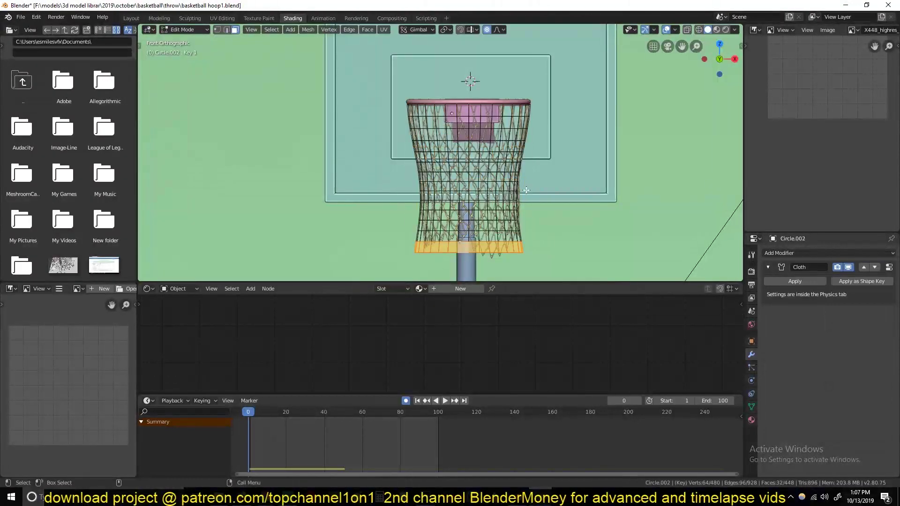
key(Tab)
middle_drag(526, 190, 609, 183)
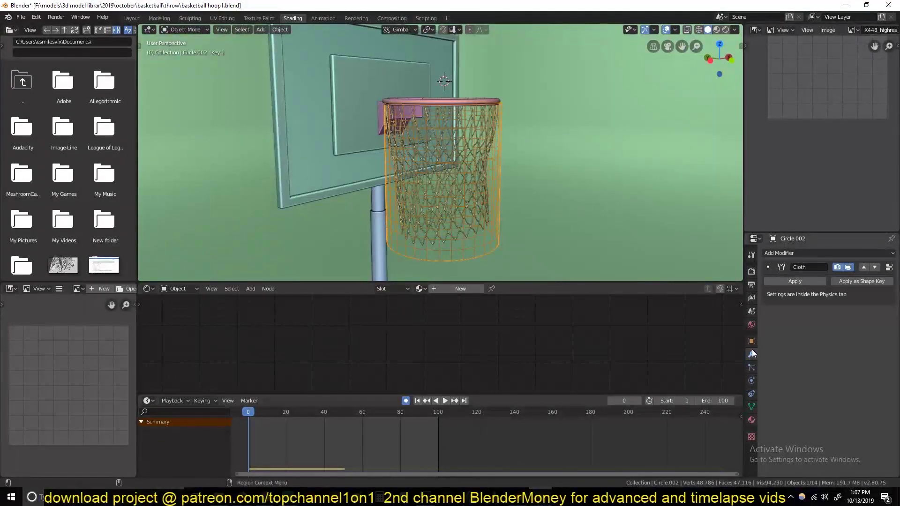
Apply the cloth as a shape key, set Key 1 to 1, and delete Basis.
click(751, 381)
click(751, 407)
drag(829, 348, 886, 349)
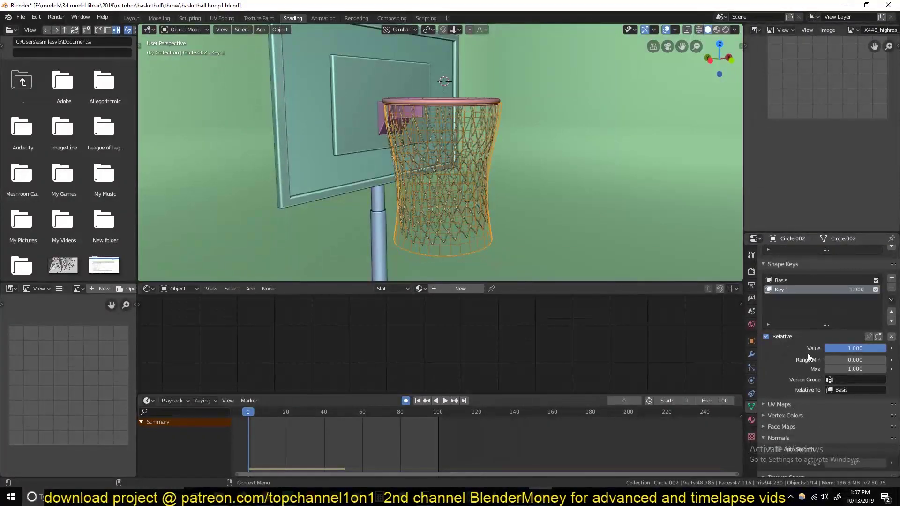
click(796, 280)
click(891, 287)
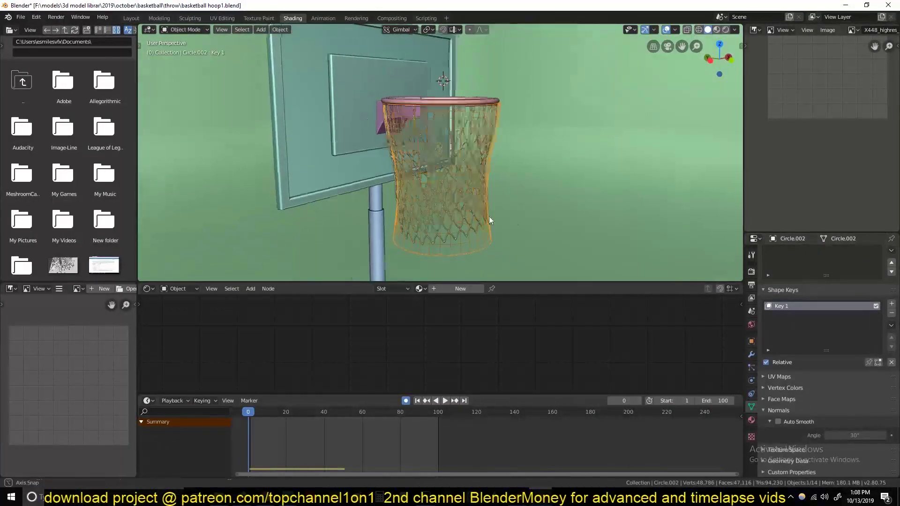
Unbind and re-bind the net's Surface Deform to the reshaped cage.
mouse_move(490, 220)
middle_down()
mouse_move(468, 215)
mouse_move(478, 261)
middle_up()
click(468, 215)
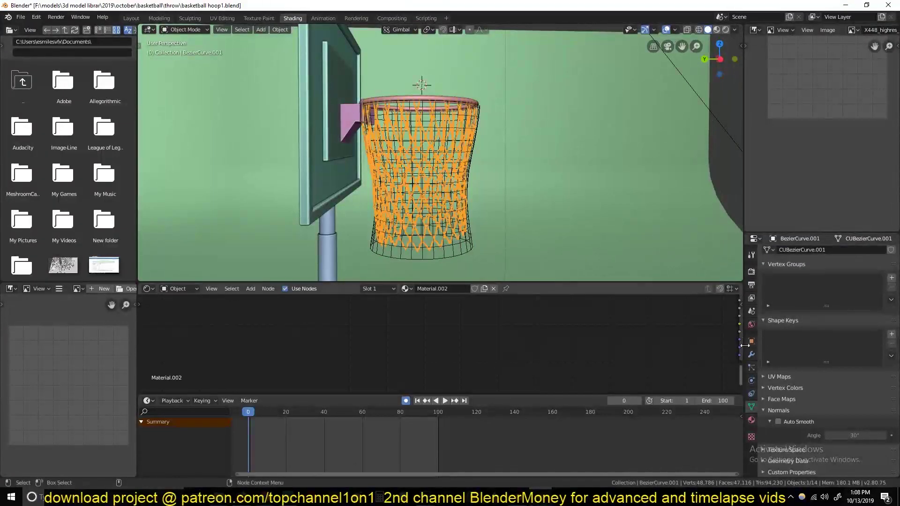
click(752, 354)
click(823, 317)
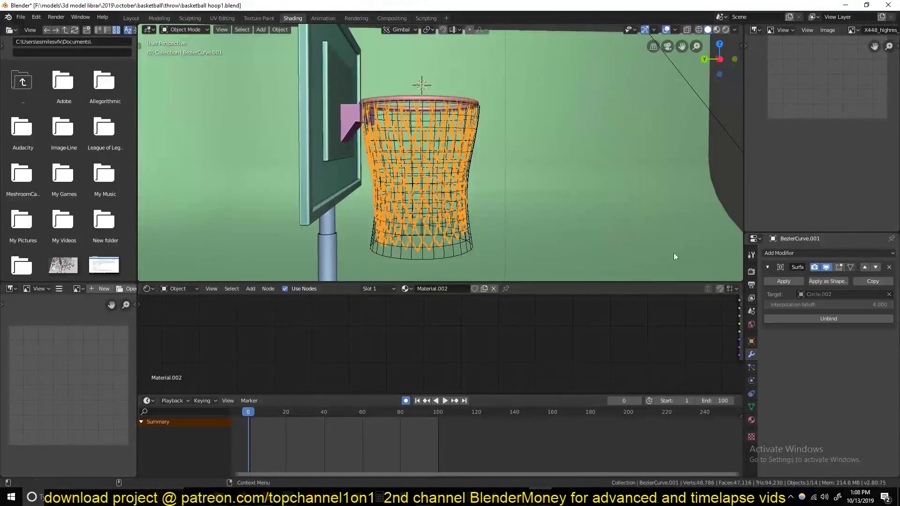
Save and play the animation to check the net's new resting shape.
mouse_move(673, 257)
middle_down()
mouse_move(463, 210)
mouse_move(486, 235)
middle_up()
click(463, 209)
key(ctrl+s)
key(space)
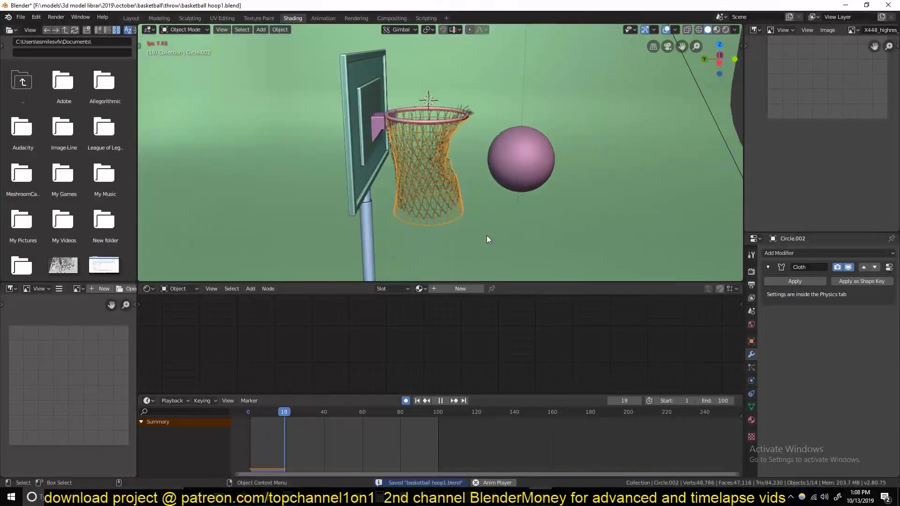
key(Escape)
key(KP_1)
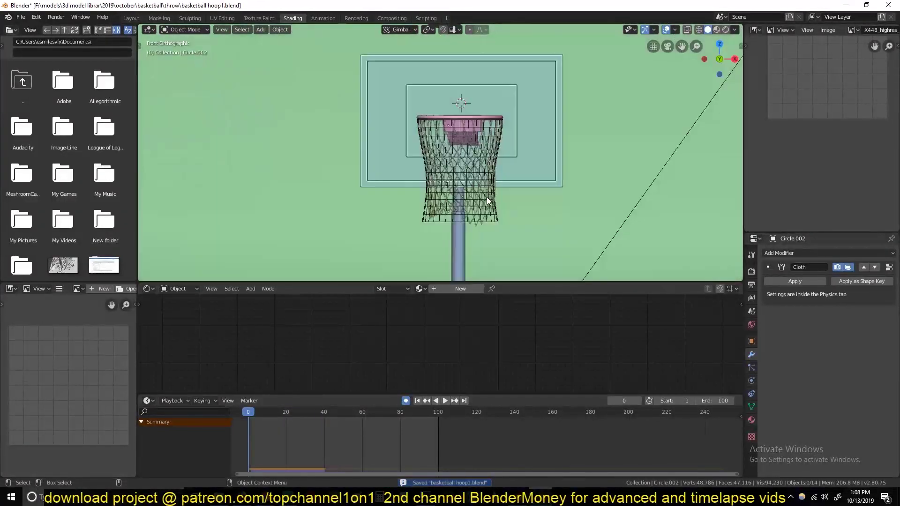
middle_drag(487, 196, 540, 246)
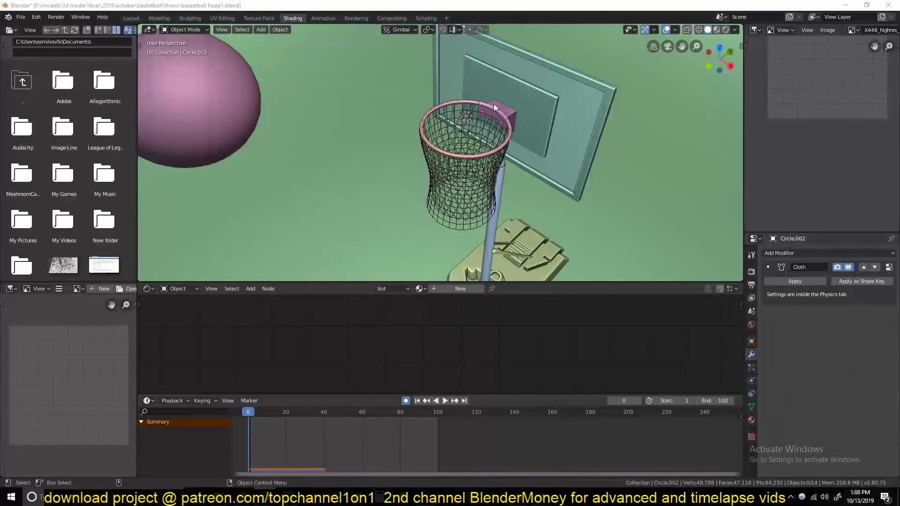
click(479, 208)
key(ctrl+s)
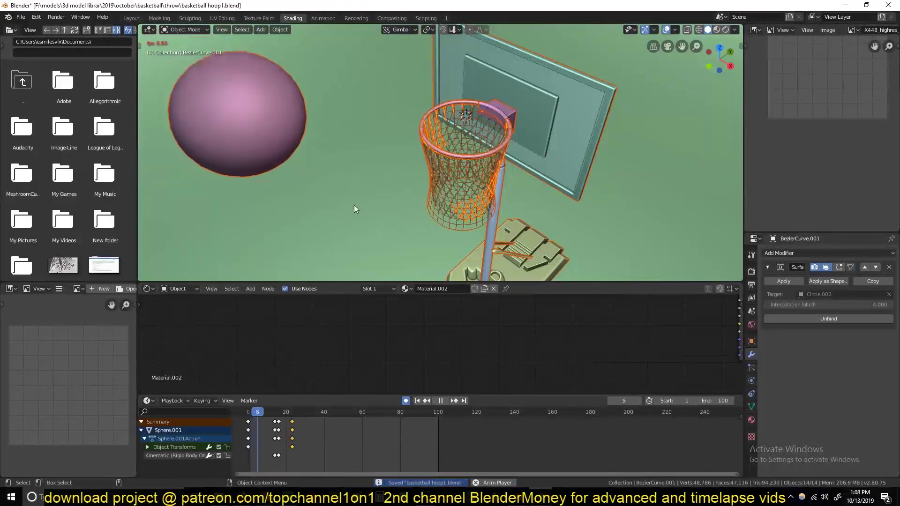
Preview the hoop in Material Preview and delete the ball.
click(215, 119)
mouse_move(215, 120)
middle_down()
mouse_move(393, 180)
mouse_move(470, 187)
mouse_move(535, 173)
middle_up()
key(KP_5)
key(KP_5)
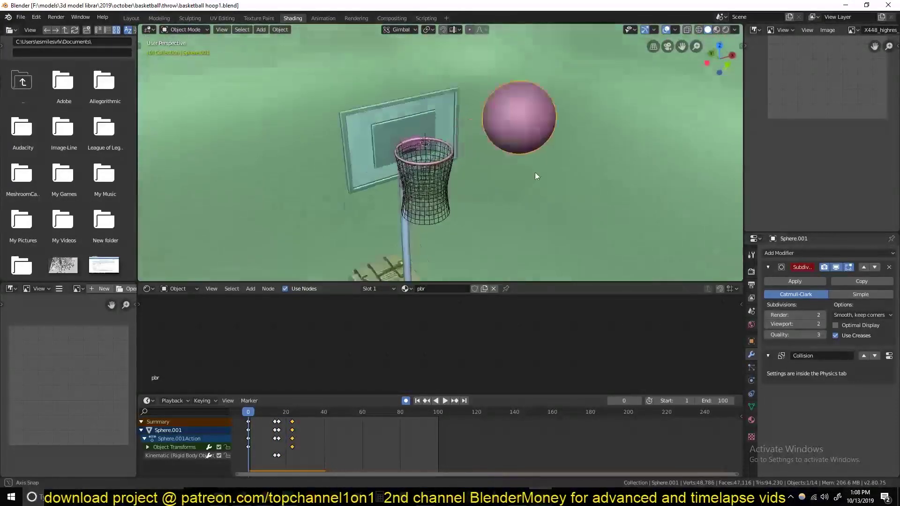
scroll(535, 173, down, 3)
click(716, 29)
scroll(544, 97, up, 2)
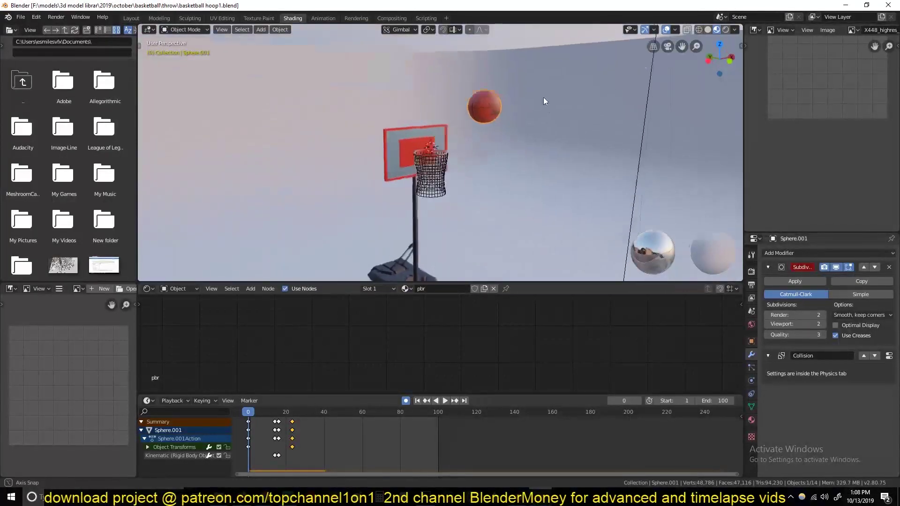
key(Delete)
middle_drag(535, 115, 570, 158)
Return to solid shading, save, preview the animation, and undo to restore the deleted ball.
key(z)
scroll(488, 157, up, 5)
key(ctrl+s)
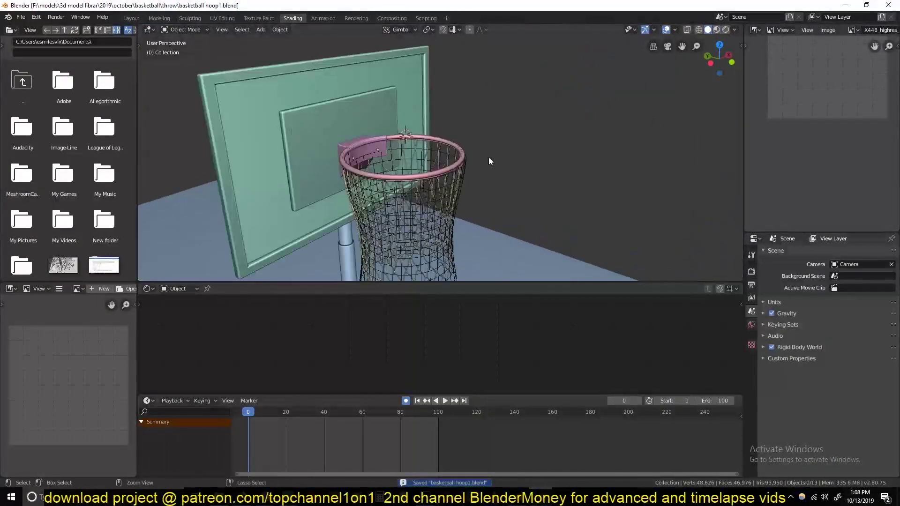
key(space)
key(Escape)
scroll(521, 150, down, 5)
key(ctrl+z)
Delete all of the ball's old keyframes from a side view.
middle_drag(521, 150, 575, 96)
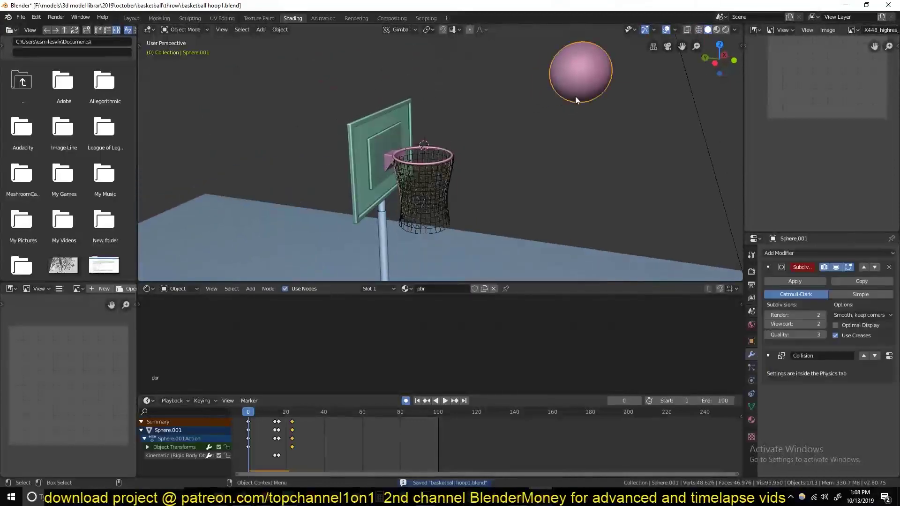
key(KP_1)
key(KP_3)
drag(240, 425, 254, 453)
key(Delete)
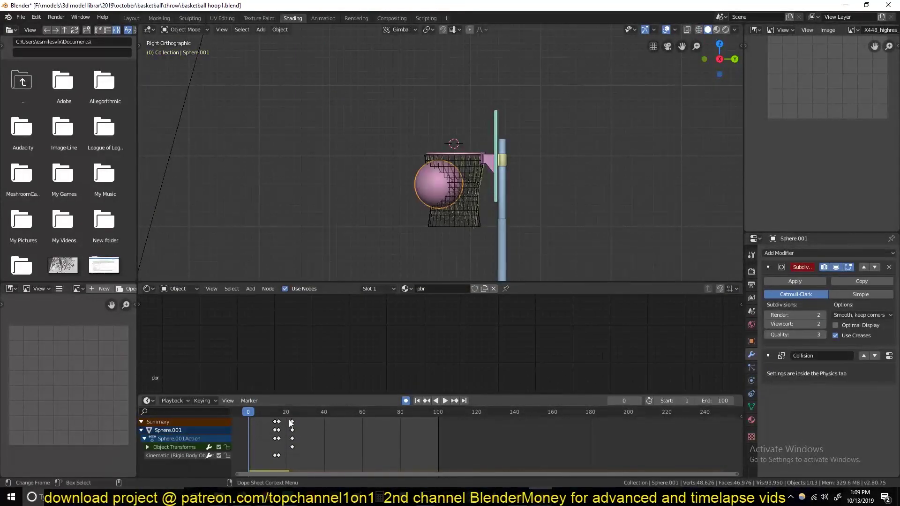
key(Delete)
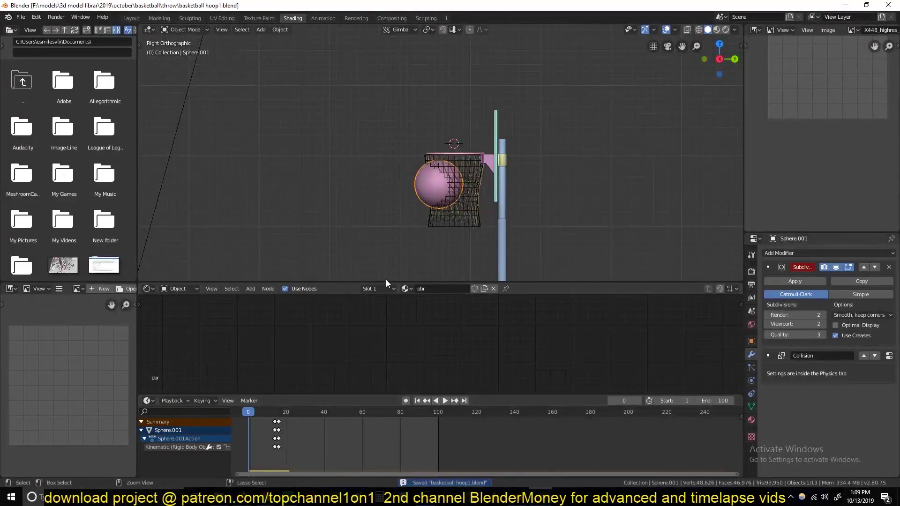
Add a sphere empty at the ball and scale it to surround the ball.
shift+right_click(336, 153)
key(shift+a)
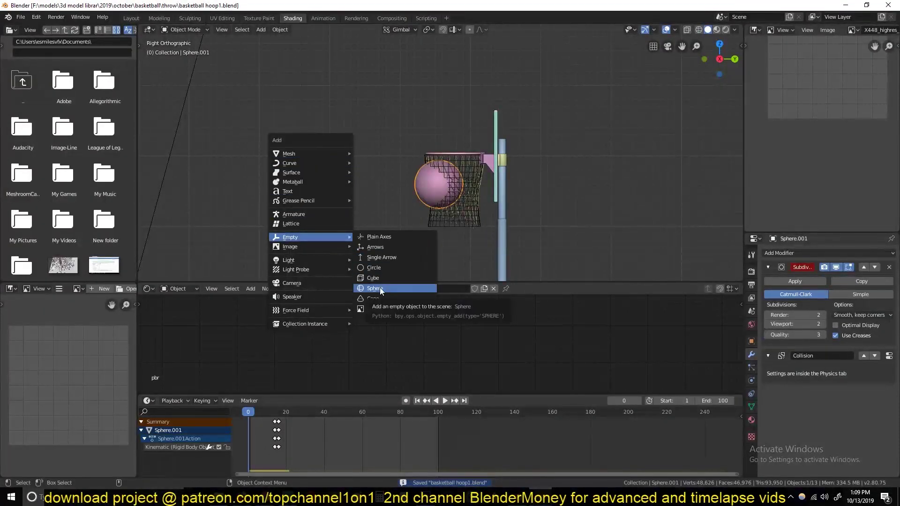
click(379, 286)
key(s)
click(355, 173)
key(KP_7)
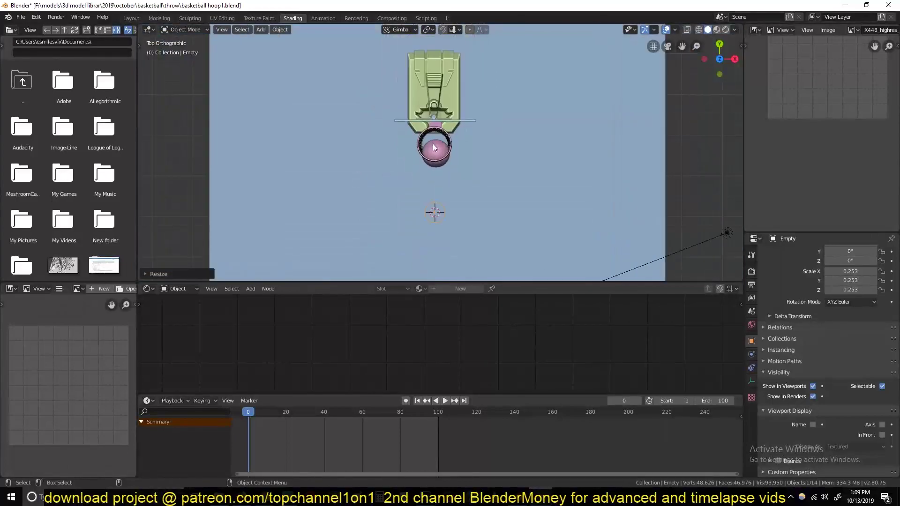
middle_drag(437, 215, 247, 178)
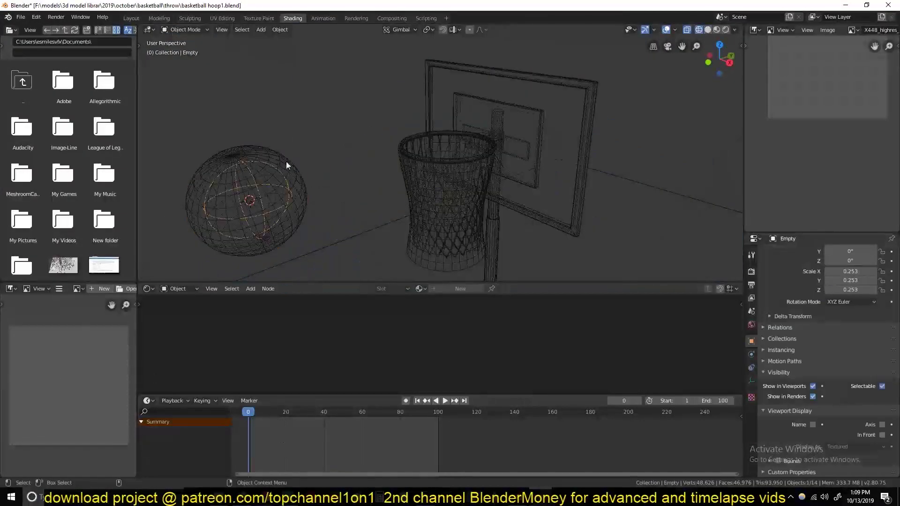
key(s)
click(373, 127)
Parent the ball to the sphere empty.
click(303, 165)
alt+click(303, 147)
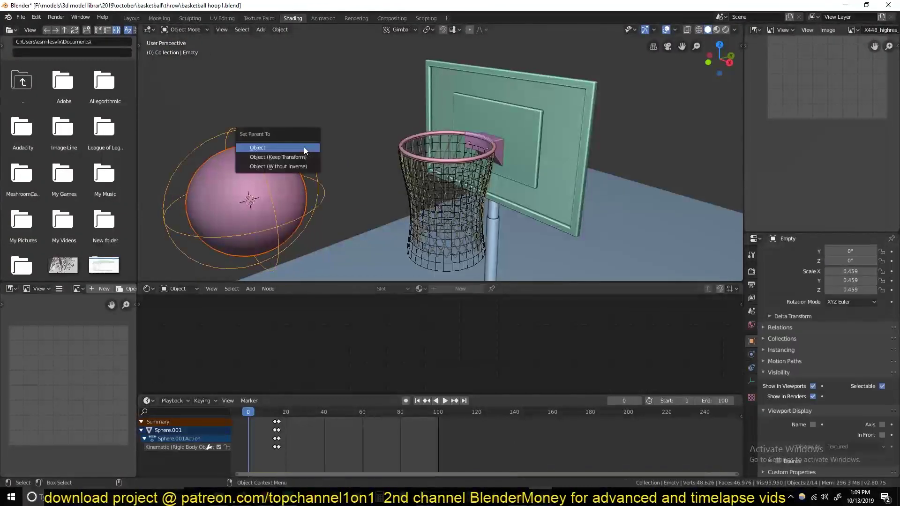
key(Escape)
click(293, 170)
With auto-keying on, key the empty moved left and down to the start, then save.
click(406, 401)
key(g)
click(291, 173)
key(KP_3)
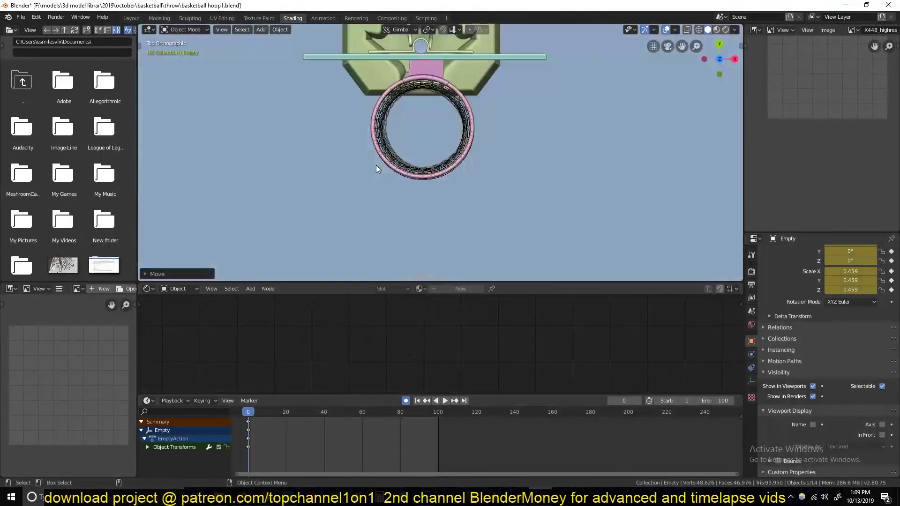
scroll(392, 177, down, 5)
key(g)
click(498, 256)
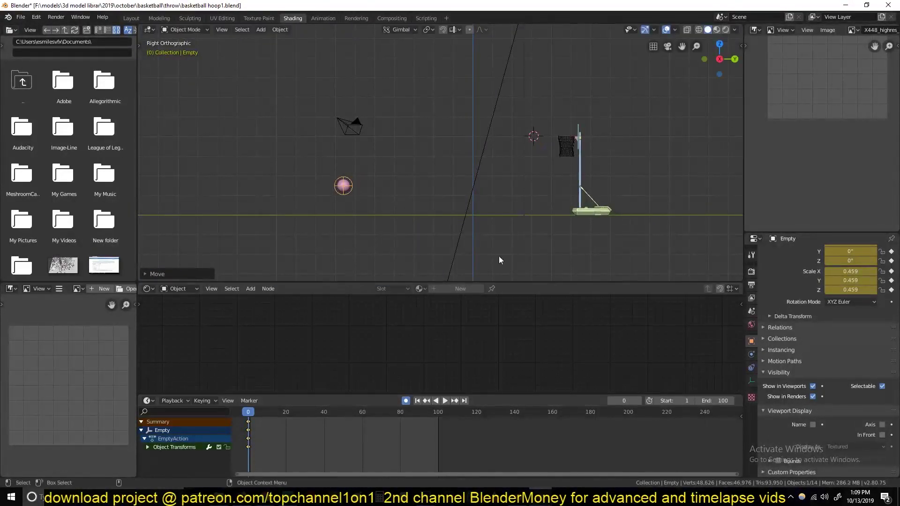
scroll(525, 282, up, 3)
click(752, 272)
scroll(772, 362, down, 6)
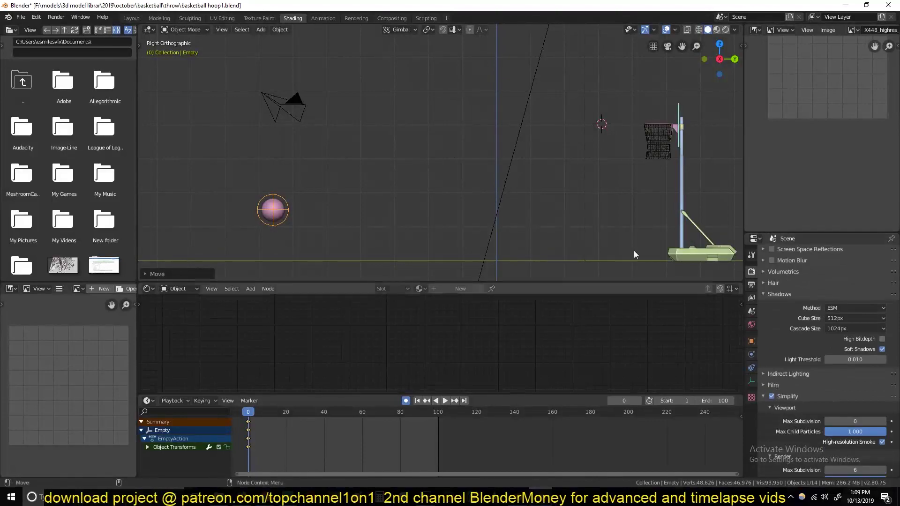
key(ctrl+s)
At frame 29, snap the ball onto the empty via the 3D cursor.
click(304, 430)
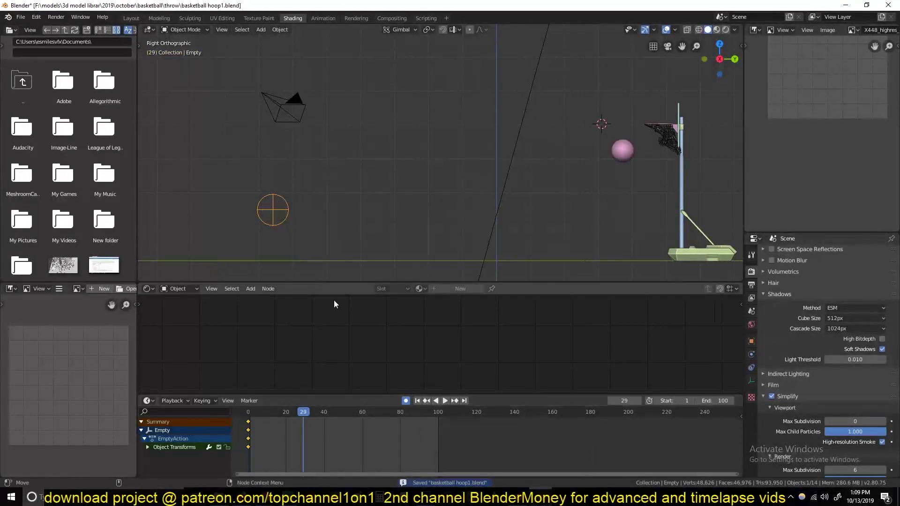
click(613, 159)
right_click(305, 206)
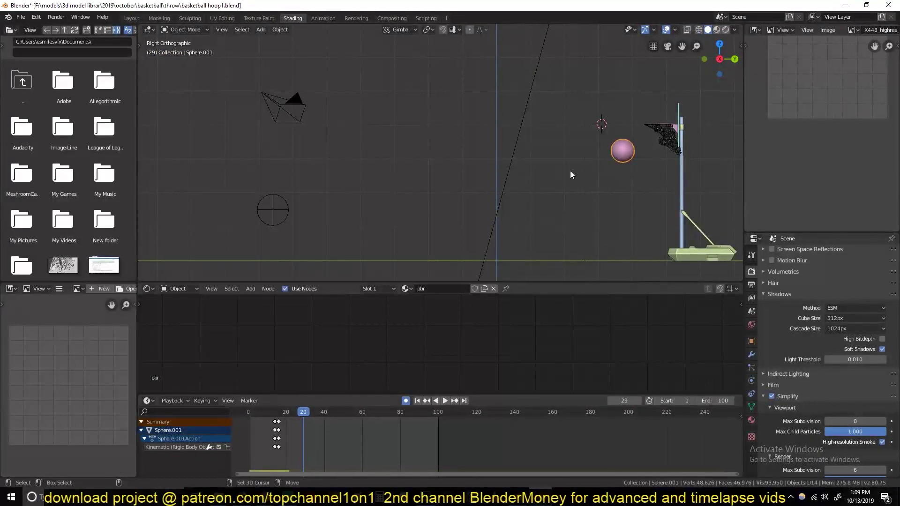
key(shift+s)
click(291, 272)
key(shift+s)
click(601, 93)
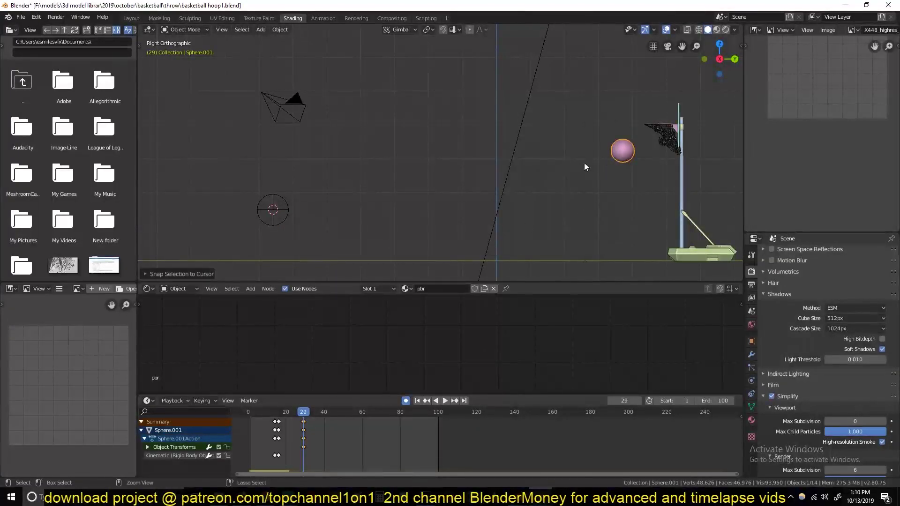
key(i)
click(291, 426)
Keyframe the empty moving up toward the hoop at frame 32.
click(248, 415)
click(287, 205)
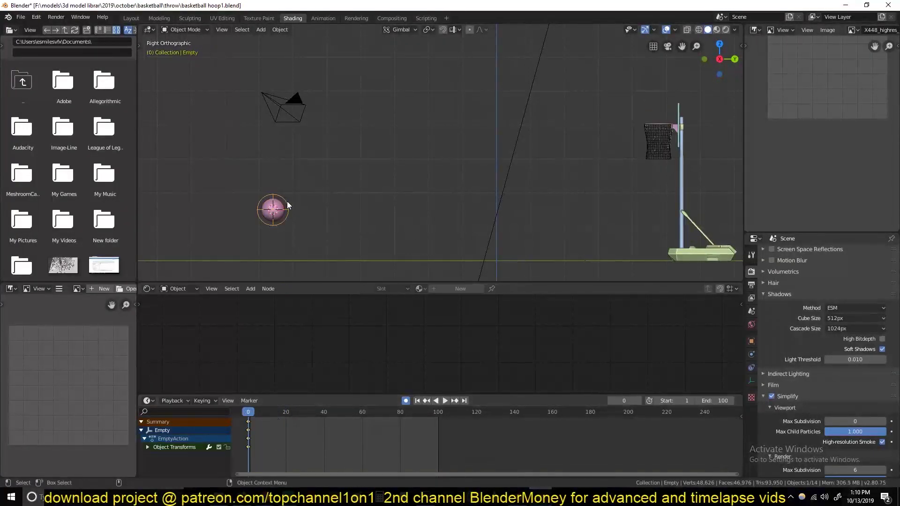
click(309, 411)
key(g)
click(438, 132)
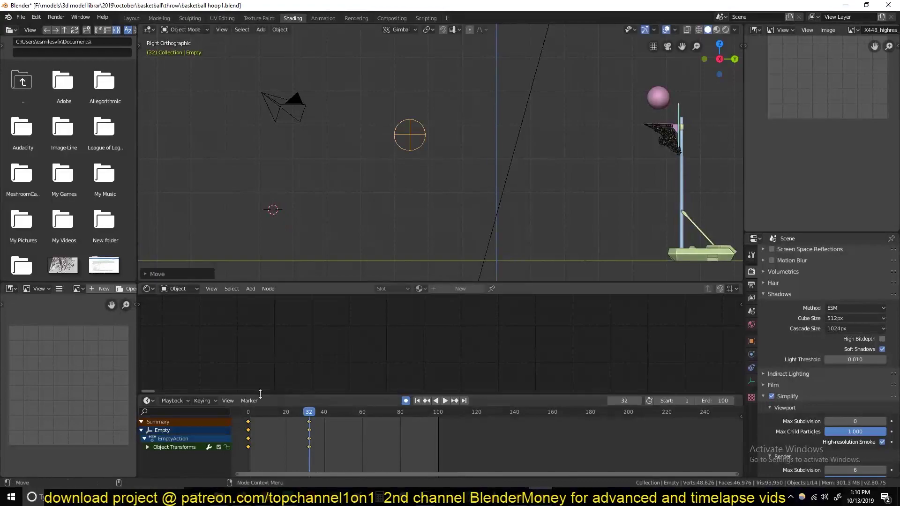
Slide the empty's end keyframes to about frame 14 and replay the throw.
click(248, 412)
key(space)
key(Escape)
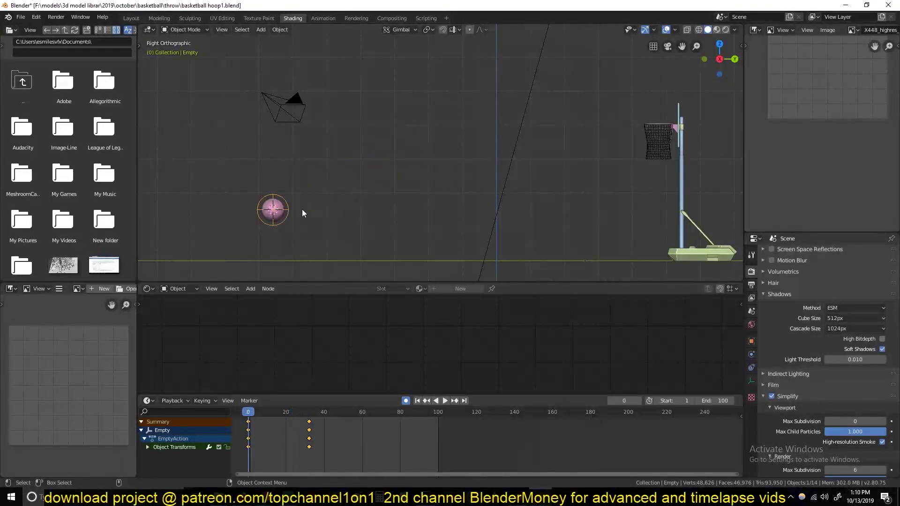
drag(309, 430, 275, 430)
key(space)
key(Escape)
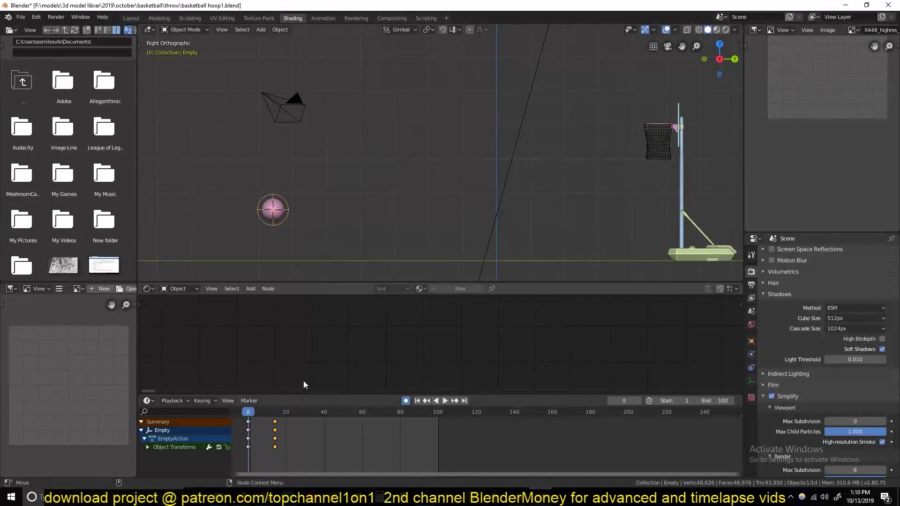
click(273, 209)
Replay the throw, select the ball's Empty, and switch to material preview in side view.
key(space)
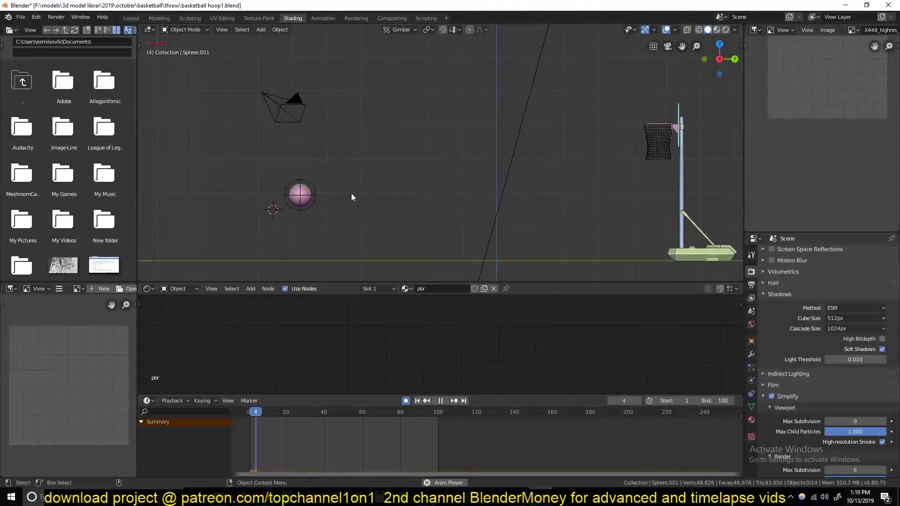
key(Escape)
middle_drag(353, 202, 420, 210)
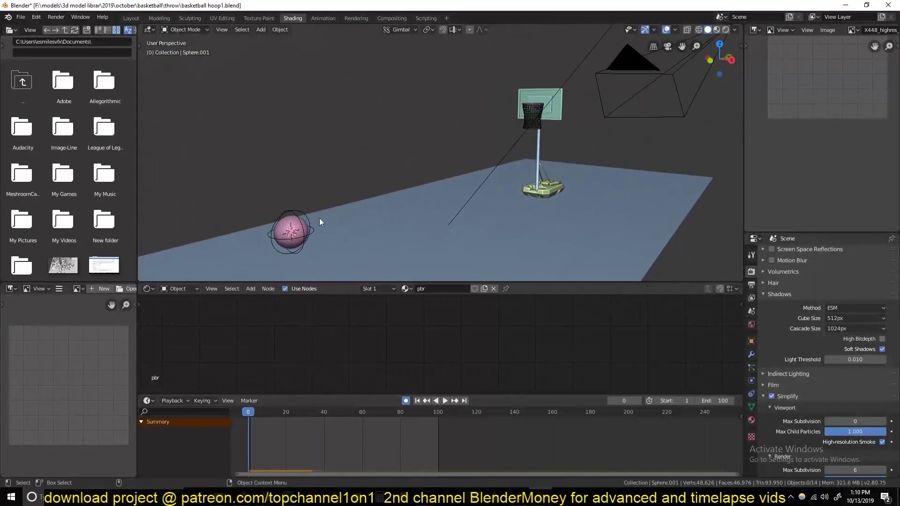
click(319, 218)
mouse_move(319, 218)
middle_down()
mouse_move(327, 172)
mouse_move(481, 204)
middle_up()
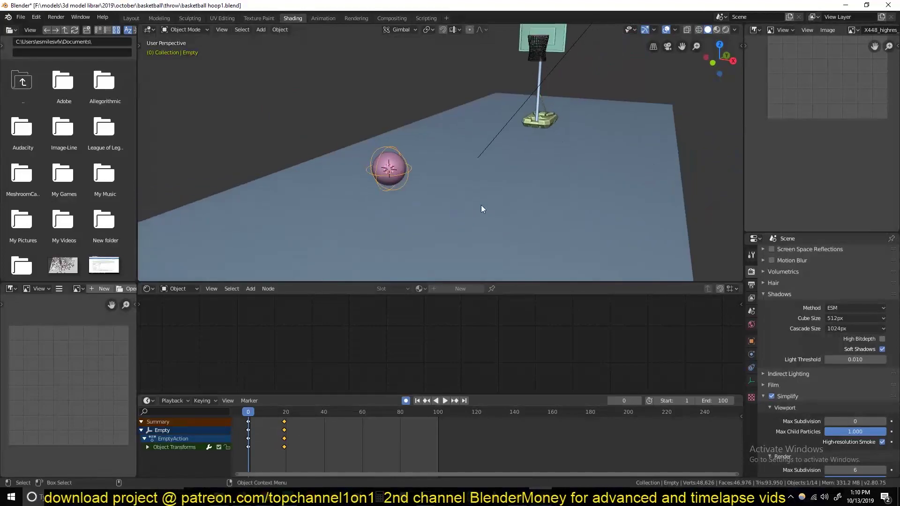
click(716, 29)
key(KP_3)
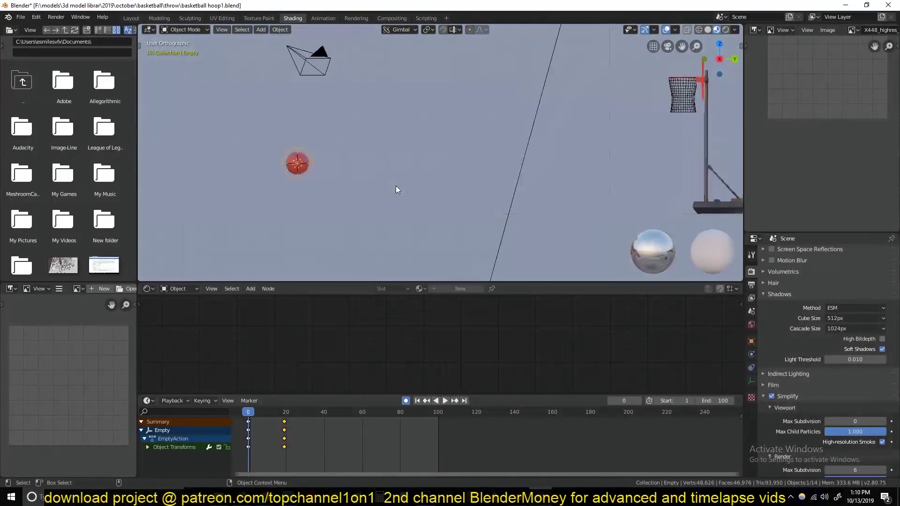
Rotate the Empty to re-aim the throw, replay the flight, and select the hoop net.
key(r)
key(r)
click(273, 151)
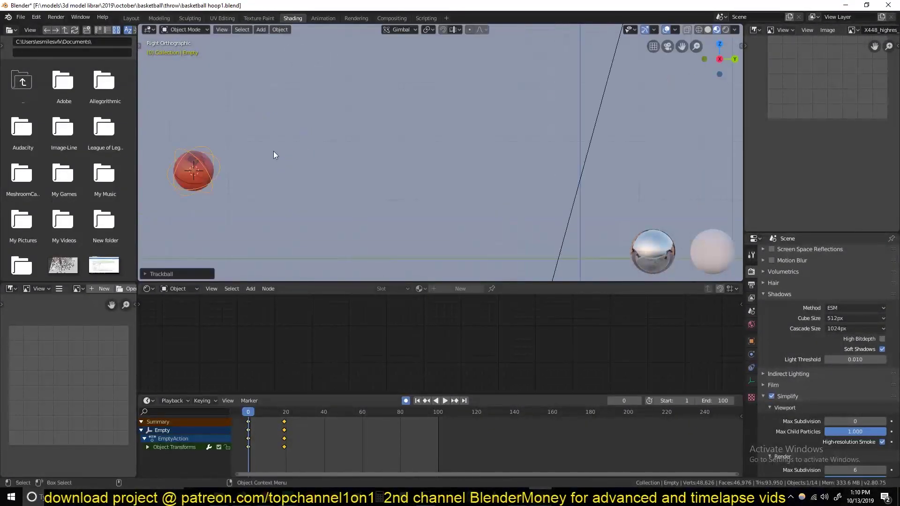
middle_drag(274, 150, 474, 141)
key(space)
key(Escape)
scroll(613, 150, up, 5)
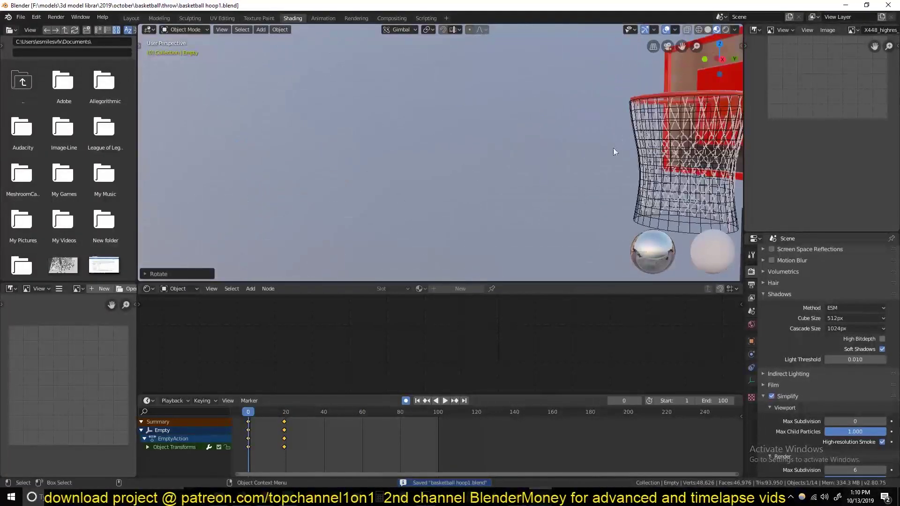
click(651, 124)
Save the file, frame the hoop net, and show it alone in local view.
key(ctrl+s)
key(KP_Decimal)
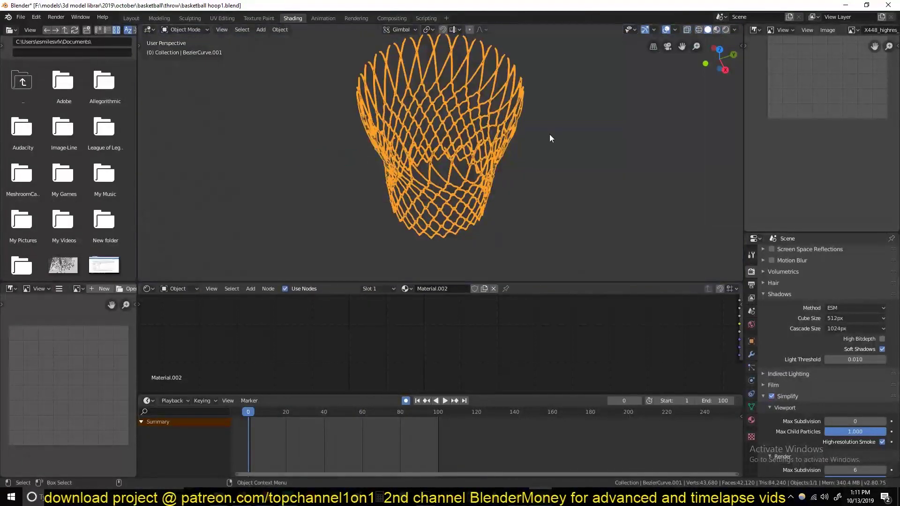
scroll(558, 103, up, 6)
key(KP_Divide)
middle_drag(563, 75, 549, 175)
scroll(549, 176, up, 3)
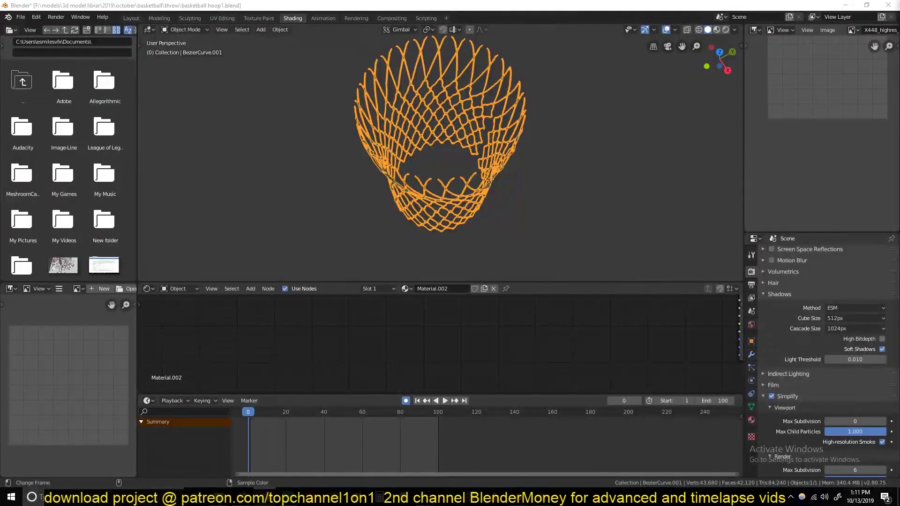
click(540, 139)
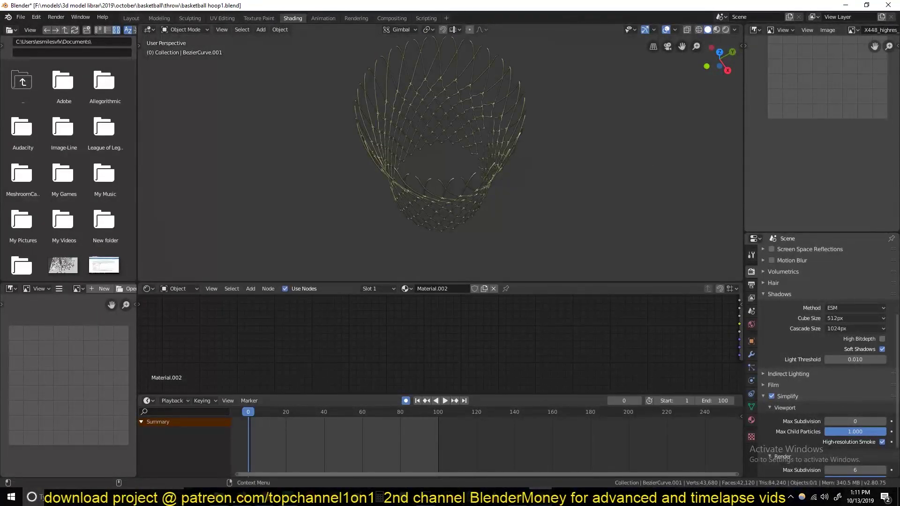
key(alt+Tab)
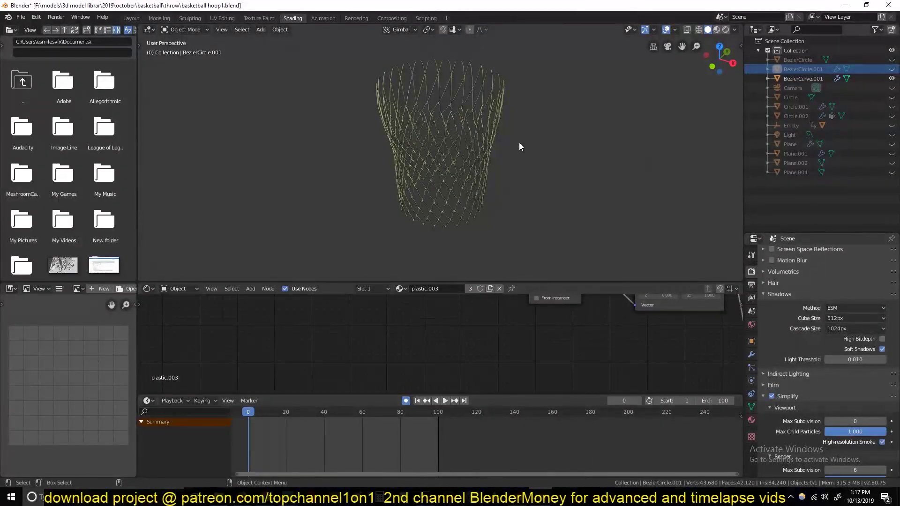
Unbind the net's Surface Deform modifier.
click(490, 143)
scroll(490, 143, up, 5)
key(Tab)
key(Tab)
scroll(478, 172, up, 2)
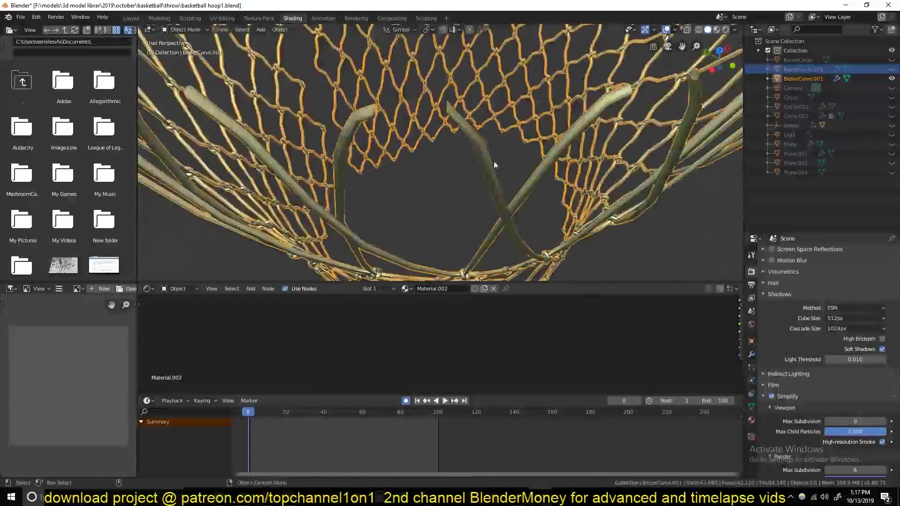
click(751, 355)
click(848, 319)
Add a Decimate modifier to the net and try Un-Subdivide with 2 iterations.
click(796, 254)
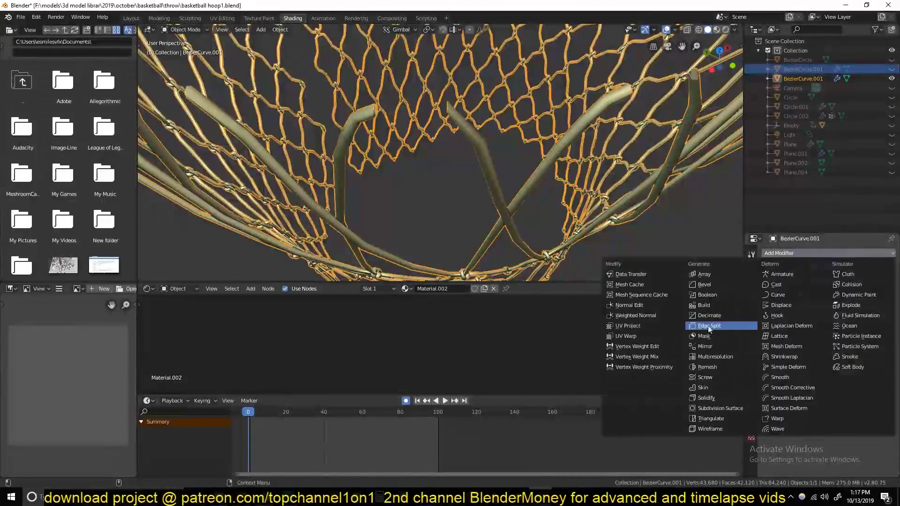
click(717, 346)
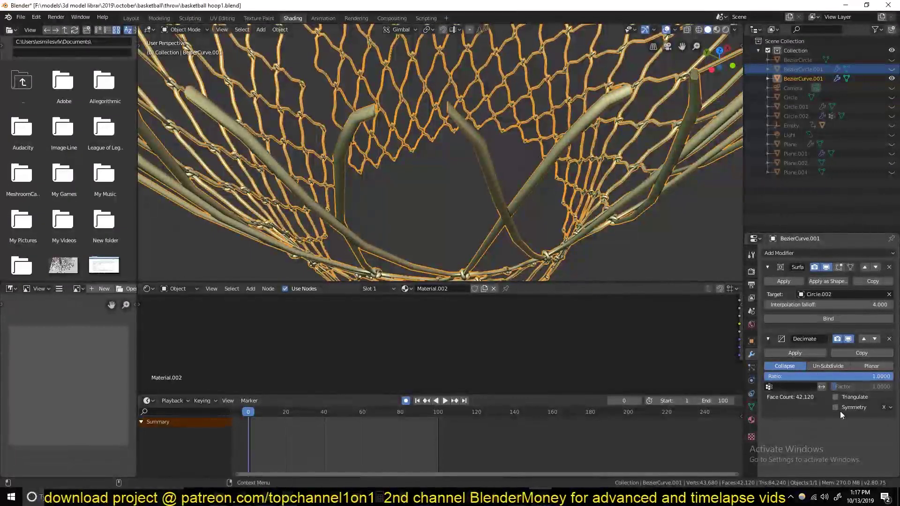
drag(840, 376, 583, 224)
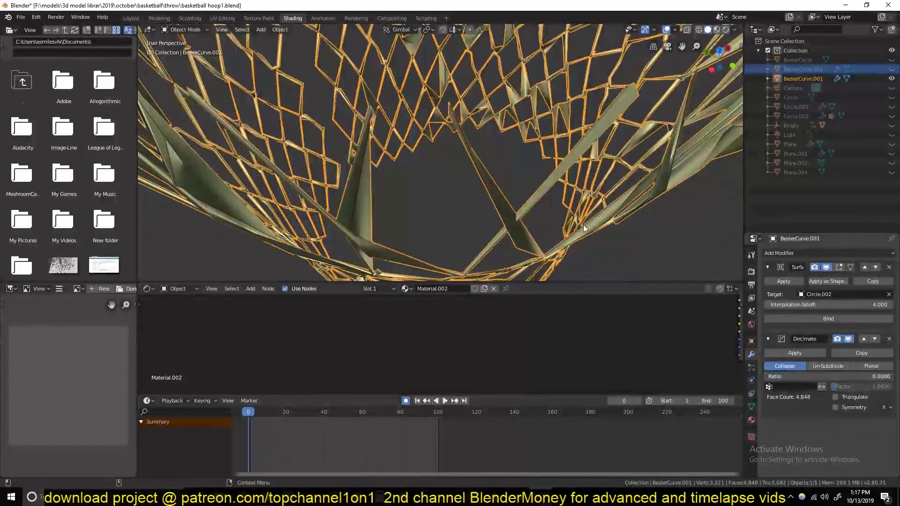
right_click(583, 224)
click(817, 366)
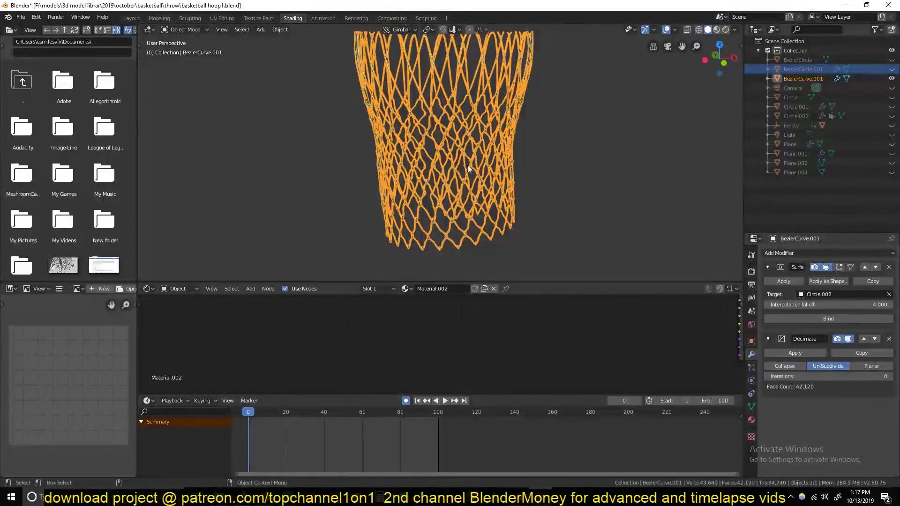
scroll(468, 169, up, 5)
middle_drag(499, 181, 397, 174)
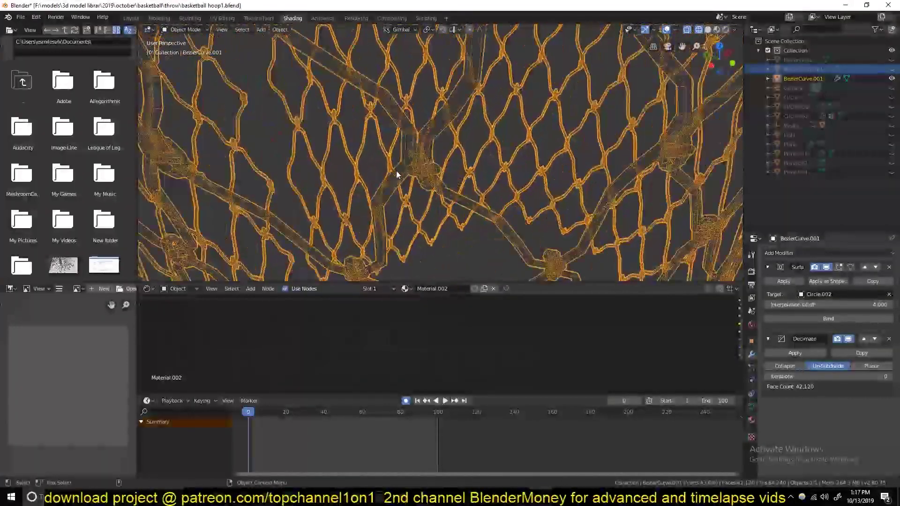
drag(825, 376, 844, 376)
scroll(515, 188, down, 5)
mouse_move(515, 187)
middle_down()
mouse_move(589, 198)
mouse_move(562, 191)
mouse_move(589, 153)
mouse_move(632, 200)
middle_up()
Inspect the decimated net, then remove the Decimate modifier and exit local view.
click(590, 198)
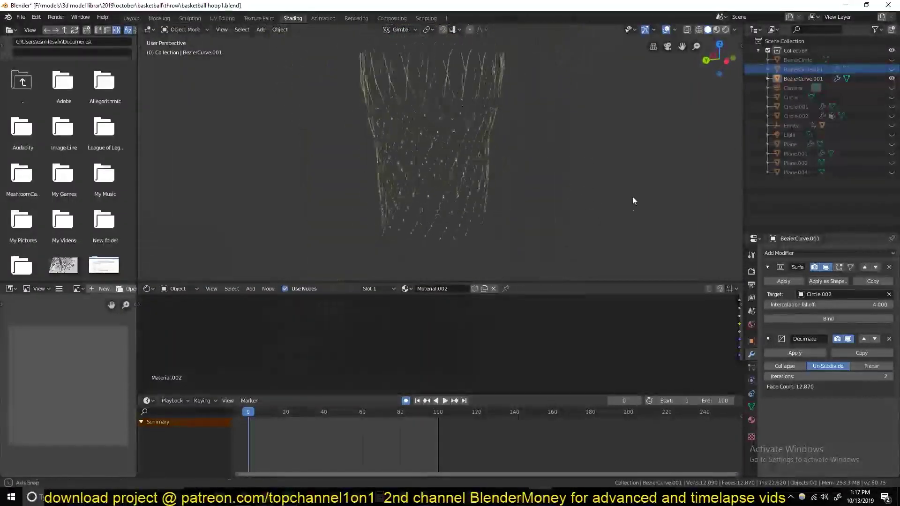
scroll(633, 200, up, 5)
click(334, 189)
scroll(334, 190, down, 2)
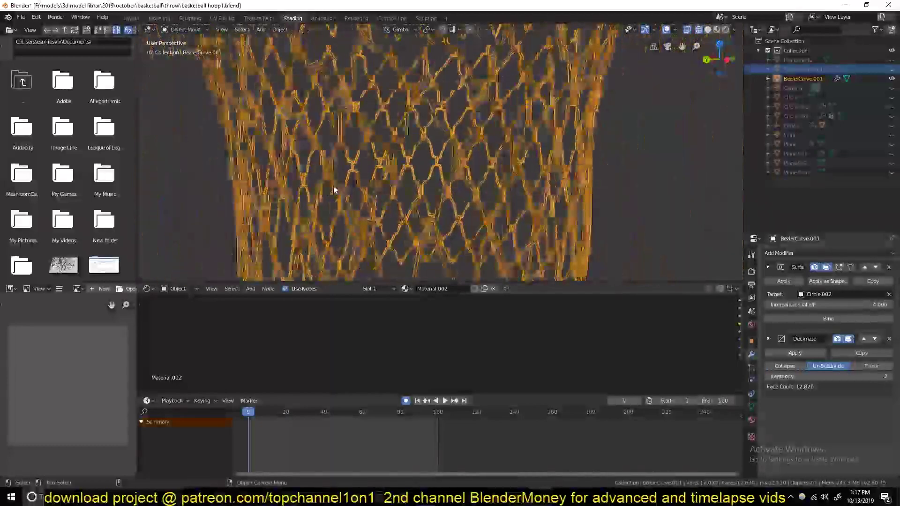
scroll(335, 190, down, 2)
middle_drag(457, 184, 465, 232)
scroll(465, 233, down, 3)
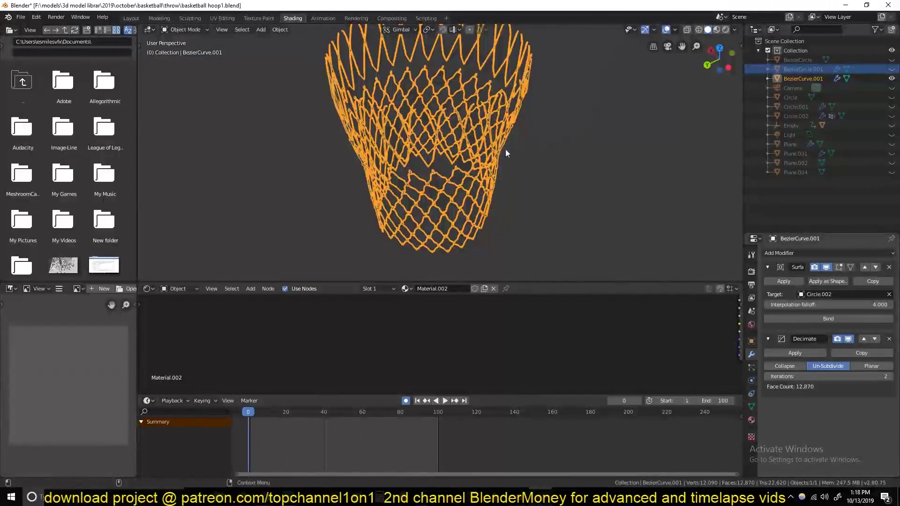
key(ctrl+z)
key(ctrl+shift+z)
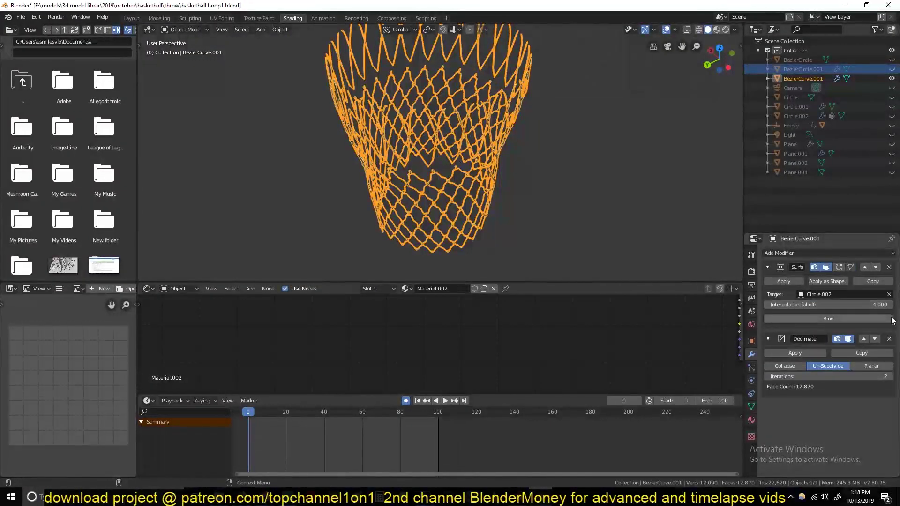
click(889, 338)
key(KP_Divide)
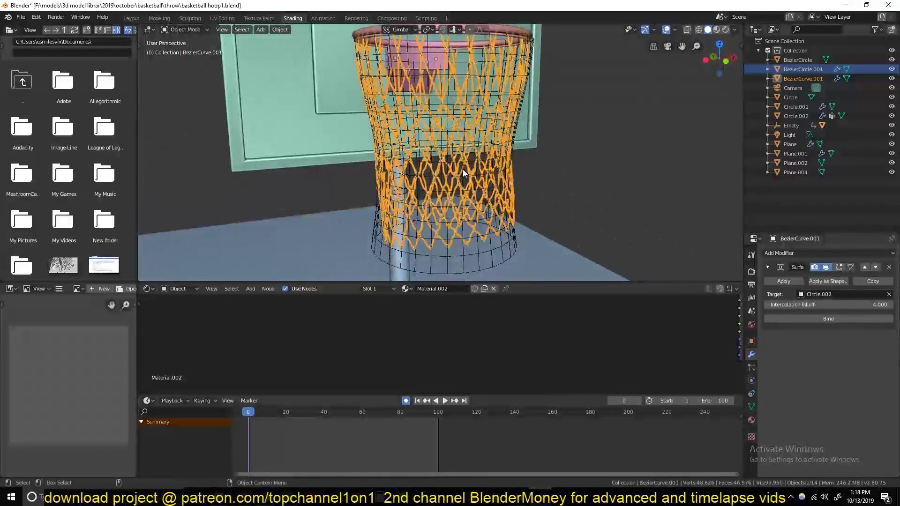
In Photoshop, create a new blank document in its own window.
click(404, 454)
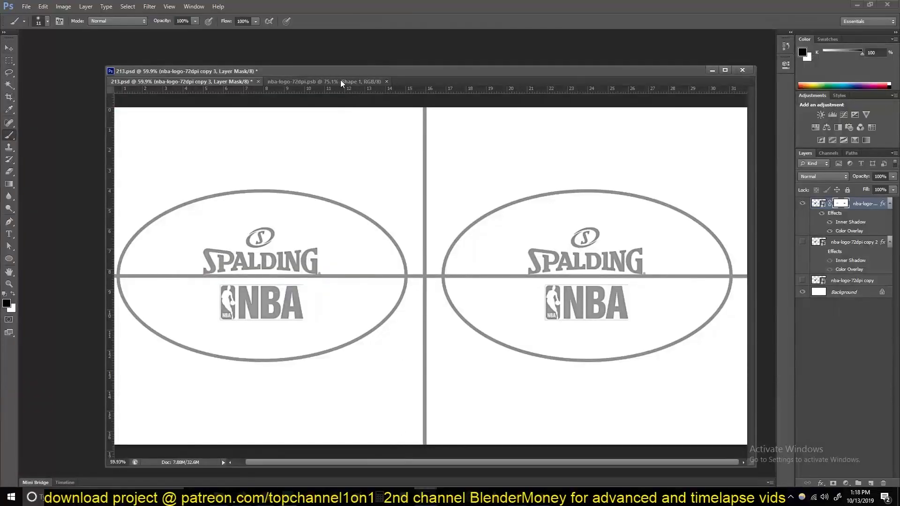
click(341, 83)
key(ctrl+n)
click(539, 128)
mouse_move(412, 81)
mouse_down()
mouse_move(418, 116)
mouse_move(276, 53)
mouse_up()
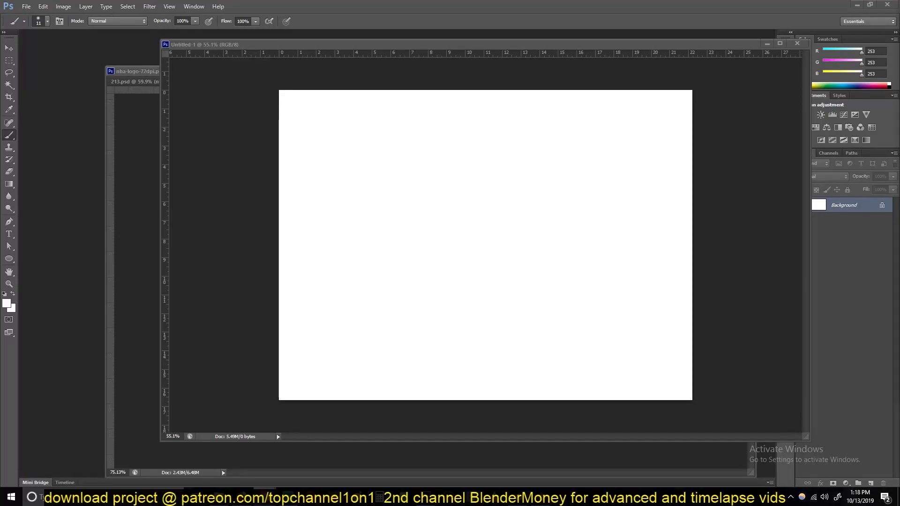
click(476, 217)
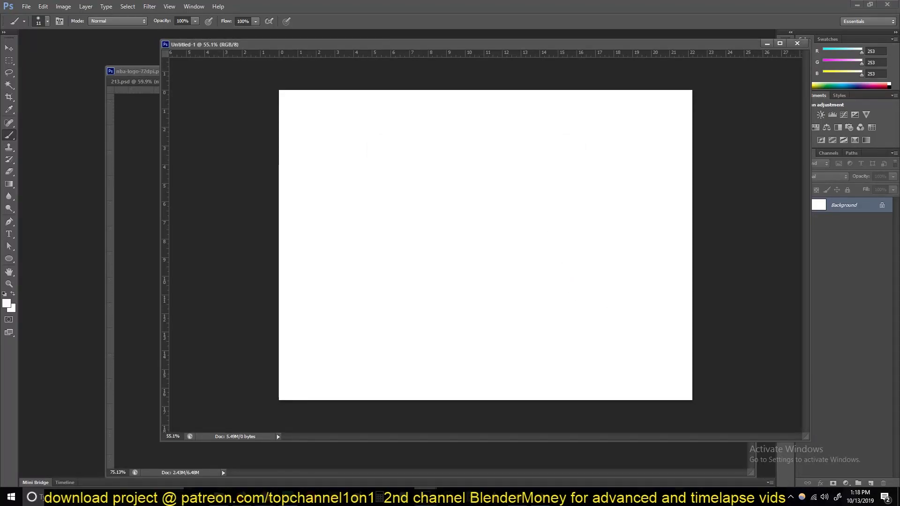
Paste the net screenshot, copy a vertical strip to a new layer, and delete the screenshot layer.
key(ctrl+v)
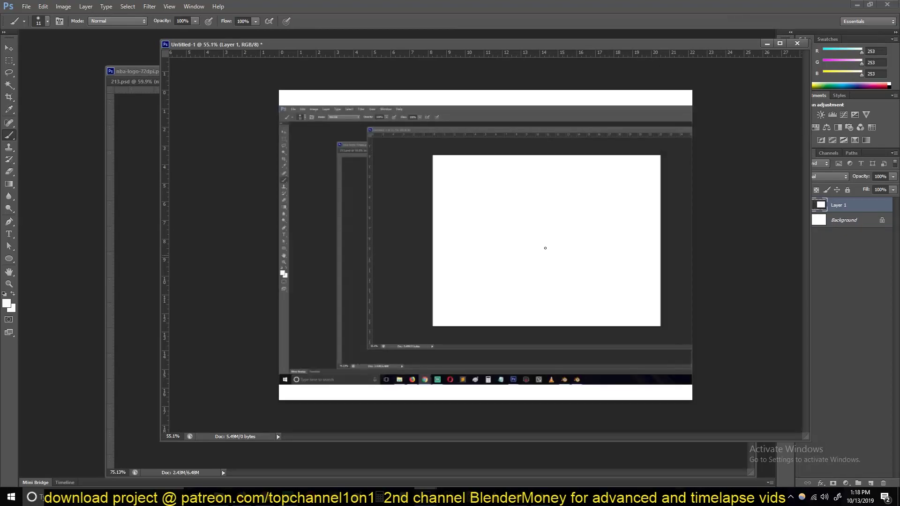
key(v)
drag(617, 239, 289, 243)
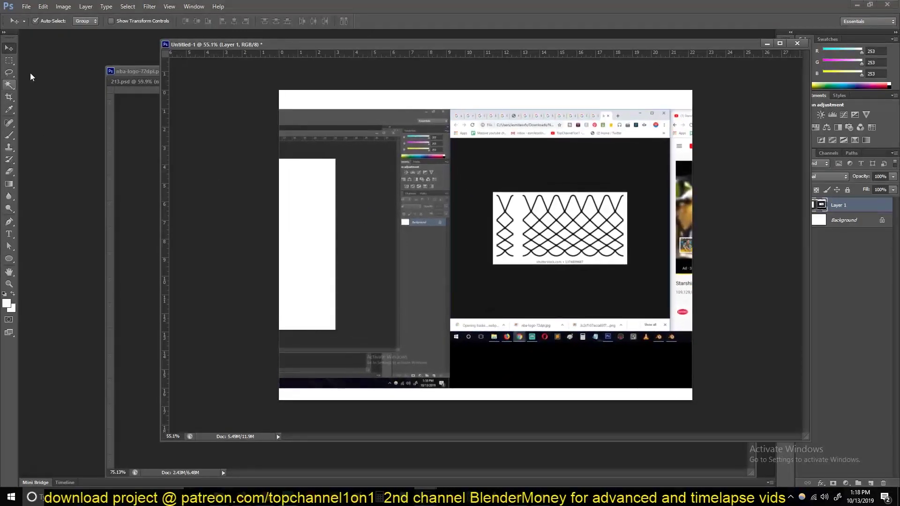
key(m)
drag(504, 215, 516, 258)
right_click(511, 303)
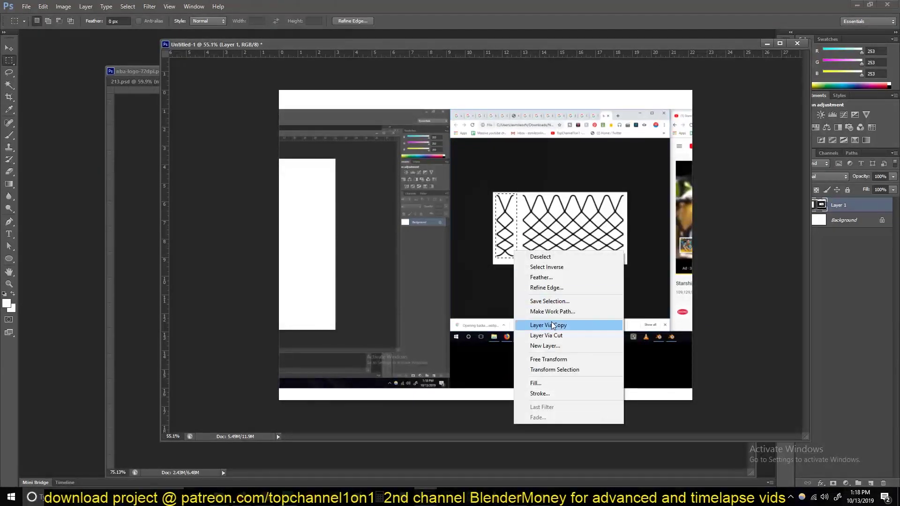
click(524, 323)
click(838, 220)
key(Delete)
Scale the net strip up to the canvas height and place it near the left edge.
key(v)
mouse_move(512, 202)
mouse_down()
mouse_move(470, 201)
mouse_move(558, 142)
mouse_move(581, 94)
mouse_up()
key(ctrl+t)
drag(434, 197, 349, 213)
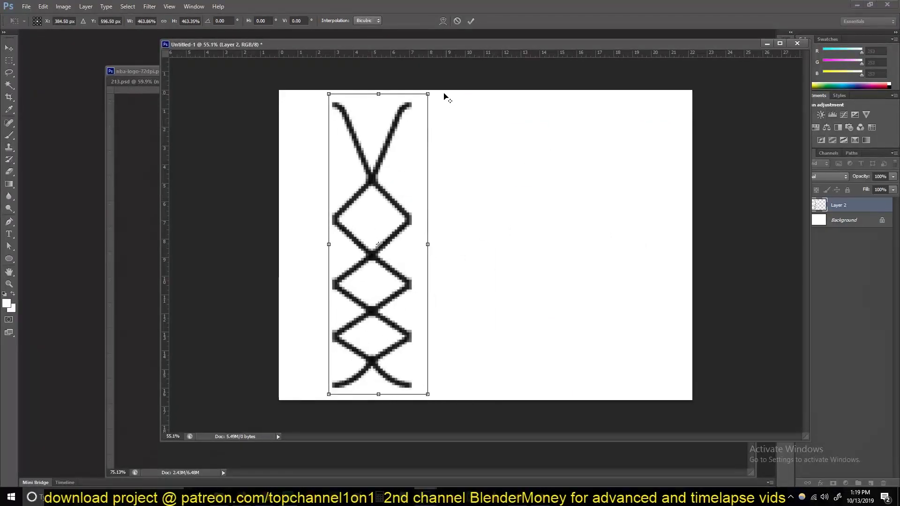
alt+shift+drag(446, 95, 440, 89)
key(Return)
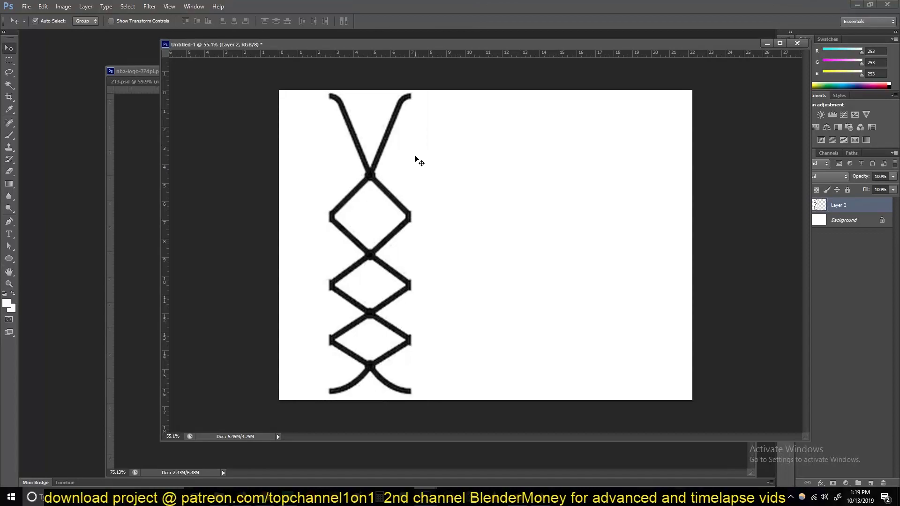
Trace the net strand with the Pen tool from its top-left end through the crossing and diamond corners.
key(p)
alt+scroll(243, 124, up, 1)
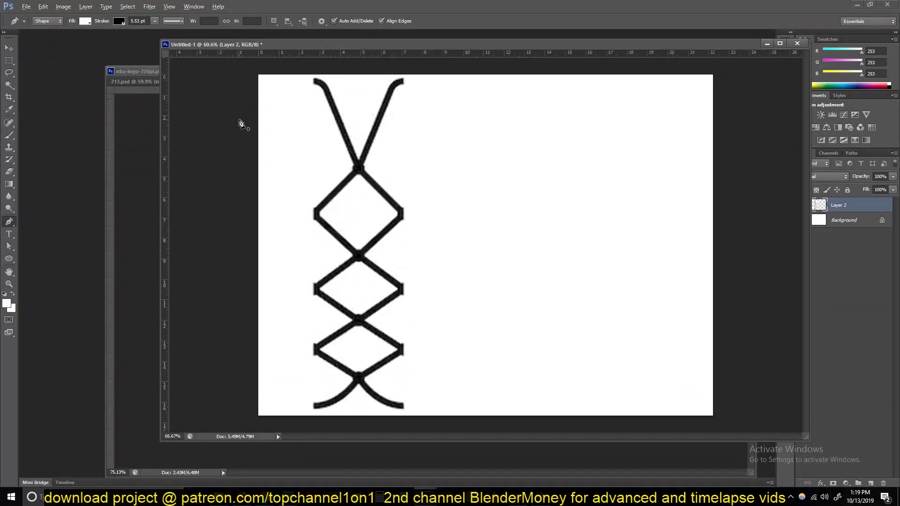
alt+scroll(243, 124, up, 1)
click(278, 65)
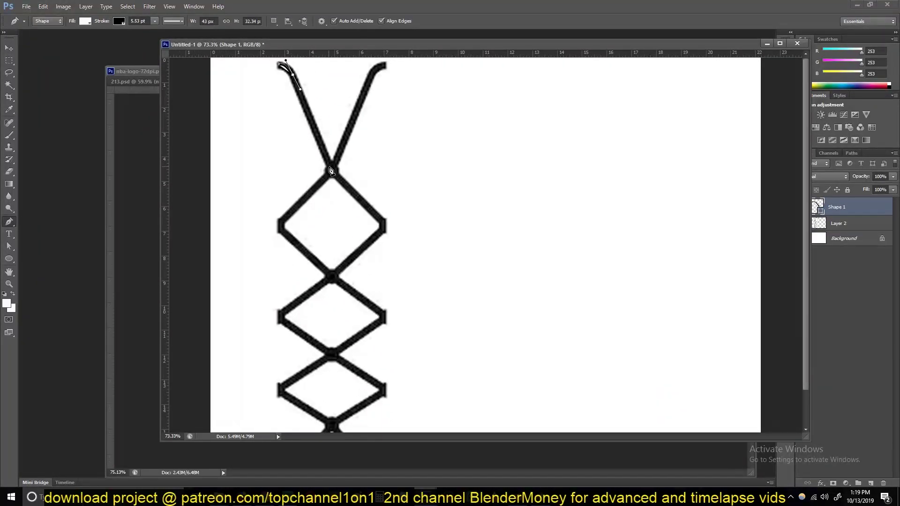
click(333, 174)
click(382, 222)
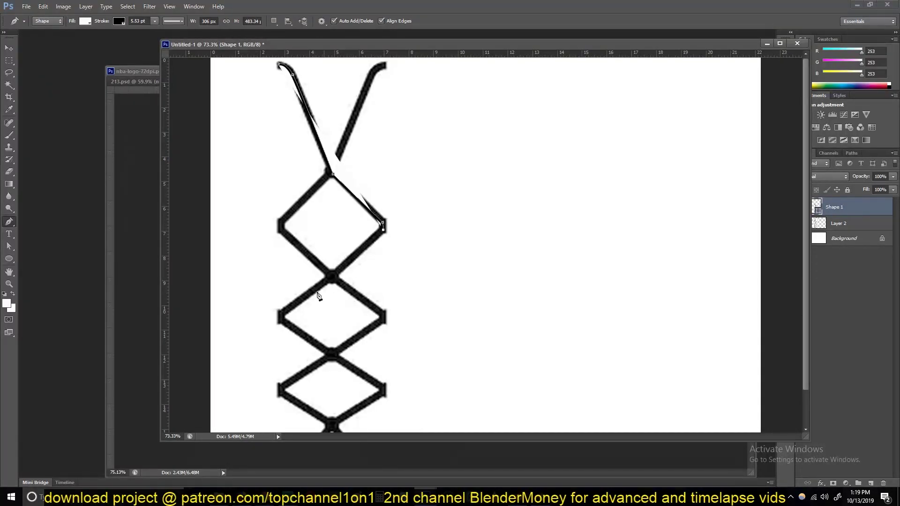
click(281, 318)
Remove the traced shape's fill and extend the path to the next right corner.
click(85, 20)
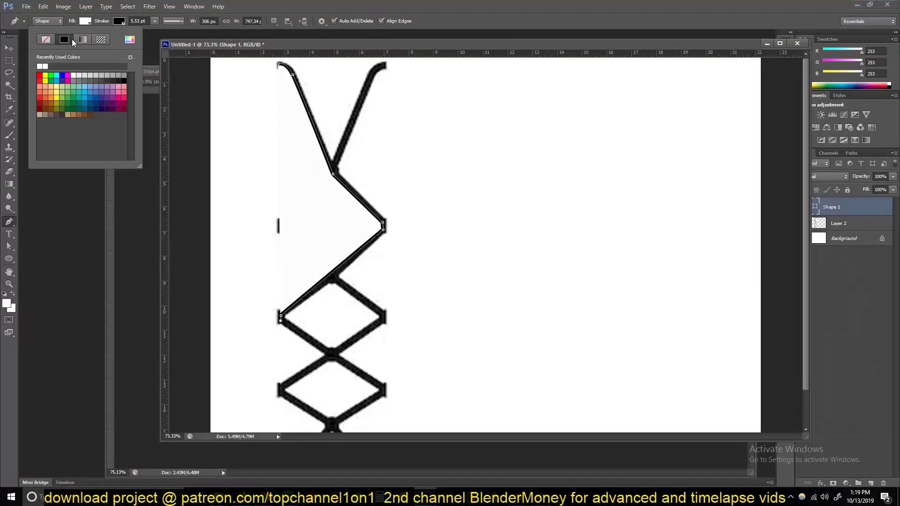
click(45, 39)
click(120, 21)
click(149, 21)
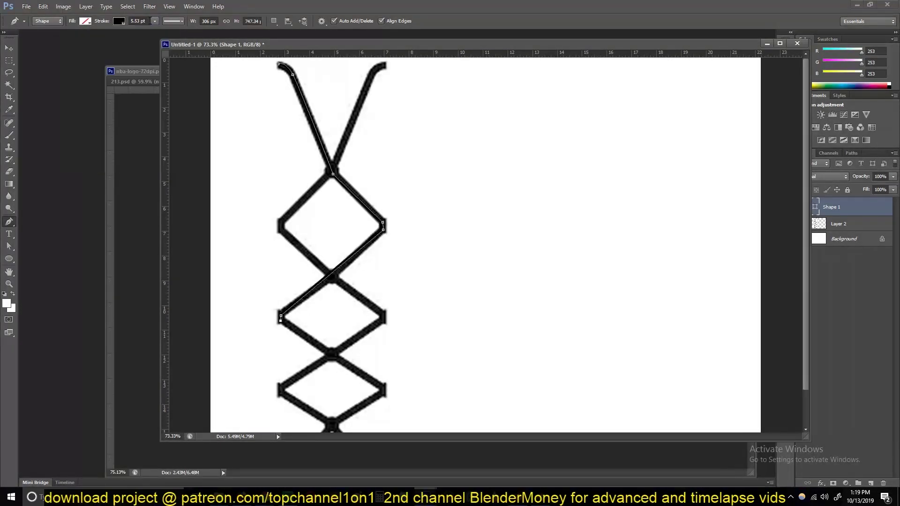
click(384, 390)
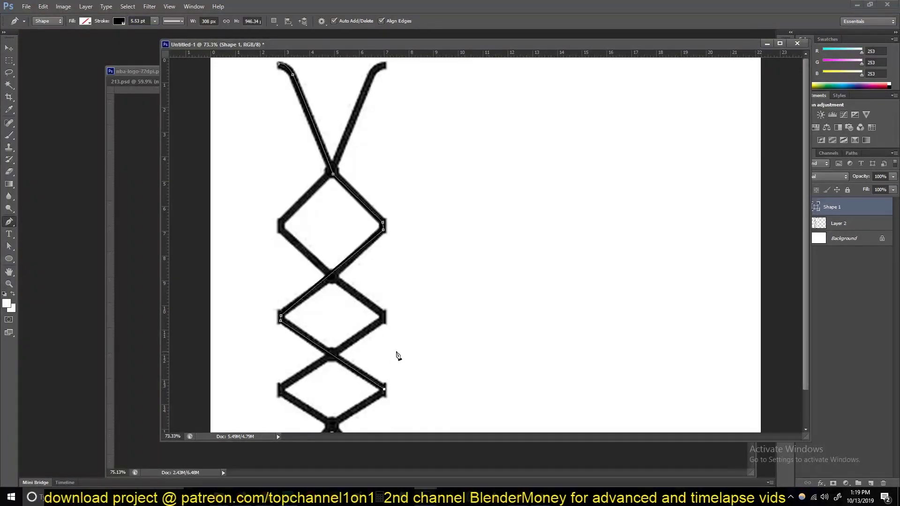
scroll(665, 280, down, 2)
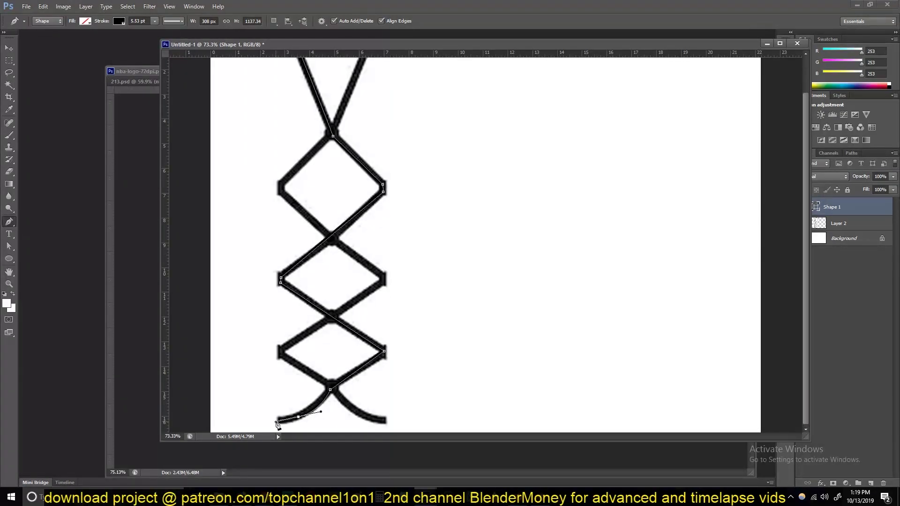
Try offsetting a copy of the traced path, then undo it.
key(a)
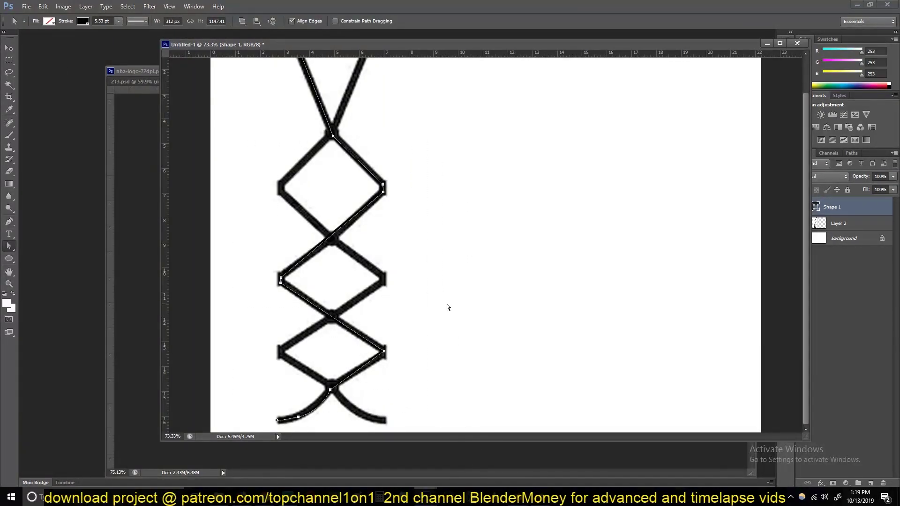
alt+scroll(444, 297, down, 2)
alt+scroll(444, 297, up, 1)
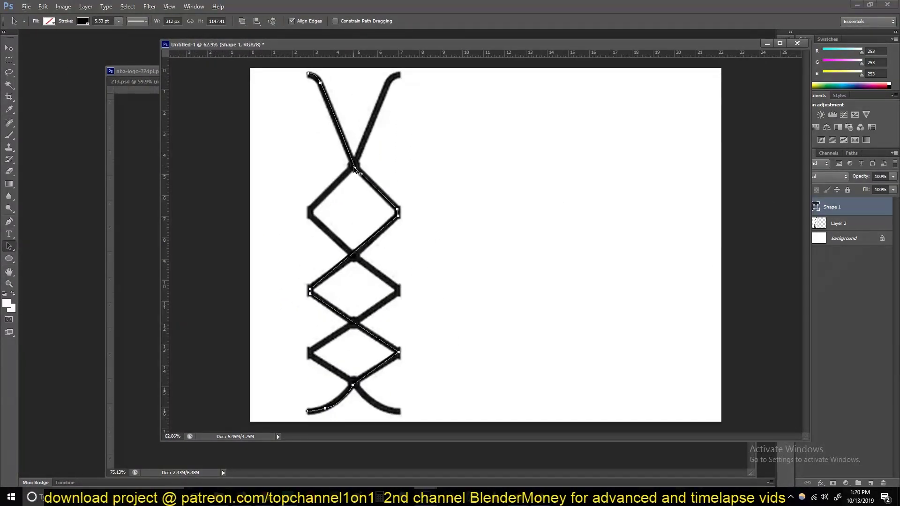
alt+drag(355, 170, 413, 173)
key(ctrl+z)
key(v)
Duplicate the traced strand layer and flip the copy horizontally as the crossing strand.
key(ctrl+j)
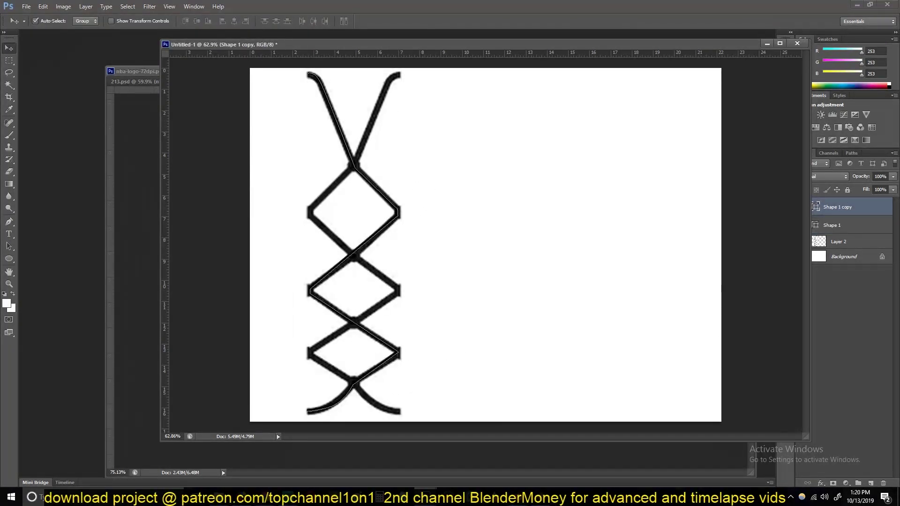
key(ctrl+t)
right_click(382, 222)
click(418, 361)
key(Return)
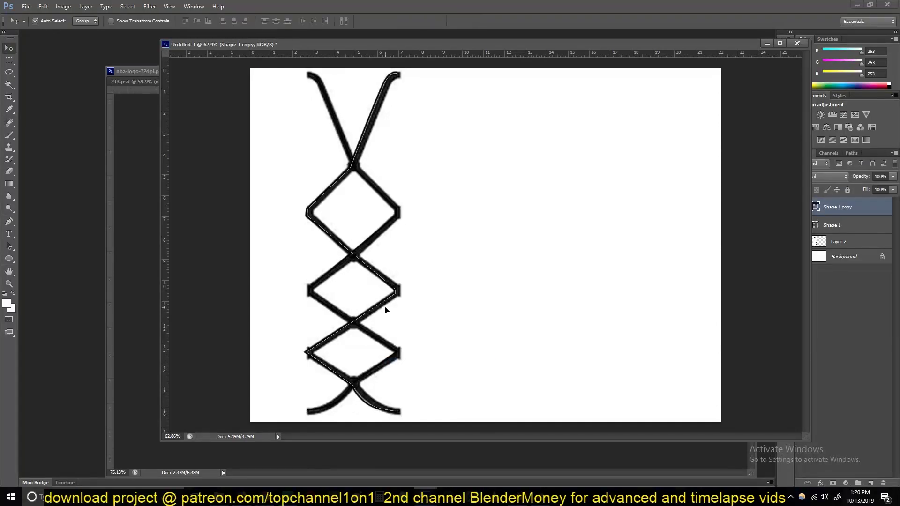
Hide the thick black sketch layer and select the first traced strand layer.
click(831, 275)
click(802, 242)
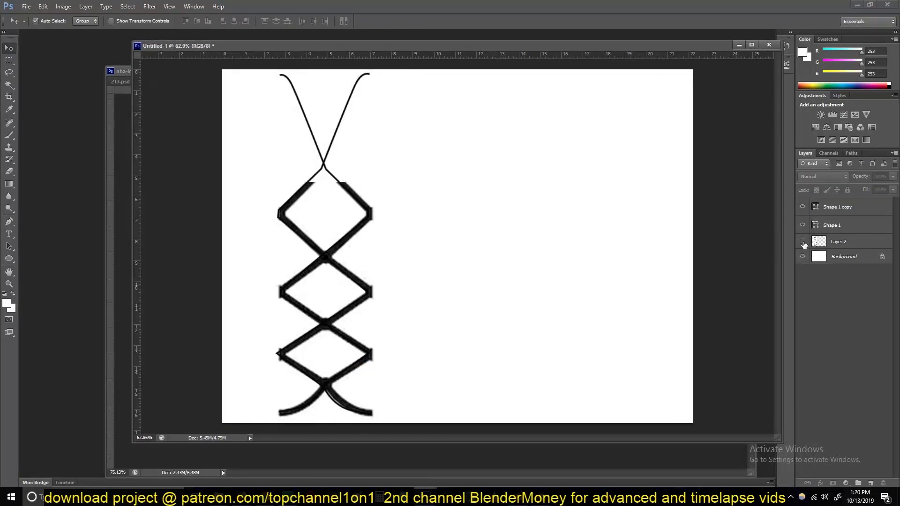
click(817, 226)
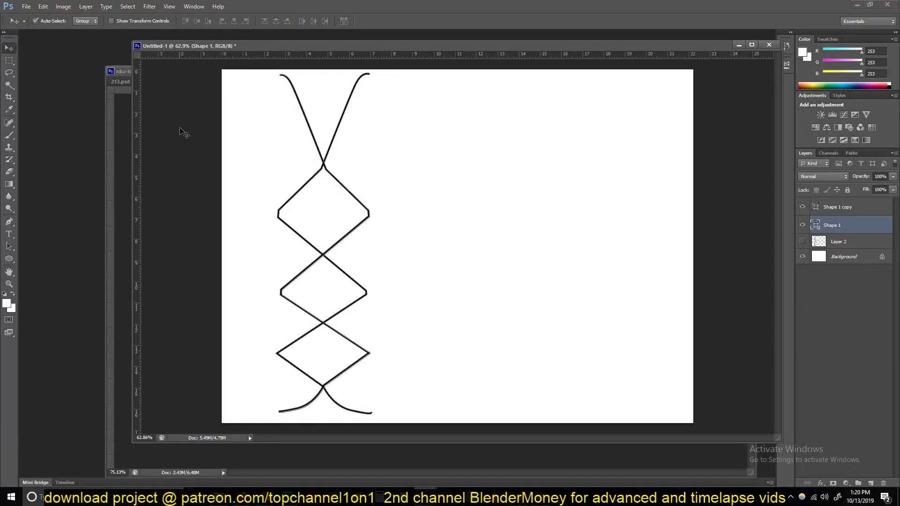
click(9, 245)
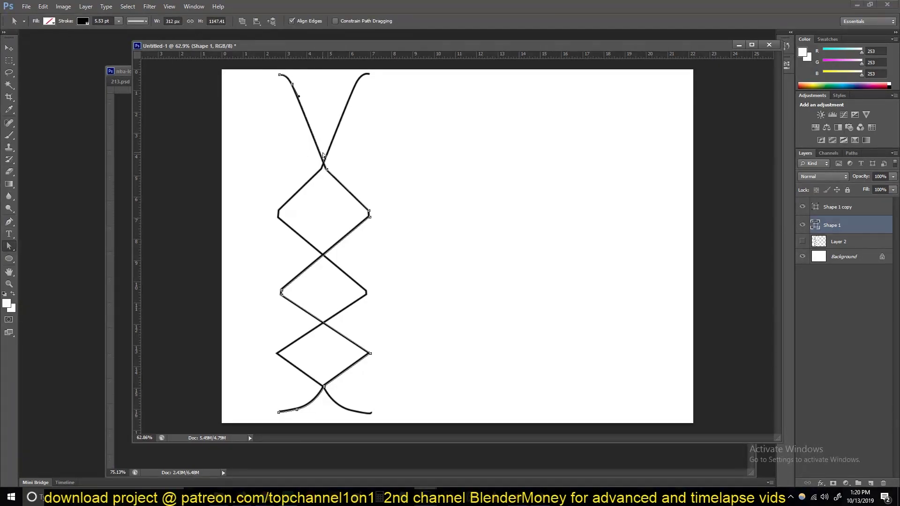
Thicken the stroke of both the original and mirrored strand layers.
key(p)
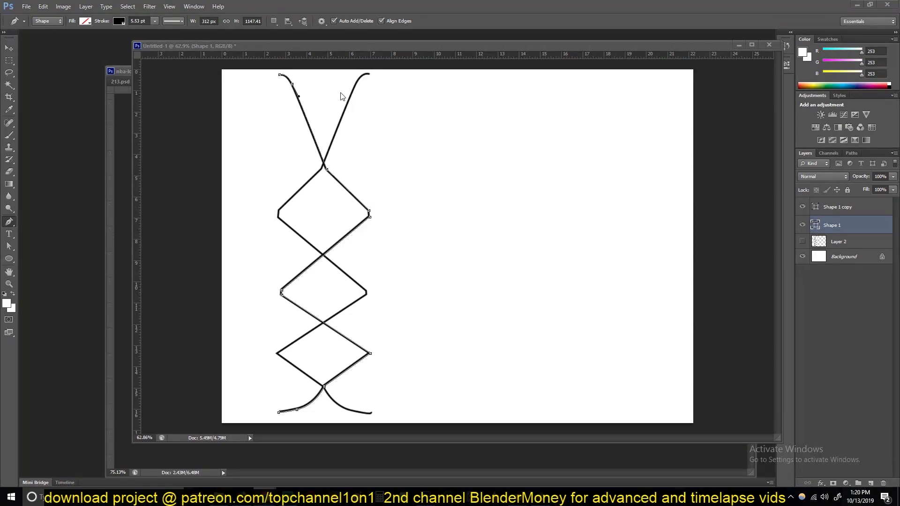
key(a)
drag(119, 23, 127, 31)
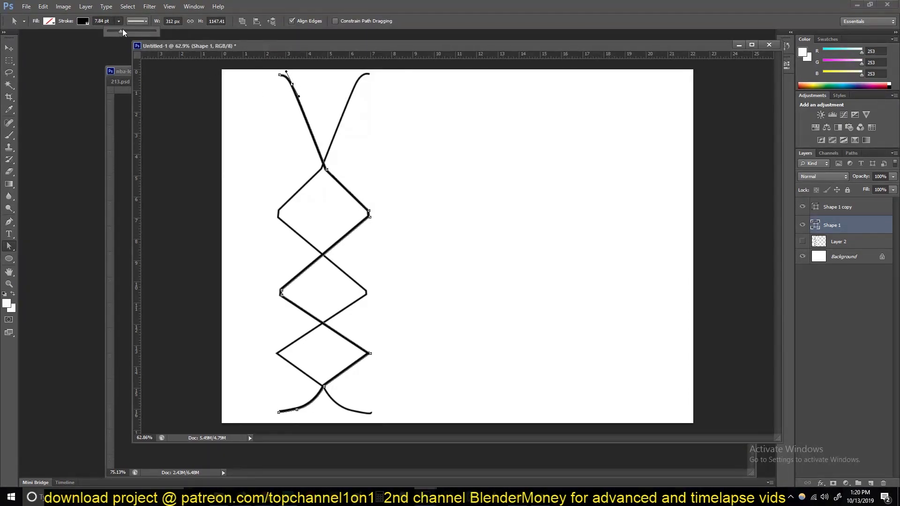
click(836, 207)
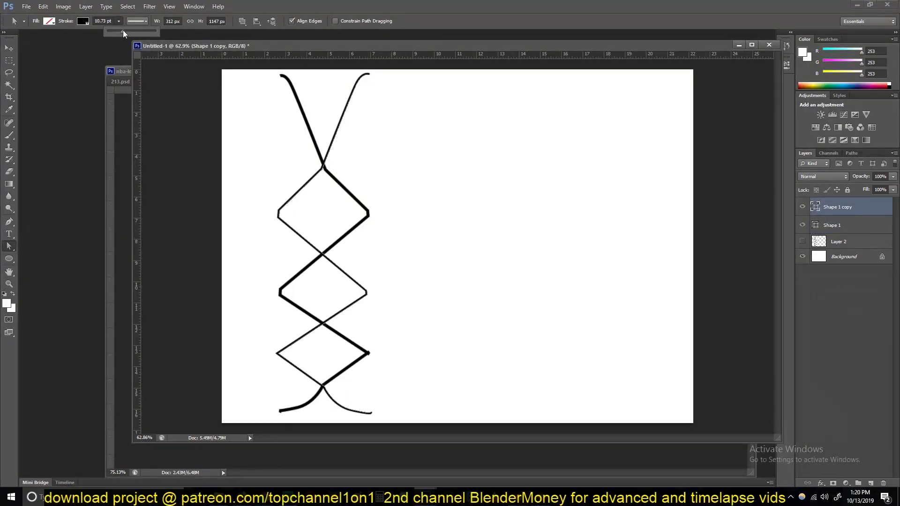
click(10, 48)
Draw a small circle at the top crossing and thicken its outline into a solid dot.
click(11, 260)
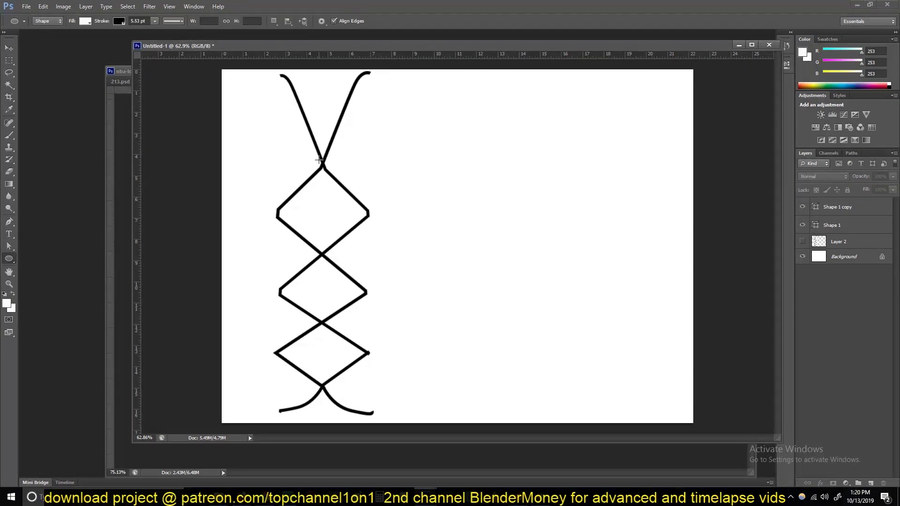
drag(319, 159, 329, 168)
key(a)
click(49, 21)
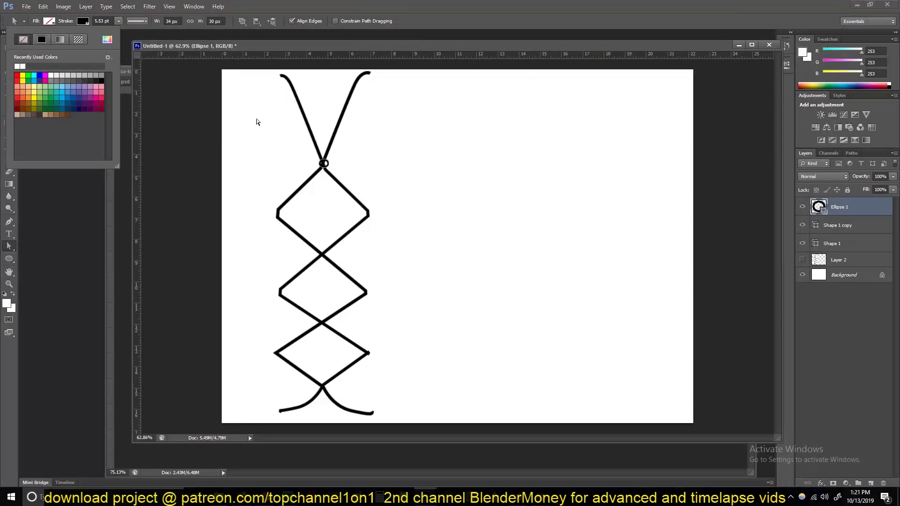
click(118, 21)
drag(115, 31, 122, 32)
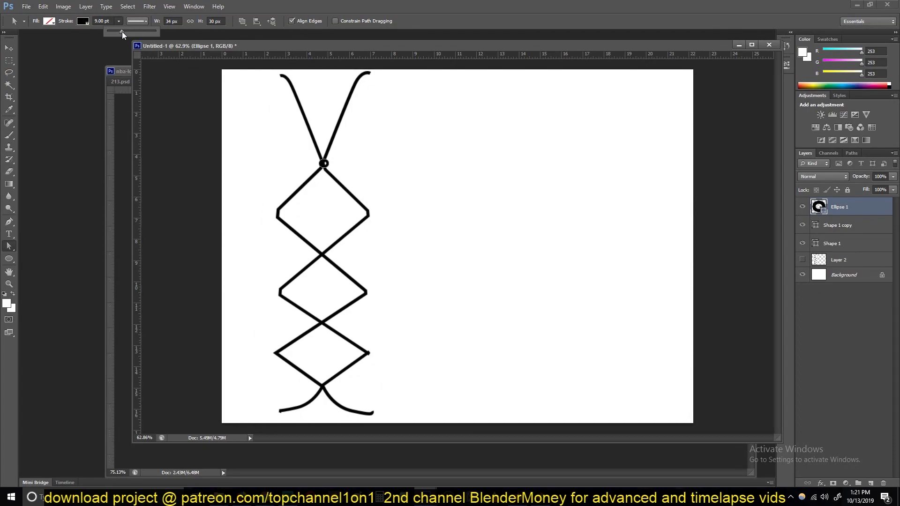
Alt-drag copies of the dot onto the diamond corners and lower crossings, then select all strip layers.
click(10, 49)
mouse_move(324, 163)
alt+mouse_down()
mouse_move(278, 213)
mouse_move(369, 212)
mouse_move(278, 291)
mouse_move(322, 258)
alt+mouse_up()
mouse_move(365, 293)
alt+mouse_down()
mouse_move(274, 354)
mouse_move(323, 386)
mouse_move(369, 354)
alt+mouse_up()
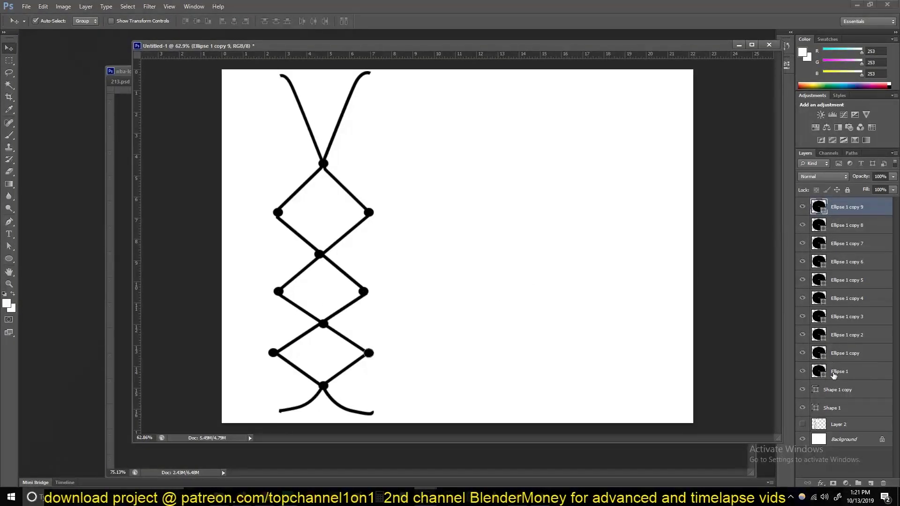
shift+click(836, 407)
Merge the net strip layers into one smart object and check the image size unchanged.
right_click(843, 408)
click(787, 221)
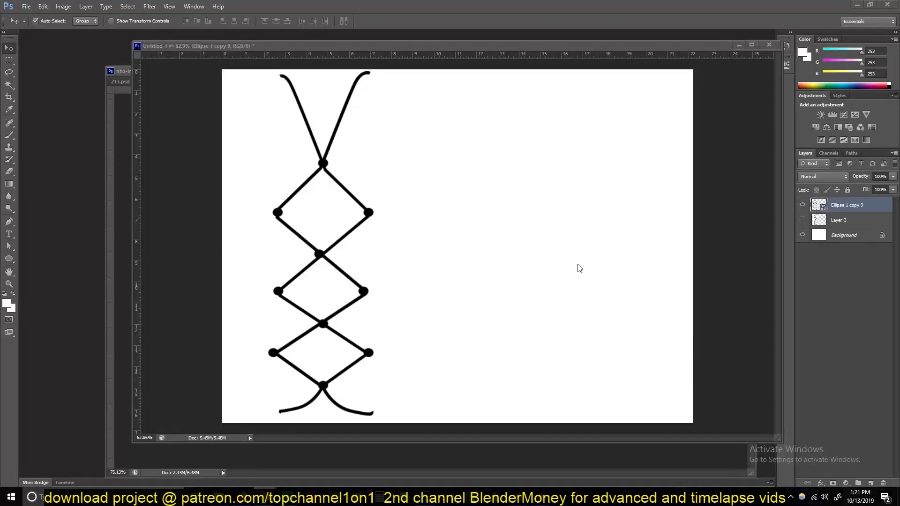
key(ctrl+alt+i)
click(530, 160)
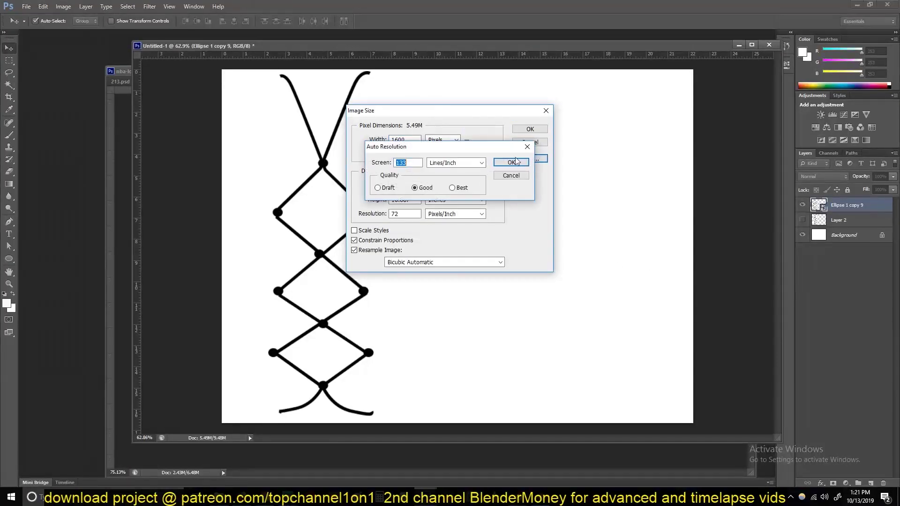
click(511, 178)
click(530, 143)
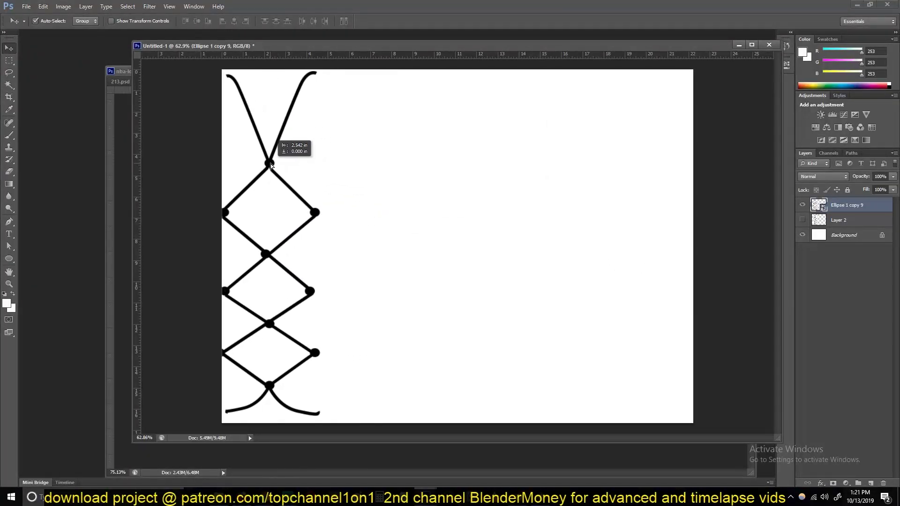
Align the strip to the canvas's left edge and fit another copy further right.
mouse_move(323, 164)
alt+mouse_down()
mouse_move(270, 164)
mouse_move(361, 160)
alt+mouse_up()
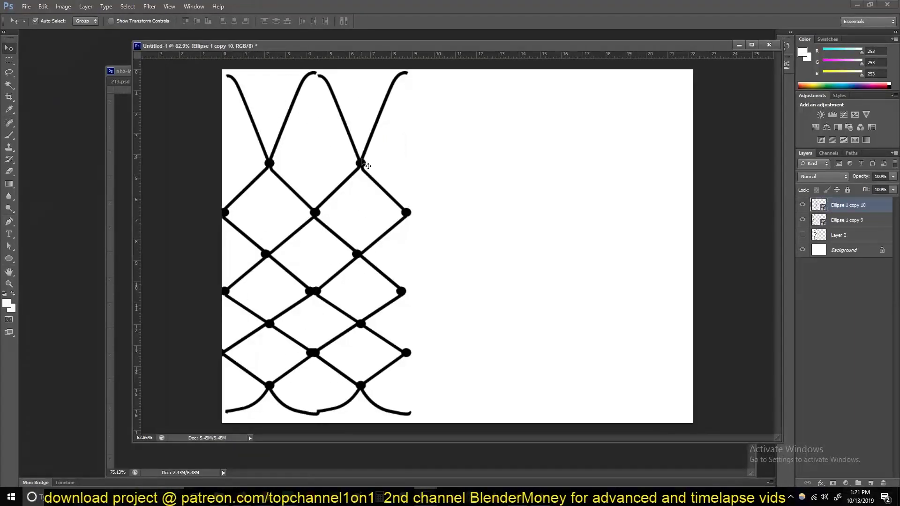
key(Left)
key(Left)
key(Left)
key(Left)
key(Left)
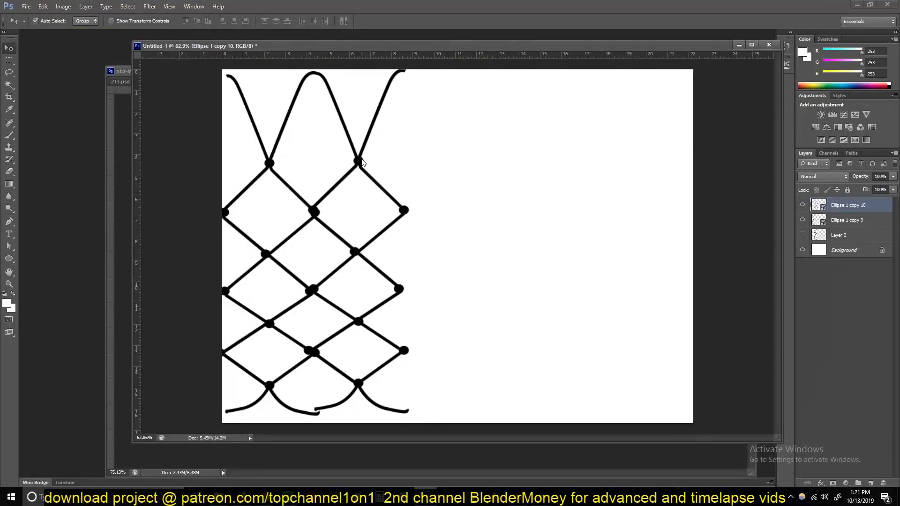
alt+drag(360, 165, 453, 161)
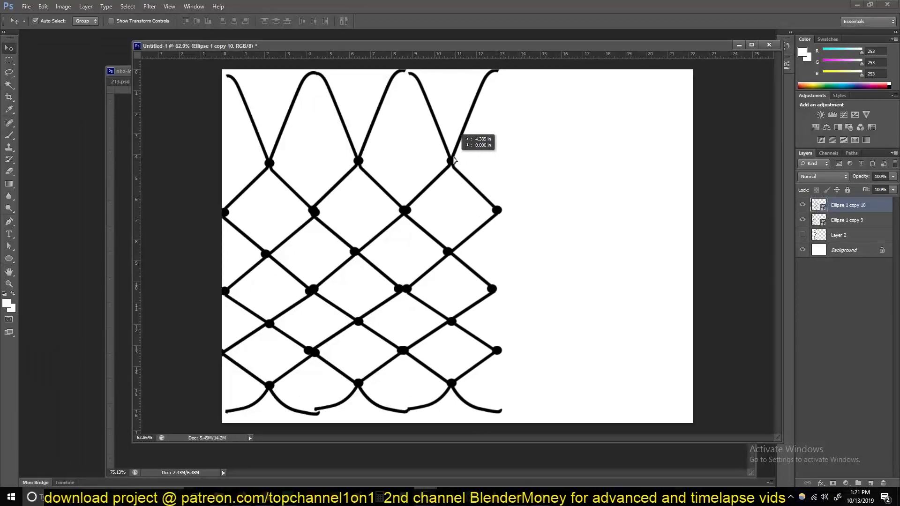
key(ctrl+t)
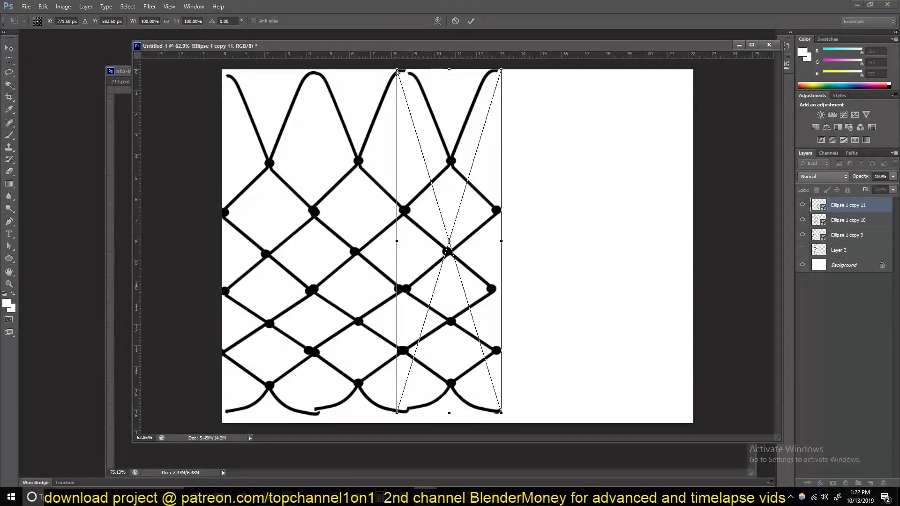
ctrl+drag(397, 70, 393, 67)
key(Return)
Duplicate the three strips to the right and adjust them to join seamlessly.
key(ctrl+alt+a)
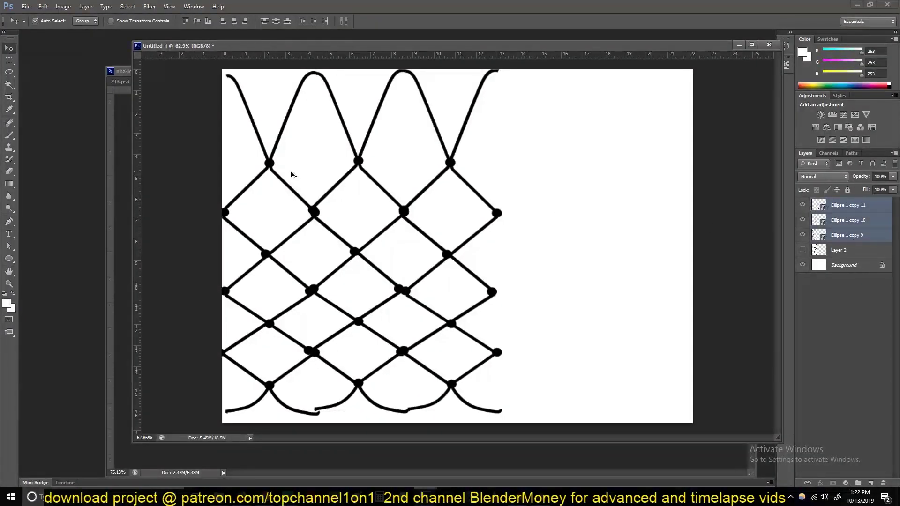
shift+drag(359, 161, 633, 159)
key(ctrl+t)
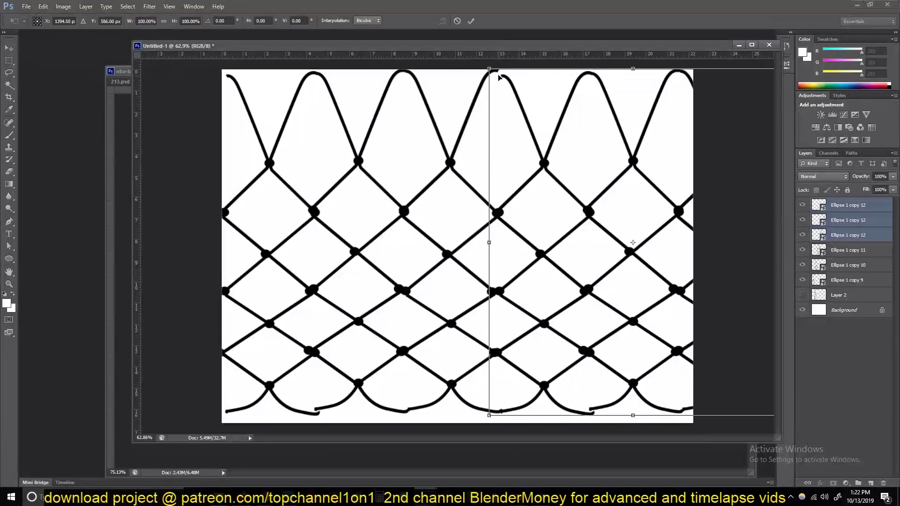
ctrl+drag(492, 70, 487, 64)
key(Return)
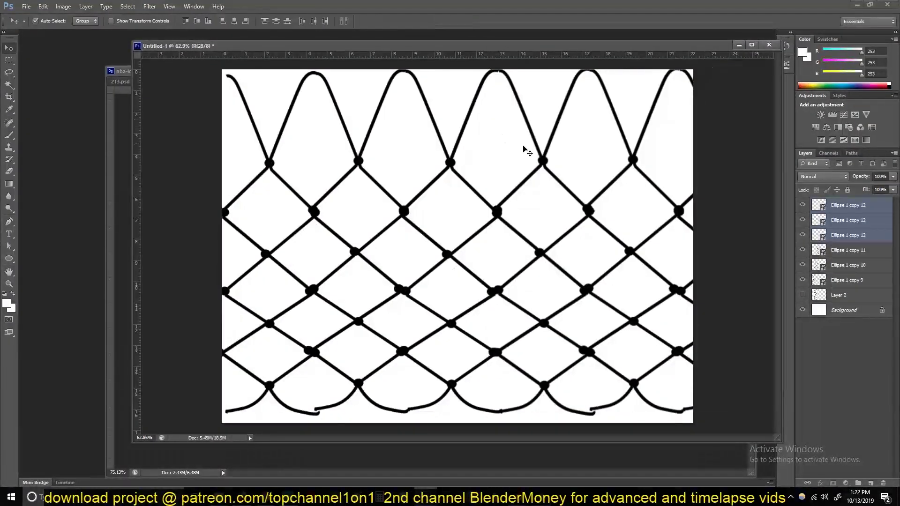
Crop the canvas wider so it reaches the net's right edge.
alt+scroll(522, 147, down, 2)
click(9, 97)
drag(620, 250, 658, 248)
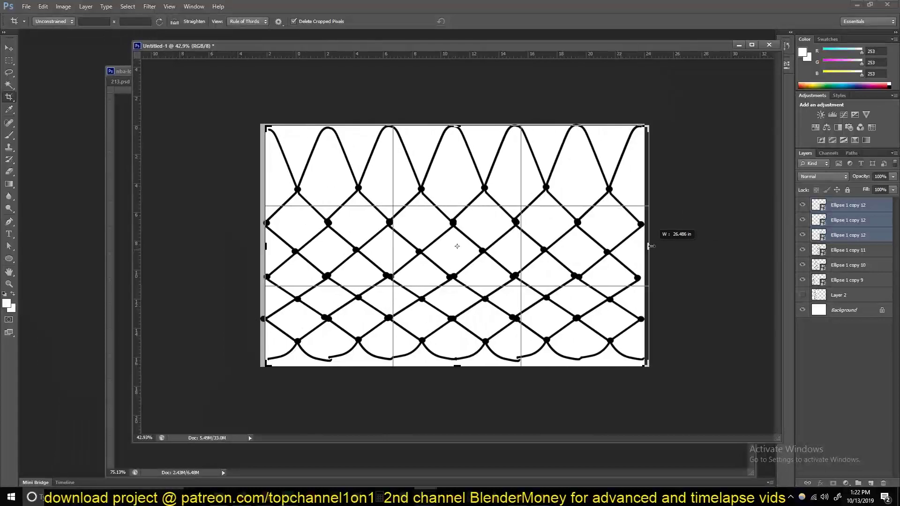
key(Return)
Merge the strand layers into one and open its Layer Style settings.
key(v)
shift+click(848, 205)
right_click(848, 204)
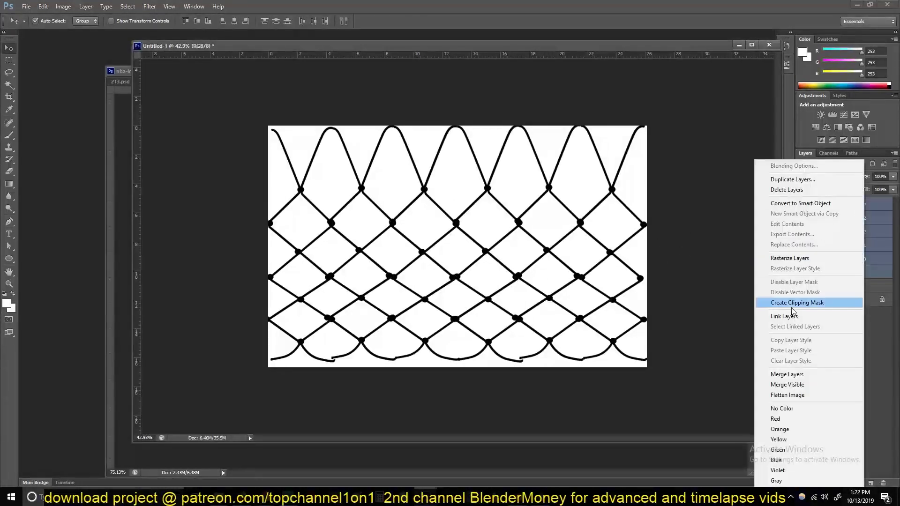
click(788, 372)
alt+scroll(471, 245, up, 3)
double_click(882, 208)
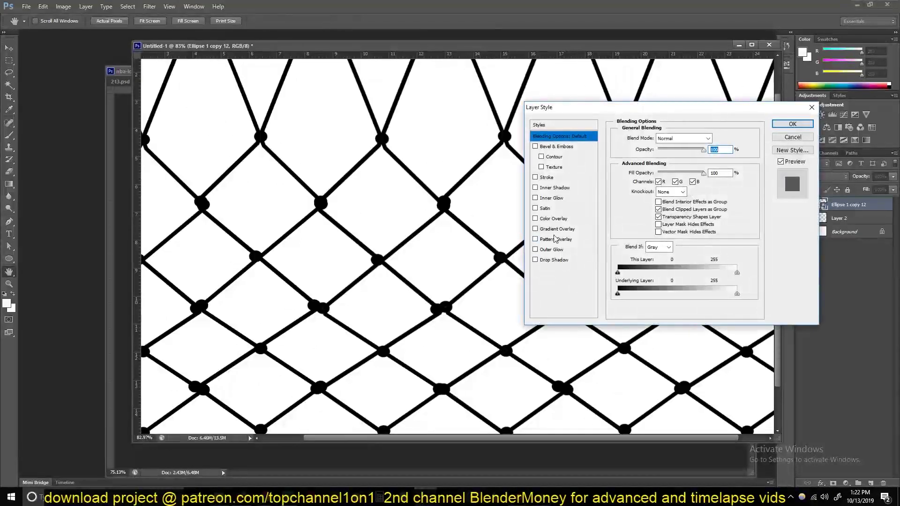
Add a near-white Color Overlay and an enlarged Inner Shadow to the net layer.
click(545, 219)
click(713, 136)
click(481, 142)
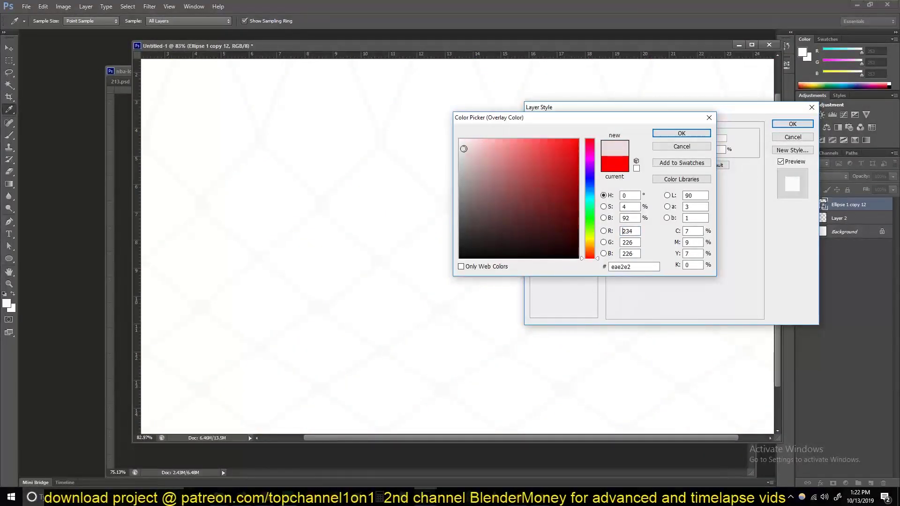
click(680, 134)
click(534, 188)
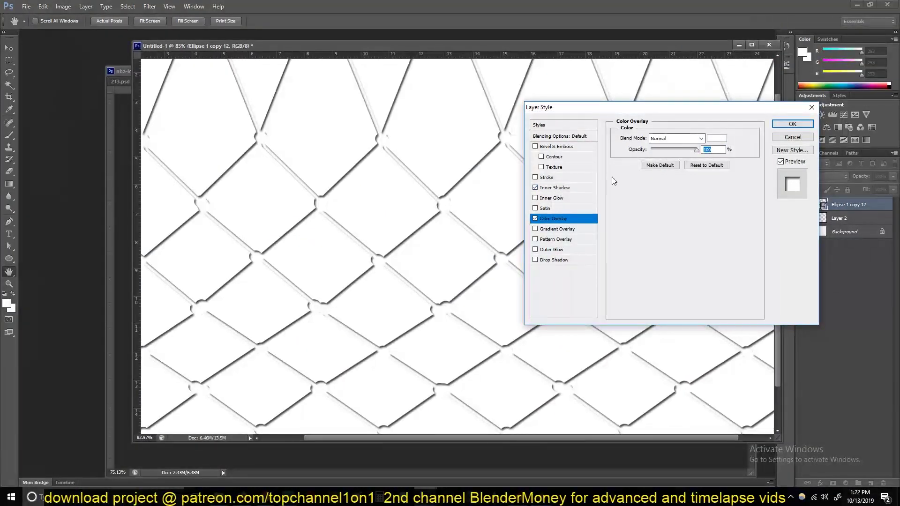
click(555, 187)
mouse_move(658, 179)
mouse_down()
mouse_move(650, 178)
mouse_move(654, 200)
mouse_up()
Change the Color Overlay colour from light grey to black.
click(561, 219)
click(721, 139)
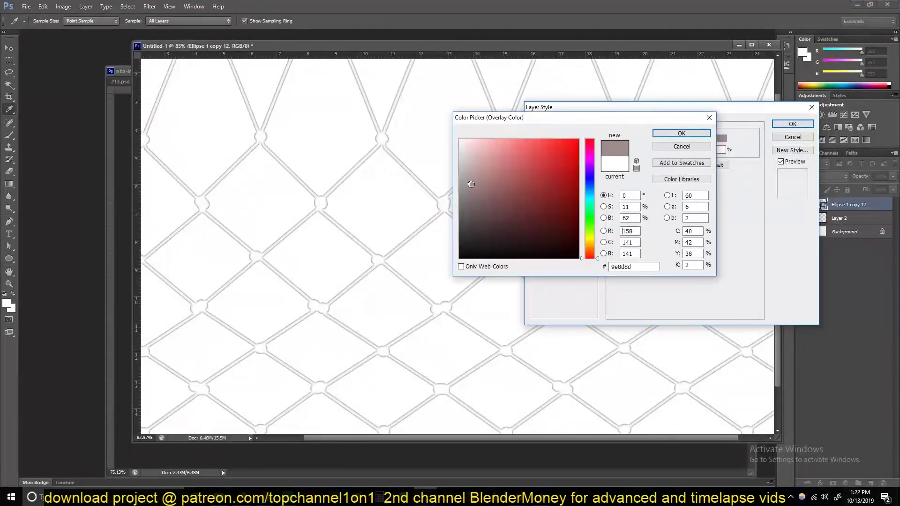
drag(458, 166, 459, 159)
click(681, 133)
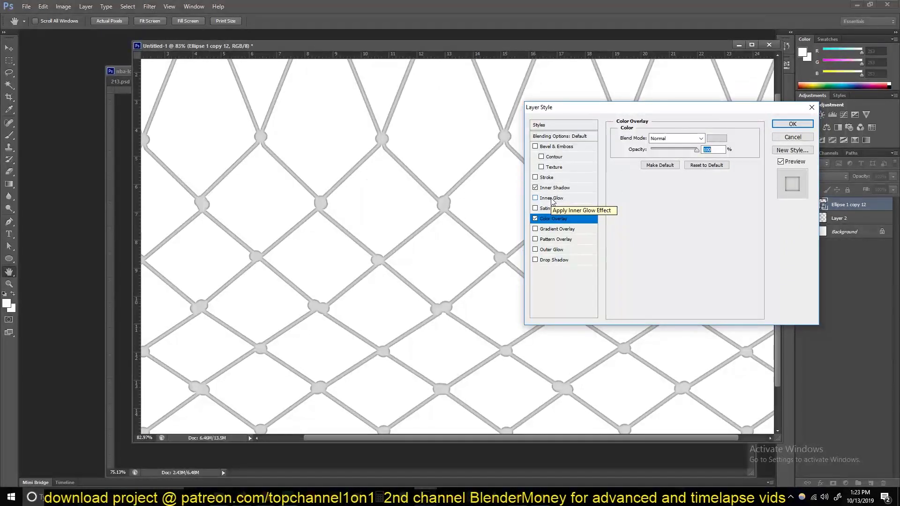
click(717, 138)
drag(464, 253, 434, 272)
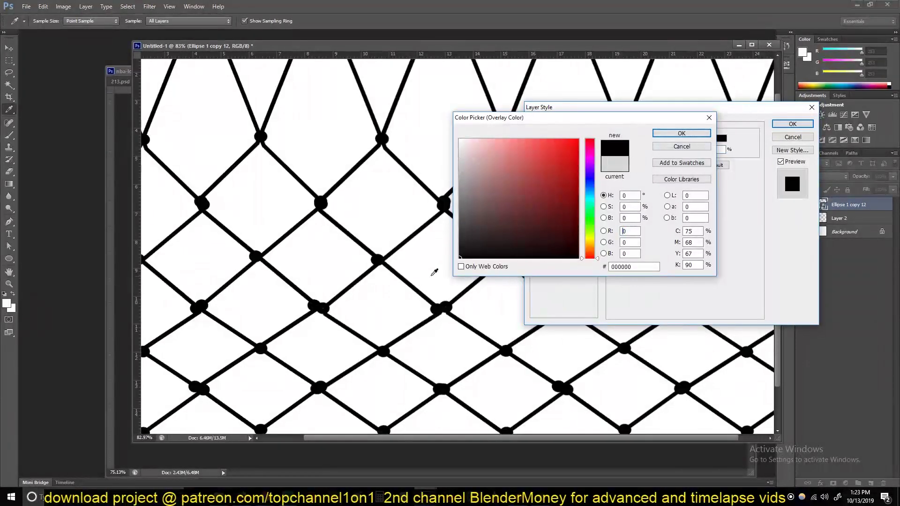
click(473, 232)
Set the Inner Shadow to Normal blending with white colour and tuned opacity and size.
click(681, 133)
click(554, 187)
click(674, 138)
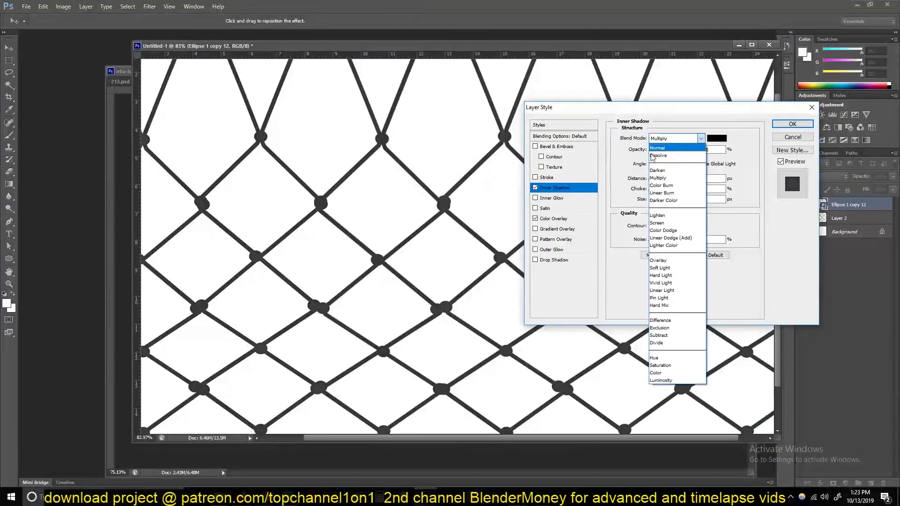
click(657, 222)
click(716, 139)
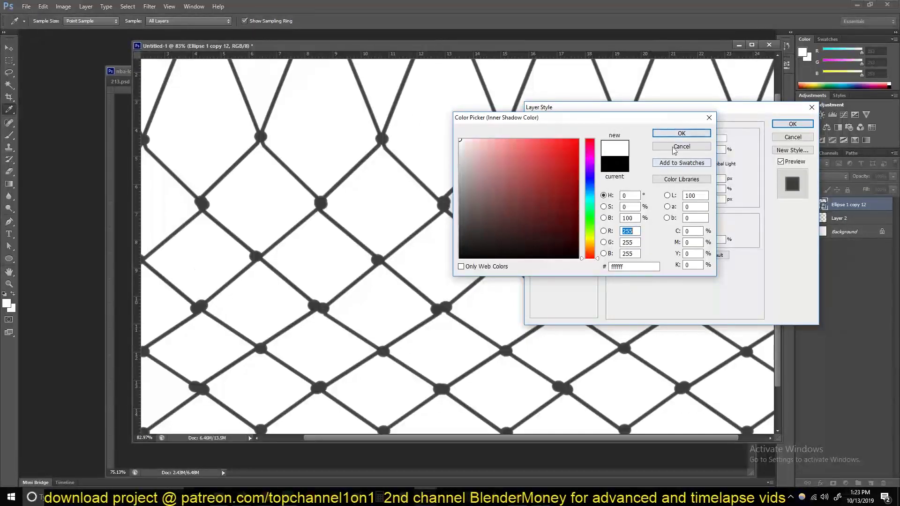
key(Return)
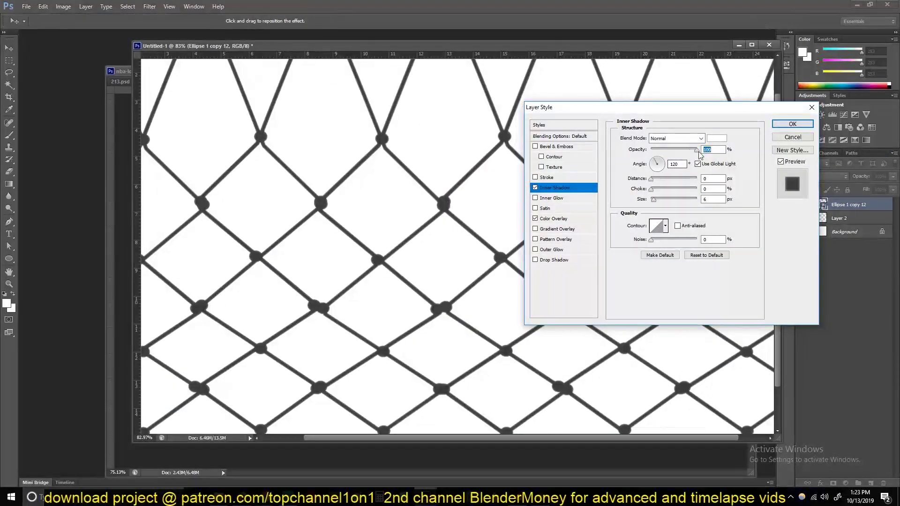
click(655, 199)
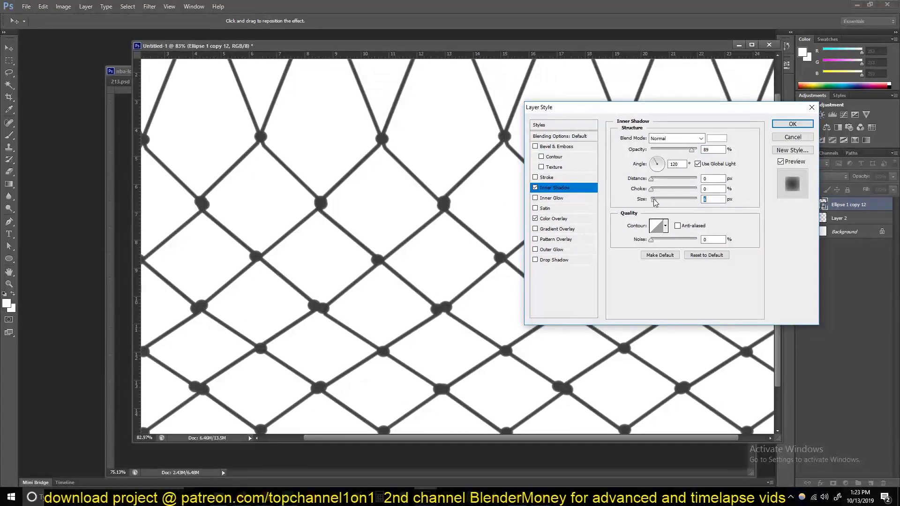
Keep the overlay dark grey, enable Pattern Overlay and turn the Color Overlay off.
click(568, 219)
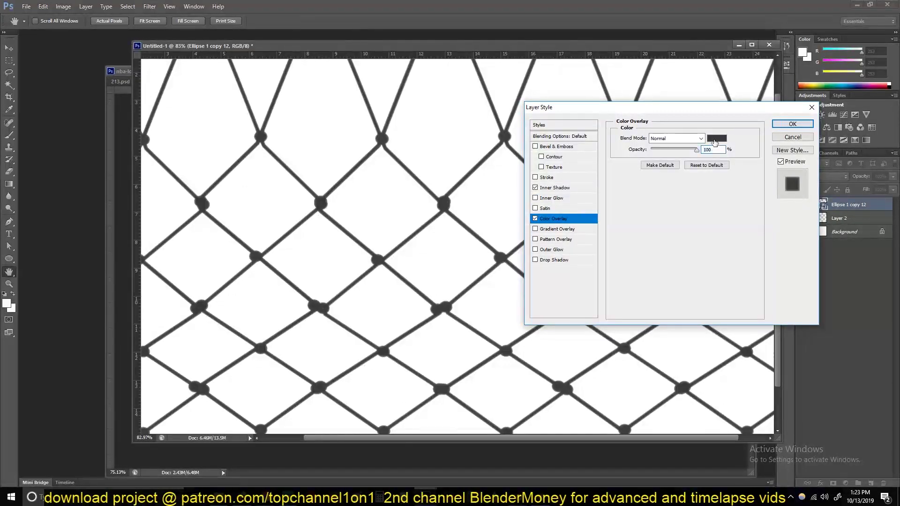
click(714, 139)
key(Return)
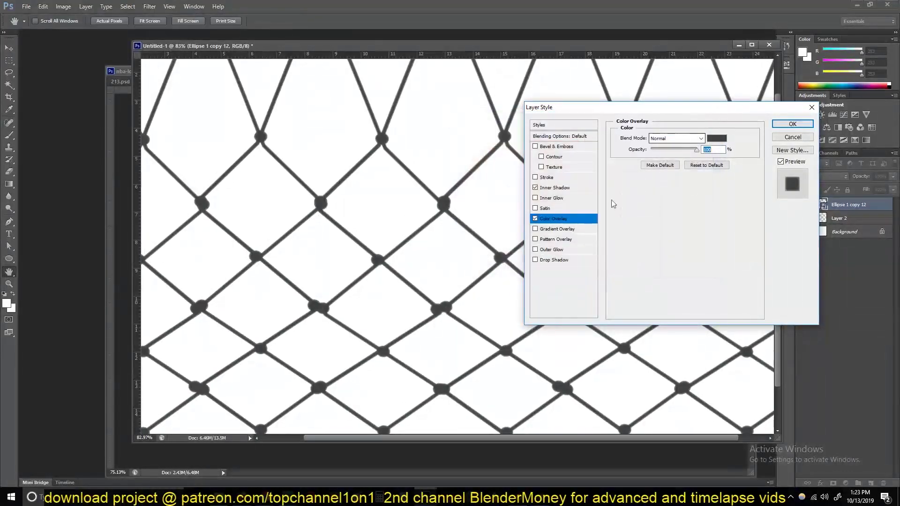
click(562, 239)
click(535, 219)
Try several patterns and settle on a grey rope-like texture for the Pattern Overlay.
click(679, 171)
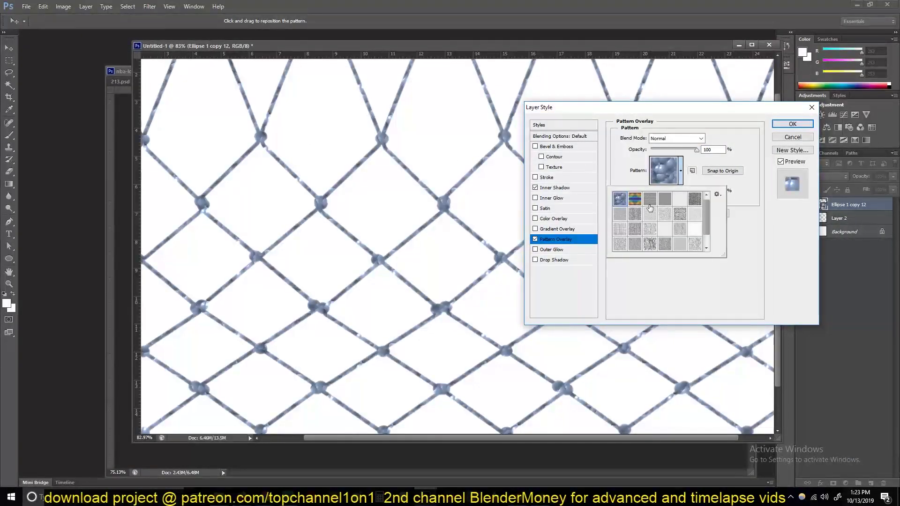
click(651, 216)
click(650, 199)
click(634, 228)
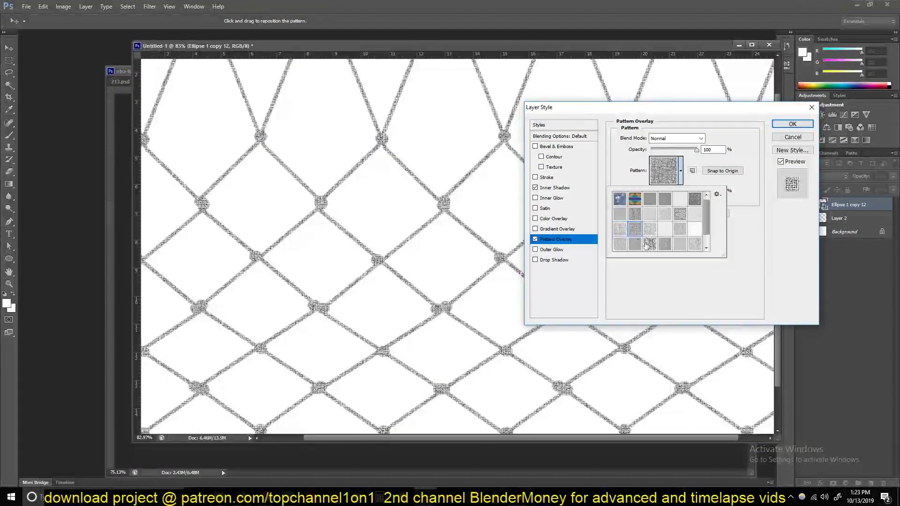
click(649, 243)
click(651, 200)
click(668, 297)
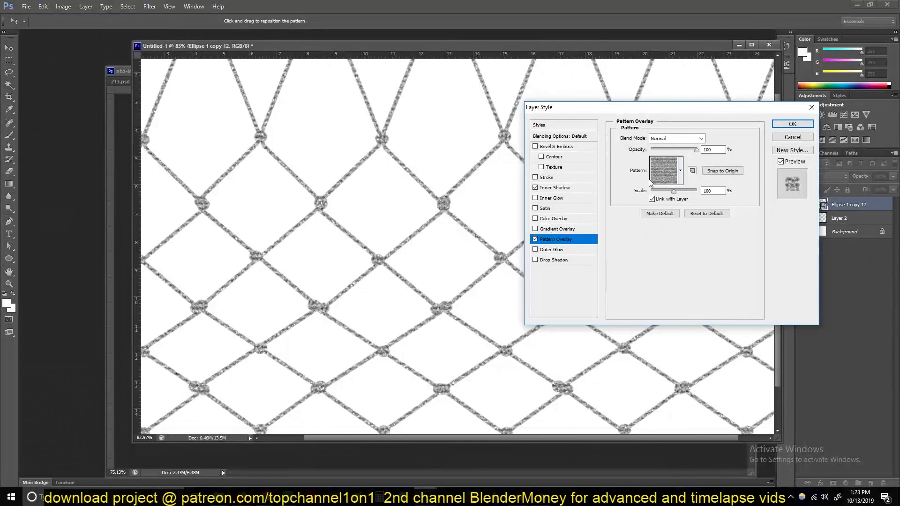
Re-enable the Color Overlay in Multiply mode, review the effects and apply them.
click(535, 219)
click(676, 139)
click(665, 175)
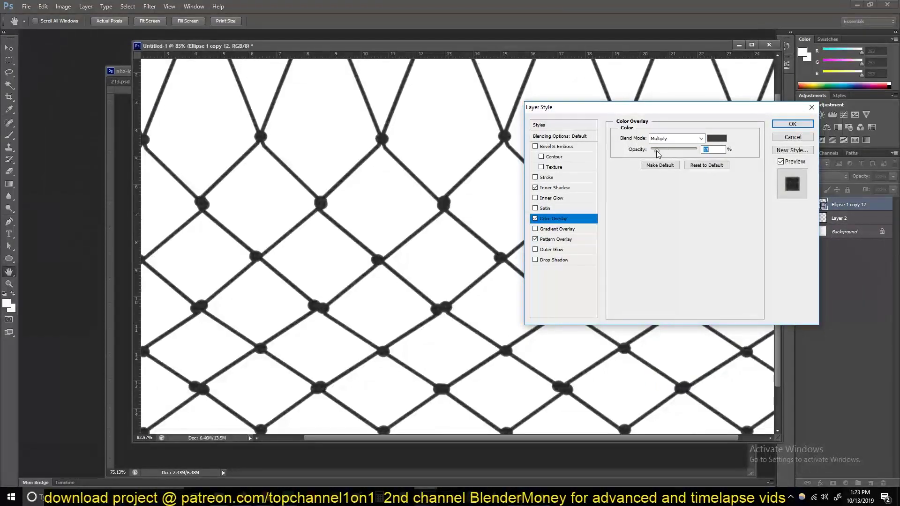
click(549, 188)
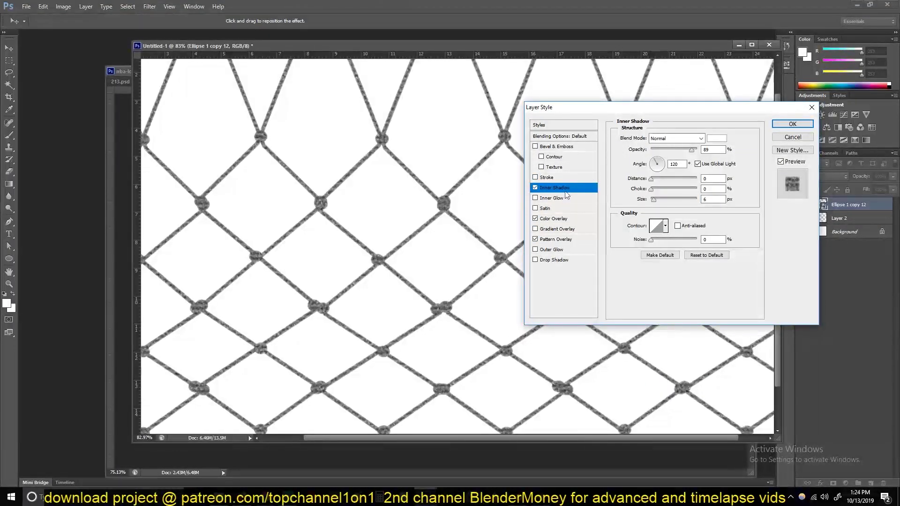
click(563, 240)
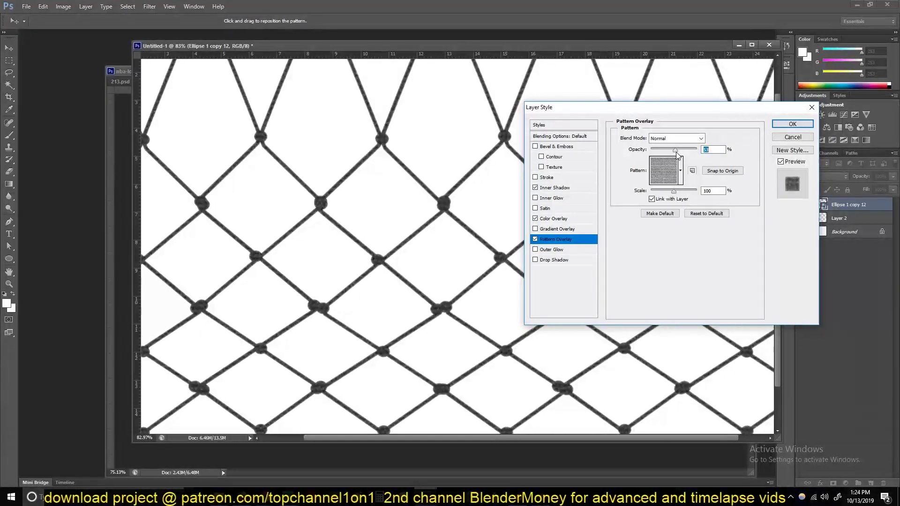
key(Return)
alt+scroll(519, 259, down, 3)
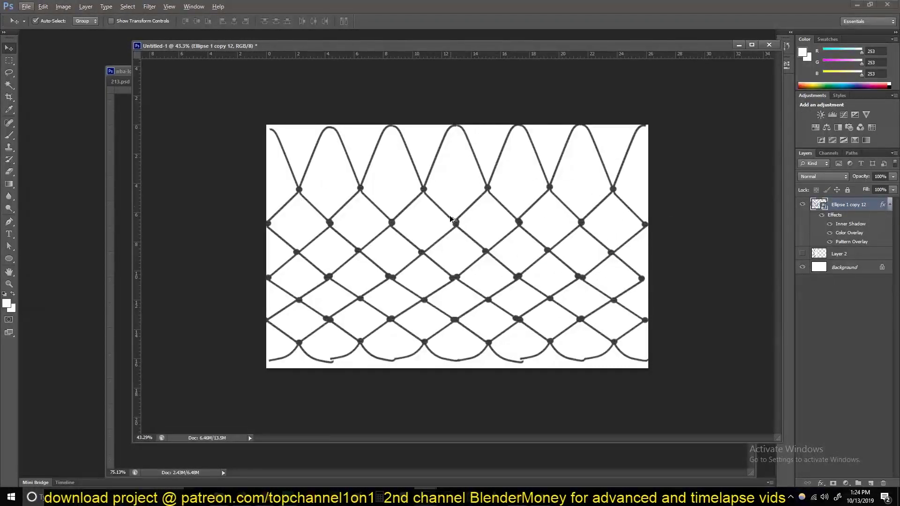
alt+scroll(450, 219, up, 3)
Change the net layer's Color Overlay to white and apply the layer style.
double_click(834, 215)
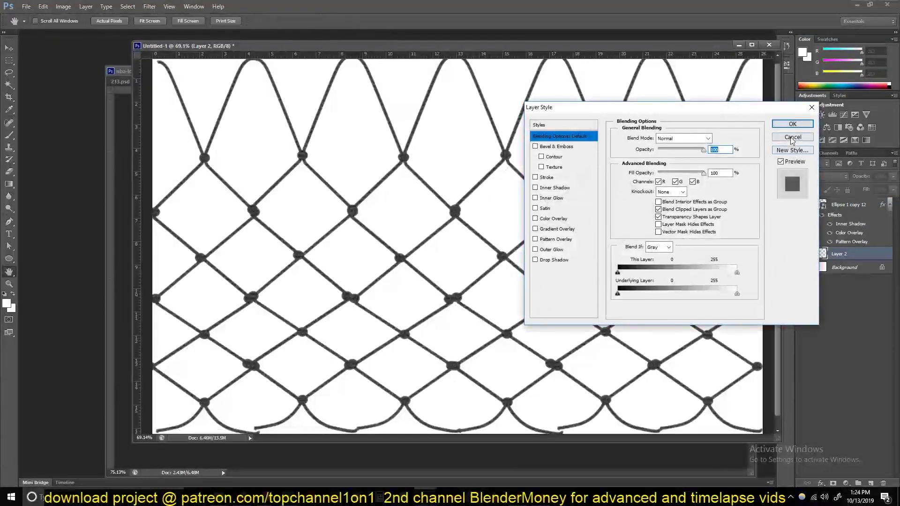
key(Escape)
double_click(838, 218)
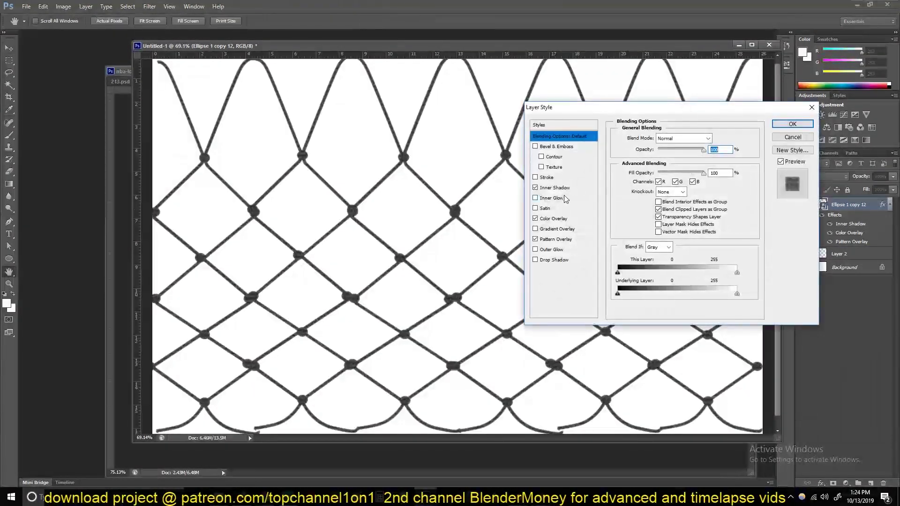
click(553, 220)
click(721, 138)
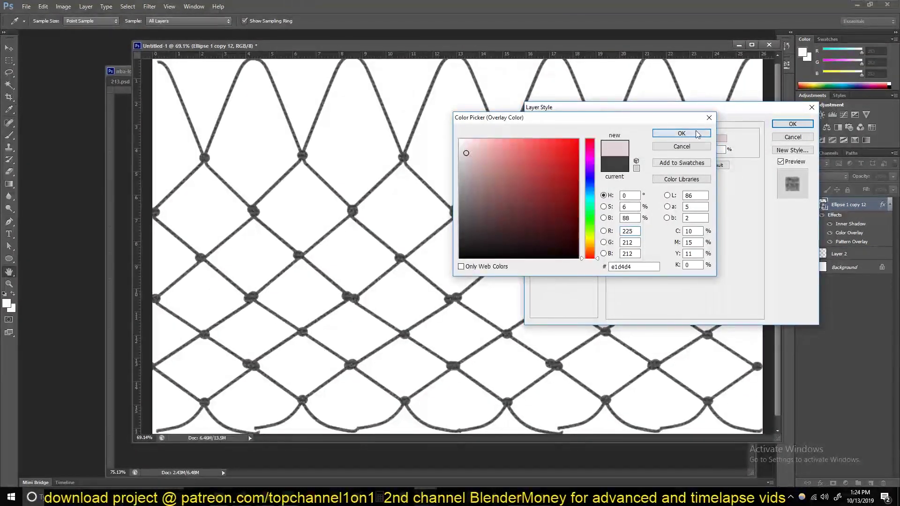
click(695, 133)
click(717, 139)
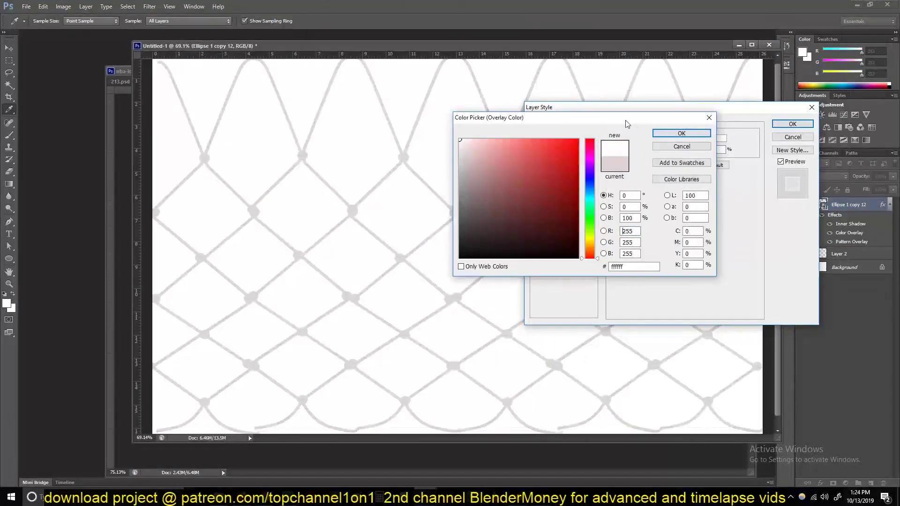
click(687, 135)
key(Return)
Hide the Background layer and export the transparent net as a PNG-24 via Save for Web.
click(803, 268)
alt+scroll(466, 273, down, 3)
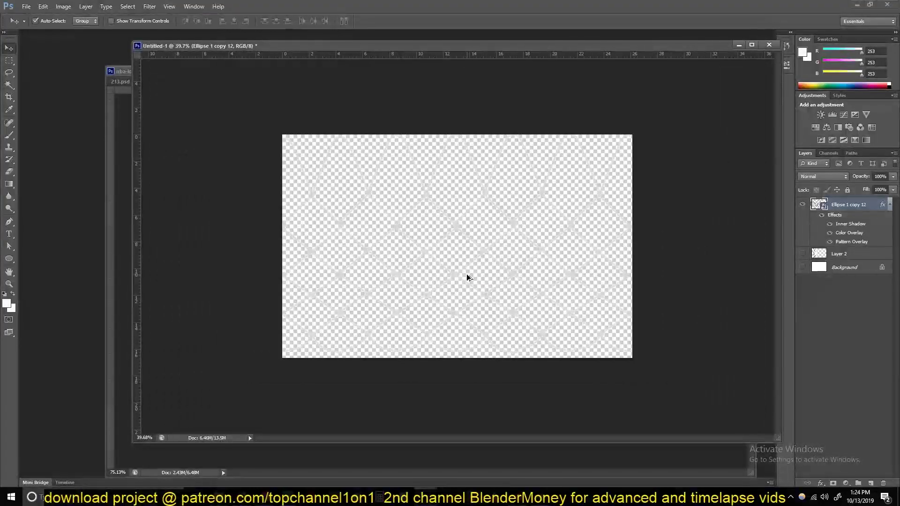
key(ctrl+alt+shift+s)
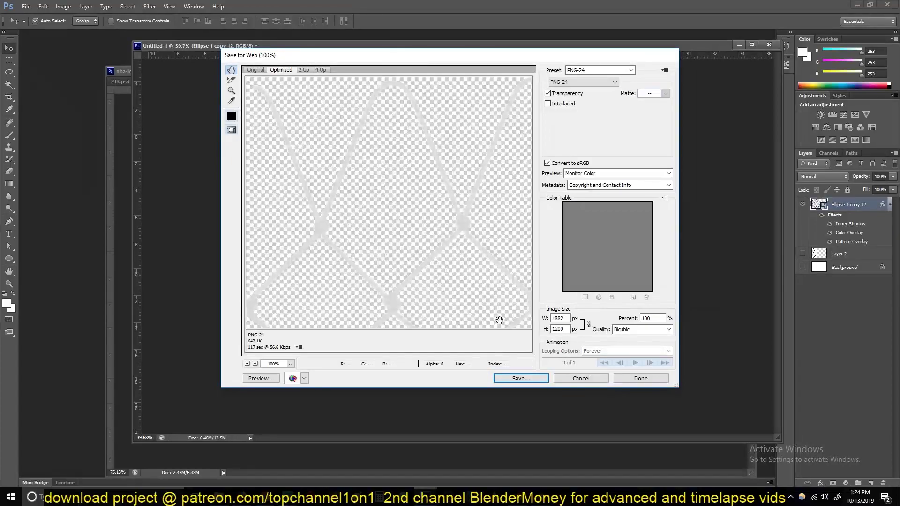
click(516, 375)
click(547, 315)
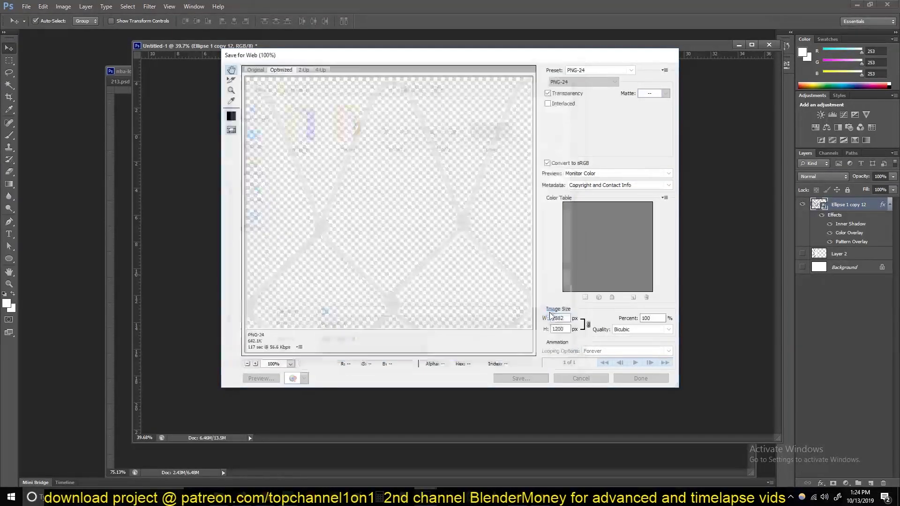
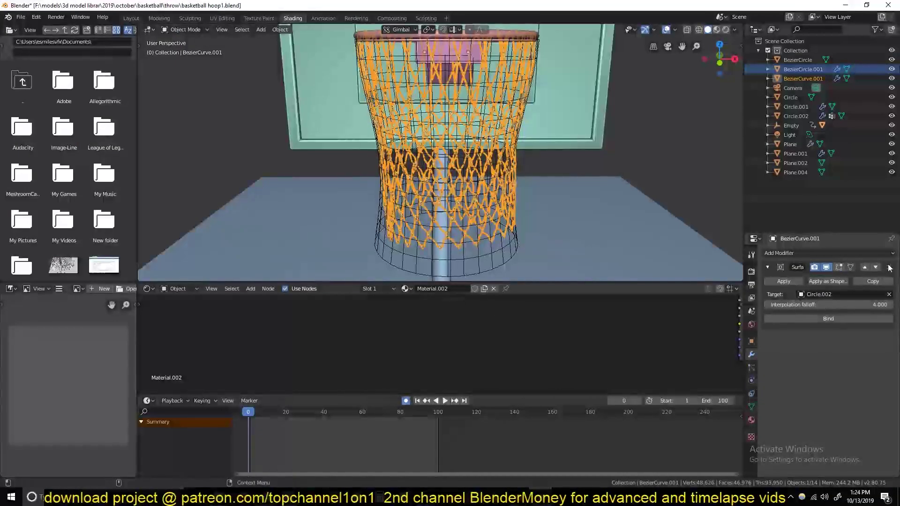
Move BezierCurve.001 into a new collection named 'ext'.
key(m)
click(419, 163)
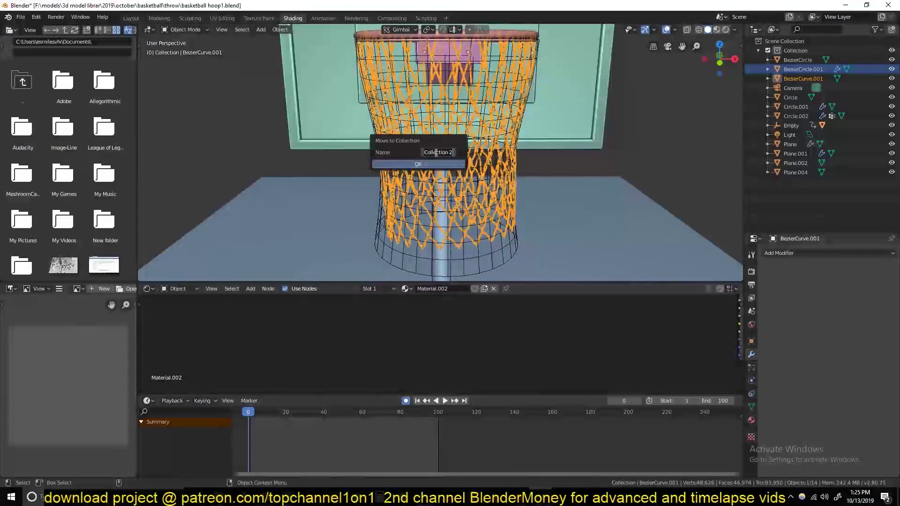
text(ext)
key(Return)
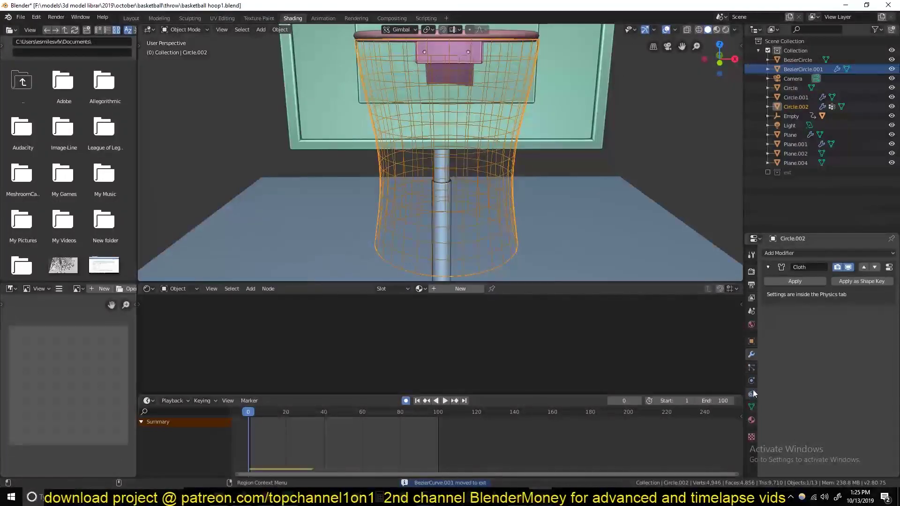
Mark a vertical edge loop down the net mesh as a seam.
click(751, 380)
key(Tab)
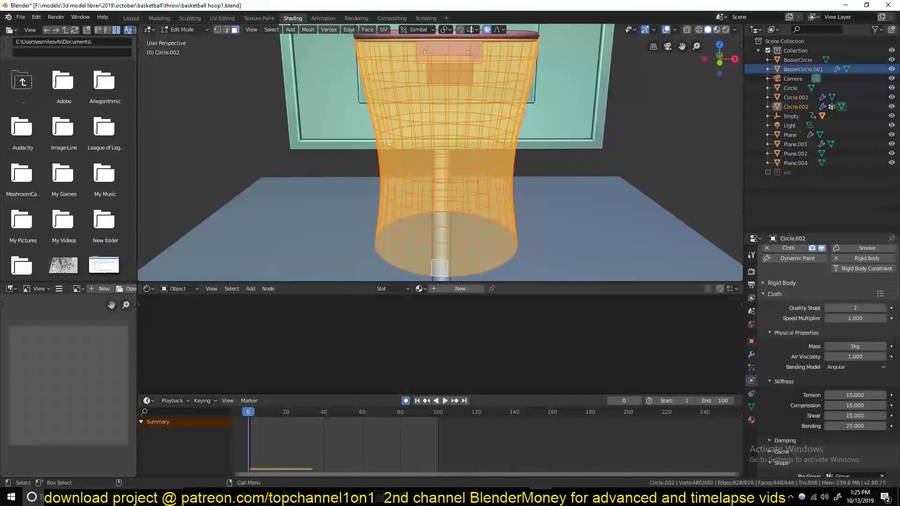
middle_drag(453, 133, 450, 153)
key(2)
alt+click(448, 152)
right_click(447, 152)
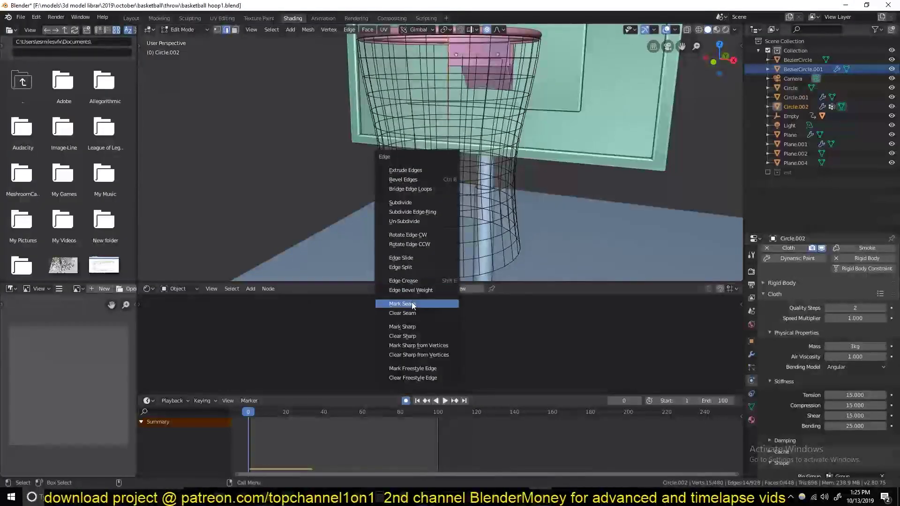
click(392, 301)
key(a)
key(Tab)
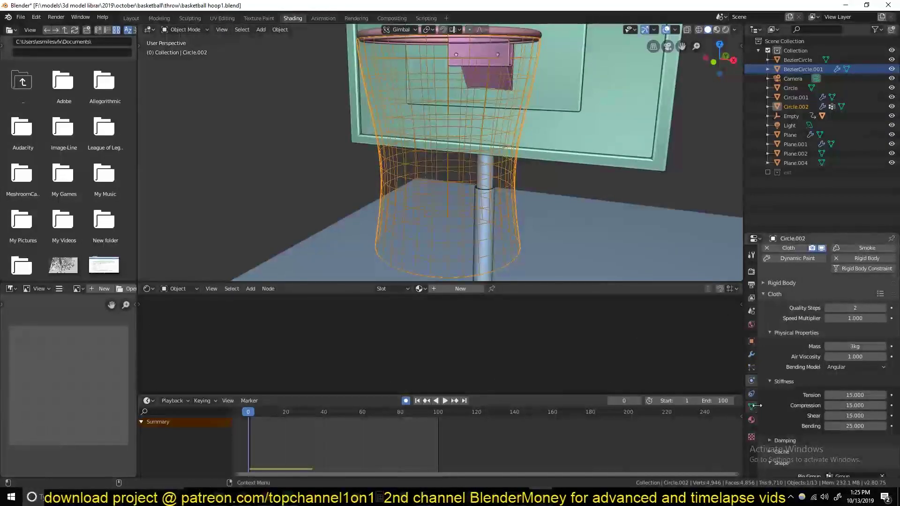
Set the net to display as Textured, preview materials in the viewport, and save.
click(751, 341)
click(834, 436)
click(844, 405)
click(716, 30)
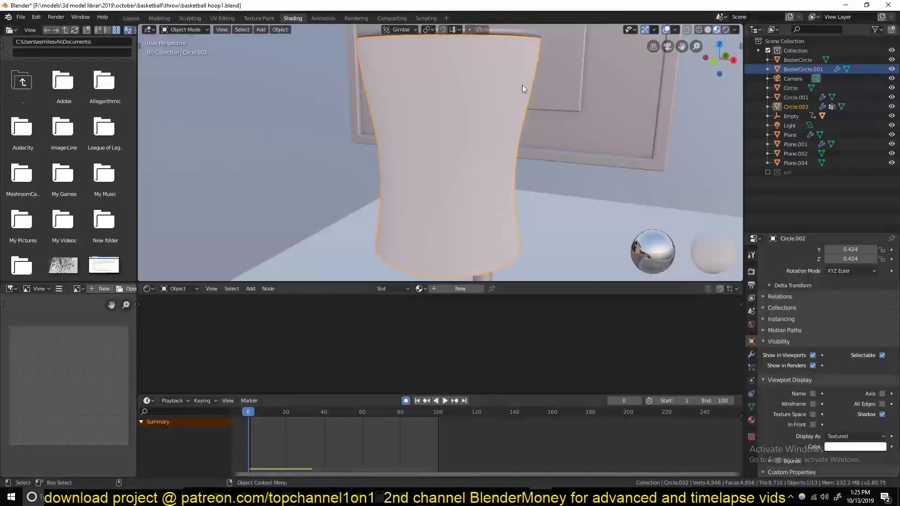
key(ctrl+s)
Give the net a new material with an Image Texture node, saving the net pattern image.
click(460, 289)
drag(436, 281, 427, 230)
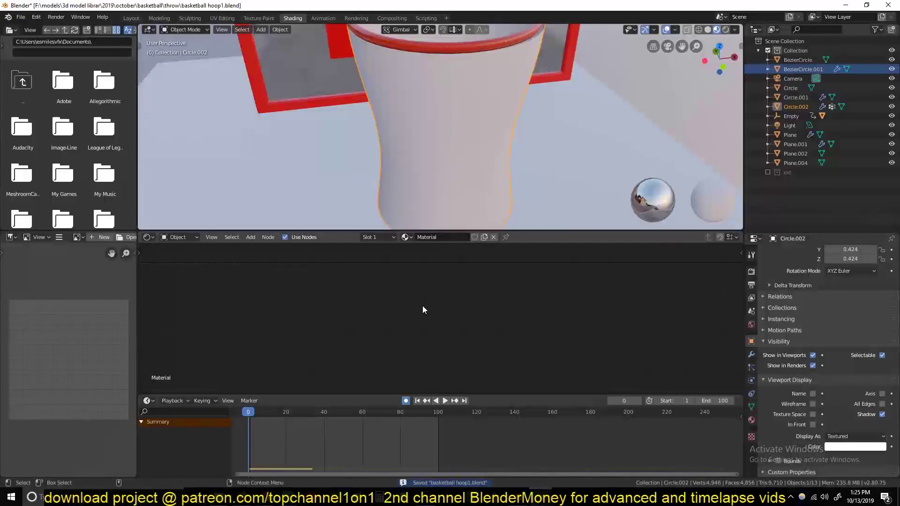
key(shift+a)
click(309, 304)
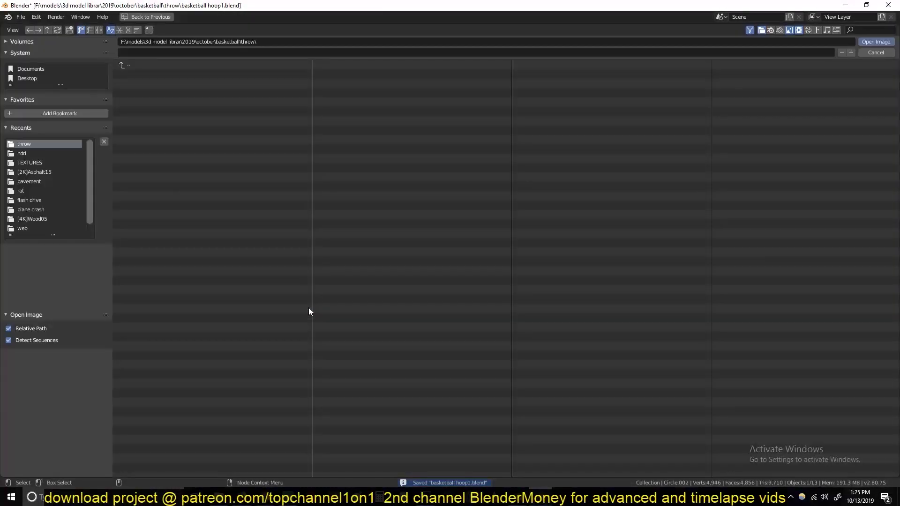
double_click(125, 65)
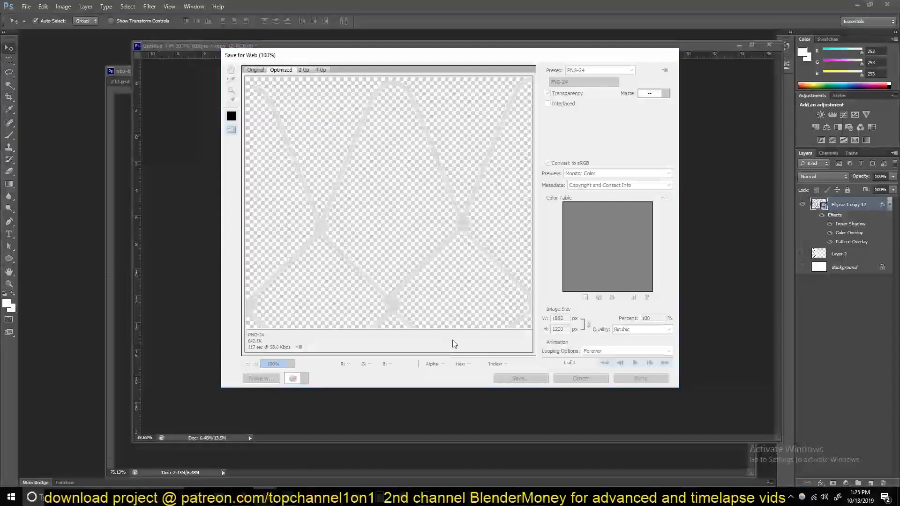
click(520, 378)
click(544, 318)
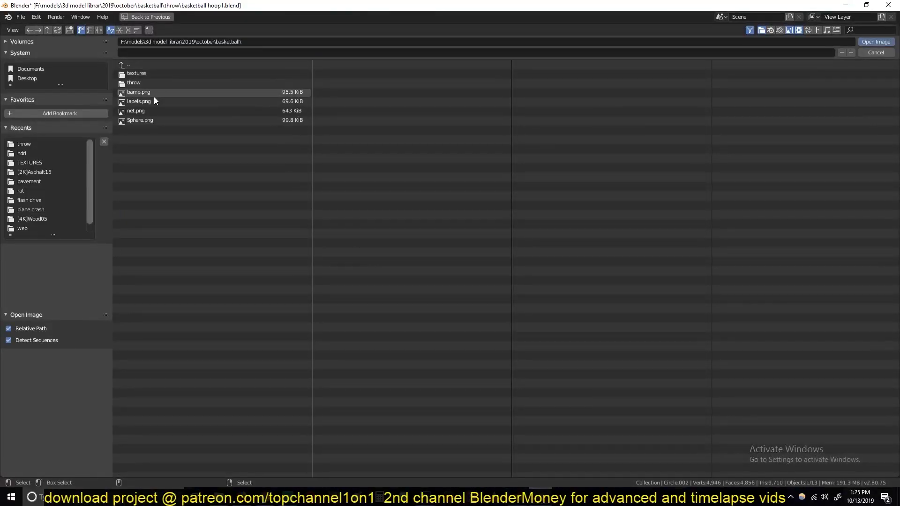
Load net.png into the Image Texture node and add Texture Coordinate and Mapping nodes with Scale X 1.740.
double_click(136, 111)
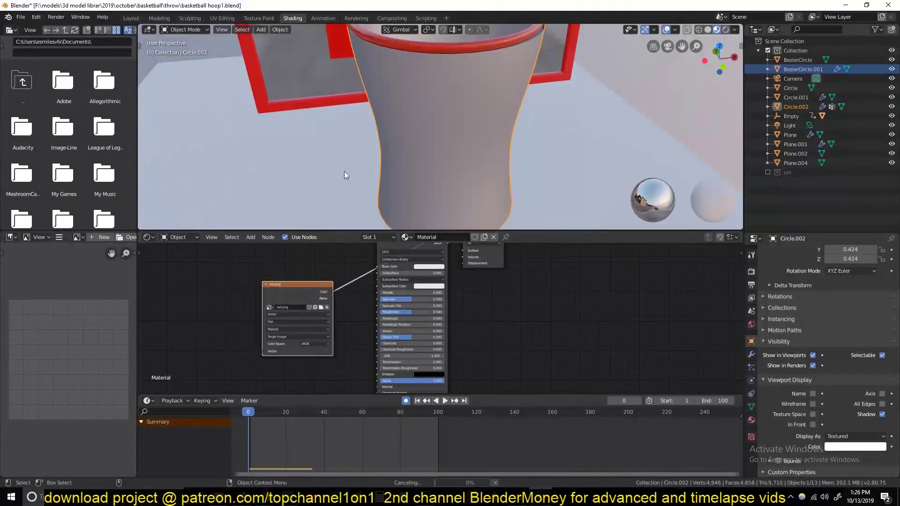
key(ctrl+t)
drag(319, 293, 235, 293)
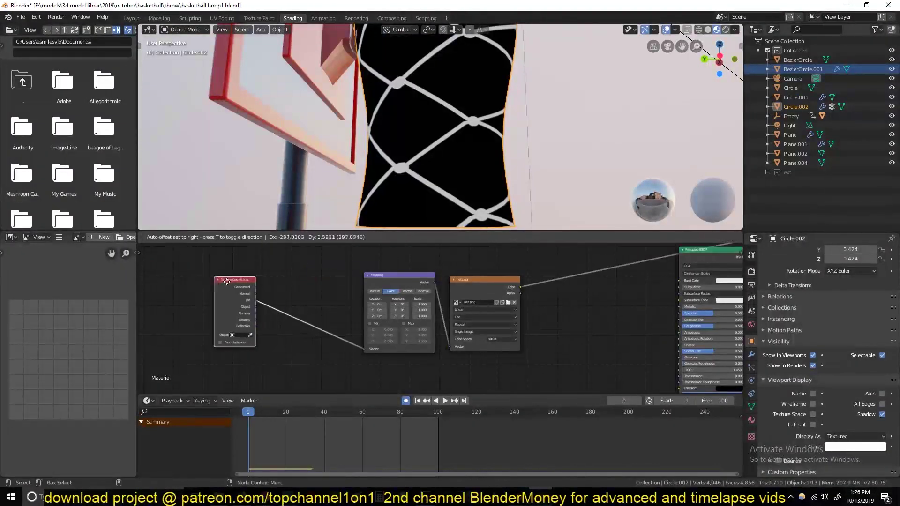
scroll(359, 196, down, 5)
mouse_move(399, 282)
mouse_down()
mouse_move(309, 282)
mouse_move(365, 306)
mouse_up()
scroll(359, 200, up, 5)
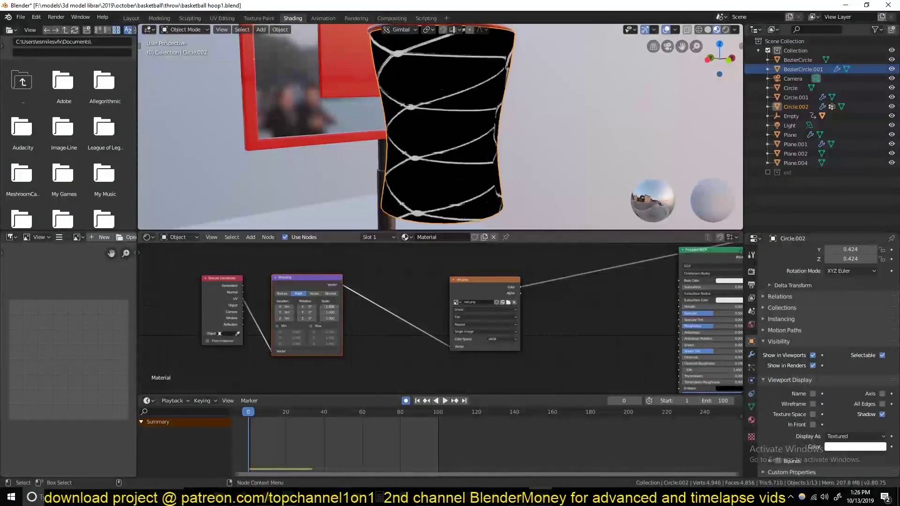
middle_drag(356, 155, 313, 165)
key(Tab)
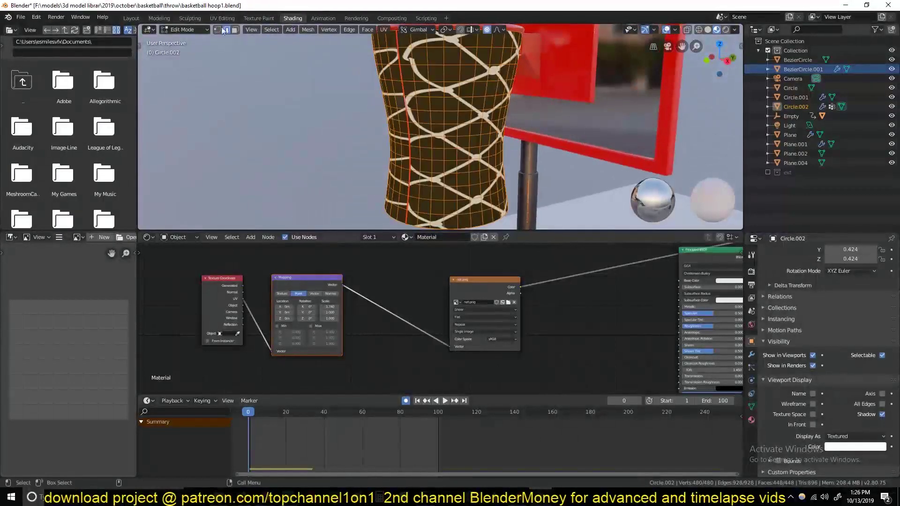
In UV Editing, rotate the net's UV island 90° and scale it to cover the image.
click(222, 18)
text(r90)
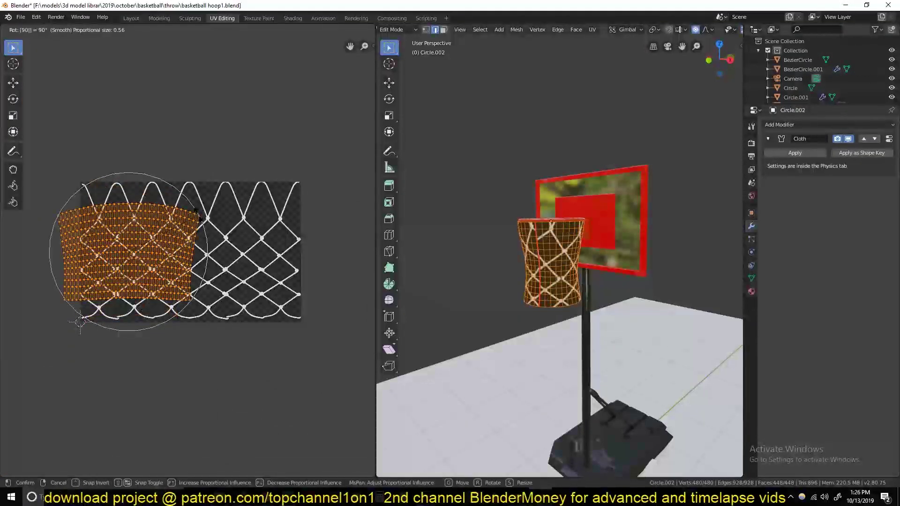
key(Return)
key(g)
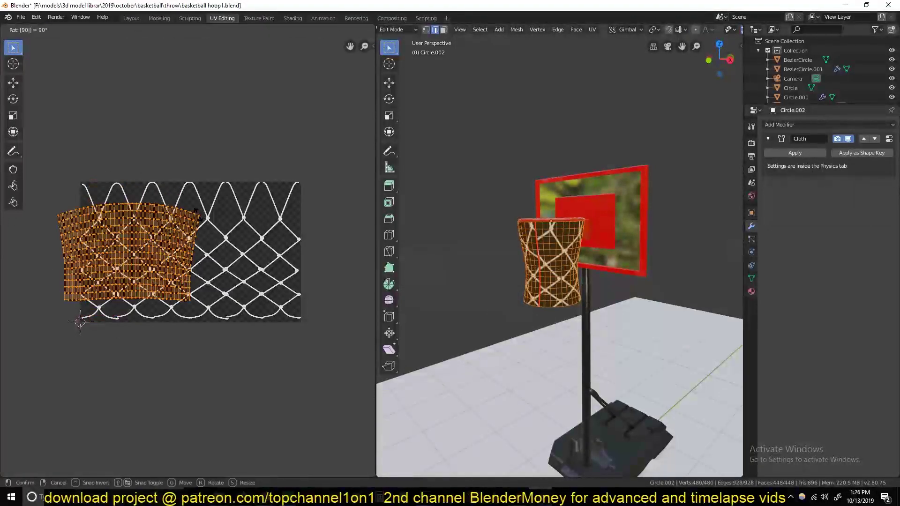
key(Return)
key(s)
click(247, 281)
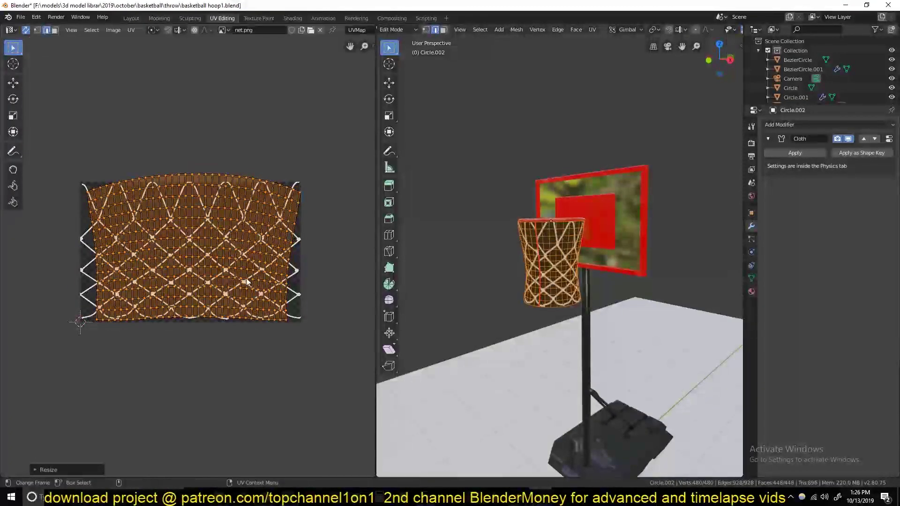
Flatten the island's top UV row with a zero Y scale.
key(alt+a)
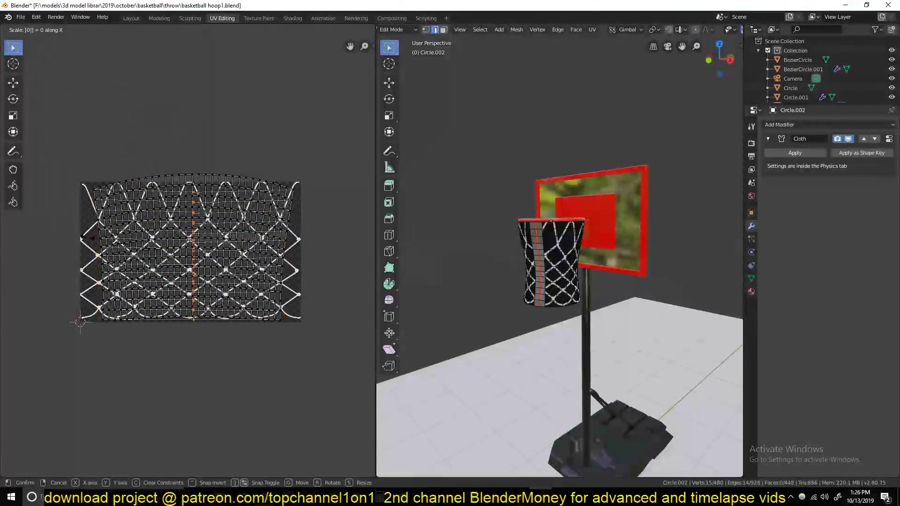
key(a)
key(alt+a)
alt+click(131, 183)
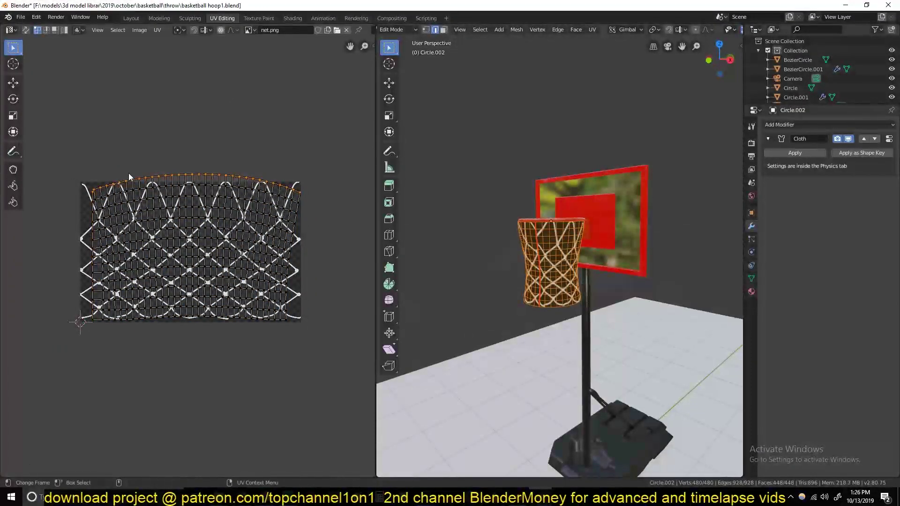
key(s)
key(y)
key(0)
key(Return)
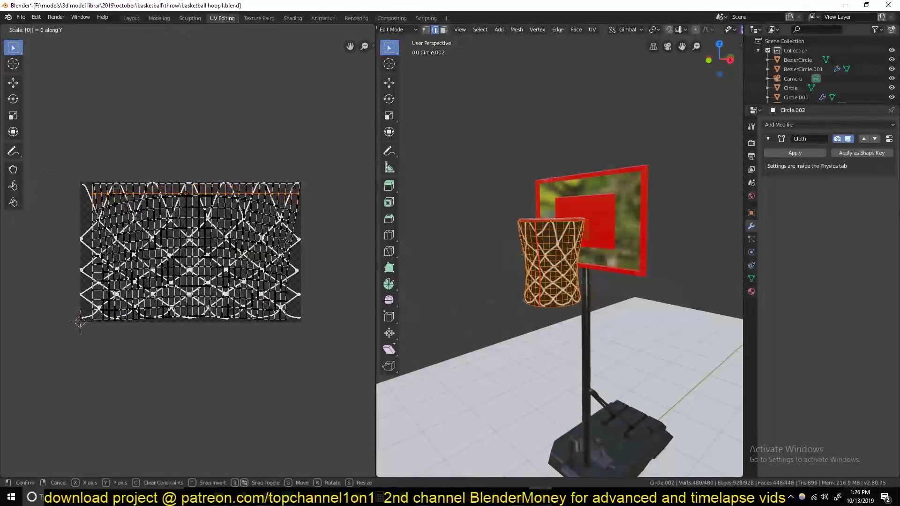
Unwrap all faces with Follow Active Quads and shift the grid over the image.
key(3)
key(a)
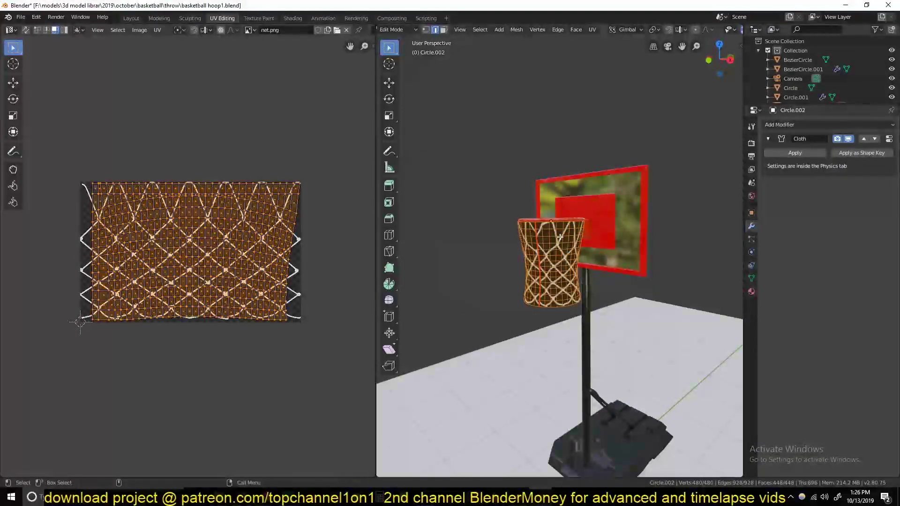
key(u)
click(533, 222)
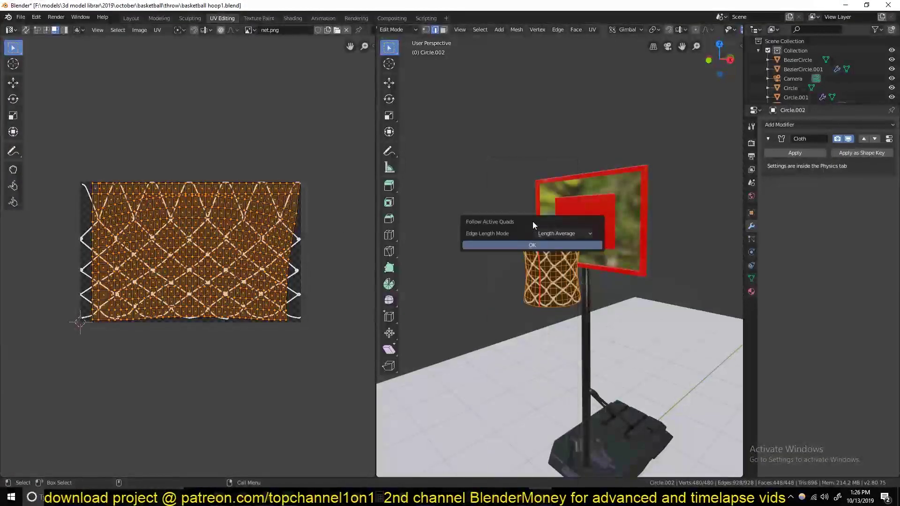
click(485, 243)
key(g)
click(265, 248)
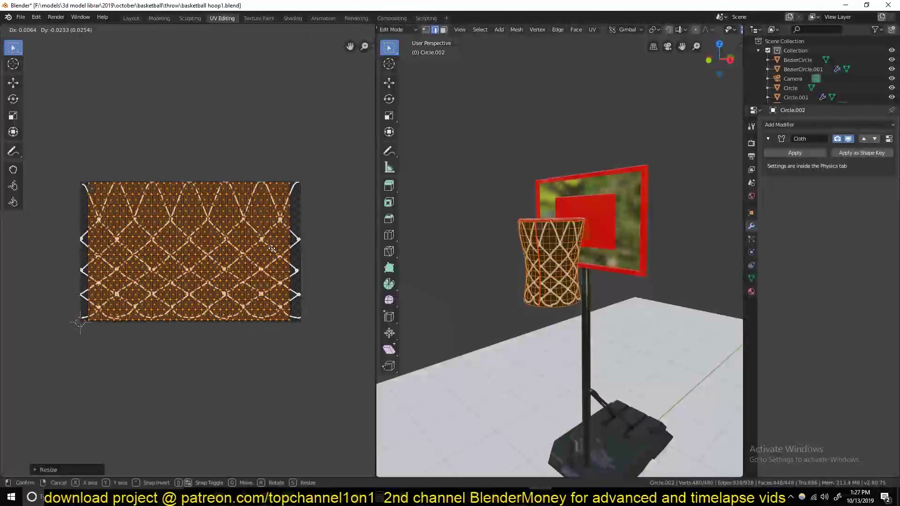
Stretch the UV grid horizontally to the image width, return to Object Mode, and save.
key(s)
key(x)
click(80, 322)
key(Tab)
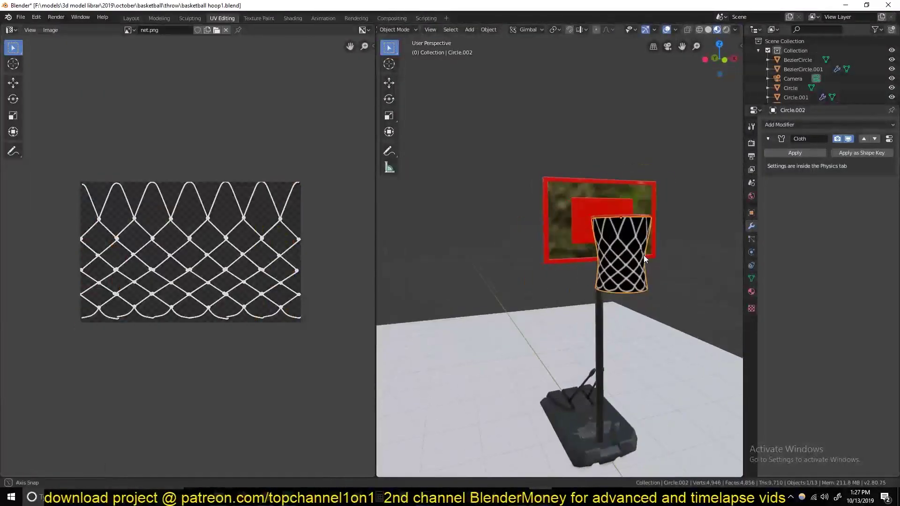
mouse_move(643, 255)
middle_down()
mouse_move(451, 207)
mouse_move(462, 198)
middle_up()
scroll(461, 199, up, 5)
key(ctrl+s)
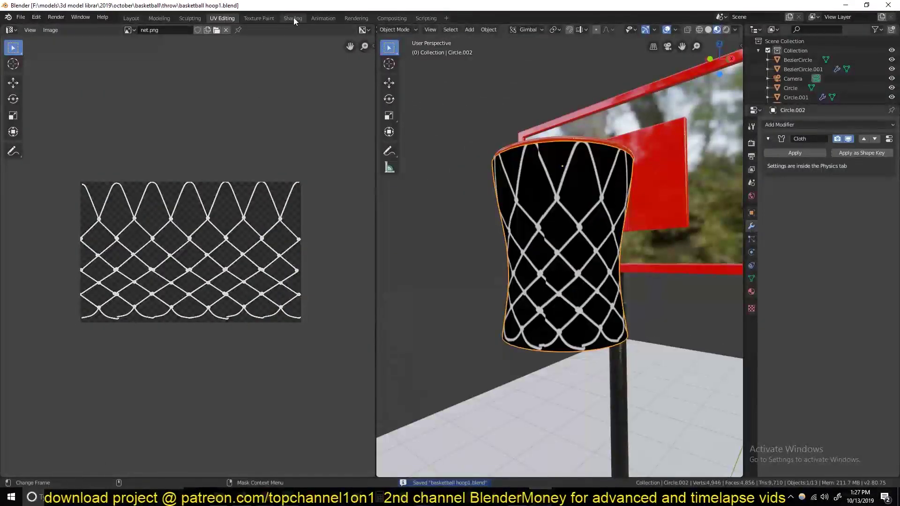
Connect the image alpha to the shader alpha and set the material blend mode to Alpha Blend.
click(293, 17)
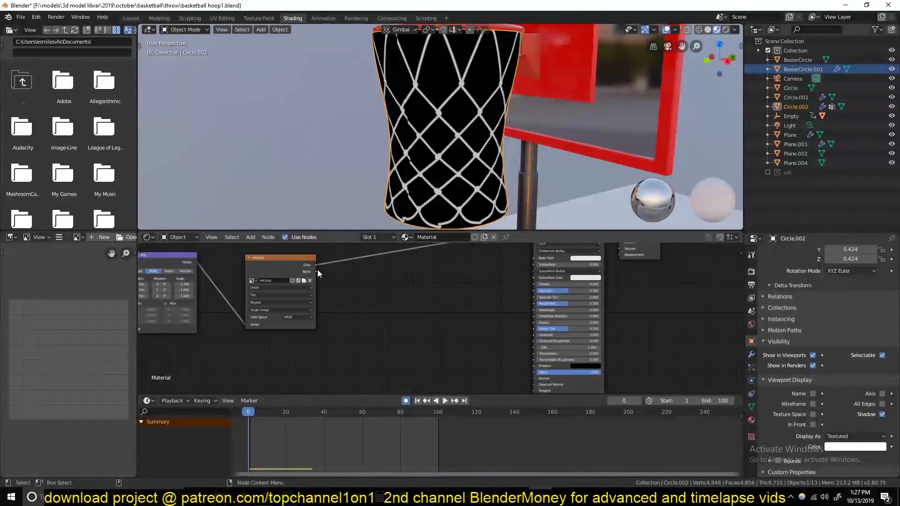
drag(540, 374, 539, 373)
middle_drag(539, 372, 468, 336)
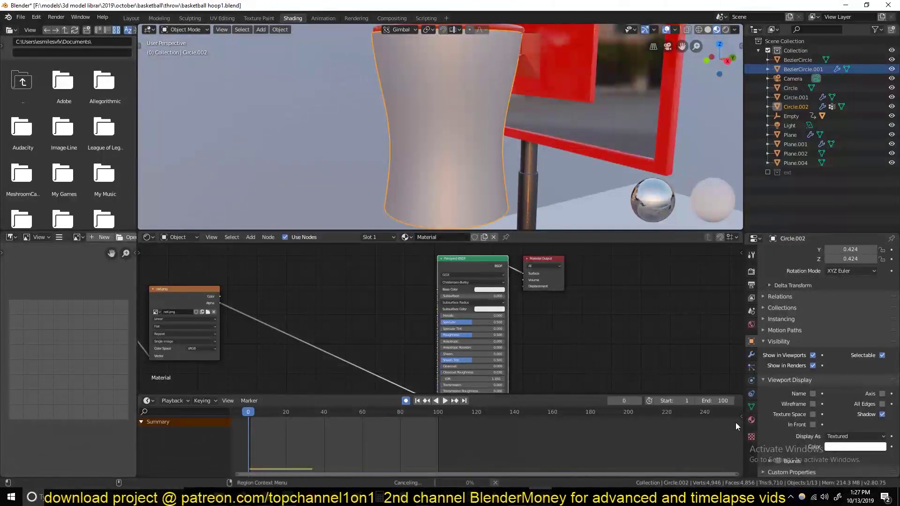
click(751, 420)
scroll(827, 390, down, 8)
click(867, 377)
click(862, 438)
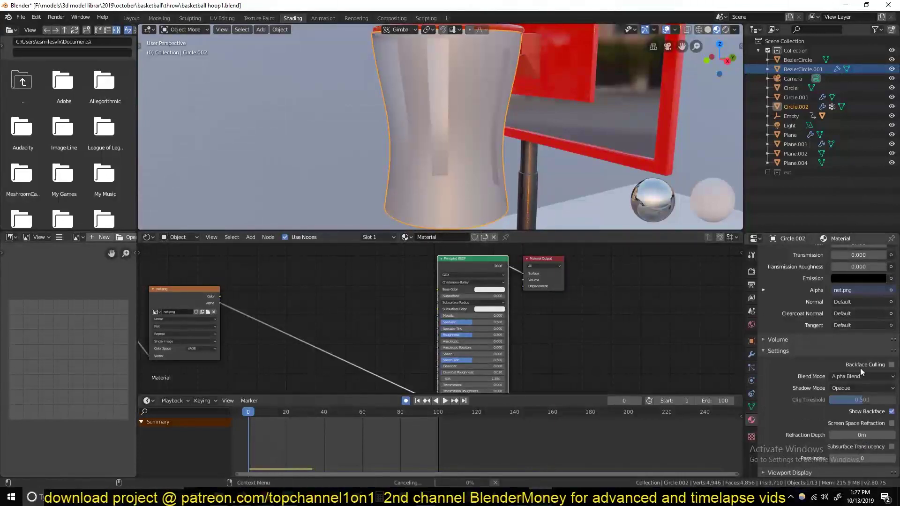
middle_drag(437, 162, 449, 153)
key(ctrl+s)
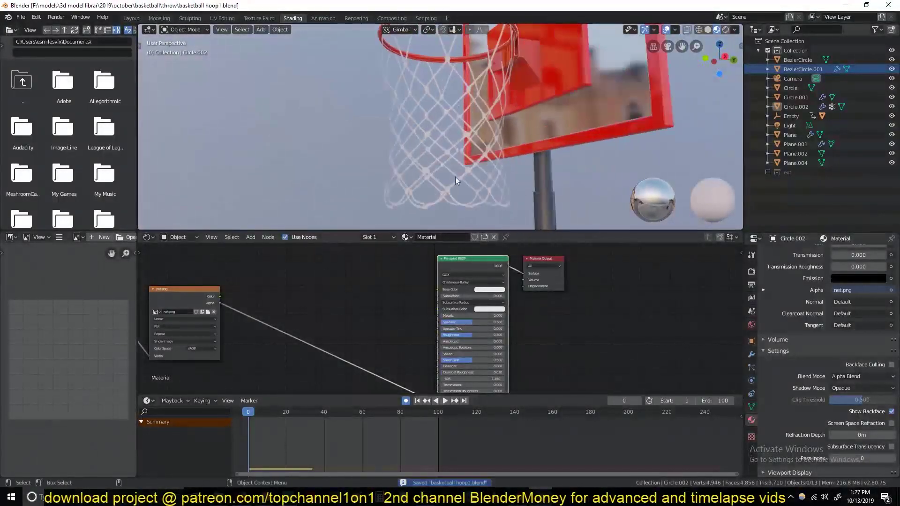
Switch the viewport to Material Preview shading.
scroll(455, 176, up, 6)
scroll(422, 194, down, 6)
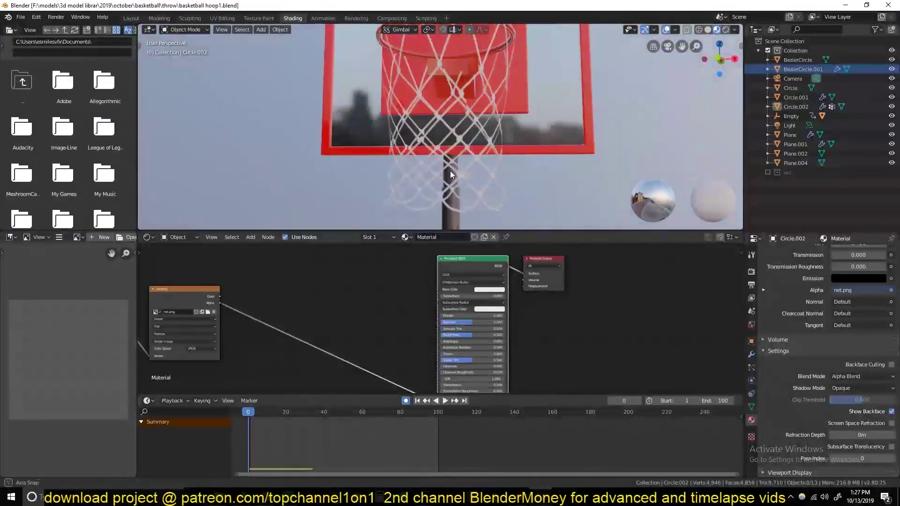
key(z)
click(505, 149)
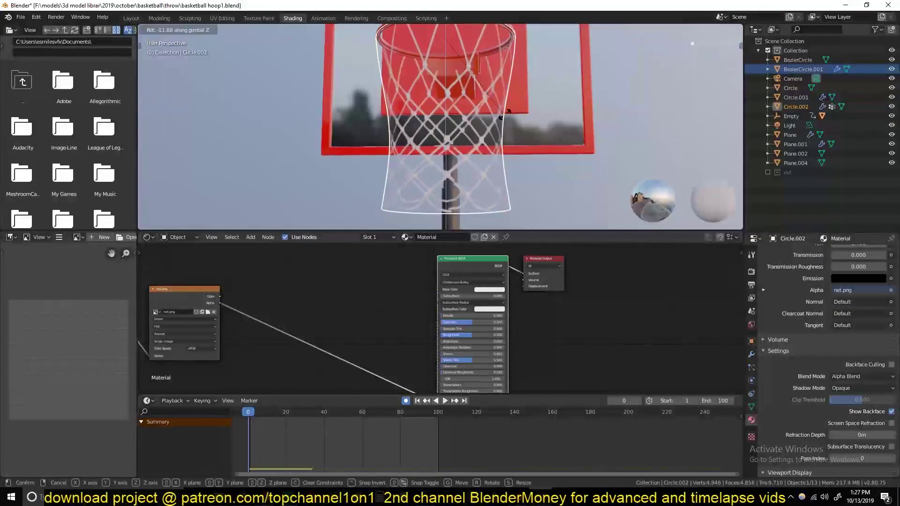
Set the net's Mapping node to Scale X 3.540 and Scale Y 1.0, then save.
middle_drag(469, 141, 441, 131)
click(441, 135)
middle_drag(229, 326, 482, 297)
scroll(482, 297, up, 2)
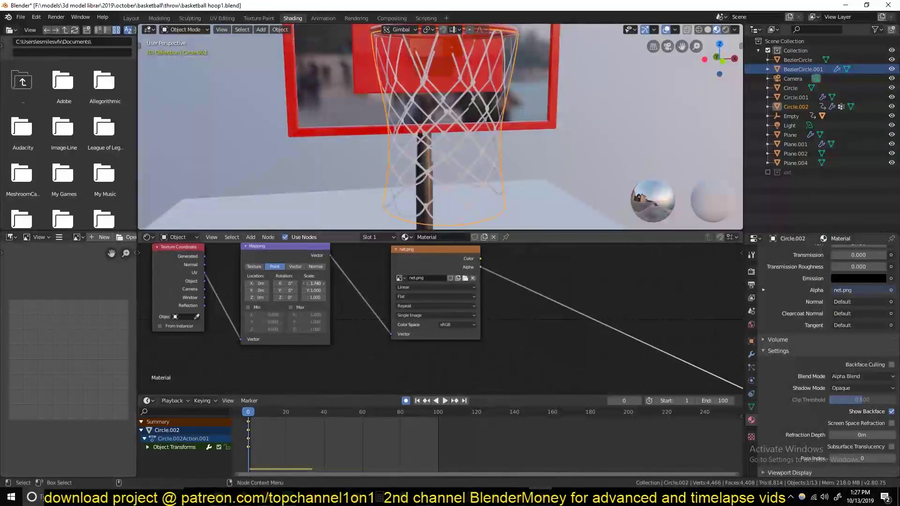
key(BackSpace)
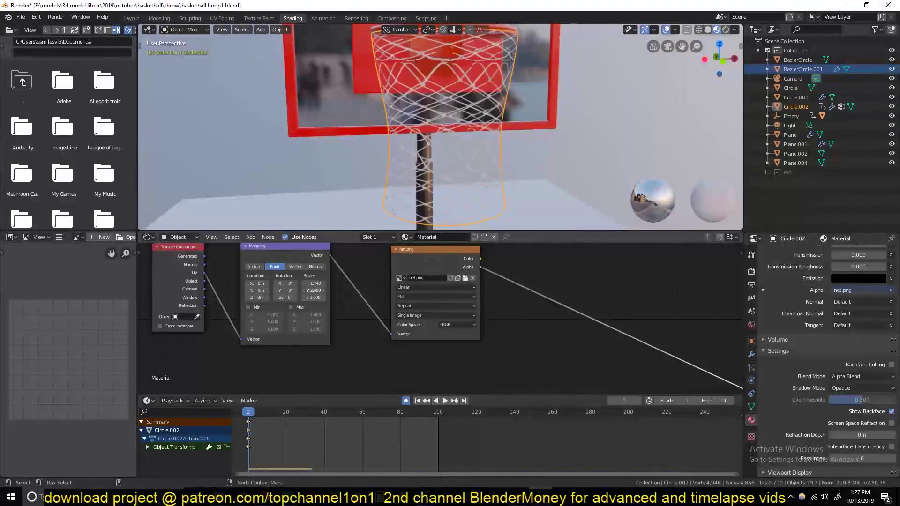
scroll(354, 158, down, 3)
key(ctrl+s)
Zoom out to the whole court and deselect the net.
middle_drag(355, 159, 389, 195)
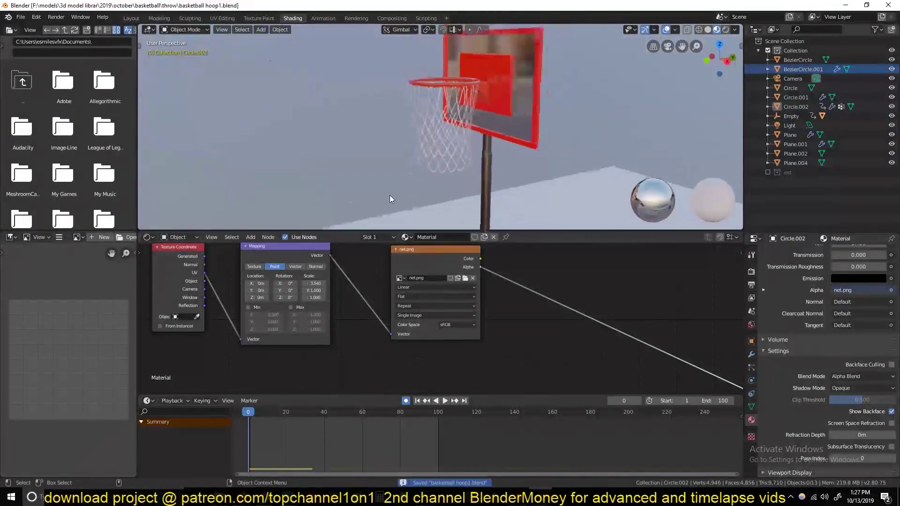
scroll(346, 184, down, 2)
click(346, 184)
middle_drag(331, 193, 337, 187)
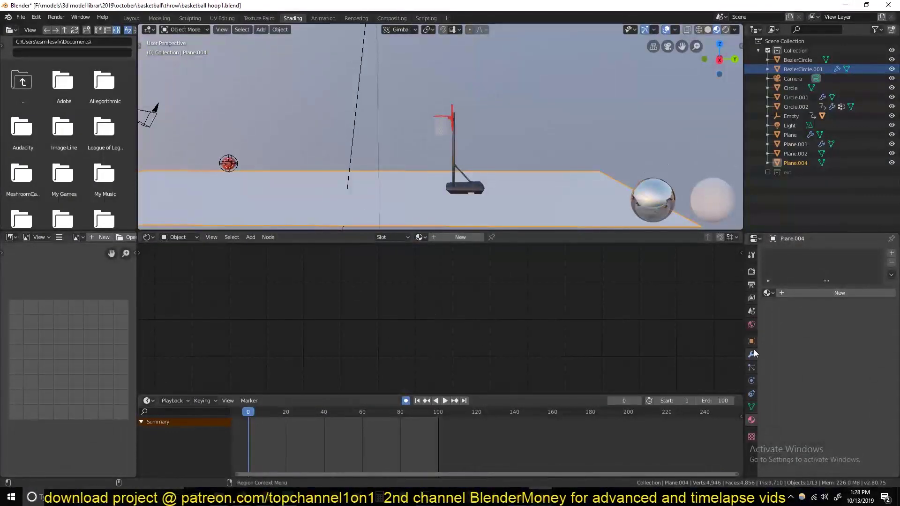
Add Rigid Body physics to the floor plane, save, and play the animation.
click(751, 380)
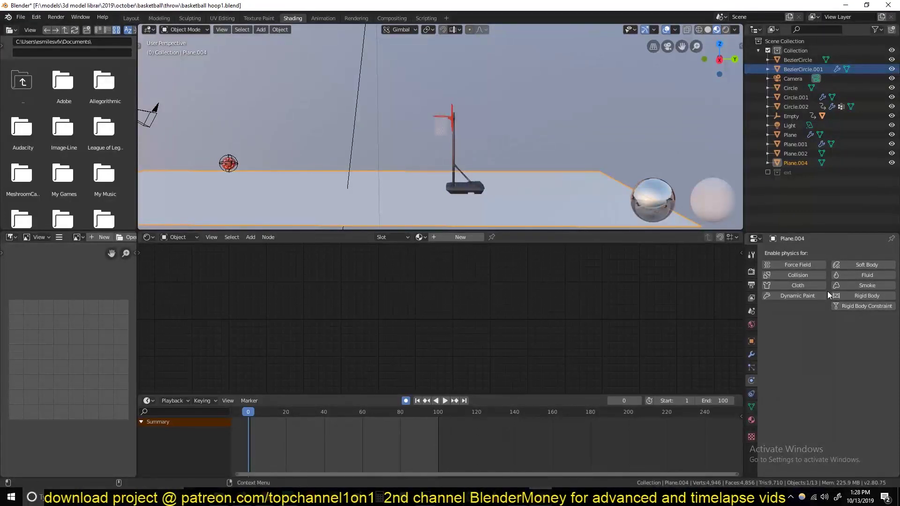
click(854, 322)
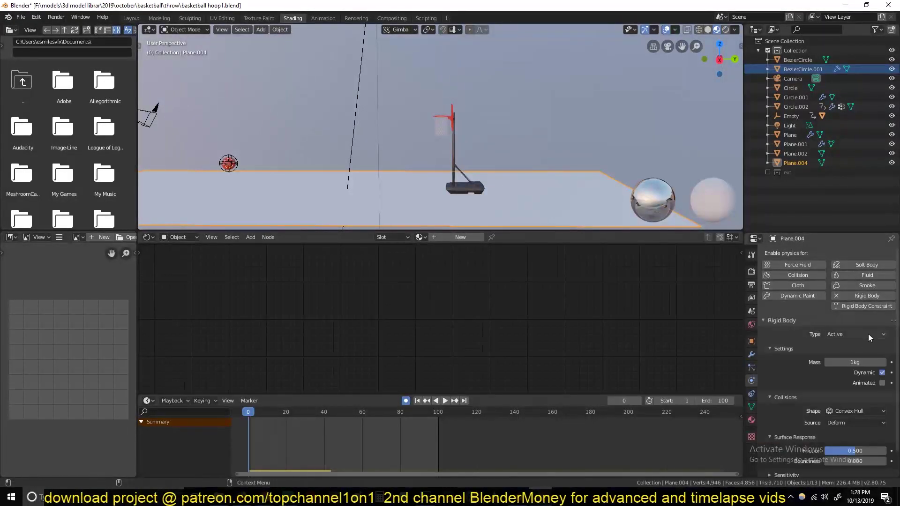
key(ctrl+s)
key(space)
Review the net's Cloth modifier and physics settings, then select the ball.
click(392, 150)
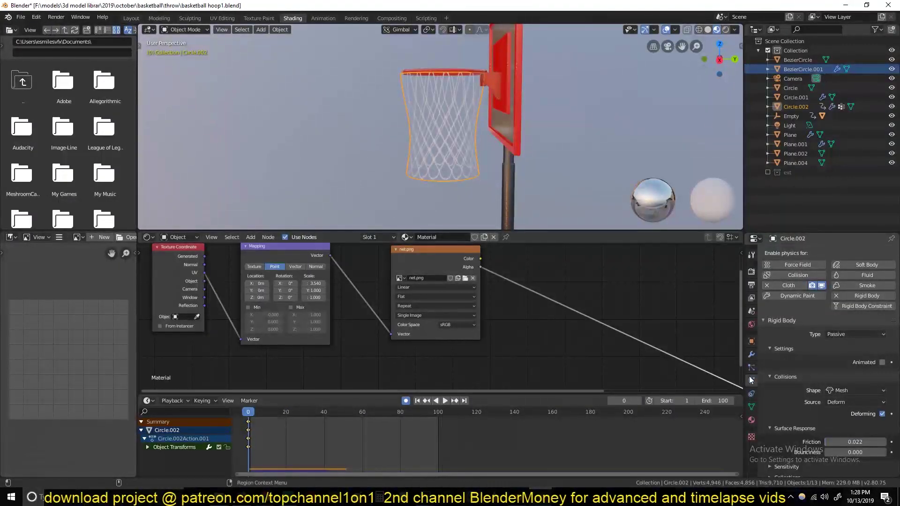
click(751, 354)
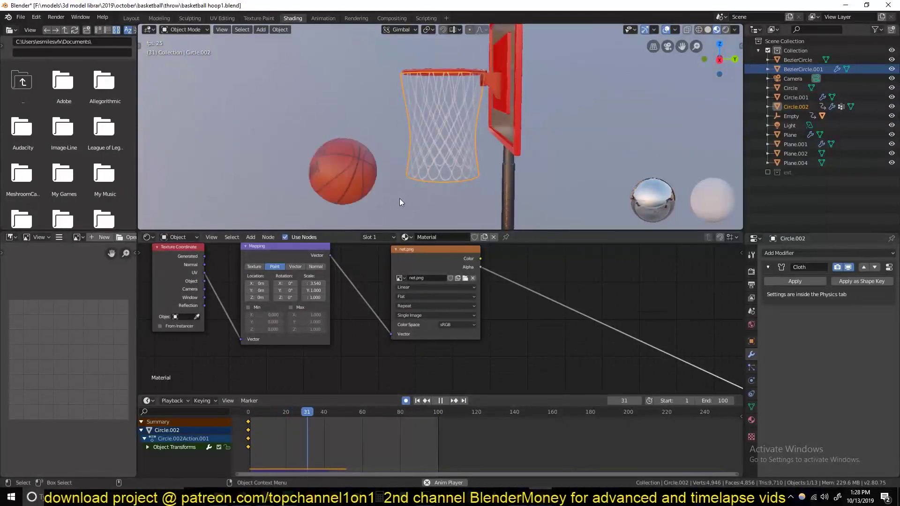
click(888, 267)
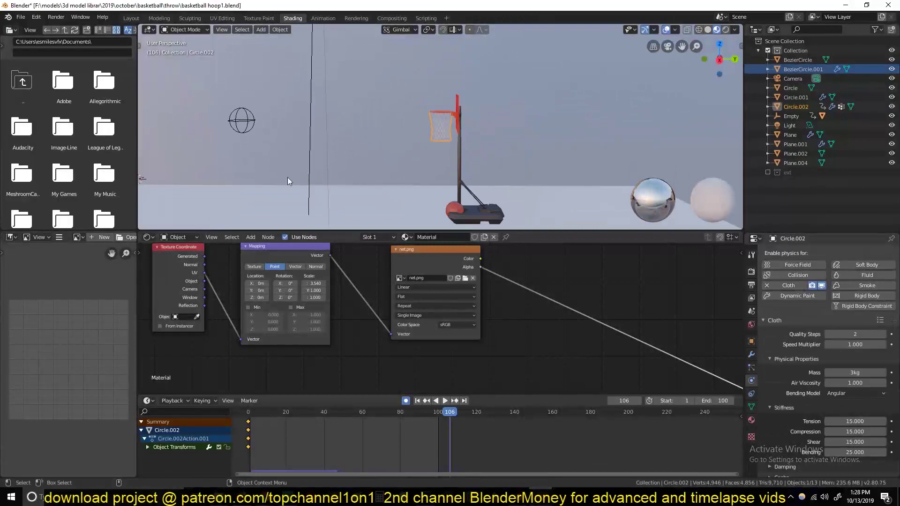
click(457, 206)
Play back the ball throw to check its path toward the hoop.
click(780, 330)
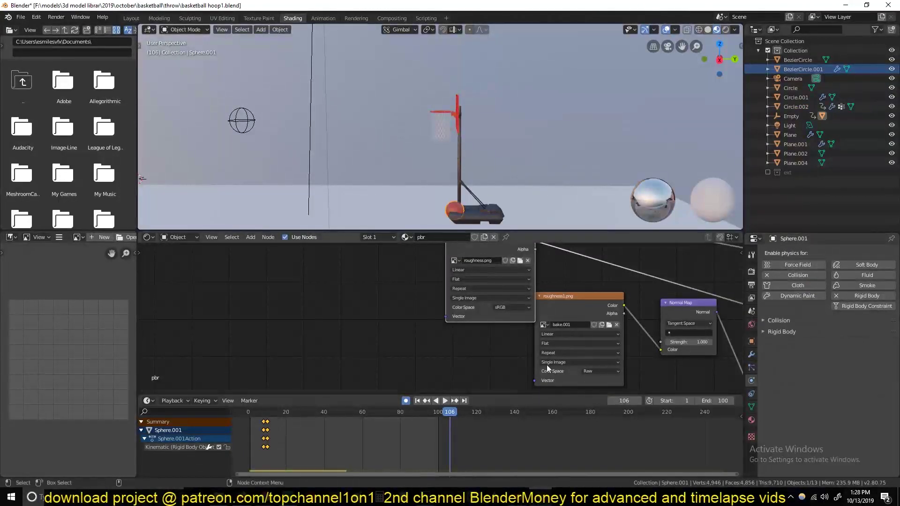
key(space)
key(Escape)
mouse_move(283, 192)
middle_down()
mouse_move(463, 226)
mouse_move(457, 198)
mouse_move(263, 336)
middle_up()
click(421, 209)
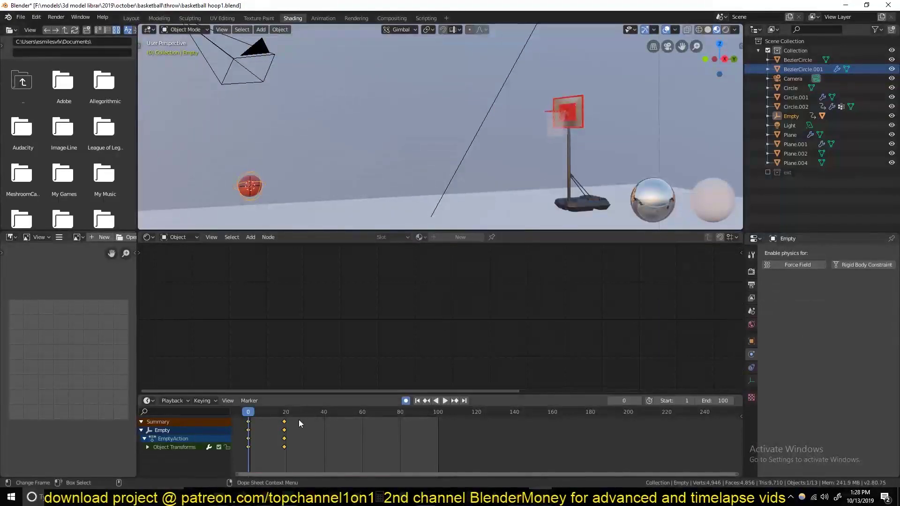
key(space)
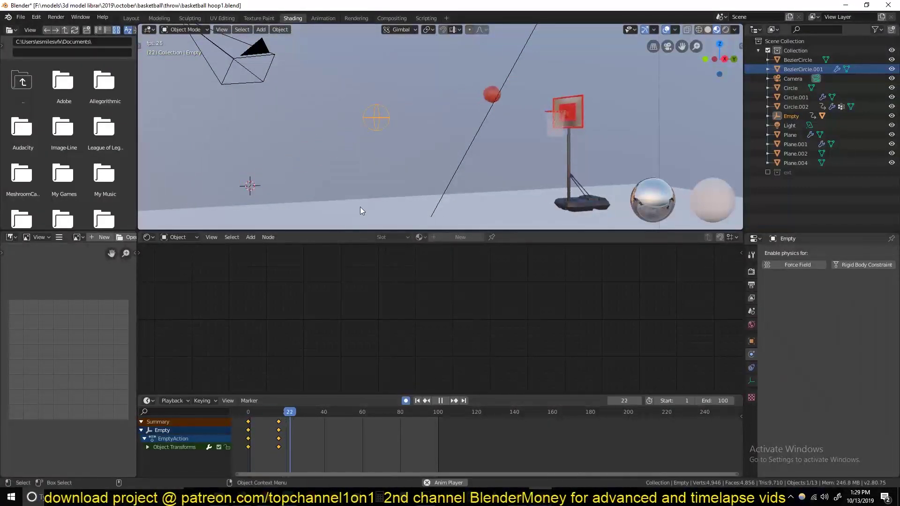
key(Escape)
Give the hoop rim passive Rigid Body physics with a Convex Hull shape and save.
mouse_move(360, 211)
middle_down()
mouse_move(453, 220)
mouse_move(566, 99)
middle_up()
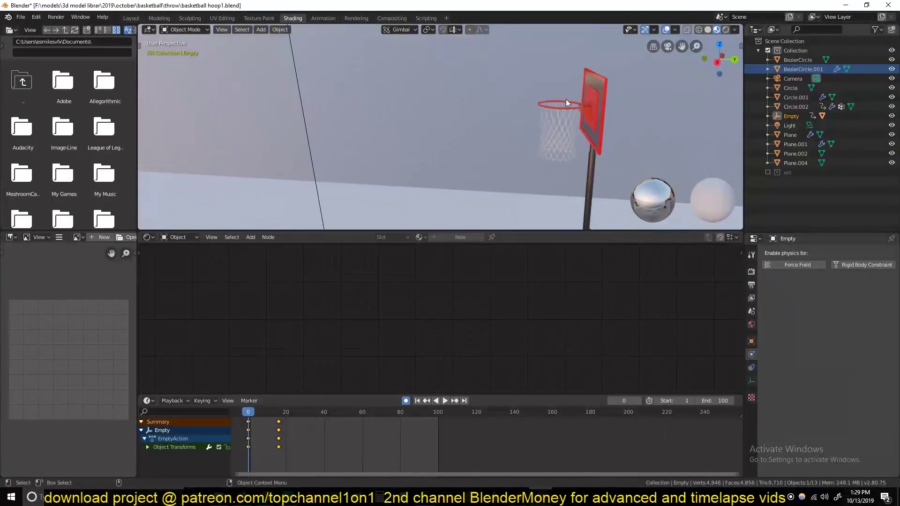
click(567, 101)
click(782, 320)
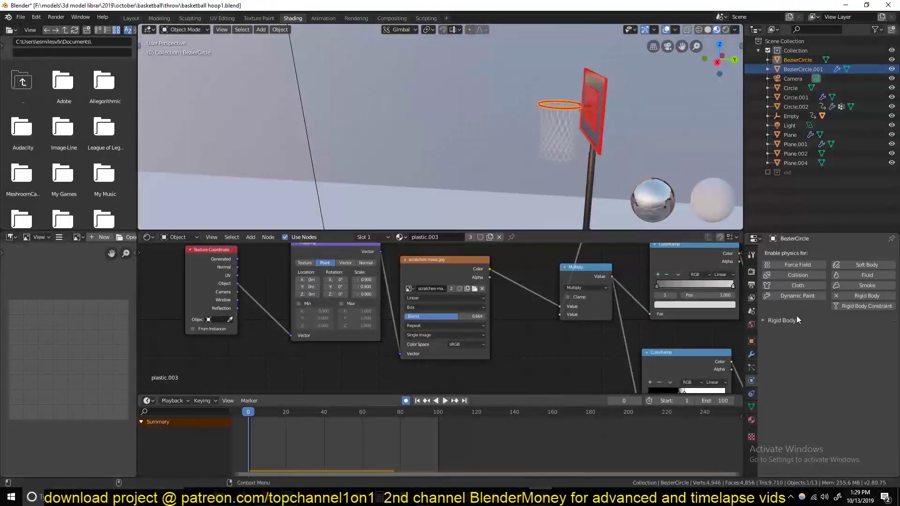
click(856, 391)
click(846, 451)
key(space)
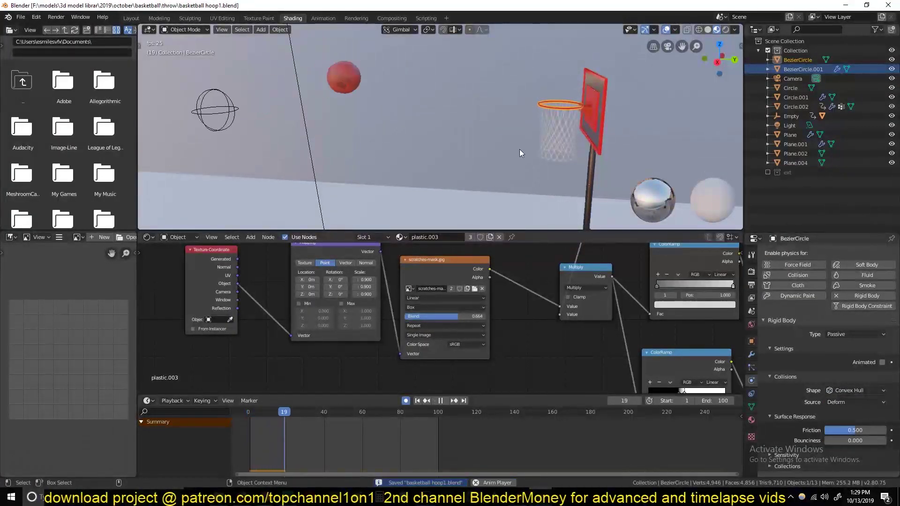
key(Escape)
key(ctrl+s)
Replay the throw from the side to check rim collisions, then select the net.
middle_drag(520, 162, 502, 173)
key(space)
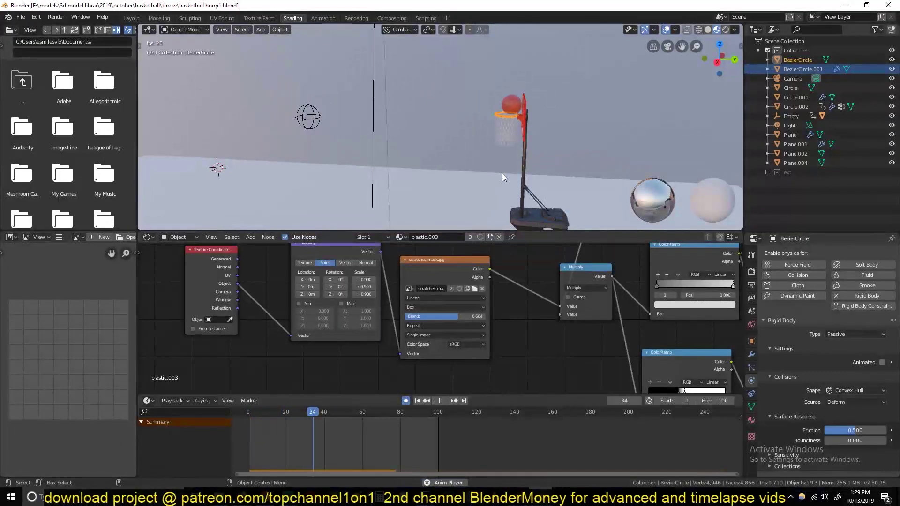
key(Escape)
key(space)
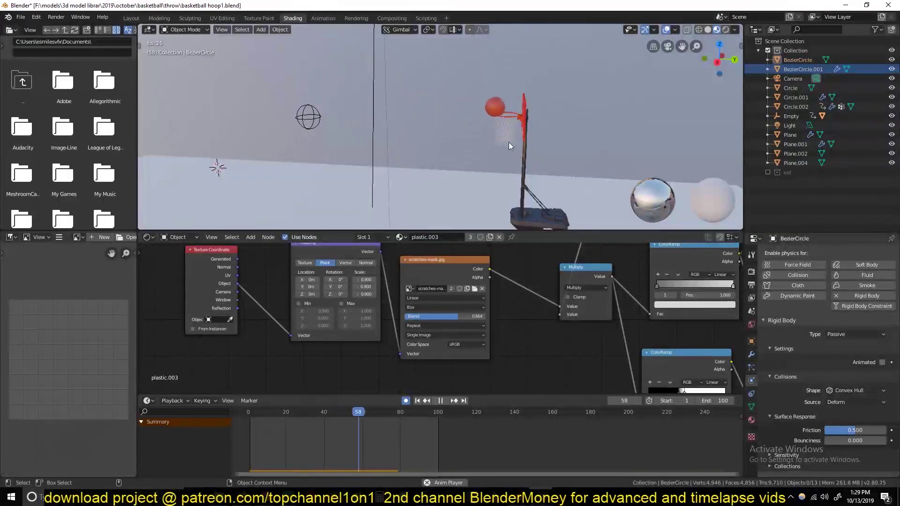
click(507, 140)
key(ctrl+s)
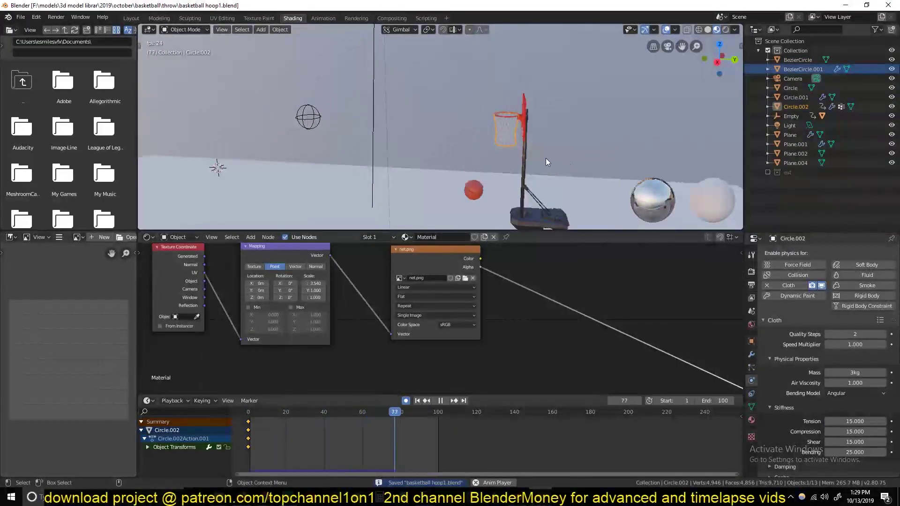
Switch the net's cloth Bending Model from Angular to Linear.
click(854, 393)
mouse_move(576, 173)
middle_down()
mouse_move(587, 180)
mouse_move(422, 150)
middle_up()
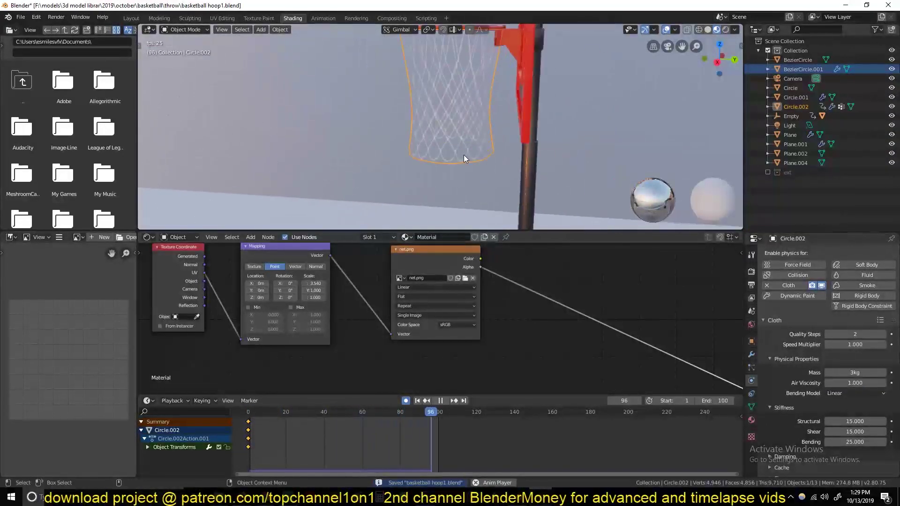
scroll(431, 160, down, 5)
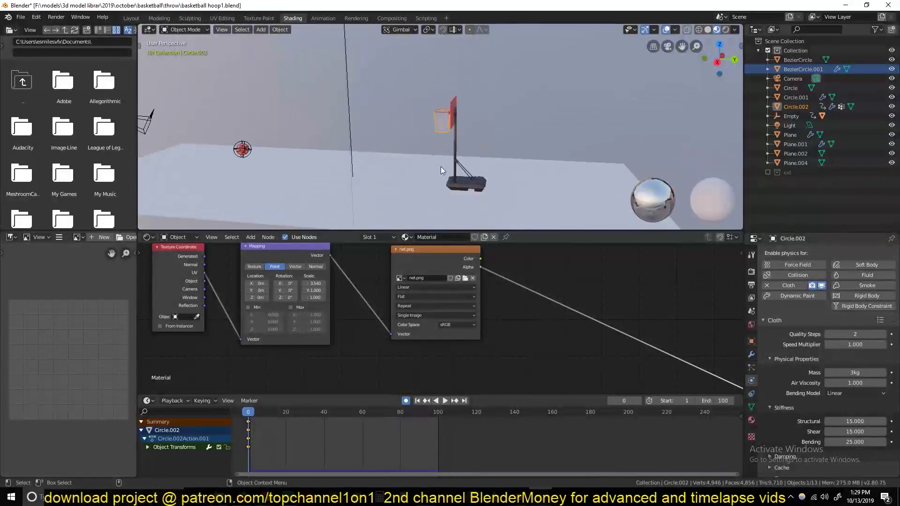
middle_drag(464, 170, 469, 164)
scroll(466, 178, up, 6)
Replay the throw from the first frame to watch the ball and net at the hoop.
key(space)
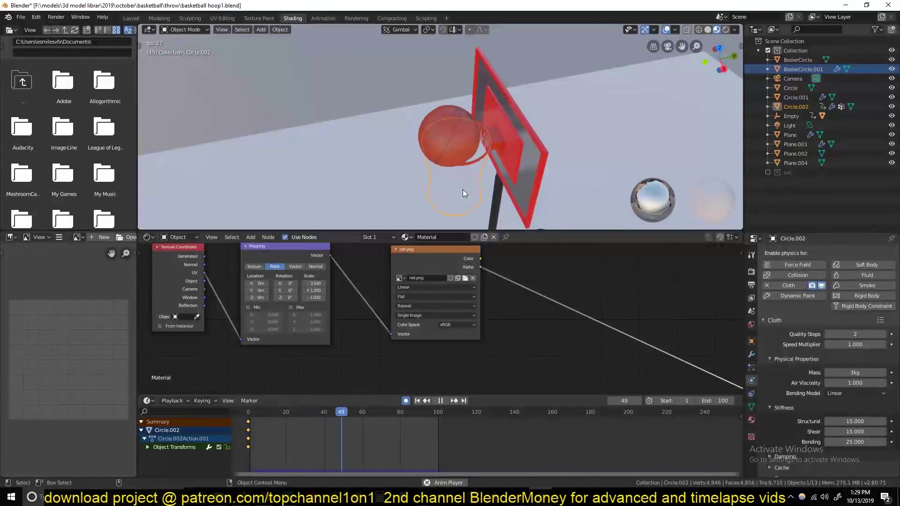
click(482, 107)
key(shift+Left)
key(space)
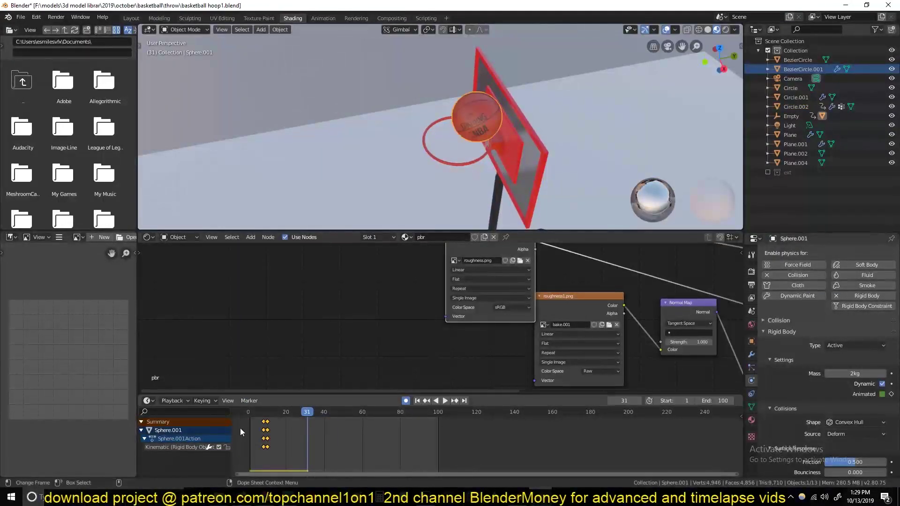
scroll(283, 190, down, 4)
key(shift+Left)
mouse_move(283, 195)
middle_down()
mouse_move(426, 190)
mouse_move(433, 142)
middle_up()
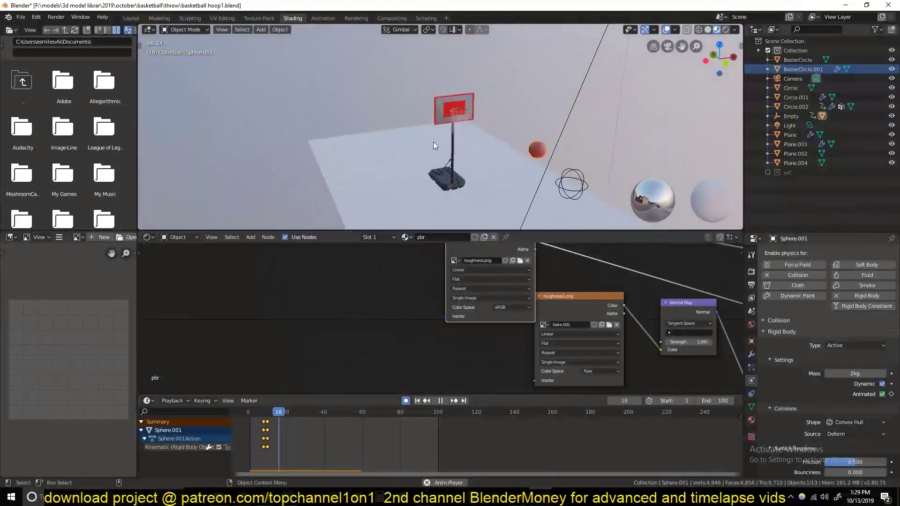
scroll(433, 141, up, 3)
key(space)
scroll(421, 140, down, 3)
Select the throw's Empty, replay the adjusted throw from the first frame, and save.
click(455, 117)
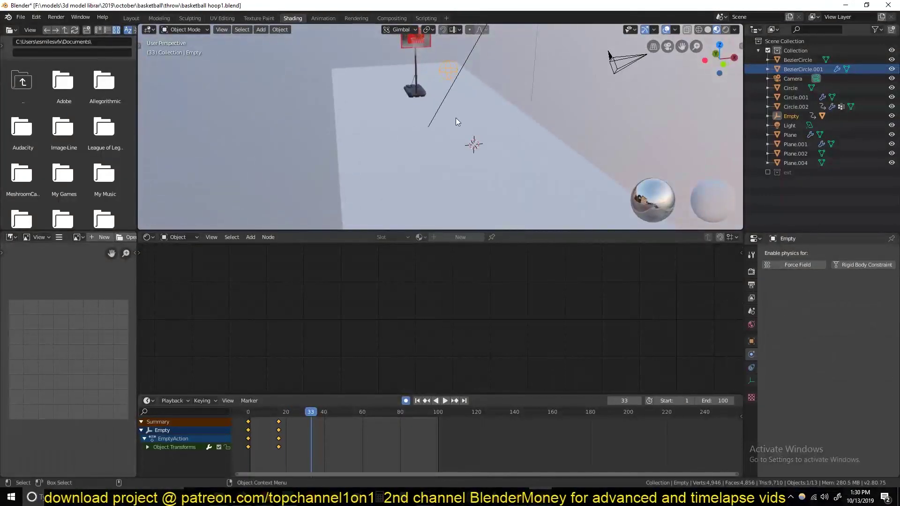
key(Down)
key(KP_7)
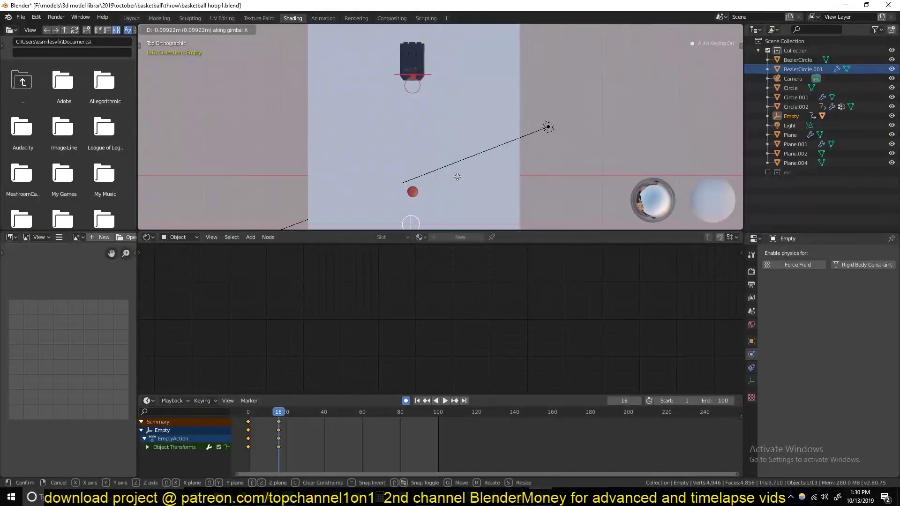
key(shift+Left)
key(space)
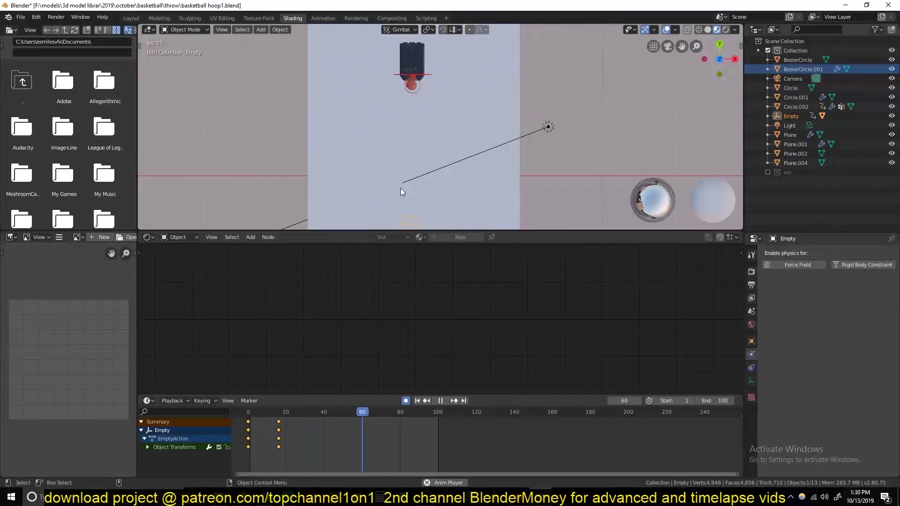
key(space)
key(ctrl+s)
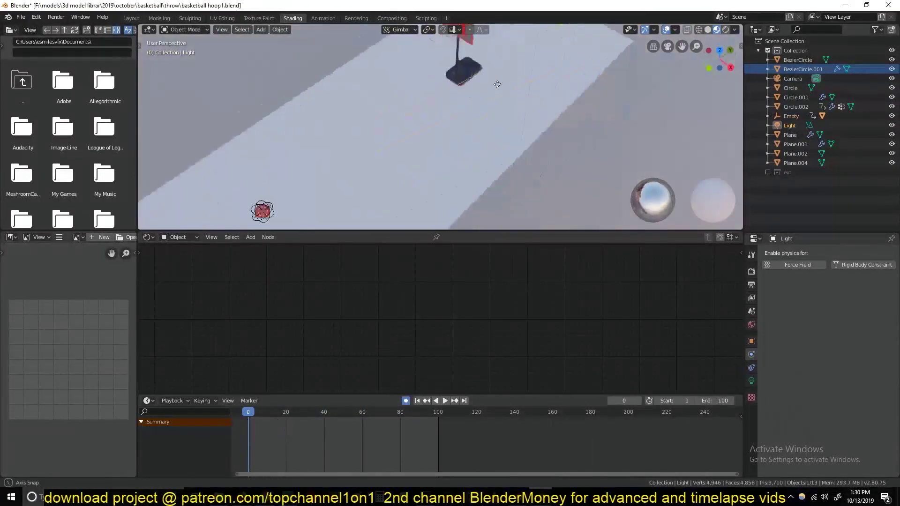
key(space)
Orbit in on the basketball and hoop rim, select the rim, and save.
scroll(491, 111, up, 3)
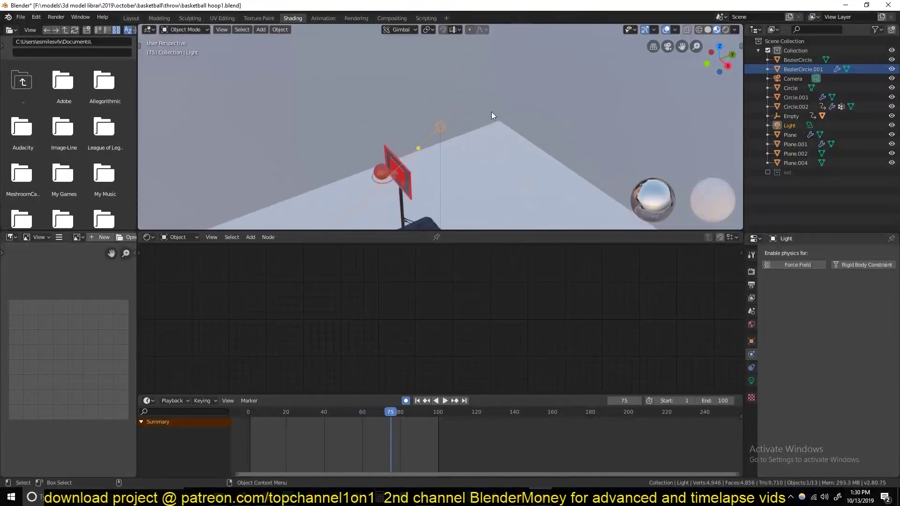
click(384, 178)
mouse_move(398, 173)
middle_down()
mouse_move(395, 129)
mouse_move(382, 109)
middle_up()
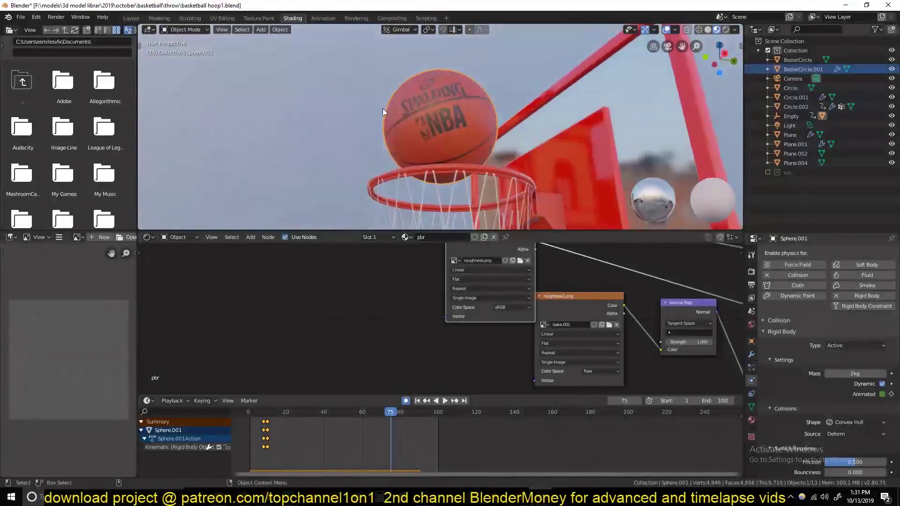
scroll(383, 108, up, 2)
click(436, 122)
mouse_move(458, 148)
middle_down()
mouse_move(461, 96)
mouse_move(493, 170)
middle_up()
key(ctrl+s)
Set the hoop rim's rigid-body collision shape to Mesh and replay the throw.
click(494, 170)
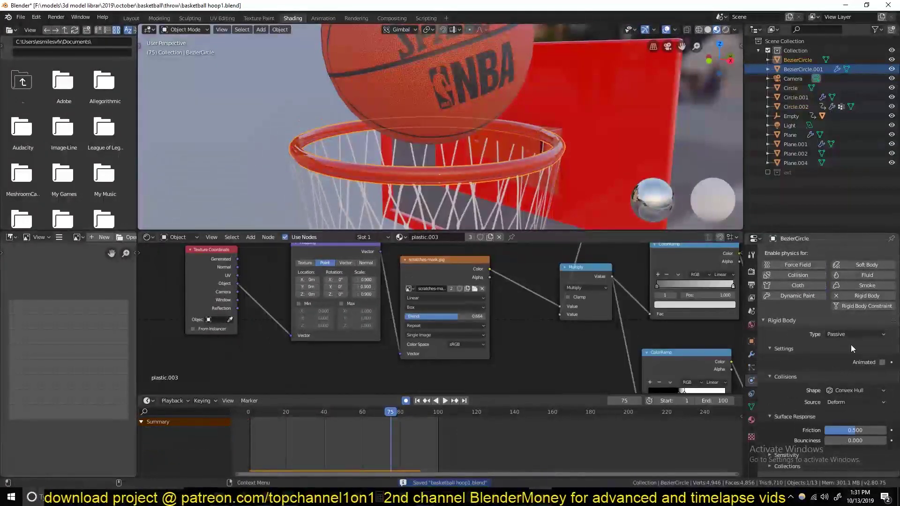
click(856, 391)
click(844, 463)
click(251, 434)
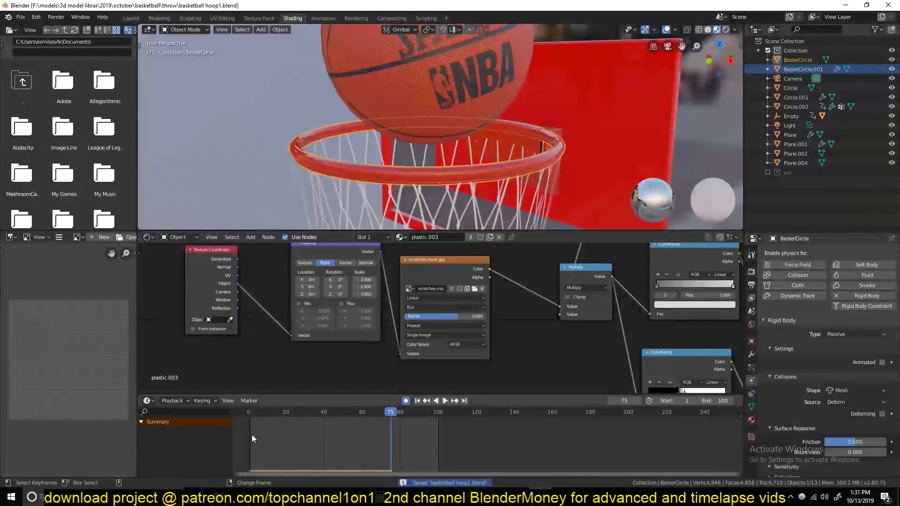
key(space)
mouse_move(269, 164)
middle_down()
mouse_move(279, 165)
mouse_move(282, 101)
mouse_move(237, 134)
middle_up()
key(Escape)
Save, replay the throw, and collapse the basketball's rigid body settings.
click(429, 84)
key(ctrl+s)
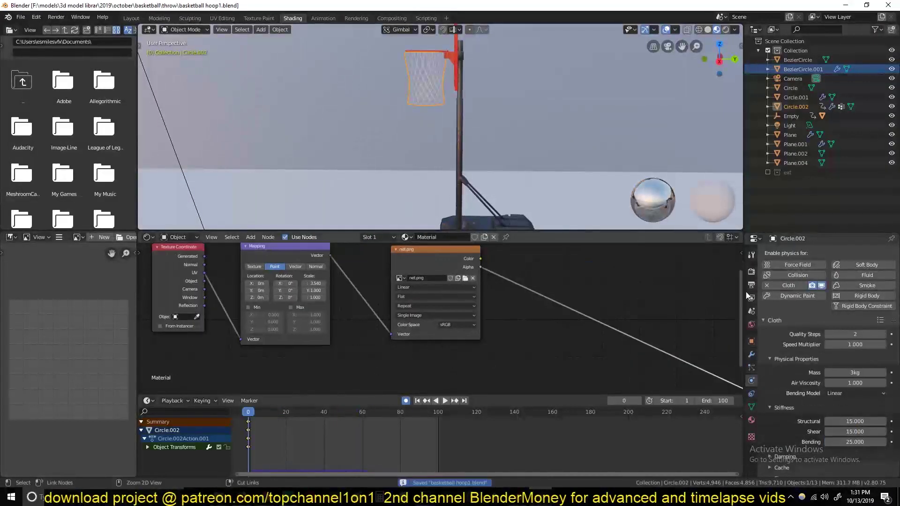
scroll(411, 88, down, 3)
key(space)
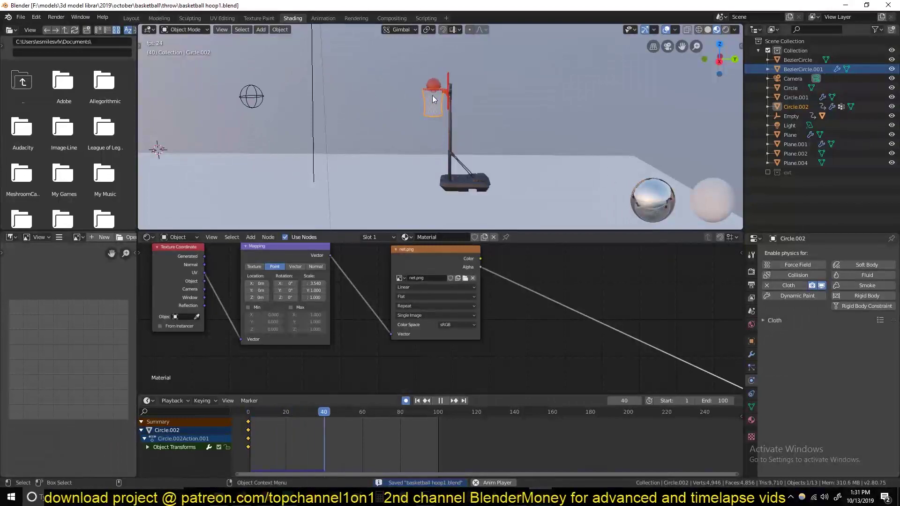
key(Escape)
click(158, 150)
click(781, 331)
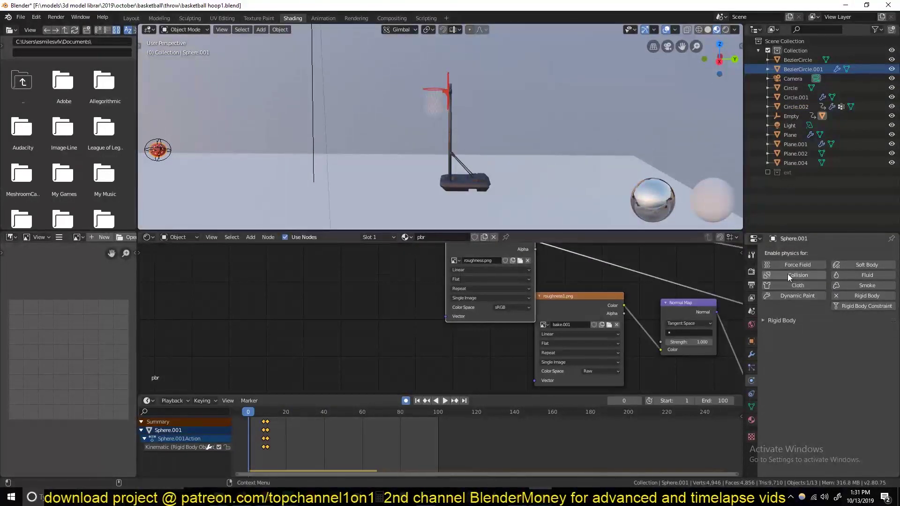
Select the net Circle.002, zoom in on it, and enter Edit Mode.
key(space)
click(436, 119)
key(Escape)
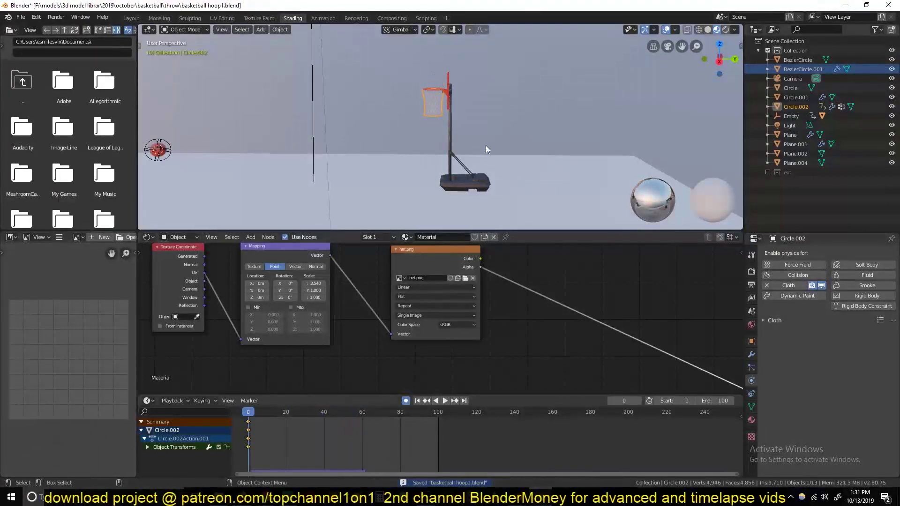
middle_drag(485, 145, 454, 168)
scroll(453, 168, up, 5)
key(Tab)
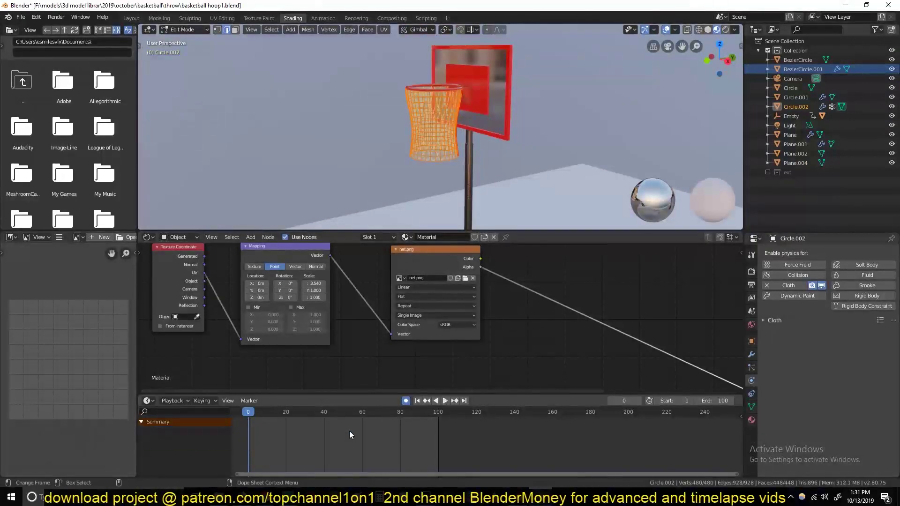
Fatten the net slightly around a selected edge with Alt+S, then leave Edit Mode.
key(alt+a)
mouse_move(422, 141)
middle_down()
mouse_move(452, 137)
mouse_move(422, 141)
middle_up()
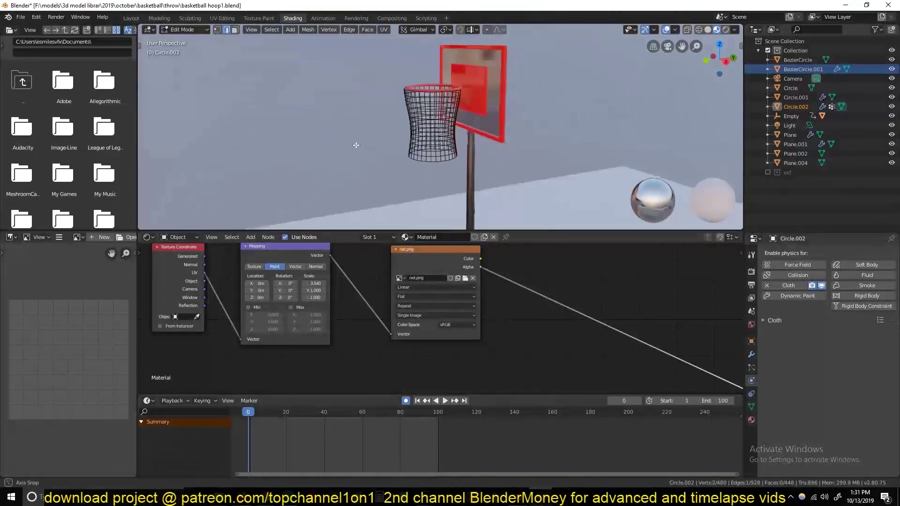
scroll(422, 141, up, 3)
click(398, 155)
key(alt+s)
click(399, 154)
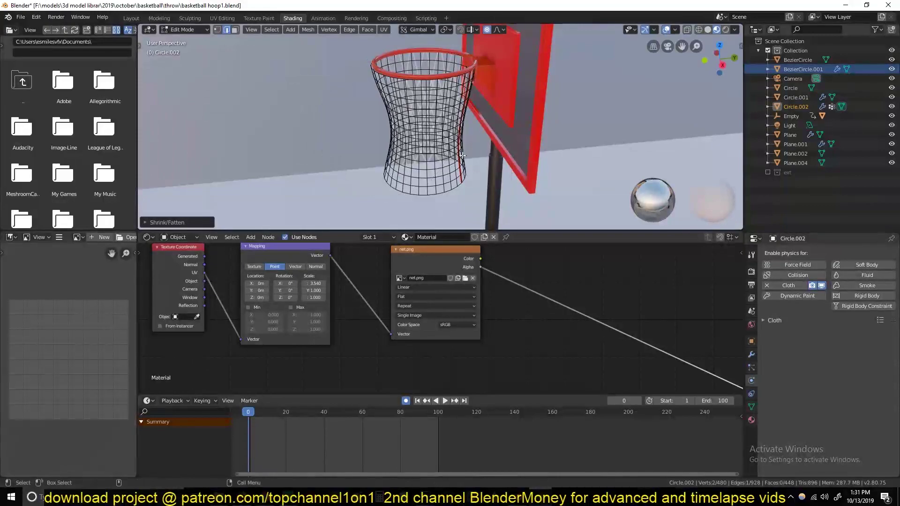
mouse_move(400, 152)
middle_down()
mouse_move(412, 141)
mouse_move(416, 177)
middle_up()
key(Tab)
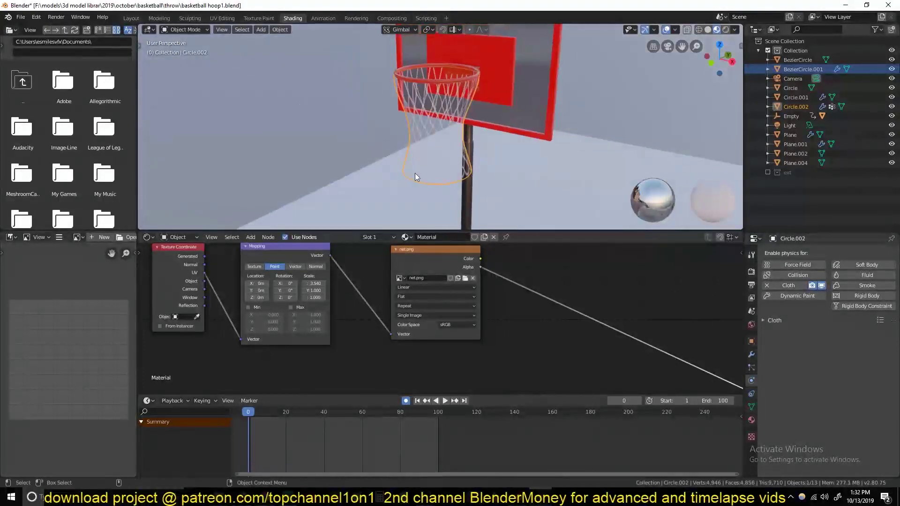
Enter Edit Mode on the pole and switch the viewport to solid shading.
middle_drag(490, 145, 431, 103)
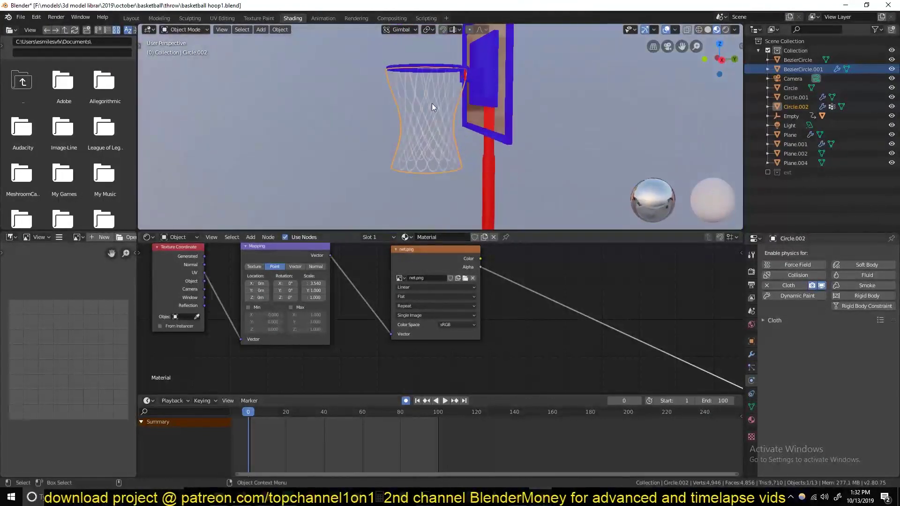
click(495, 151)
key(Tab)
key(Tab)
click(708, 29)
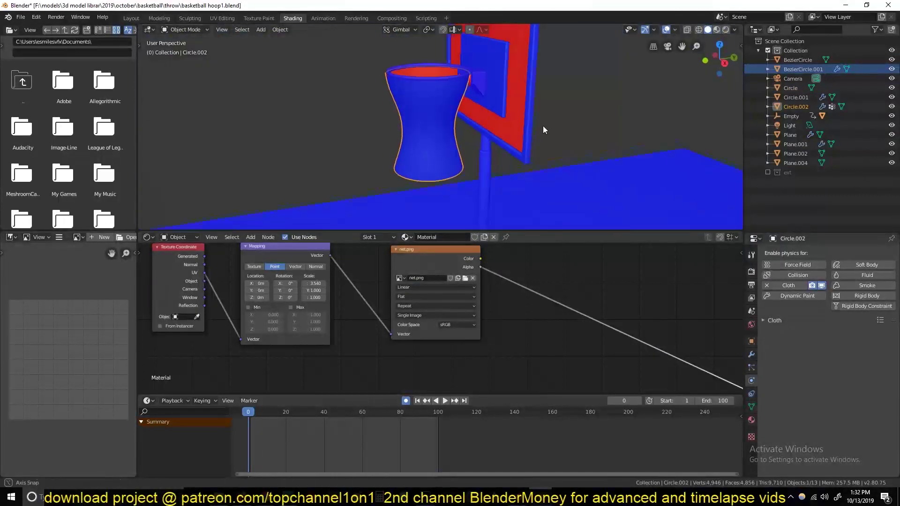
click(519, 125)
key(Tab)
Select a backboard face in face-select mode, leave Edit Mode, and save.
key(3)
click(527, 117)
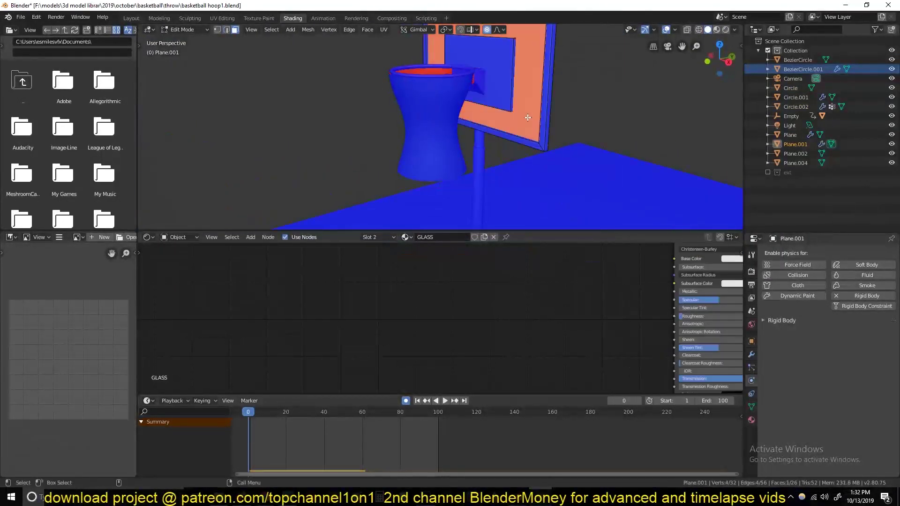
key(Tab)
mouse_move(261, 219)
middle_down()
mouse_move(452, 178)
mouse_move(457, 133)
mouse_move(515, 93)
middle_up()
key(ctrl+s)
Select the net and replay the throw in Material Preview shading.
click(452, 131)
click(665, 30)
click(717, 29)
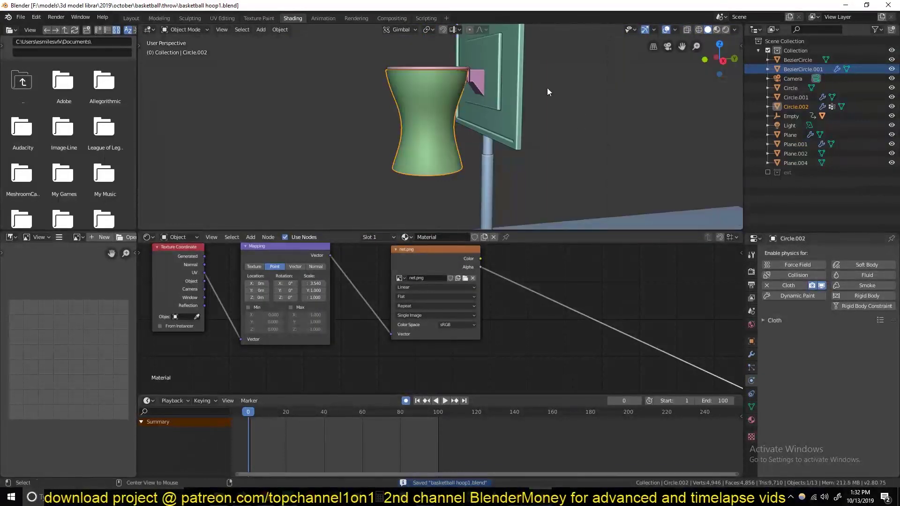
key(space)
scroll(499, 141, down, 4)
middle_drag(519, 125, 485, 133)
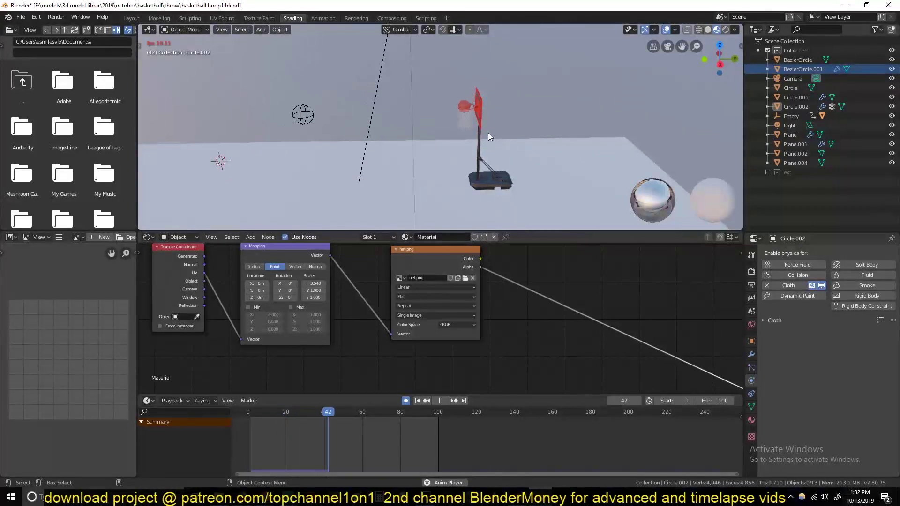
key(Escape)
Scale the Empty's throw keyframes in time by about 0.92 so the ball arrives sooner.
click(221, 158)
key(KP_3)
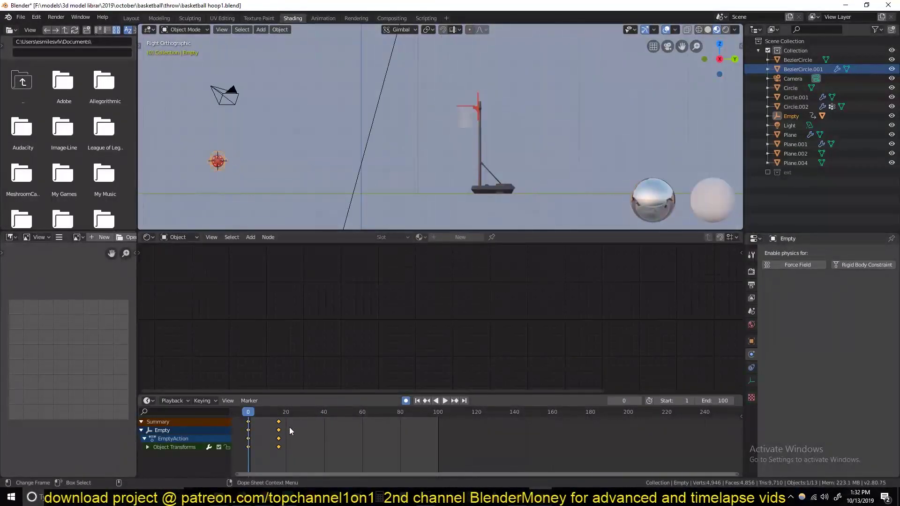
key(space)
key(Escape)
key(s)
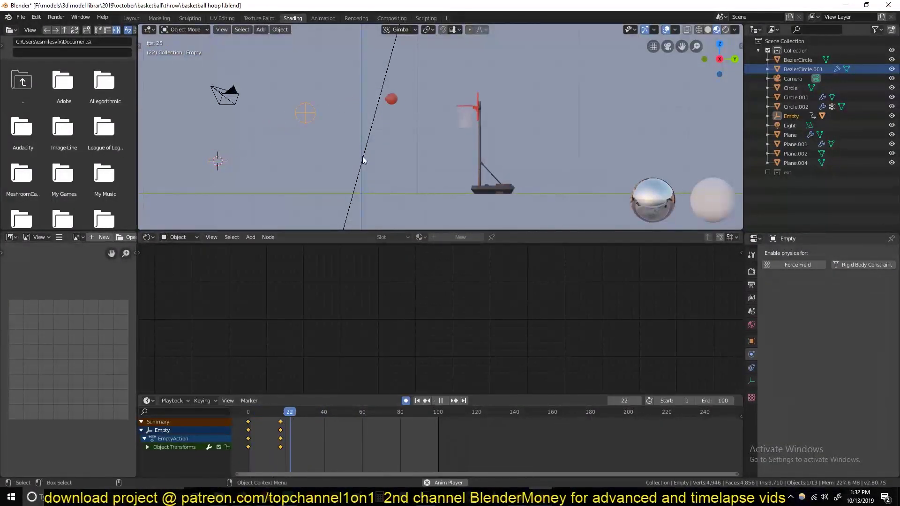
click(314, 416)
Replay the shortened throw through the camera view and select the net.
key(space)
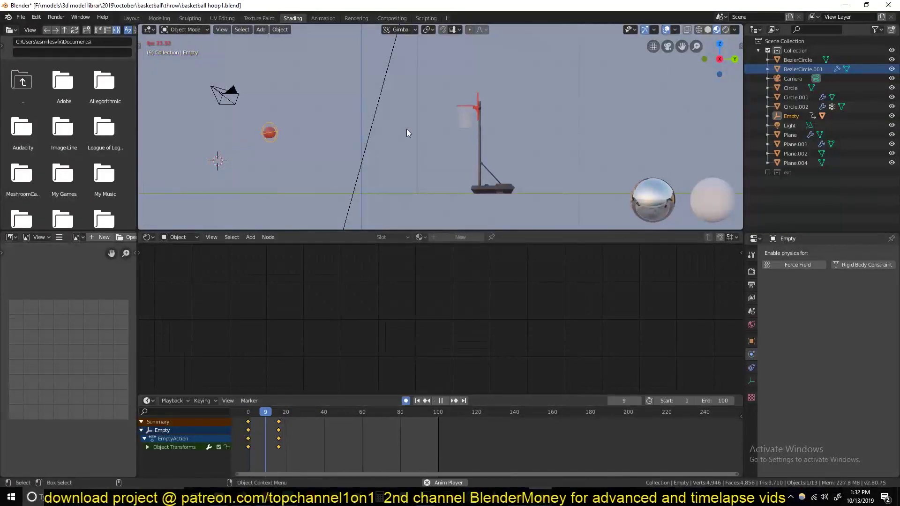
key(KP_0)
click(568, 117)
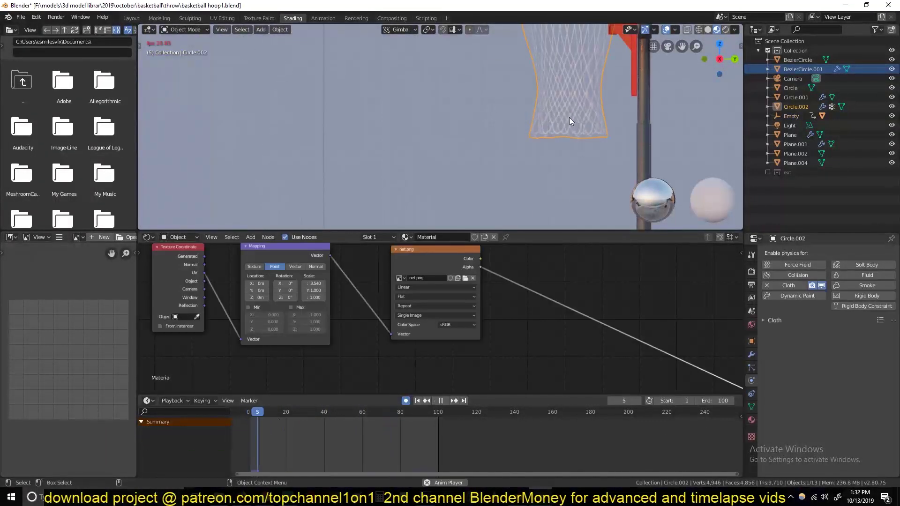
key(space)
scroll(566, 160, down, 4)
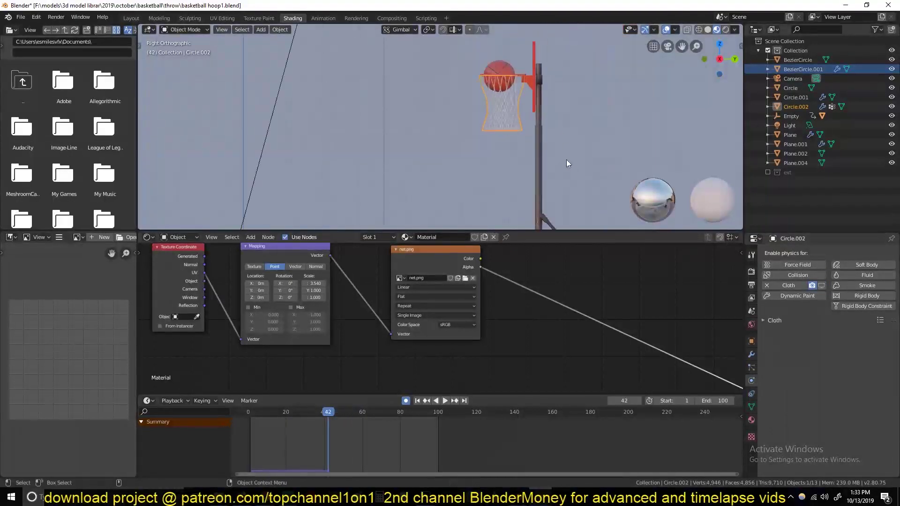
Enable the net's cloth simulation and replay the throw from the start.
click(769, 285)
key(space)
key(shift+Left)
middle_drag(288, 210, 412, 267)
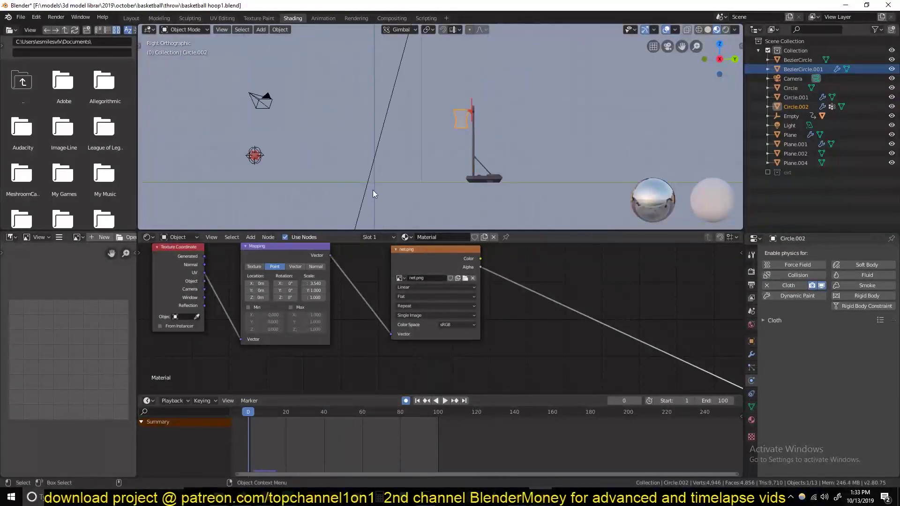
scroll(412, 271, down, 1)
scroll(426, 159, down, 3)
middle_drag(426, 159, 429, 178)
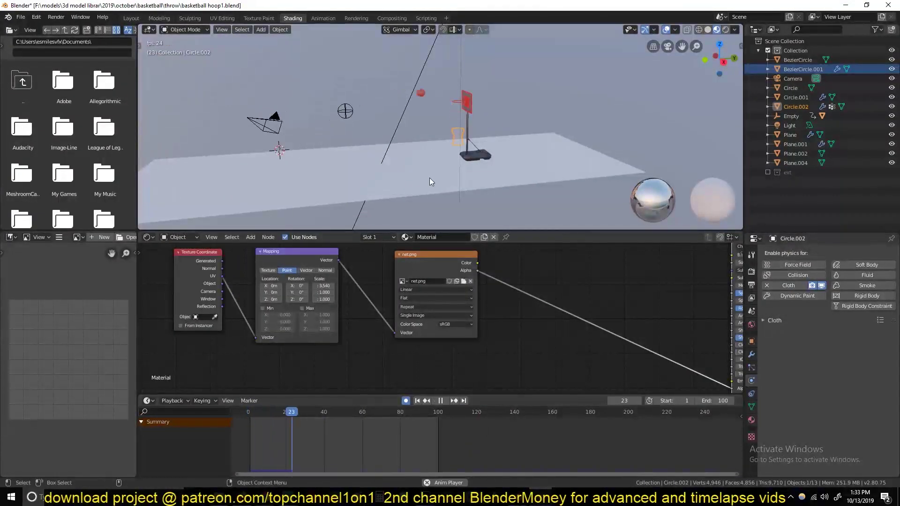
Set the net cloth's Shape Pin Group to 'Group' and scrub to frame 34 to check.
key(Escape)
click(248, 411)
scroll(474, 94, up, 4)
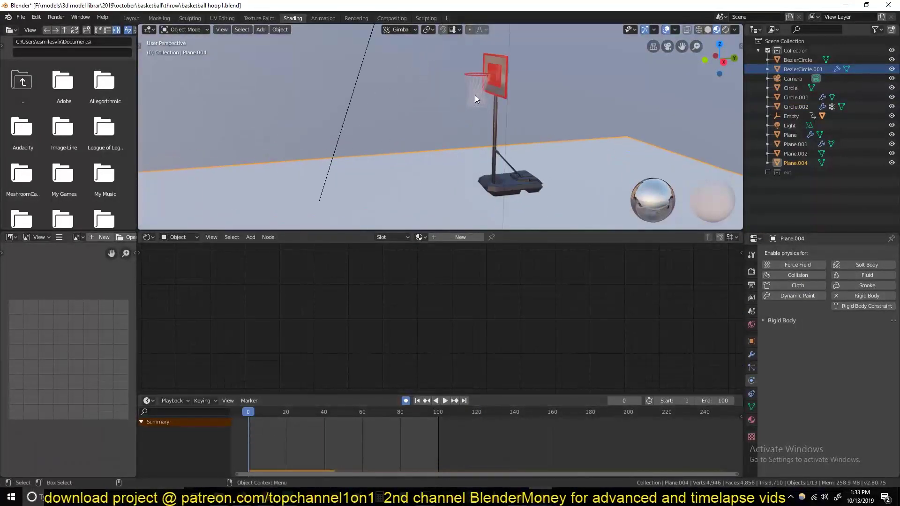
click(799, 320)
scroll(836, 423, down, 8)
key(z)
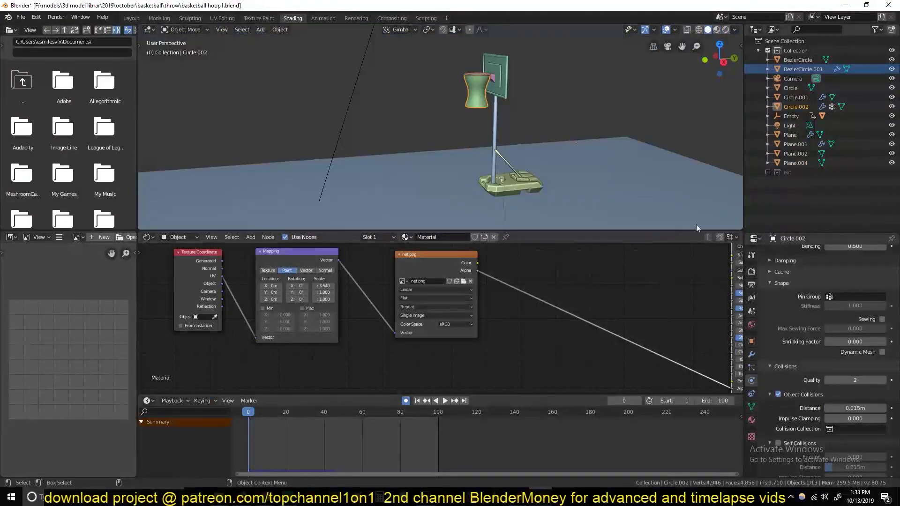
scroll(808, 403, down, 2)
click(845, 255)
click(844, 268)
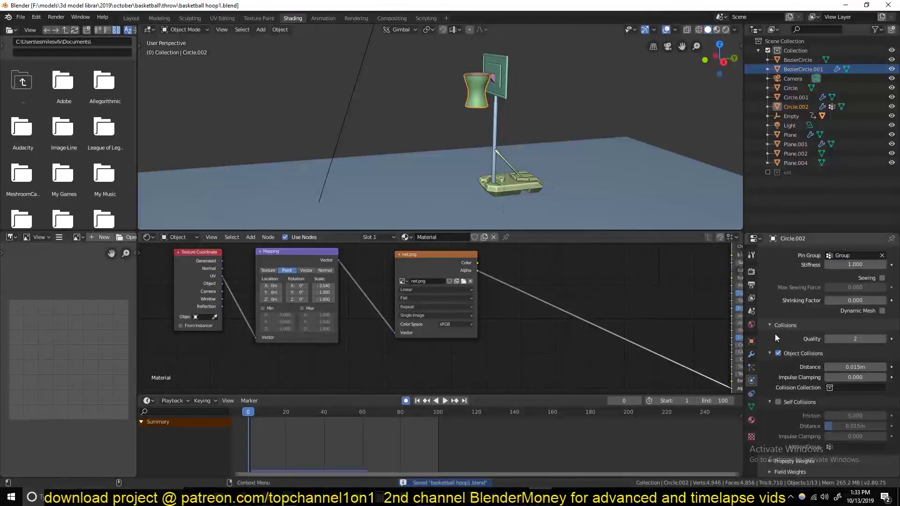
drag(263, 423, 312, 429)
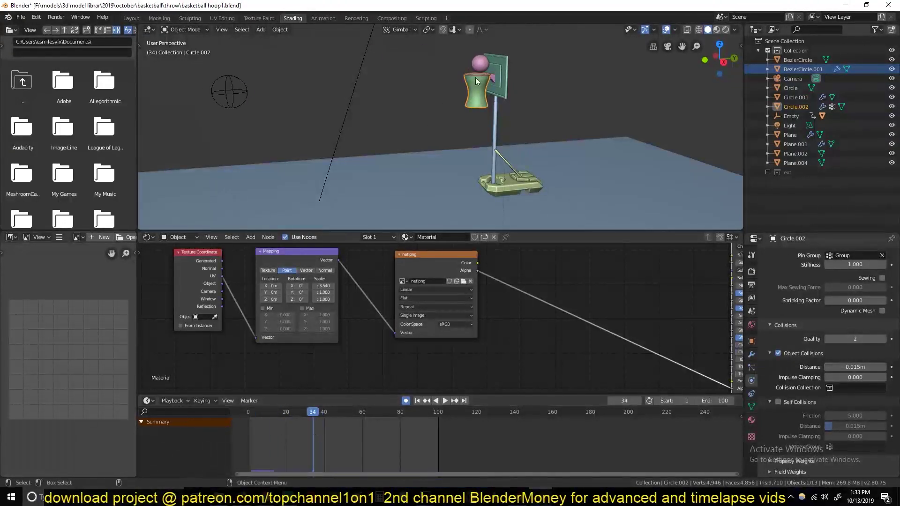
Select the basketball and clear its parent with Alt+P.
click(479, 64)
key(shift+Left)
scroll(373, 105, down, 2)
key(alt+p)
click(373, 105)
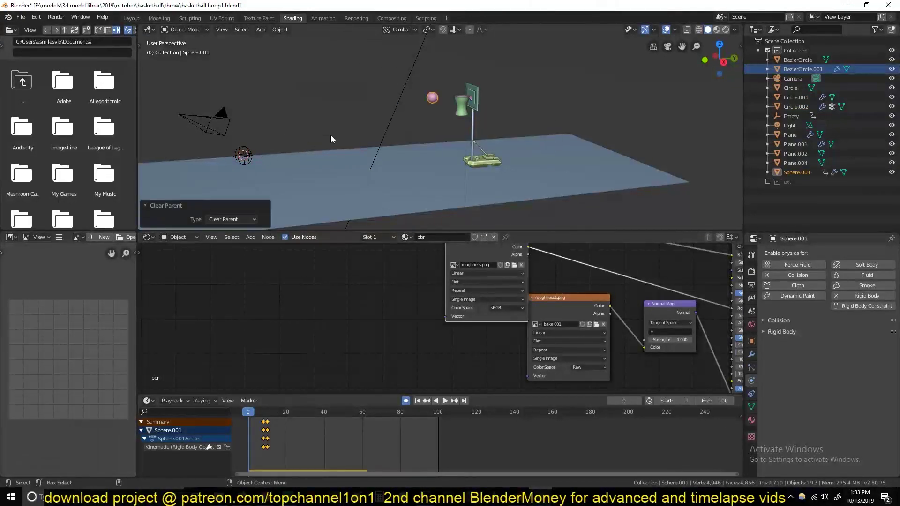
Move the ball over the hoop in top view, keyframe it, and test playback.
key(KP_7)
key(g)
click(370, 93)
key(KP_1)
key(i)
key(space)
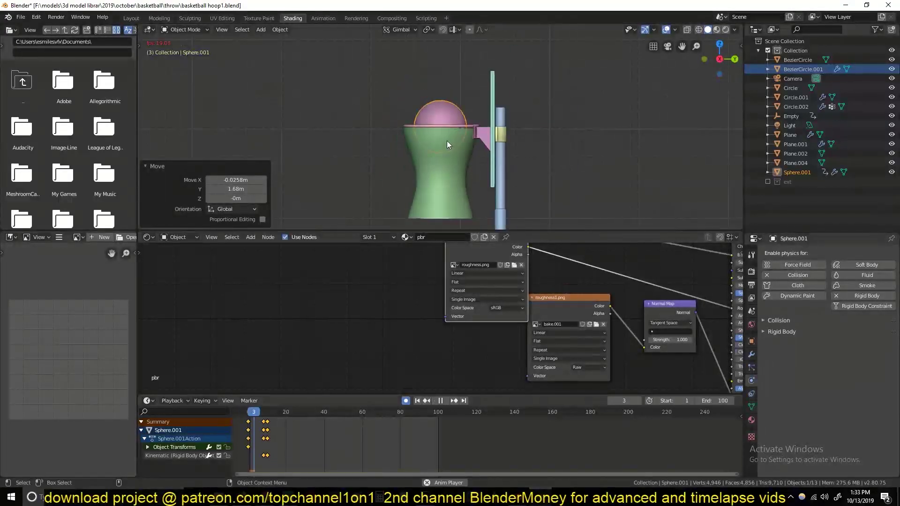
key(Escape)
Raise the ball along Z, keyframe its starting position, and go to frame 22.
middle_drag(445, 141, 485, 168)
key(g)
key(z)
click(449, 118)
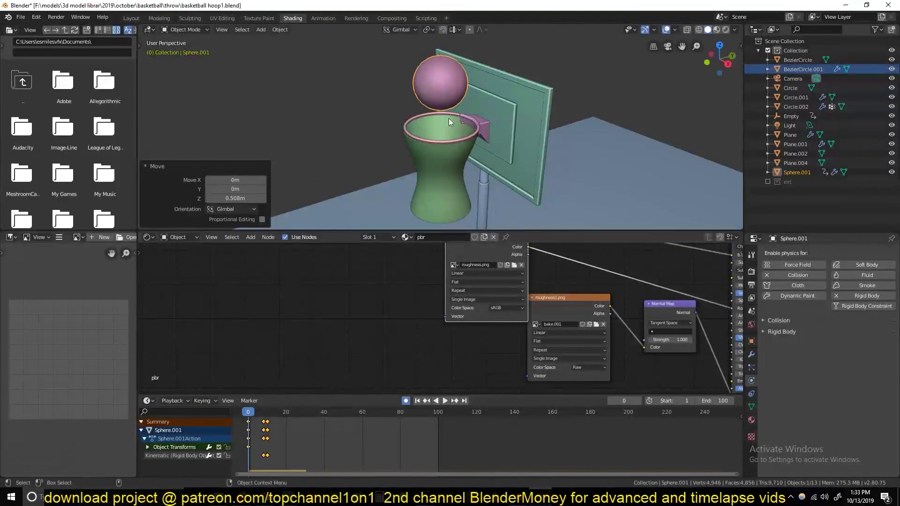
key(g)
click(371, 176)
click(290, 411)
Keyframe the ball inside the hoop at frame 22, replay it, and save.
middle_drag(401, 181, 421, 178)
key(i)
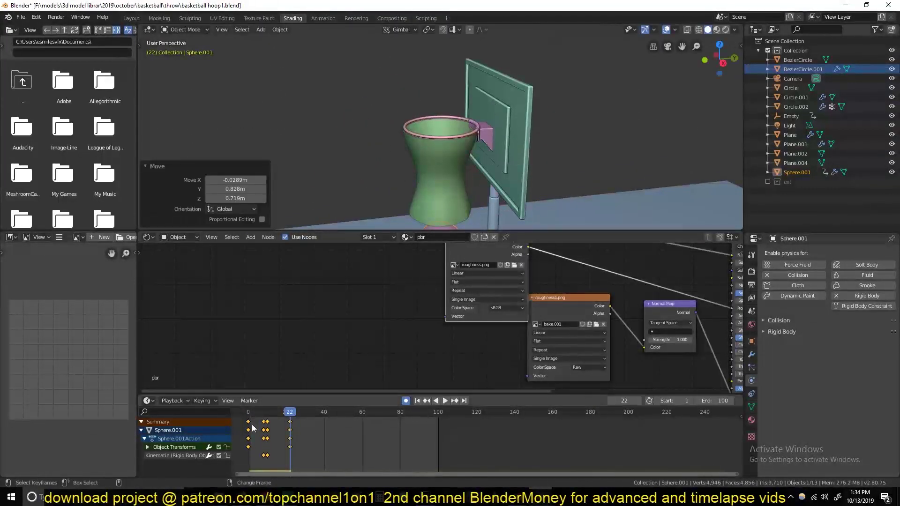
click(248, 411)
key(space)
key(Escape)
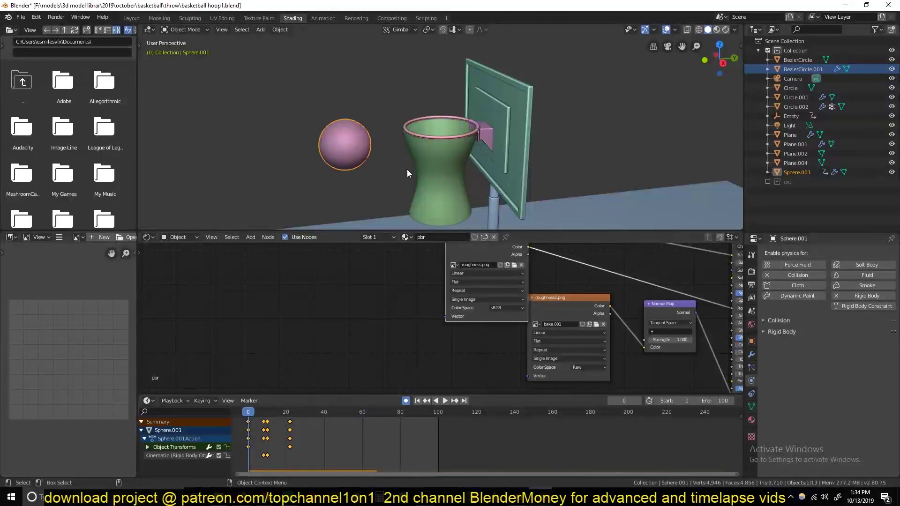
key(ctrl+s)
click(438, 172)
Show the net's modifiers, save, and play the cloth simulation in Material Preview.
click(751, 354)
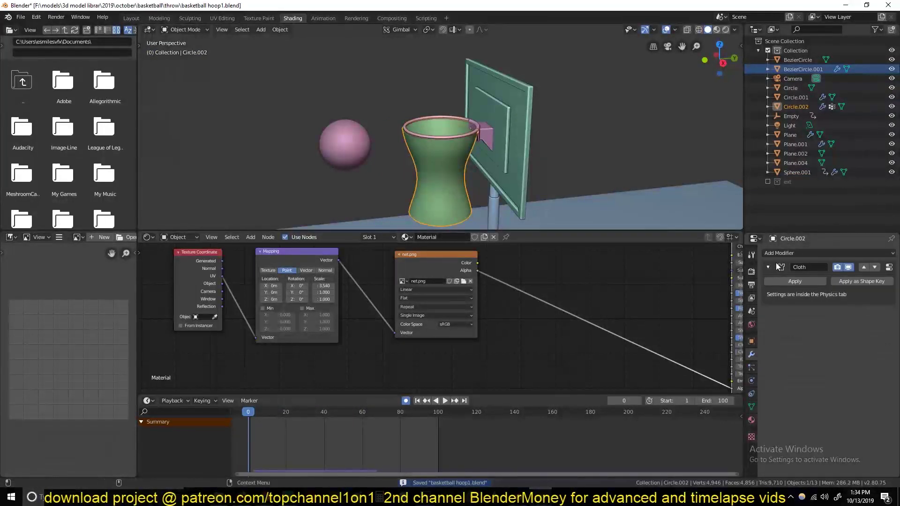
scroll(502, 144, up, 3)
key(ctrl+s)
key(space)
mouse_move(497, 170)
middle_down()
mouse_move(492, 136)
mouse_move(486, 151)
middle_up()
key(z)
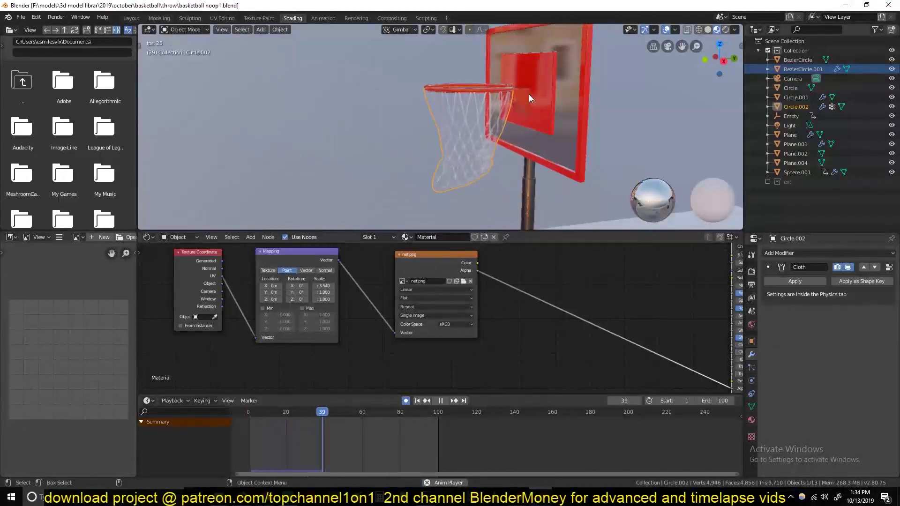
key(Escape)
Scale the net's pinched middle edge loop outward in Edit Mode.
key(Tab)
key(z)
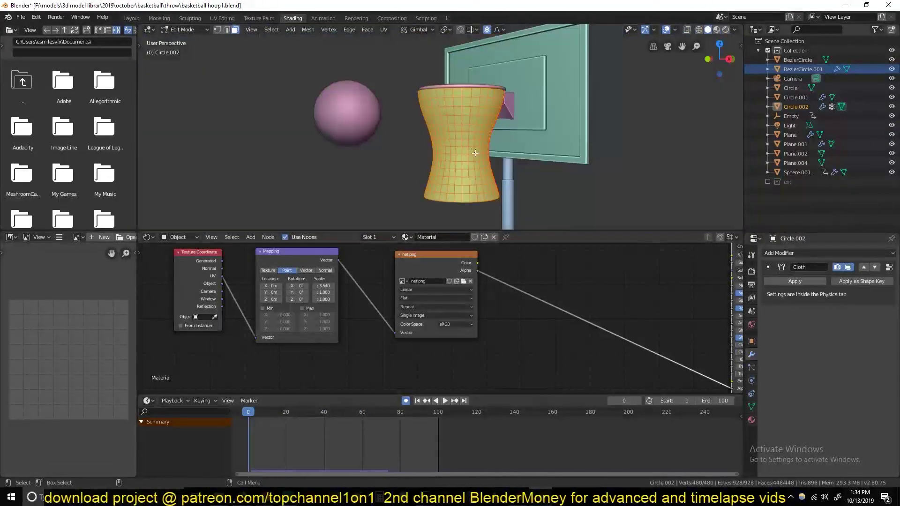
alt+click(476, 149)
key(s)
click(586, 90)
key(Tab)
Replay the cloth simulation with the widened net and save the file.
key(space)
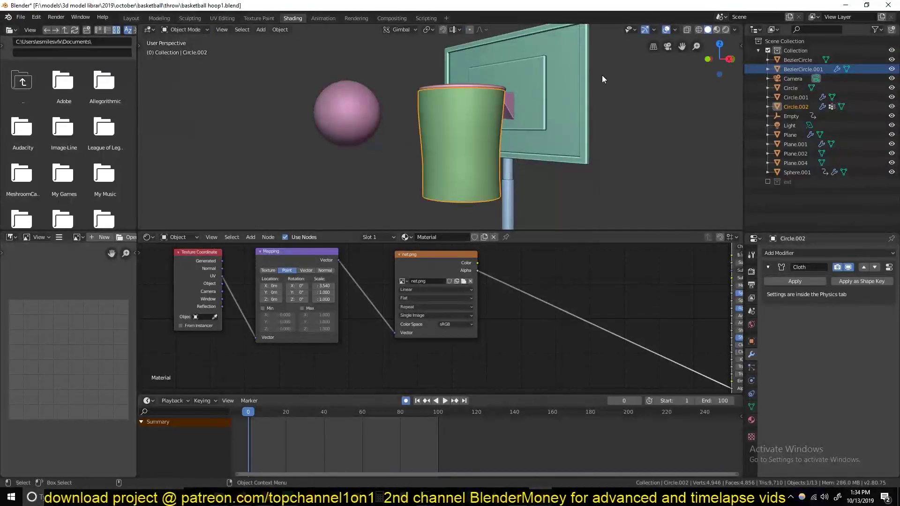
key(Escape)
middle_drag(595, 83, 533, 123)
key(ctrl+s)
key(Tab)
click(674, 29)
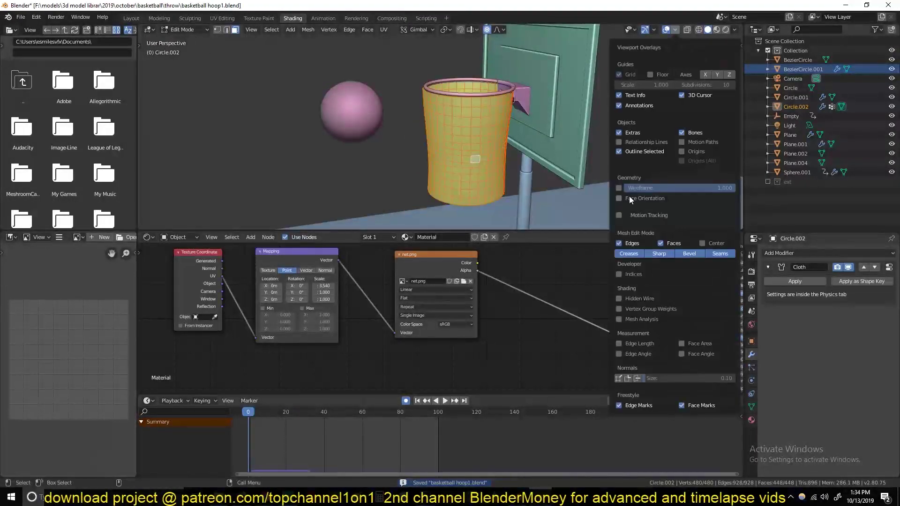
key(Tab)
Turn on the Face Orientation overlay to check the net's face directions during playback.
click(675, 29)
click(619, 198)
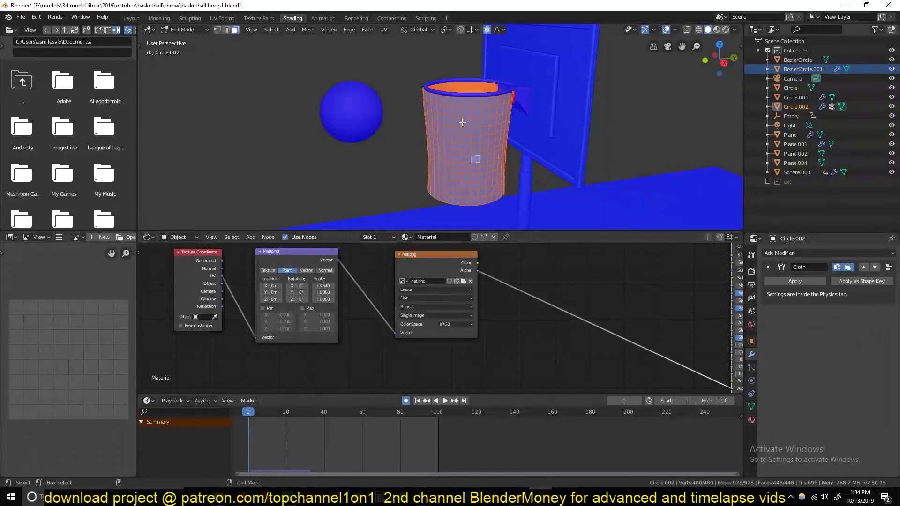
key(space)
key(shift+Left)
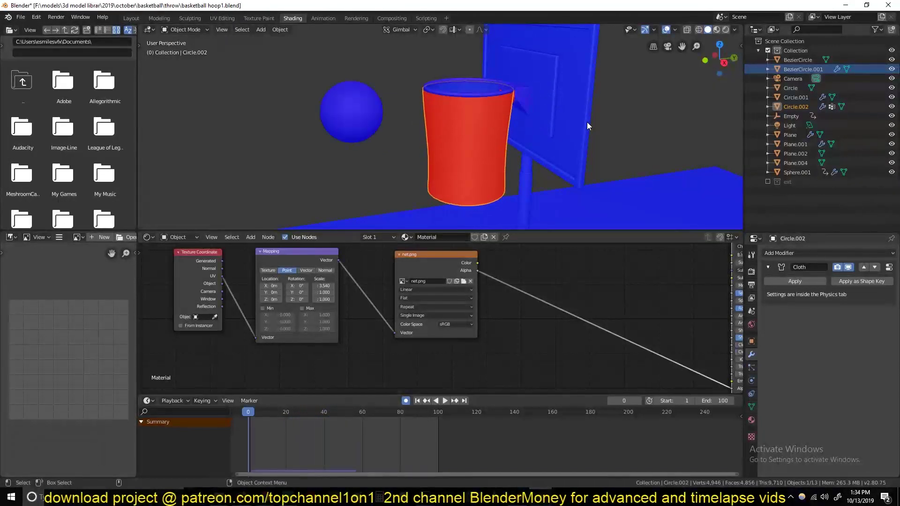
key(Escape)
click(675, 29)
Hide the face orientation colouring, select the ball and play back its current animation.
click(619, 198)
click(357, 119)
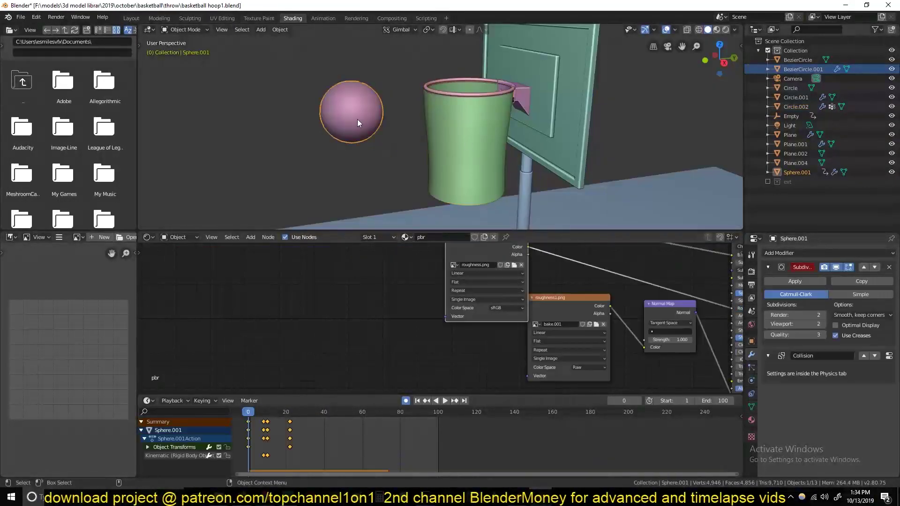
mouse_move(357, 119)
middle_down()
mouse_move(342, 167)
mouse_move(401, 167)
middle_up()
key(space)
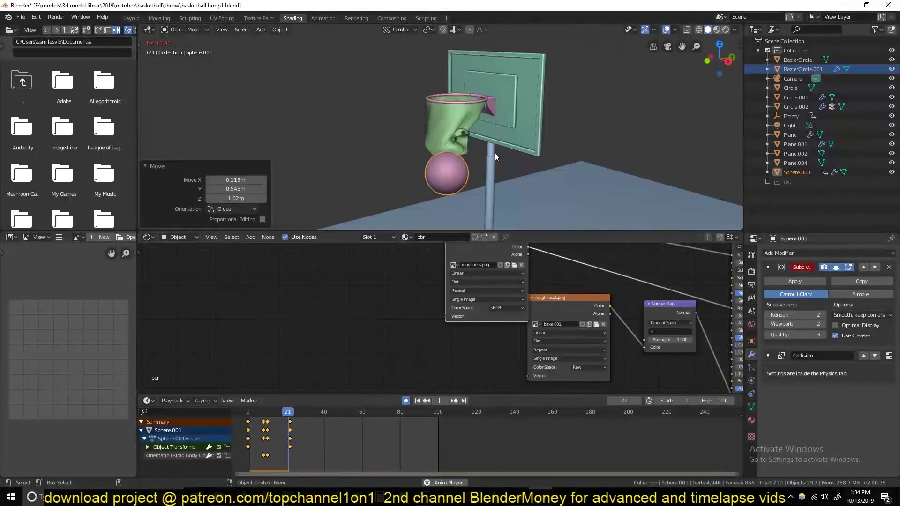
middle_drag(459, 149, 452, 137)
key(Escape)
Delete the ball's own movement keyframes in the Dope Sheet.
click(290, 425)
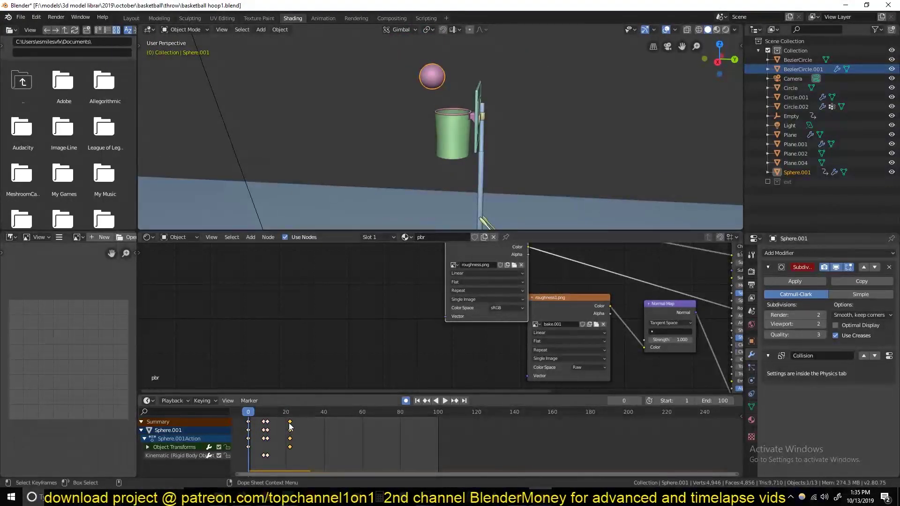
key(Delete)
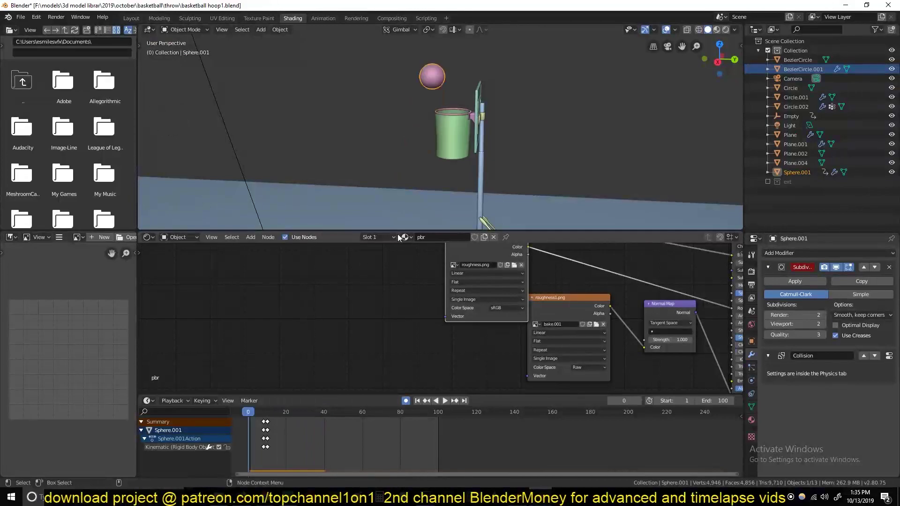
scroll(424, 141, down, 4)
middle_drag(425, 141, 356, 160)
Parent the ball to the animated Empty with Object (Keep Transform).
click(344, 170)
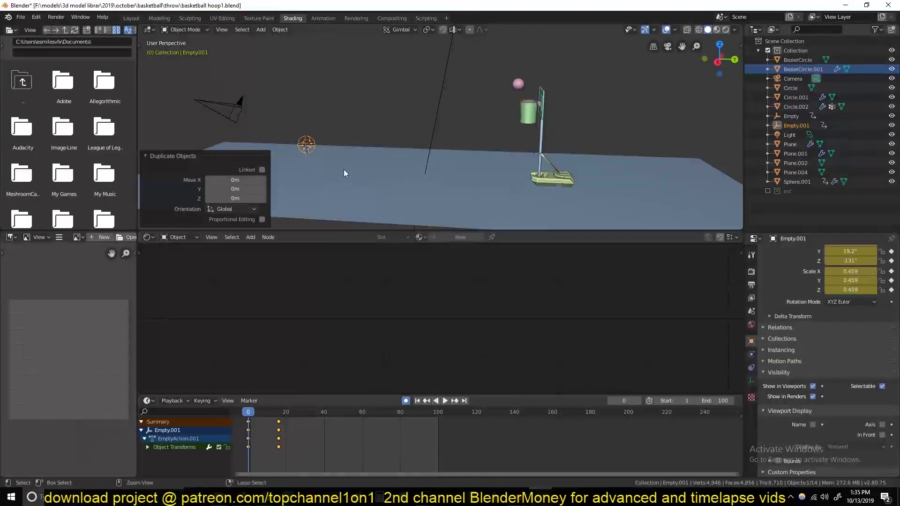
click(509, 87)
shift+click(319, 136)
key(ctrl+p)
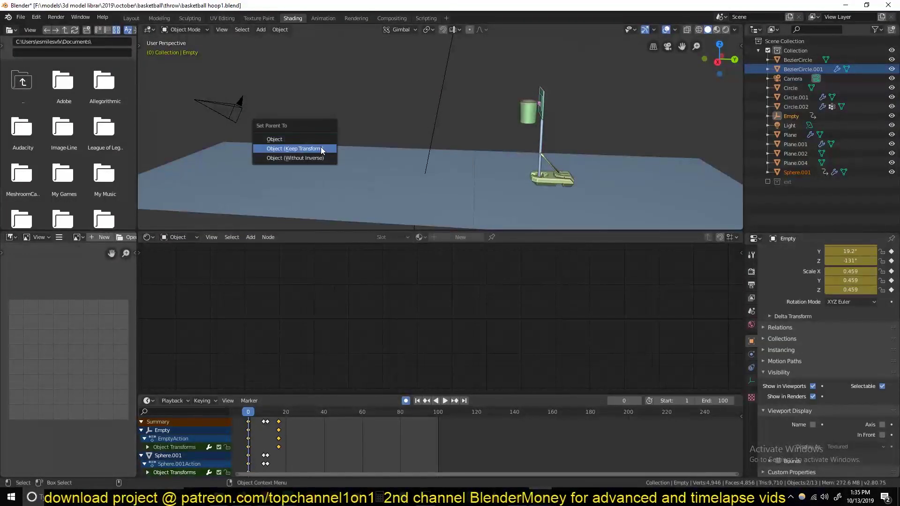
click(320, 147)
Replay the parented throw animation and save the file.
key(space)
key(Escape)
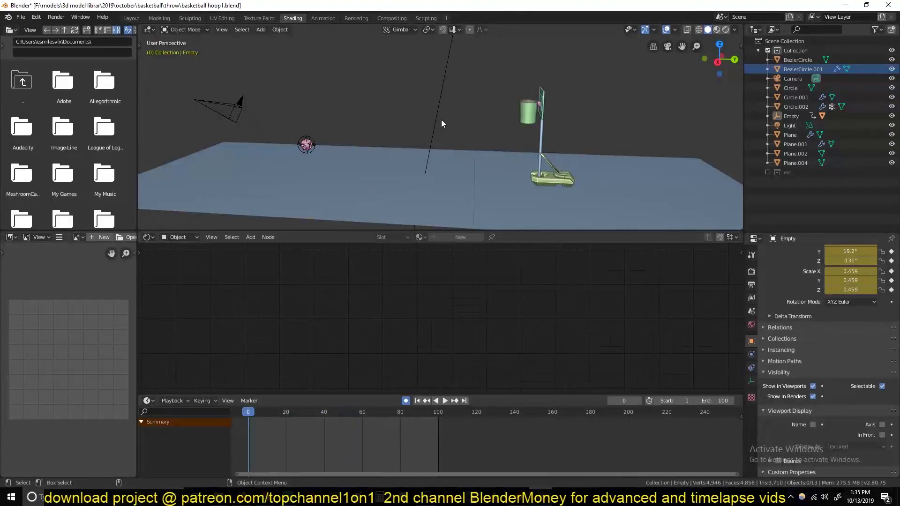
scroll(440, 119, up, 3)
key(ctrl+s)
click(592, 101)
middle_drag(591, 101, 537, 176)
Replay the animation twice to check the net's current cloth behaviour.
scroll(567, 179, up, 3)
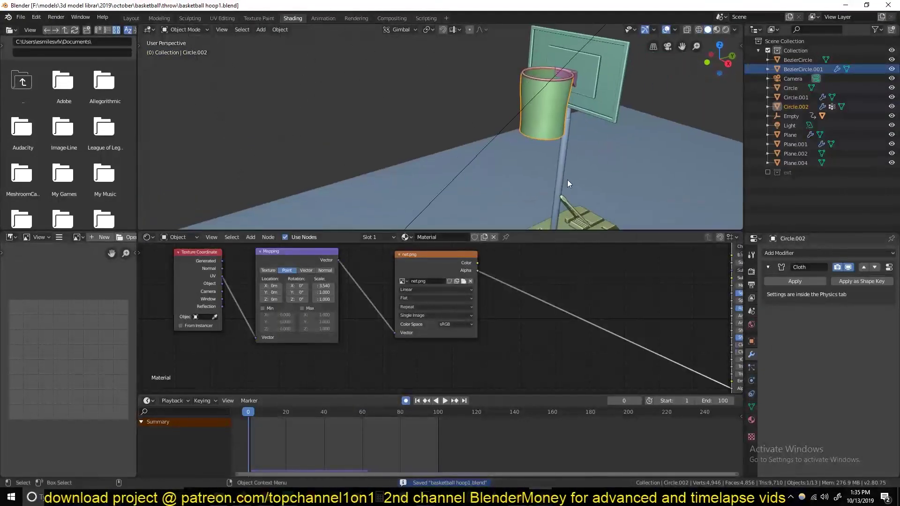
scroll(537, 176, down, 5)
key(space)
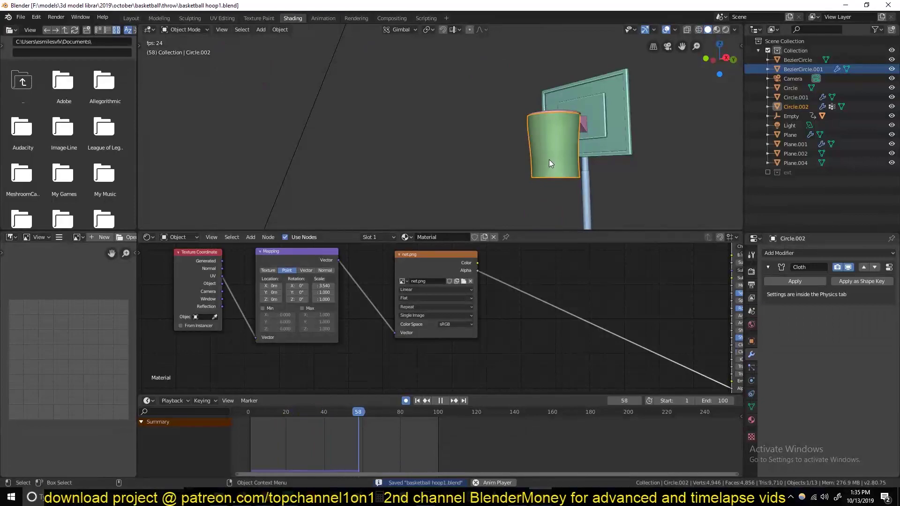
key(Escape)
key(space)
key(Escape)
scroll(589, 126, up, 3)
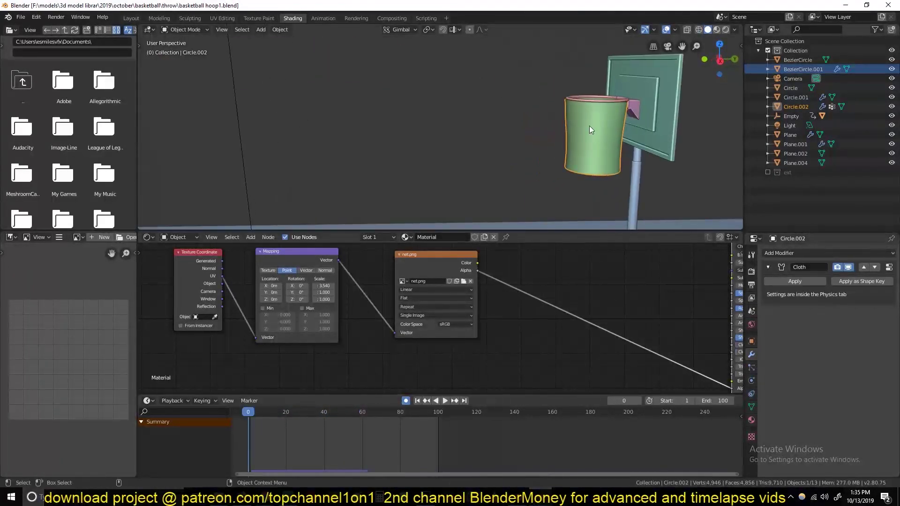
Enter Edit Mode on the net and select its top rim vertex loop.
key(Tab)
scroll(422, 97, down, 3)
key(1)
key(alt+a)
alt+click(422, 134)
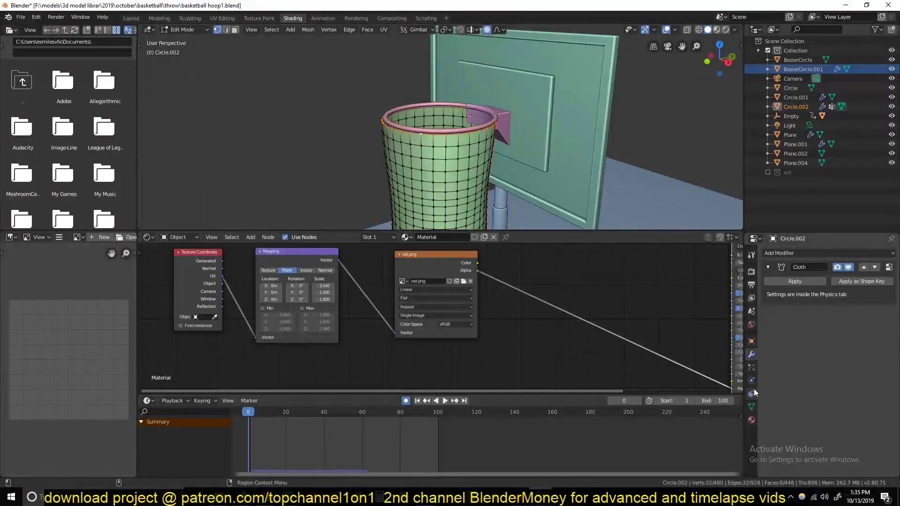
Open the net's Object Data settings and deselect stray vertices below the rim in X-ray.
click(751, 380)
click(751, 407)
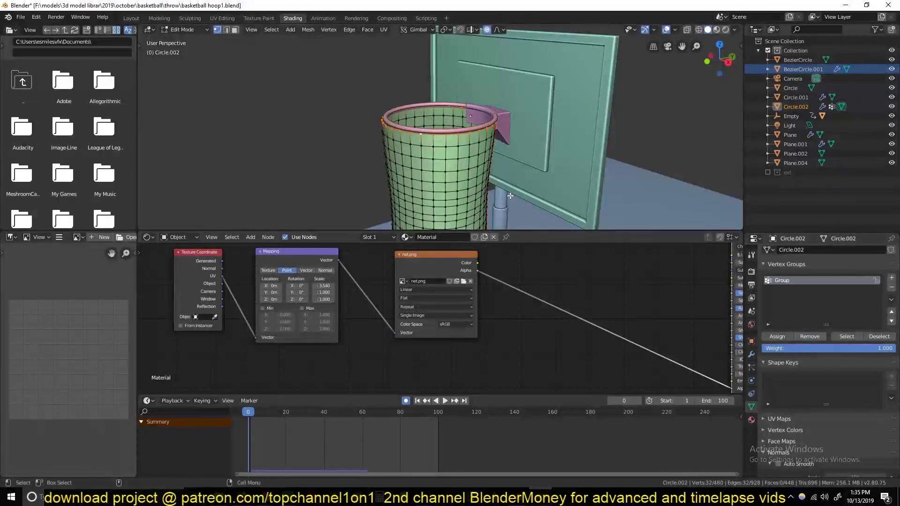
key(shift+z)
key(c)
middle_click(486, 117)
key(Escape)
key(shift+z)
key(ctrl+z)
Check the net in Weight Paint, then assign the rim vertices to Group in Edit Mode.
click(198, 30)
click(192, 93)
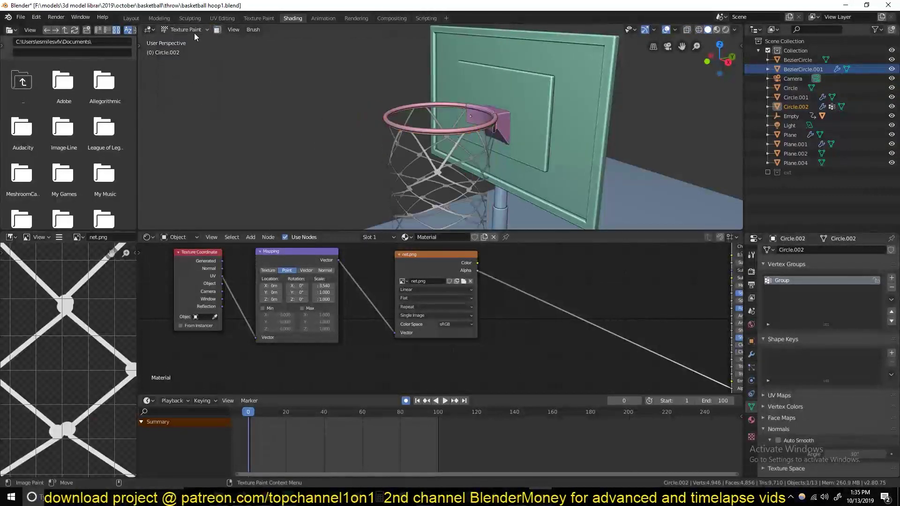
click(184, 30)
click(187, 82)
key(ctrl+Tab)
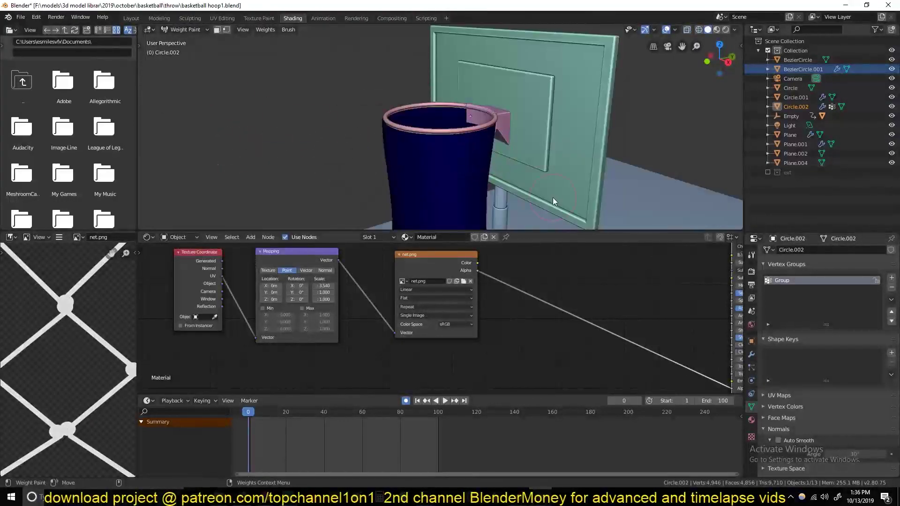
key(Tab)
click(777, 336)
Verify the rim weights in Weight Paint during the cloth simulation, then return to Object Mode.
key(ctrl+Tab)
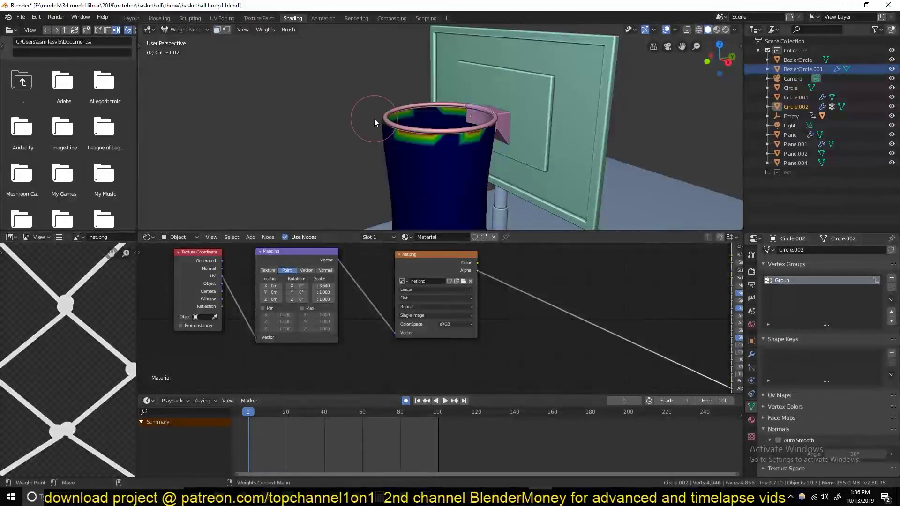
middle_drag(374, 119, 352, 128)
key(space)
click(184, 29)
click(185, 37)
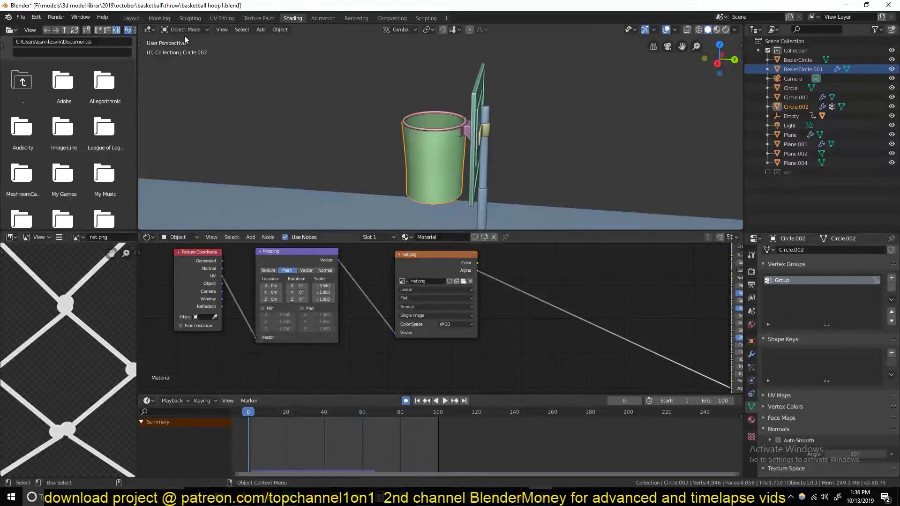
key(Escape)
Save, then clear the ball's parent with Keep Transformation.
scroll(356, 146, down, 3)
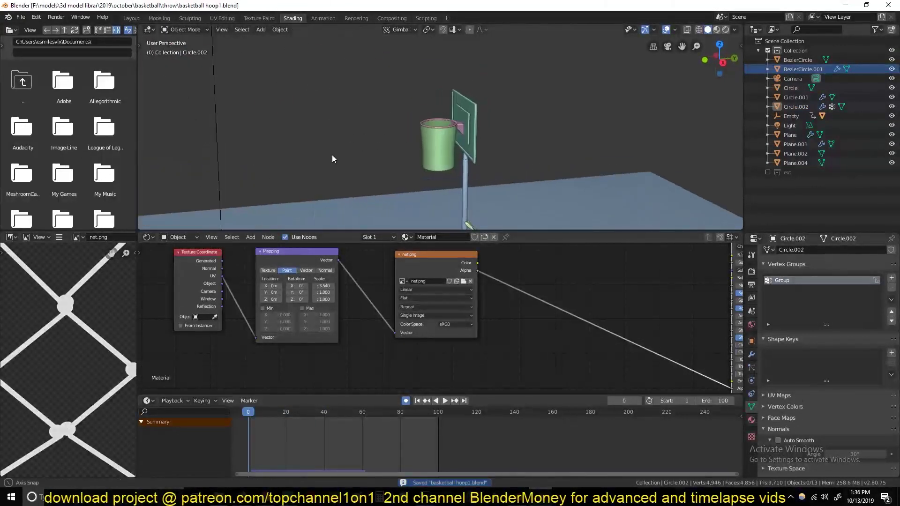
middle_drag(332, 155, 268, 187)
key(ctrl+s)
click(225, 181)
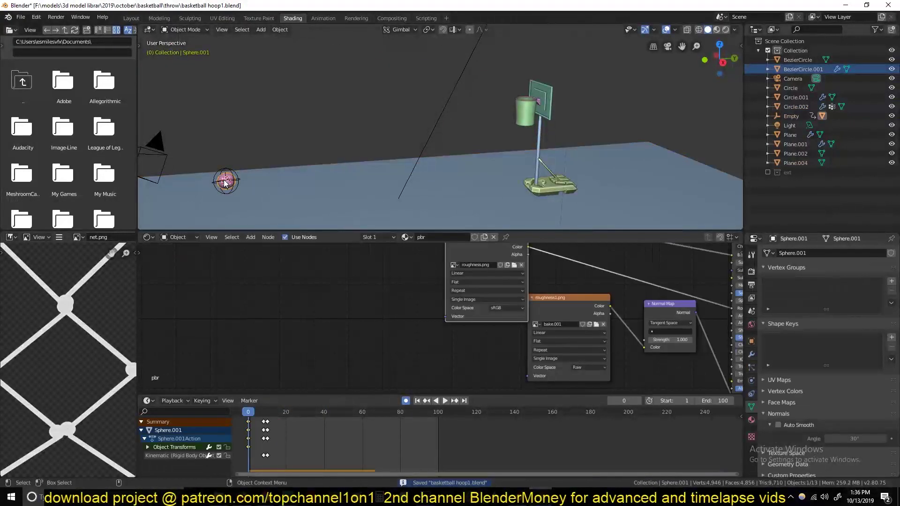
click(226, 184)
click(226, 184)
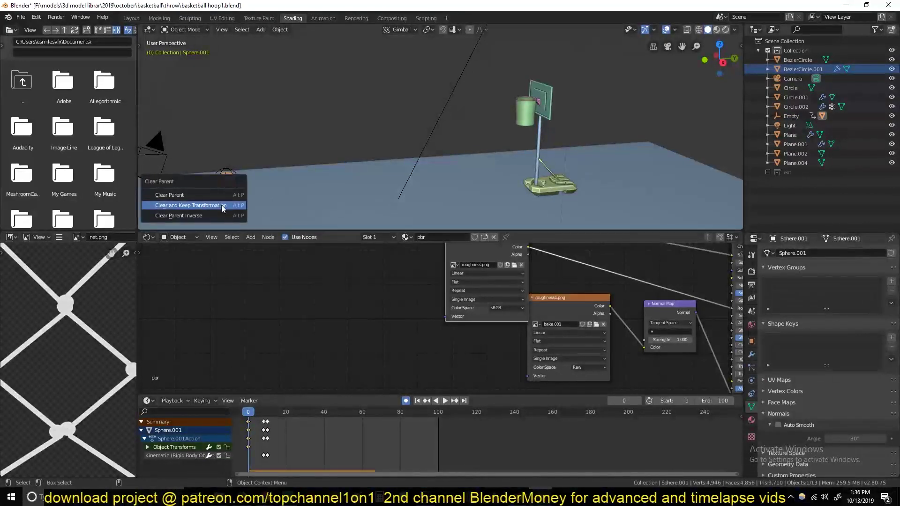
click(221, 204)
Keyframe the ball's raised position at frame 25.
click(227, 184)
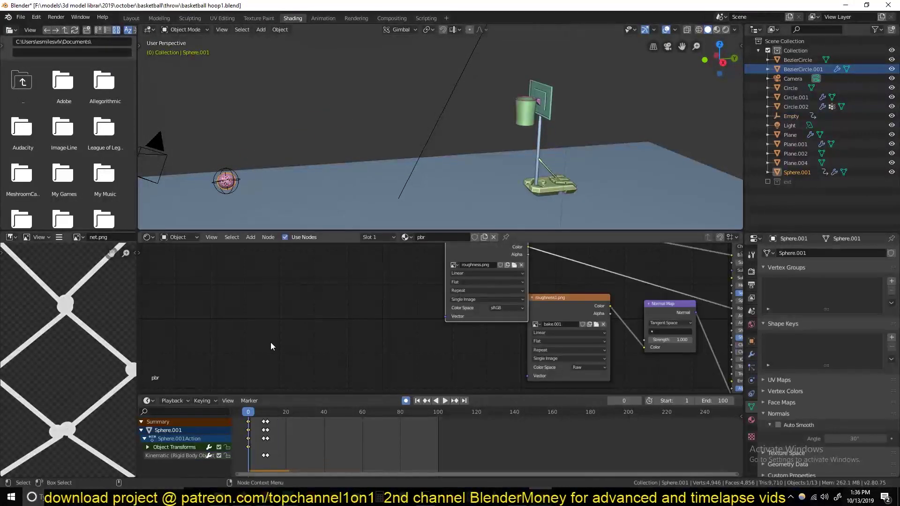
click(295, 411)
key(KP_3)
key(i)
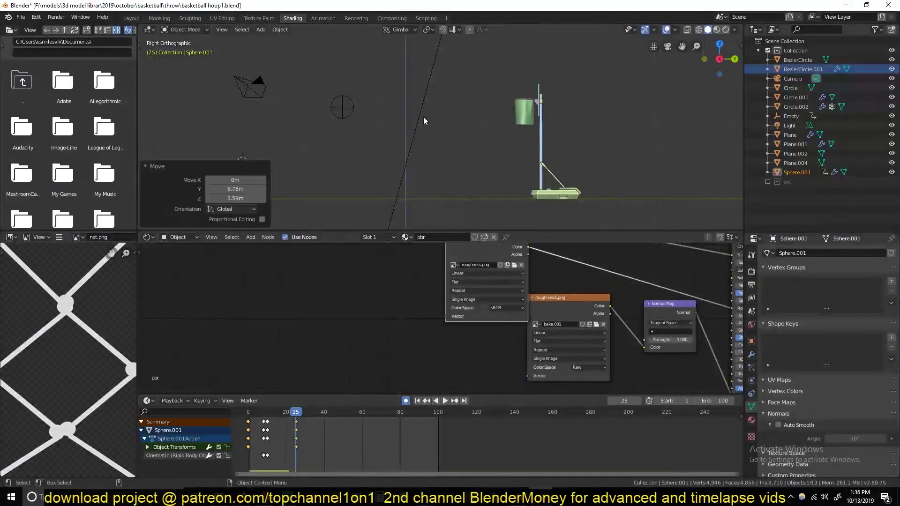
click(230, 177)
click(248, 415)
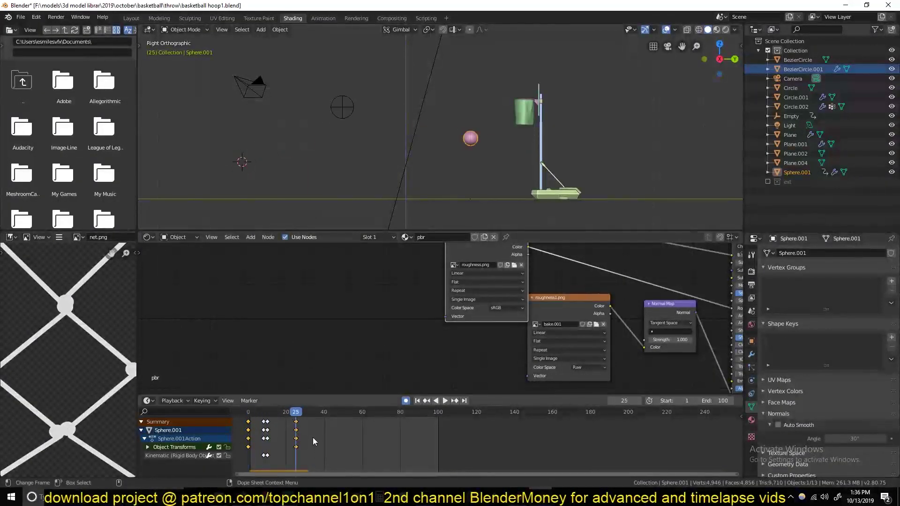
Slide the new keyframes to frame 20 and replay the throw.
key(g)
click(296, 435)
key(g)
click(397, 430)
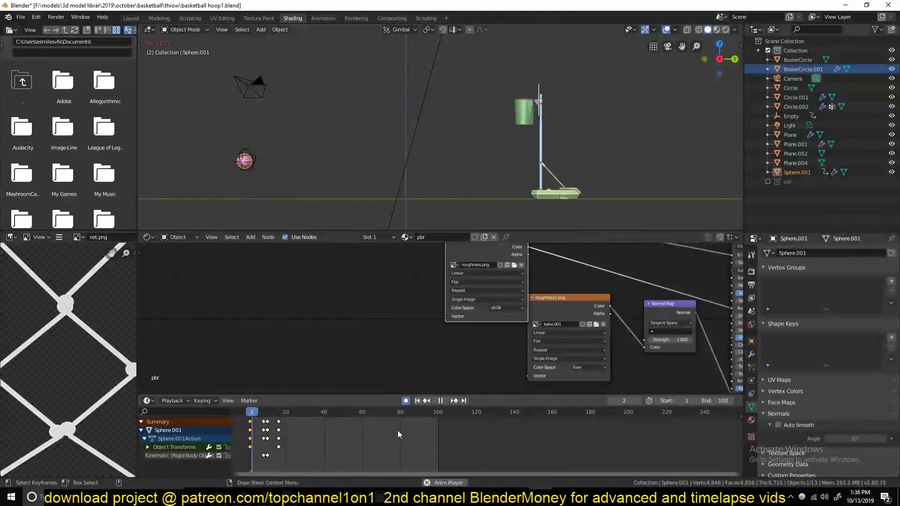
key(space)
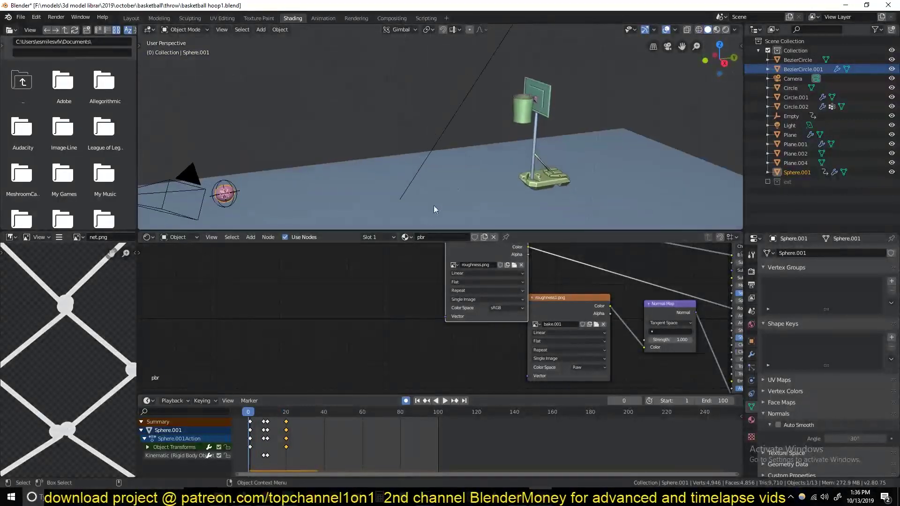
middle_drag(417, 225, 434, 205)
key(Escape)
Replay the throw, then delete the ball's Subdivision modifier and save.
key(ctrl+s)
key(space)
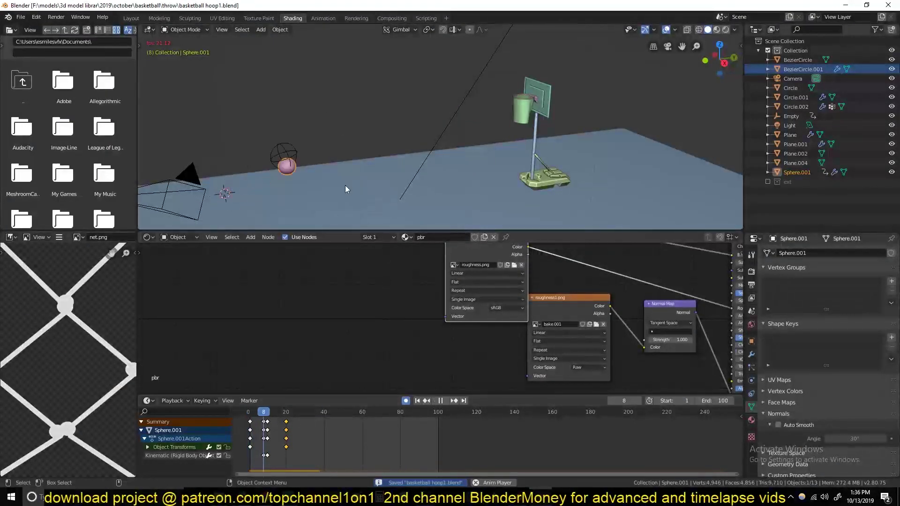
key(Escape)
mouse_move(345, 185)
ctrl+middle_down()
mouse_move(400, 165)
mouse_move(412, 171)
ctrl+middle_up()
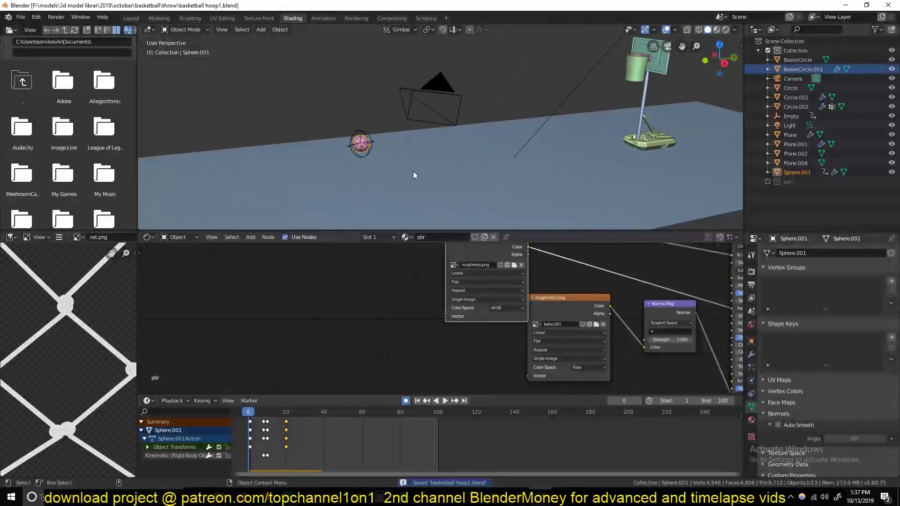
key(space)
key(Escape)
click(751, 355)
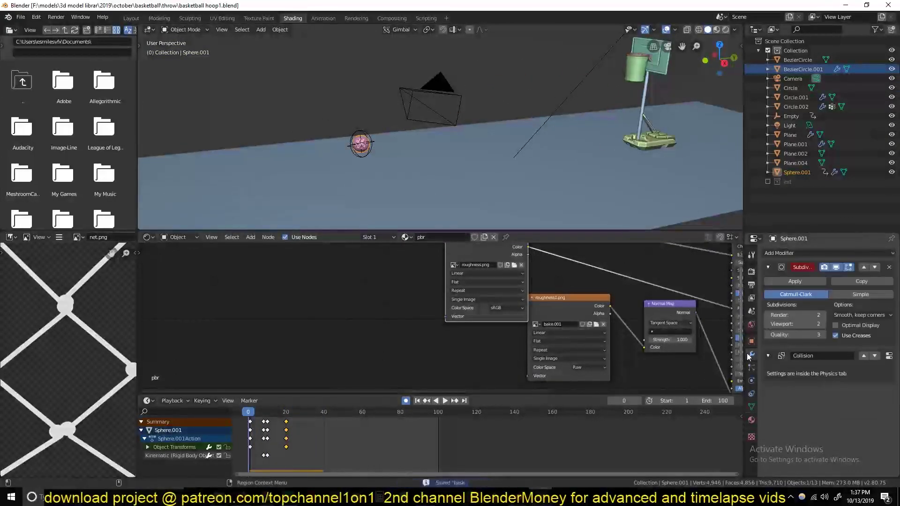
click(771, 280)
key(ctrl+s)
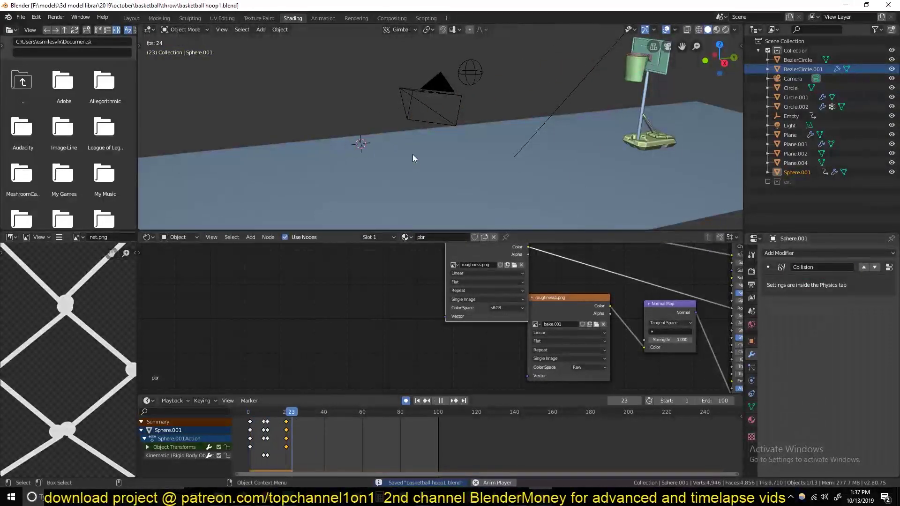
Duplicate the ball and scale the copy slightly larger.
key(shift+d)
key(Escape)
key(s)
click(380, 175)
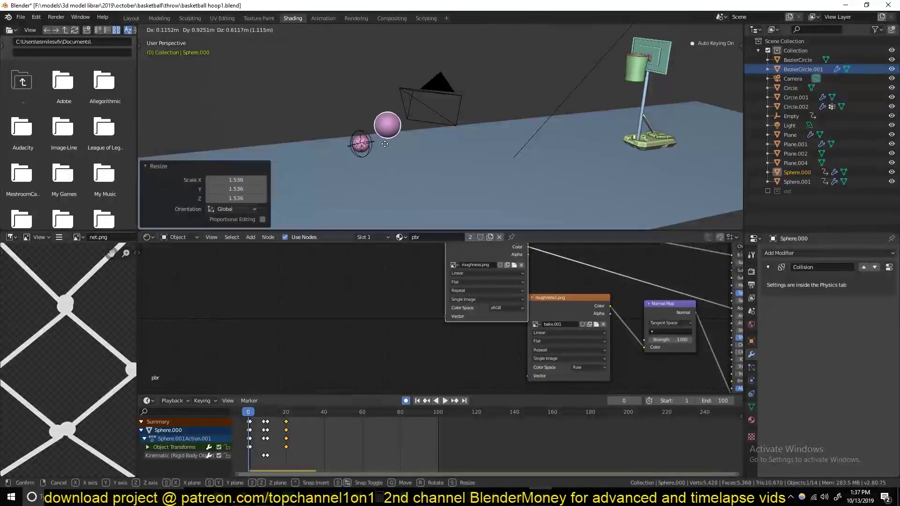
Parent the larger copy to the ball and clear the copy's keyframes.
scroll(375, 150, up, 5)
shift+click(394, 134)
key(ctrl+p)
click(393, 123)
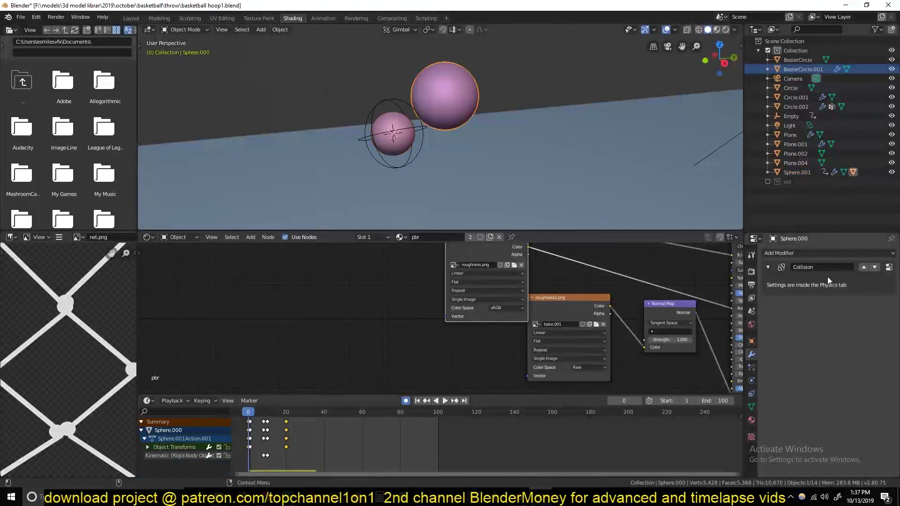
scroll(561, 165, down, 5)
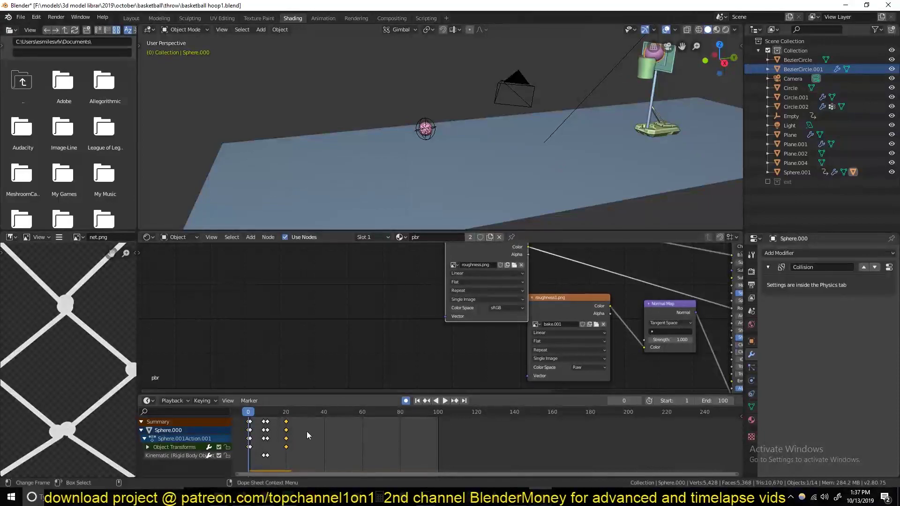
key(Delete)
key(ctrl+s)
Remove Rigid Body physics from the larger sphere and save.
scroll(435, 131, up, 3)
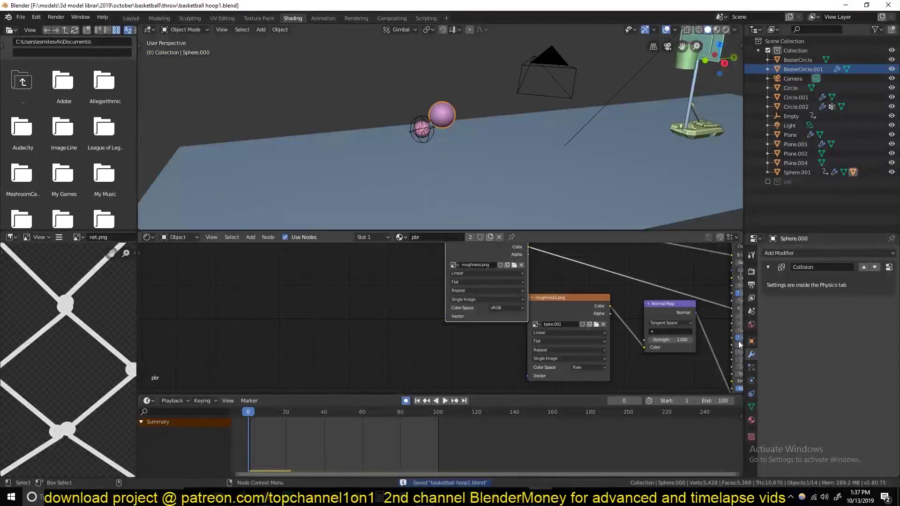
click(751, 380)
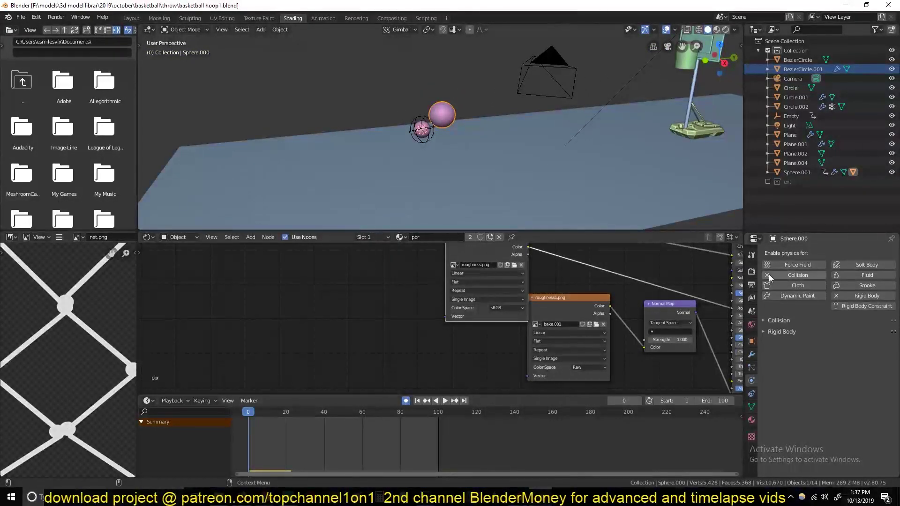
click(844, 296)
key(ctrl+s)
key(space)
key(Escape)
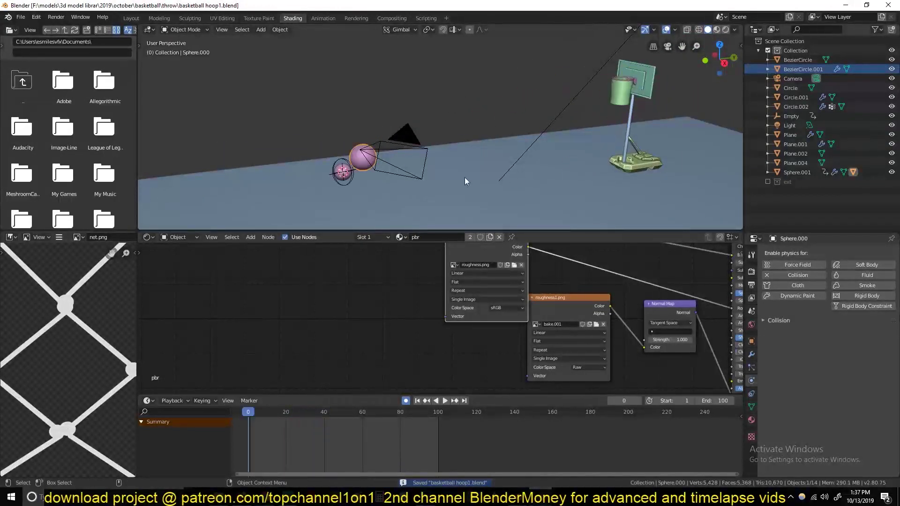
Snap the larger sphere onto the ball's centre with Shift+S, viewed from the right.
scroll(450, 150, up, 5)
key(KP_3)
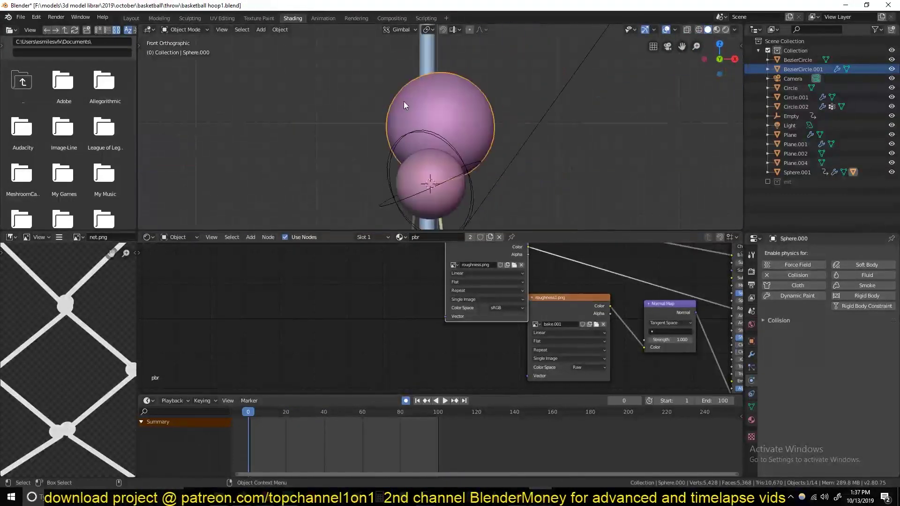
key(shift+s)
click(444, 89)
key(shift+z)
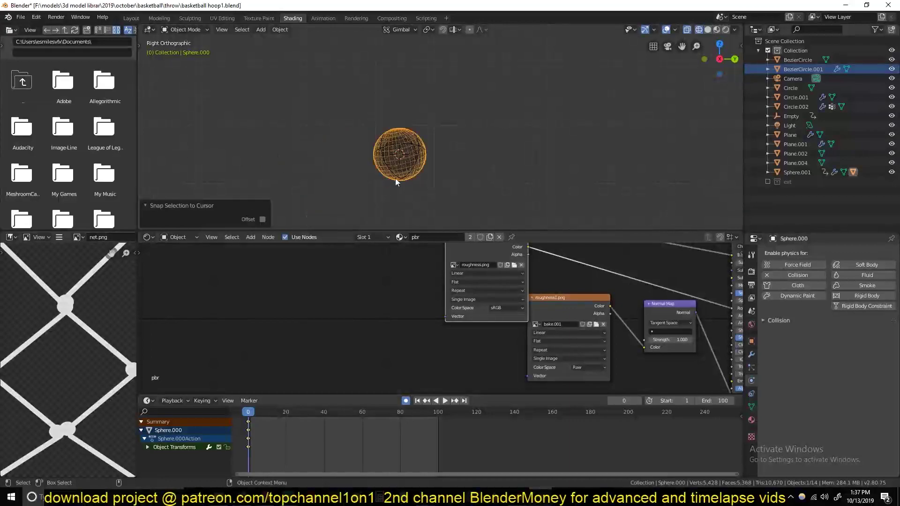
scroll(395, 178, down, 2)
scroll(462, 172, up, 3)
key(shift+z)
scroll(462, 173, up, 2)
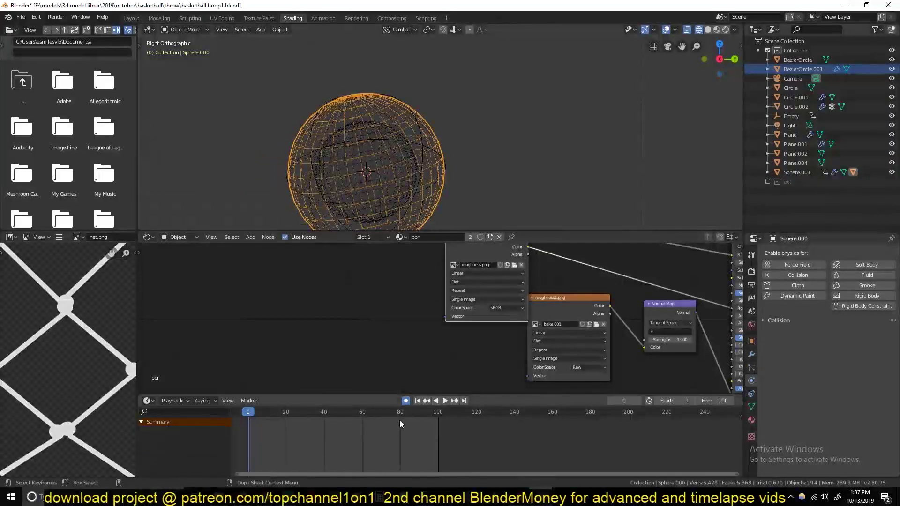
Shrink the inner ball's mesh slightly and rescale the outer sphere to fit around it.
click(402, 187)
key(Tab)
key(s)
click(432, 176)
key(Tab)
click(426, 135)
key(s)
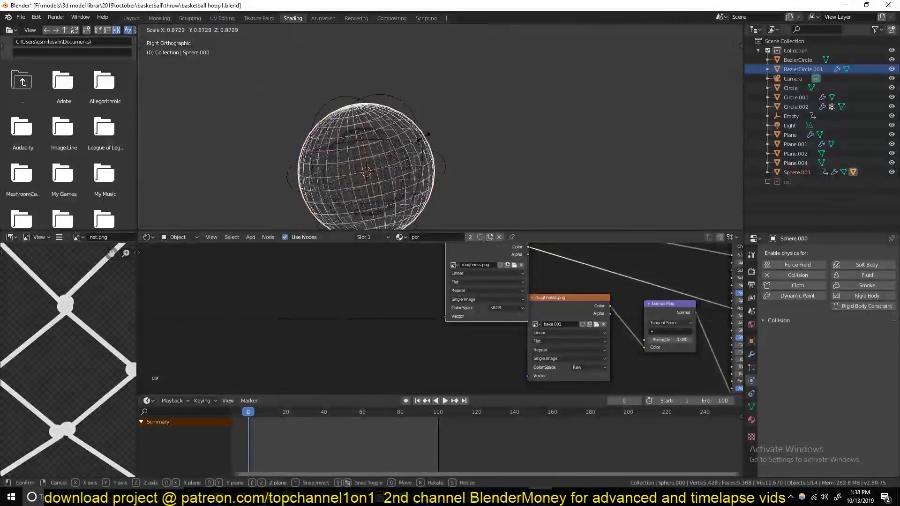
click(410, 145)
key(shift+z)
key(s)
click(465, 145)
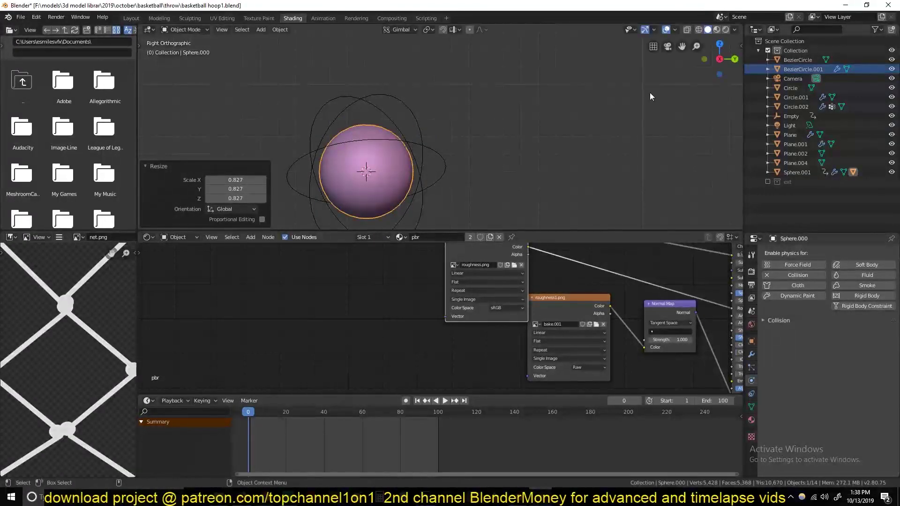
key(KP_Divide)
Play the throw and inspect the ball in wireframe from the right side.
key(space)
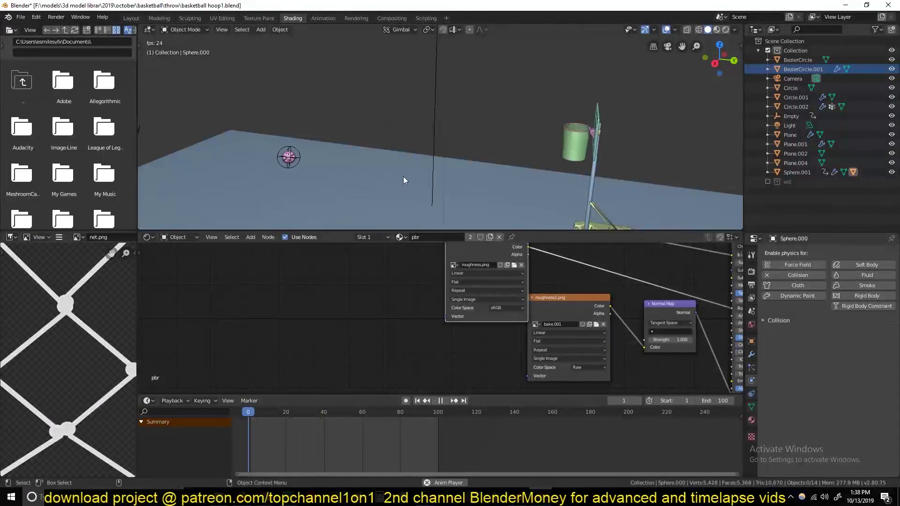
scroll(407, 164, up, 3)
key(shift+z)
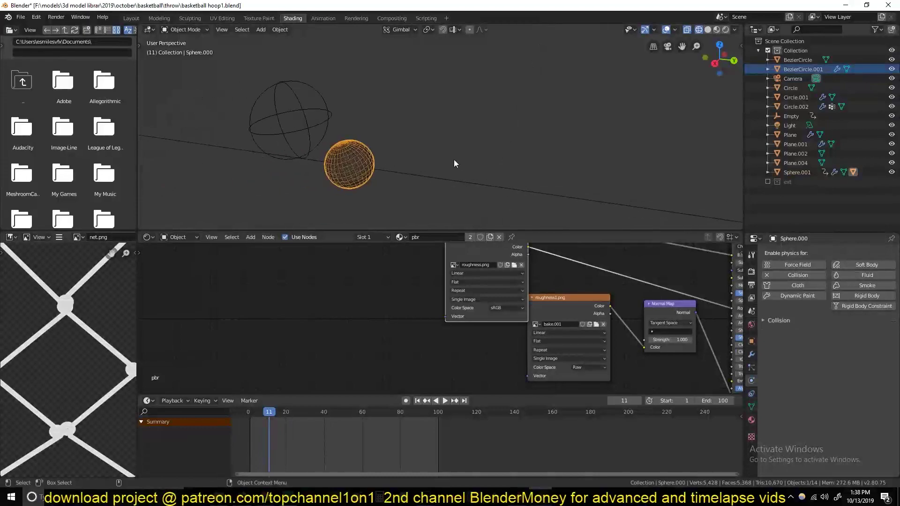
click(327, 157)
scroll(327, 157, up, 3)
key(KP_3)
scroll(348, 173, down, 5)
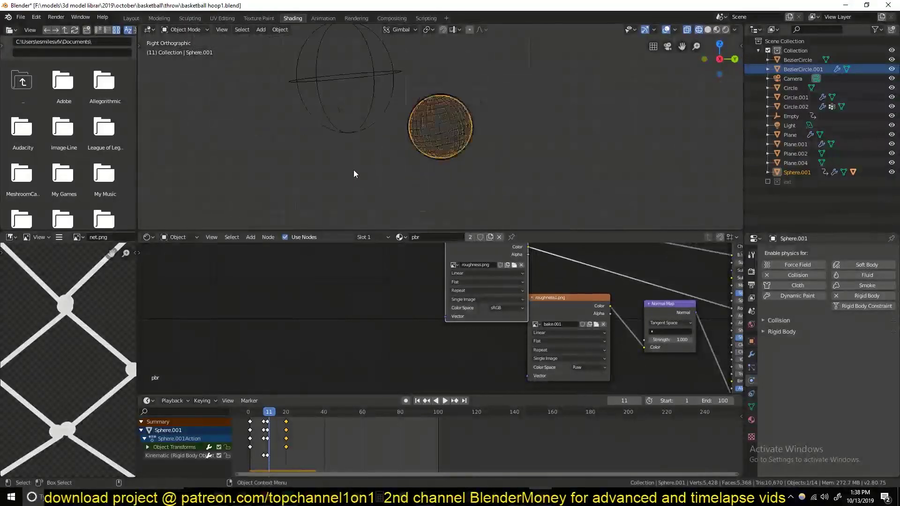
middle_drag(353, 170, 541, 148)
Save the file, remove the ball's collision physics, and frame the ball.
key(shift+z)
key(ctrl+s)
click(798, 275)
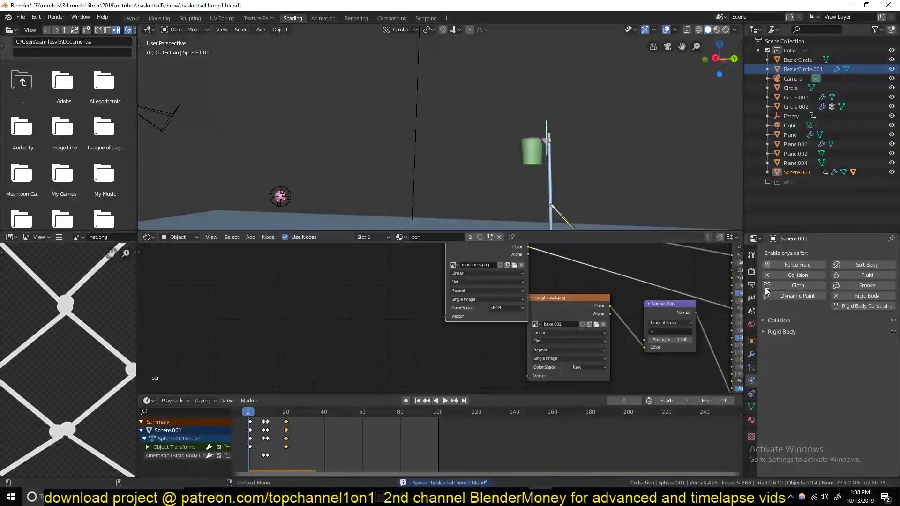
key(KP_Decimal)
key(shift+z)
scroll(485, 140, down, 5)
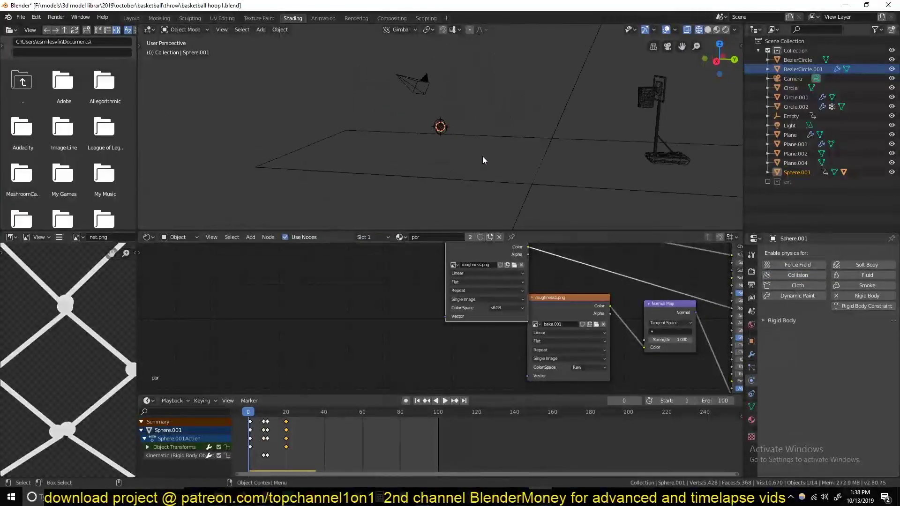
key(shift+z)
Replay the throw, watching it from top view while orbiting around the hoop.
key(space)
key(ctrl+s)
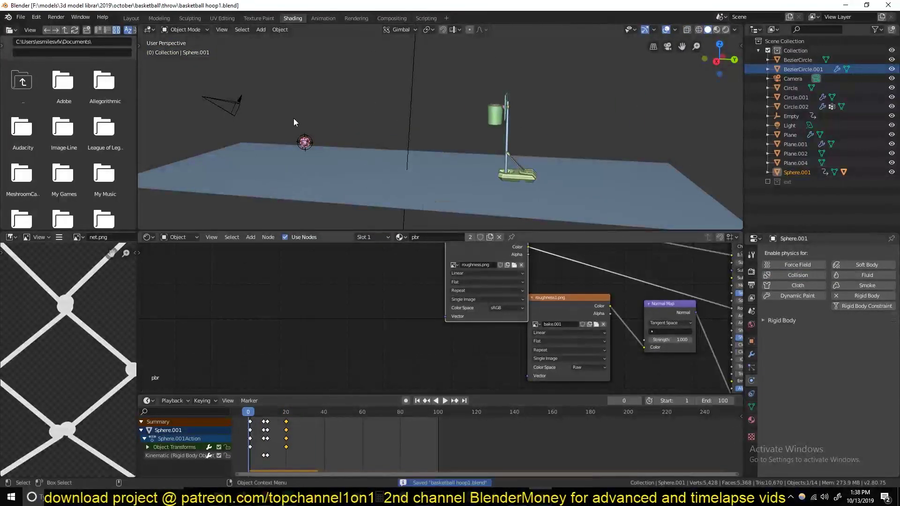
key(Escape)
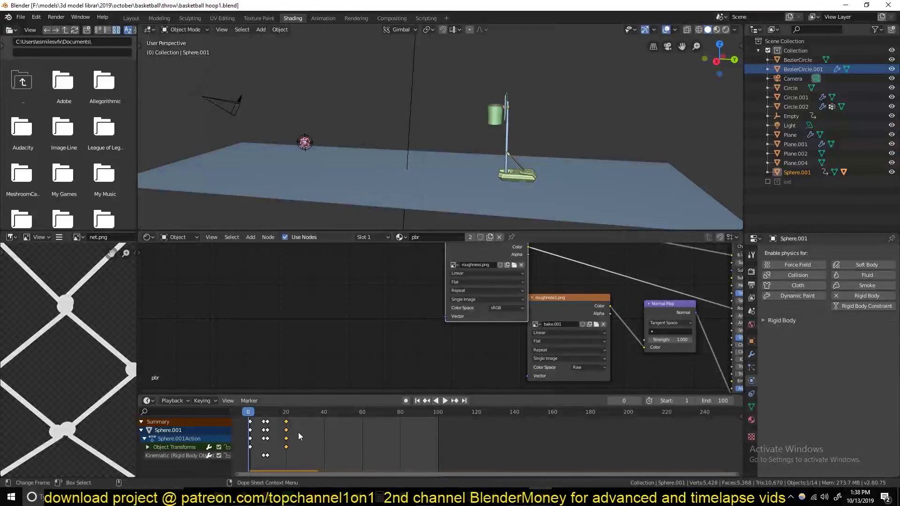
key(space)
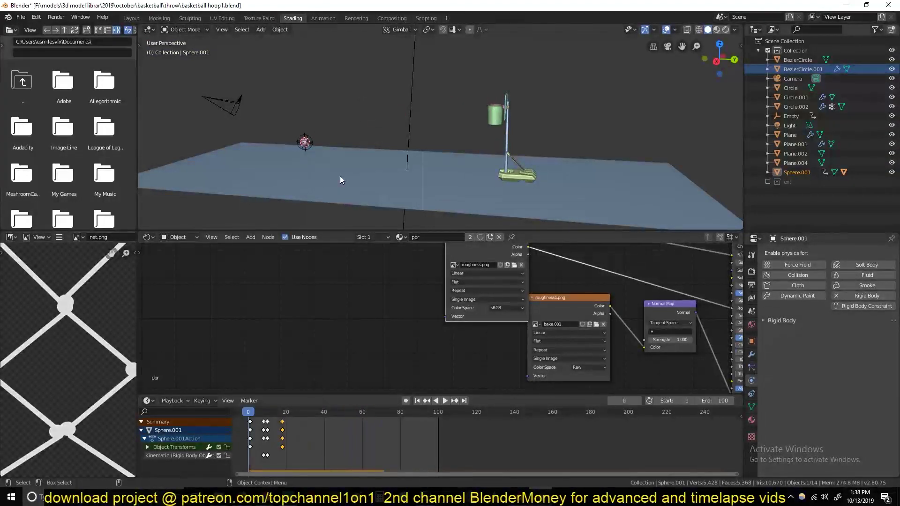
key(KP_7)
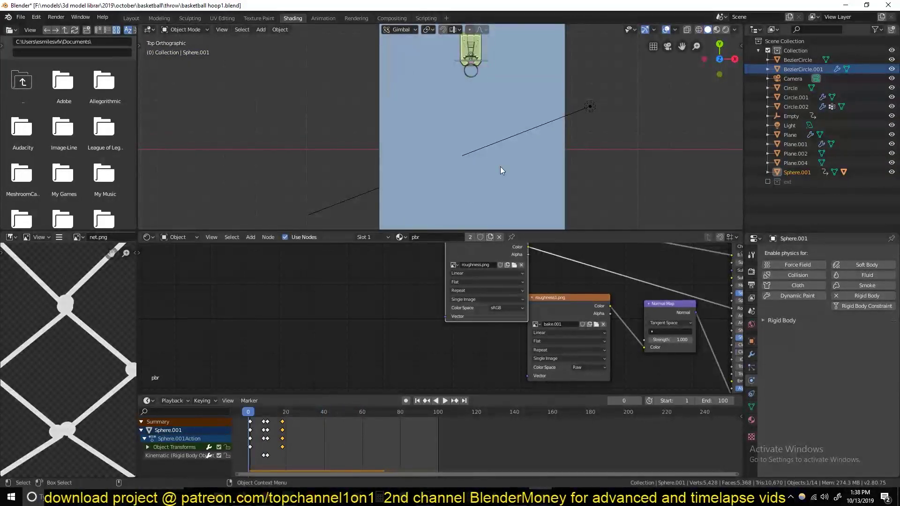
mouse_move(500, 167)
middle_down()
mouse_move(416, 95)
mouse_move(401, 139)
middle_up()
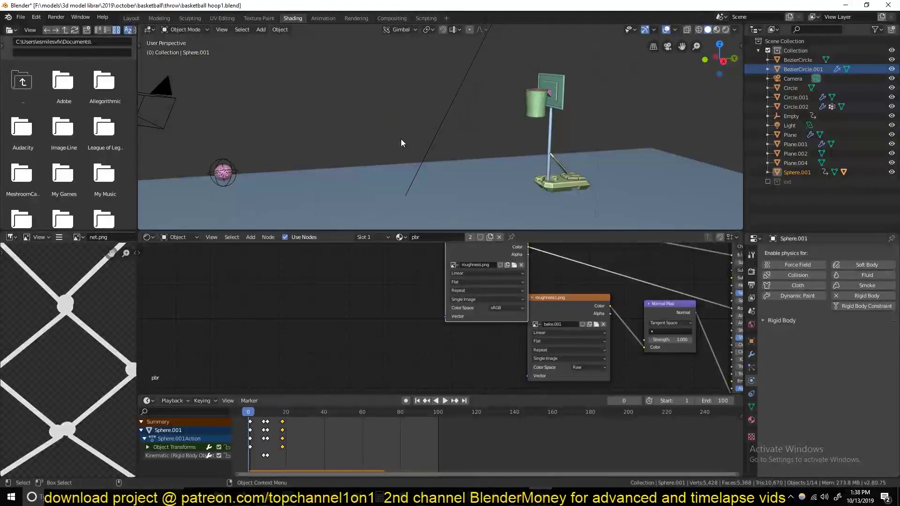
key(space)
Switch to Right Ortho, save, and show the ball's motion in the Graph Editor.
key(KP_1)
key(KP_3)
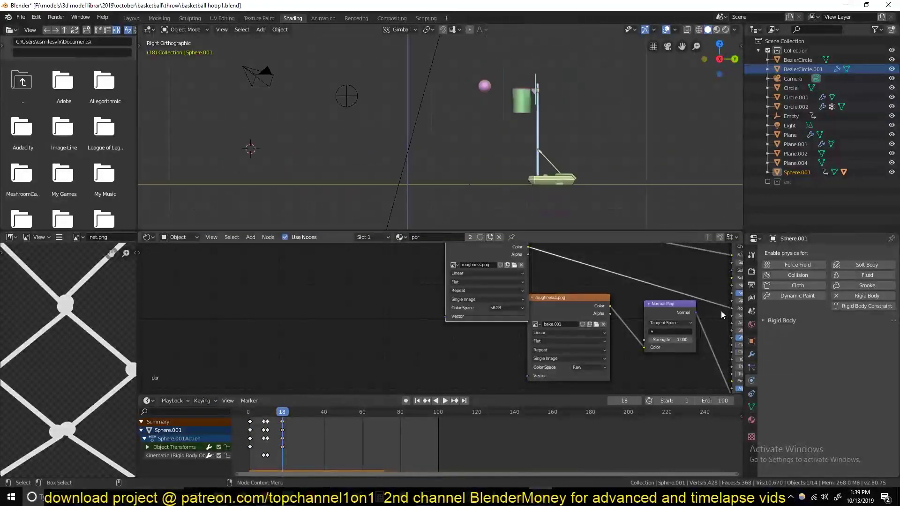
key(ctrl+s)
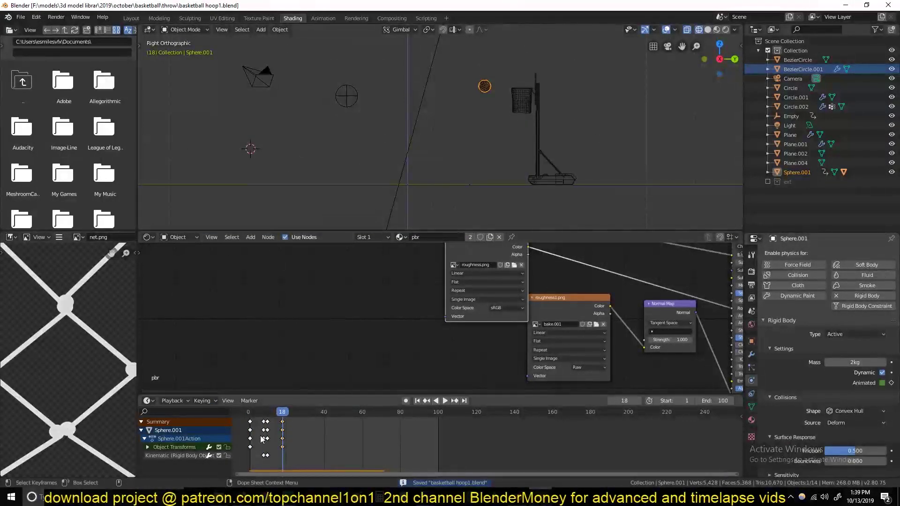
key(ctrl+Tab)
Expand Object Transforms and raise the curve's upper keyframe.
click(147, 439)
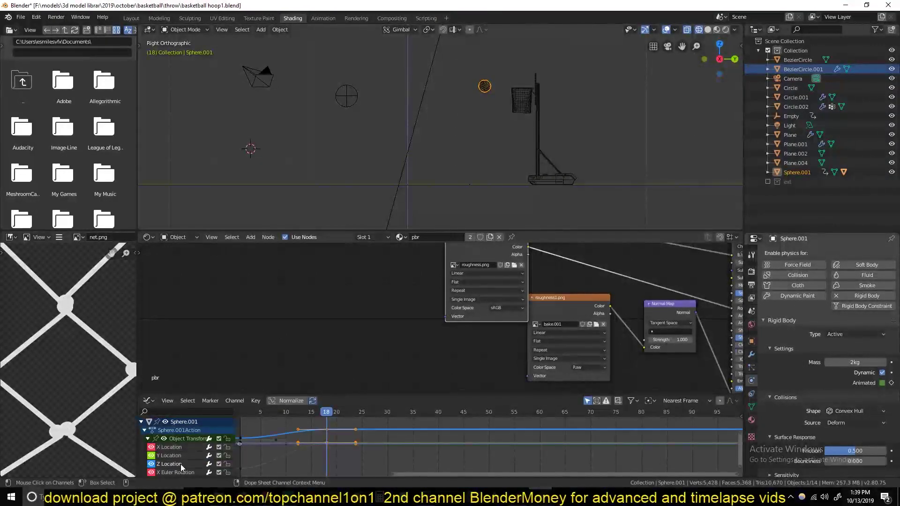
key(Home)
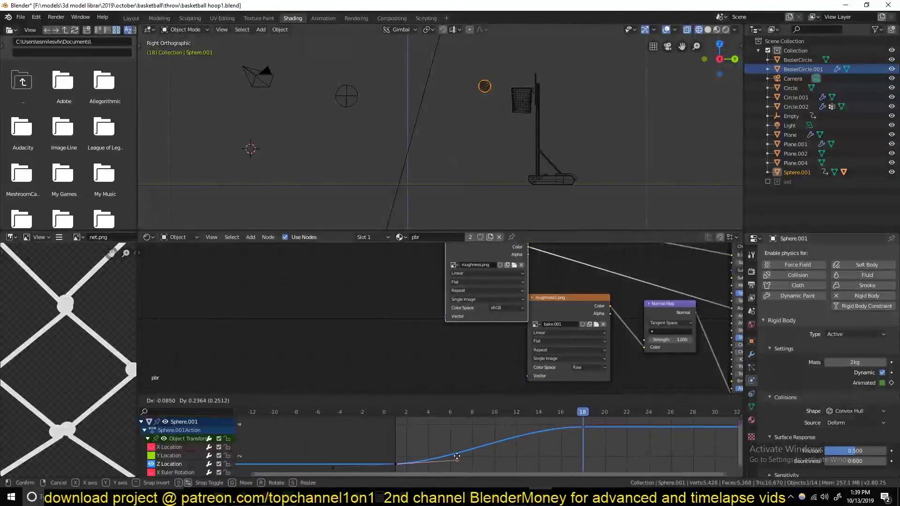
drag(555, 429, 557, 421)
click(556, 421)
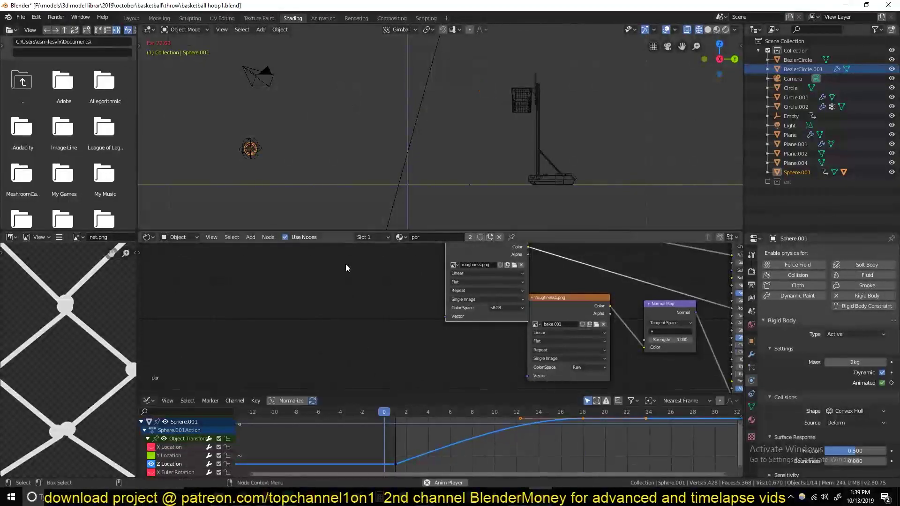
Shift the throw keyframes to around frame 29 and scale the curve.
key(ctrl+Tab)
key(g)
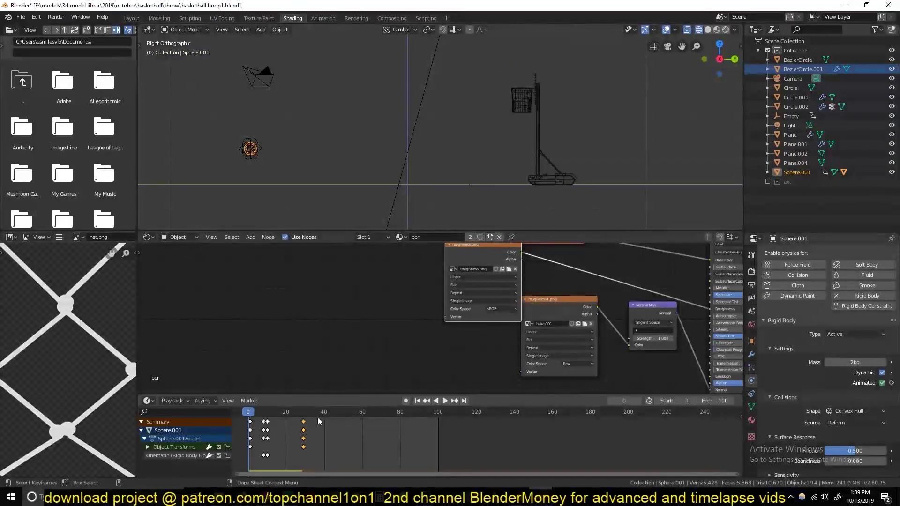
click(304, 431)
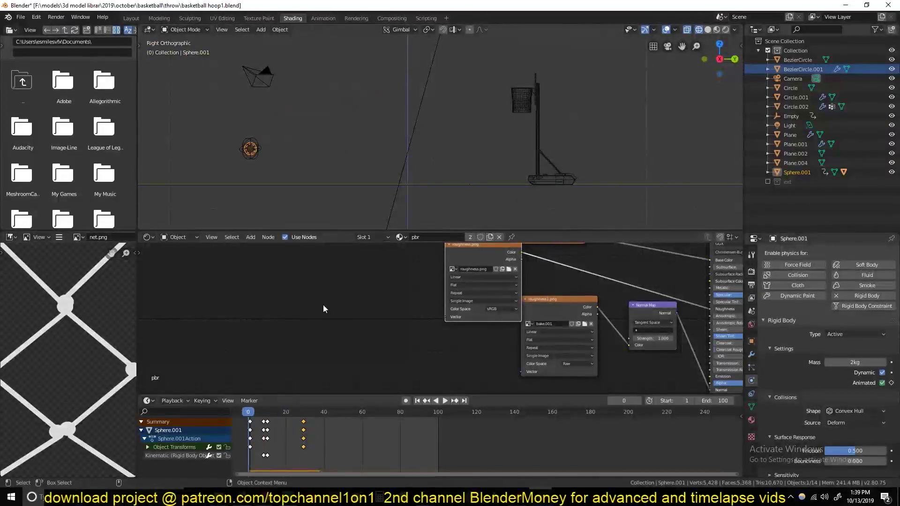
key(ctrl+Tab)
key(s)
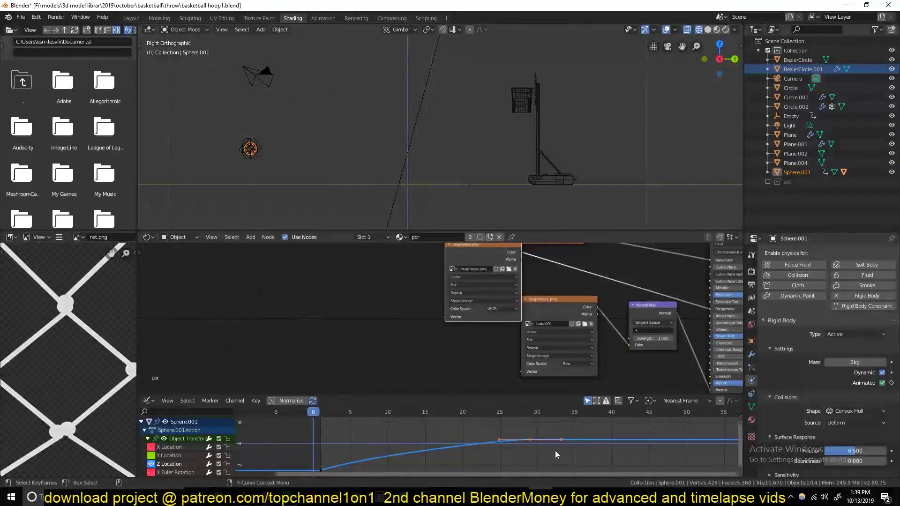
click(555, 425)
Nudge the keyframes again and play back the retimed throw in solid shading.
scroll(551, 432, down, 3)
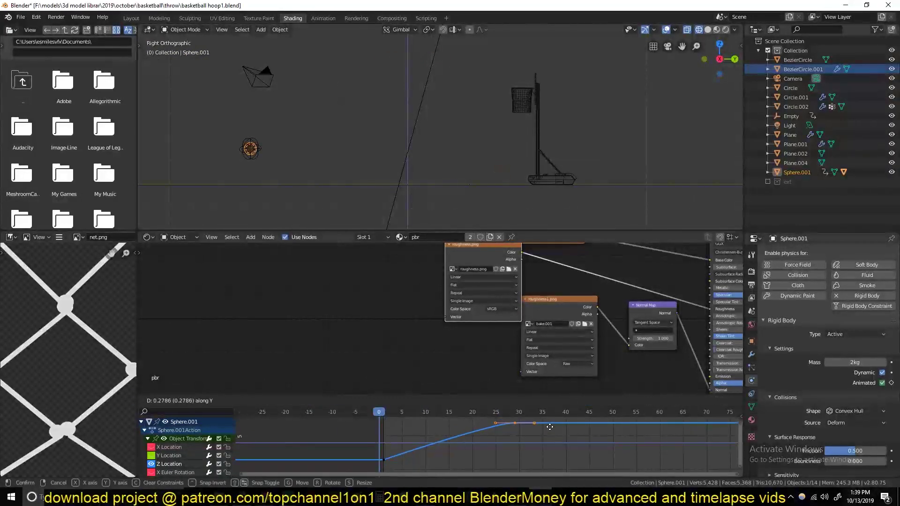
key(g)
click(550, 432)
key(space)
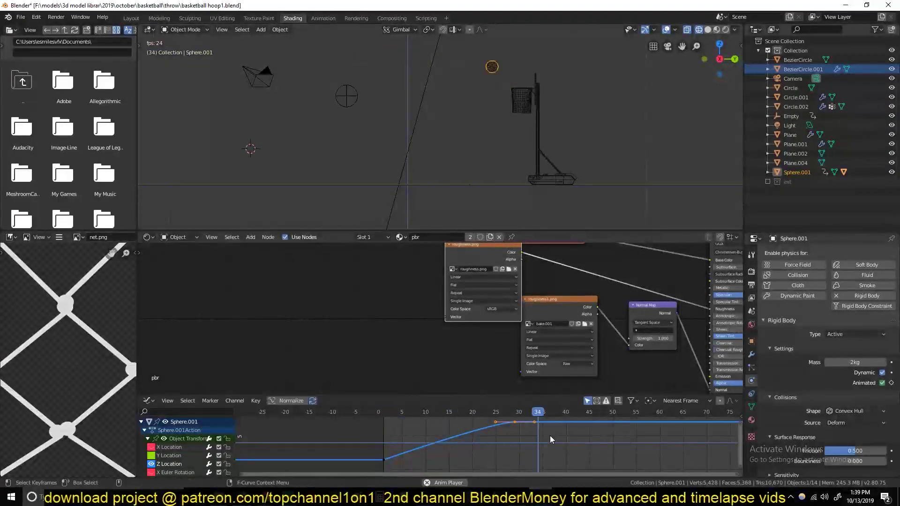
key(shift+z)
middle_drag(636, 141, 375, 410)
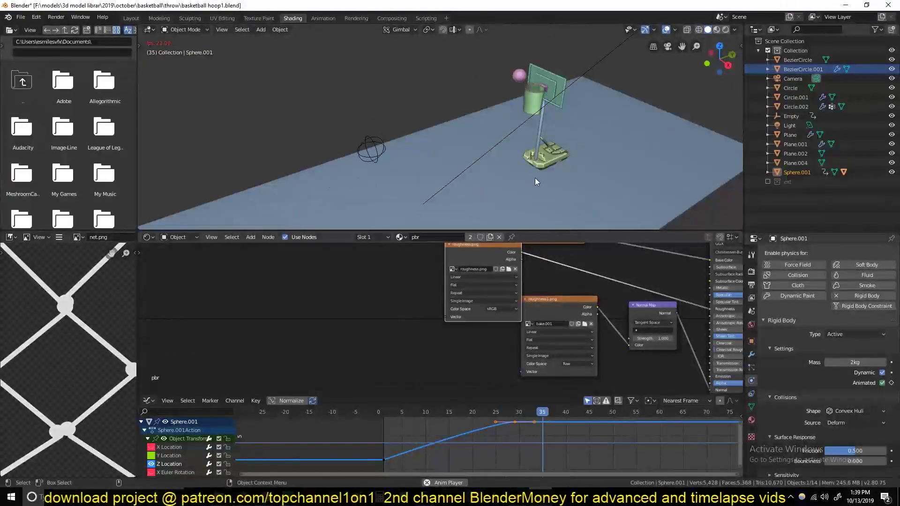
Switch to Material Preview shading, view the scene from the side, and save.
click(717, 29)
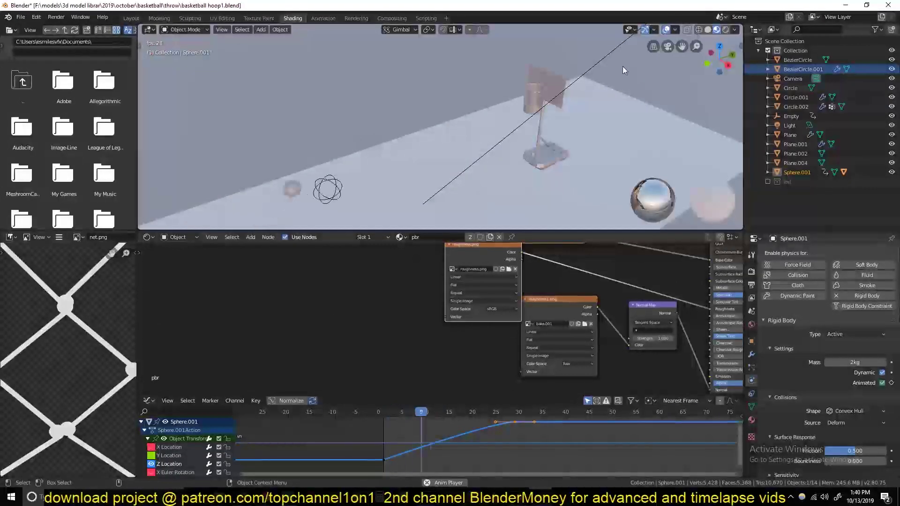
click(552, 49)
key(KP_3)
key(ctrl+s)
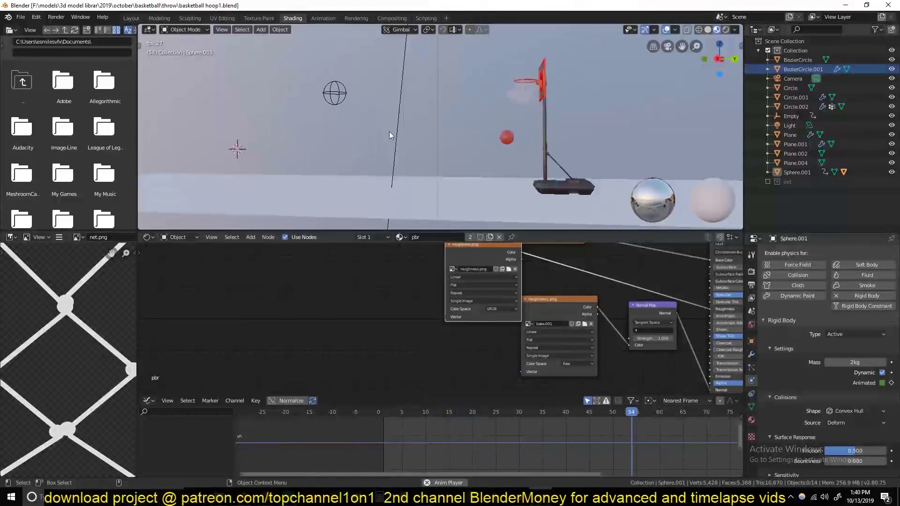
mouse_move(405, 159)
middle_down()
mouse_move(487, 190)
mouse_move(479, 198)
middle_up()
Show Rendered shading with Overlays off, save, and look through the camera.
click(725, 29)
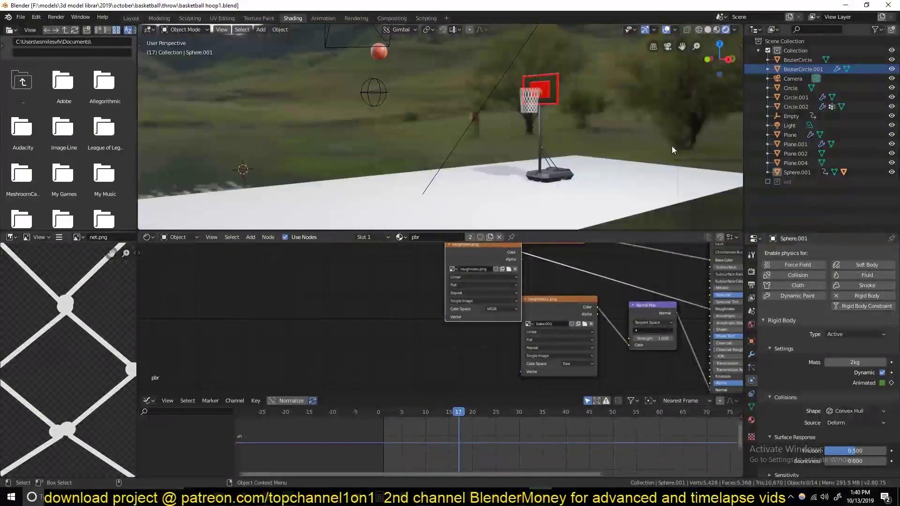
middle_drag(671, 145, 590, 177)
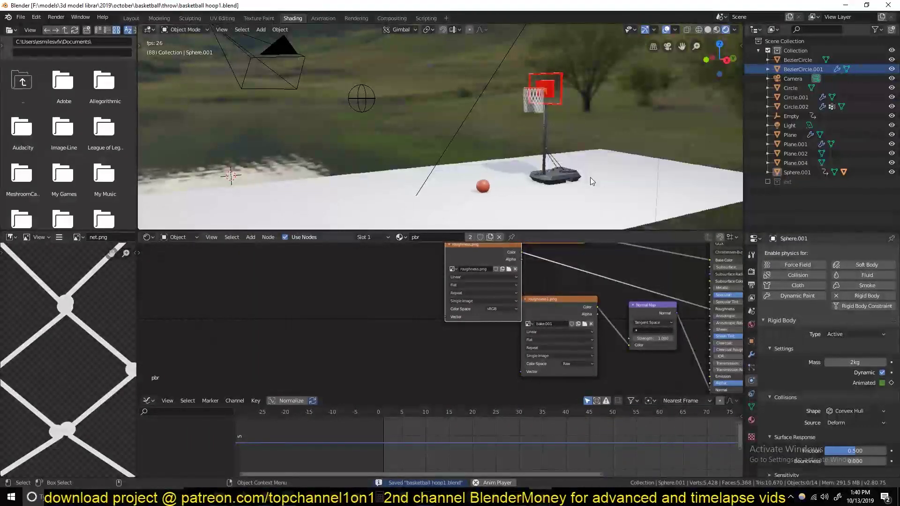
click(666, 29)
key(ctrl+s)
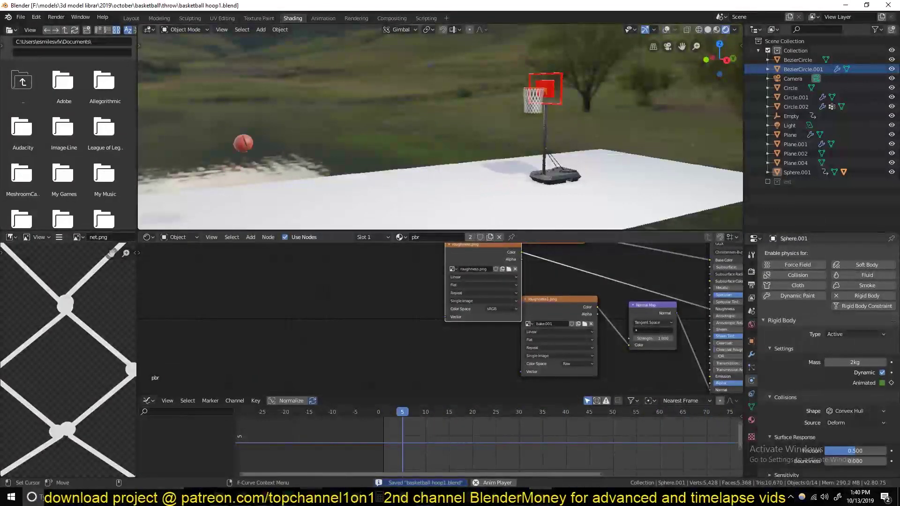
click(462, 187)
key(KP_0)
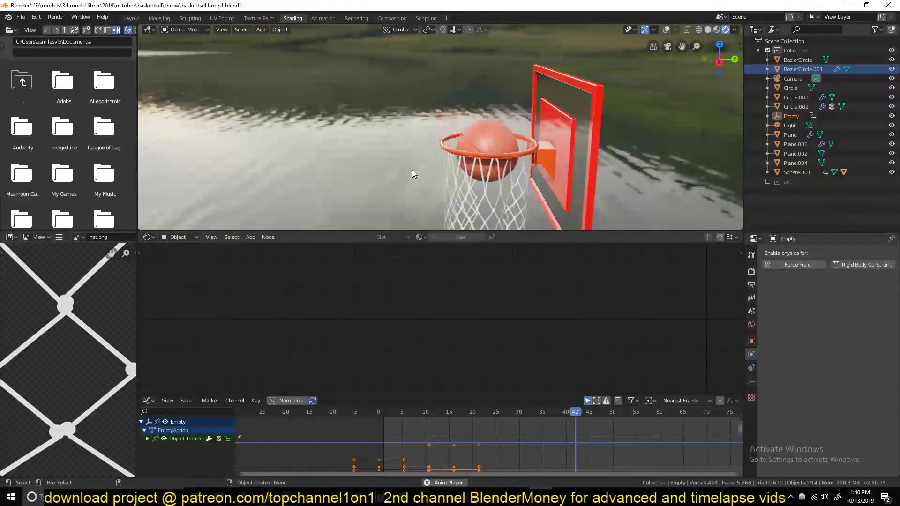
Inspect Sphere.000's mesh in wireframe and play the animation.
click(258, 107)
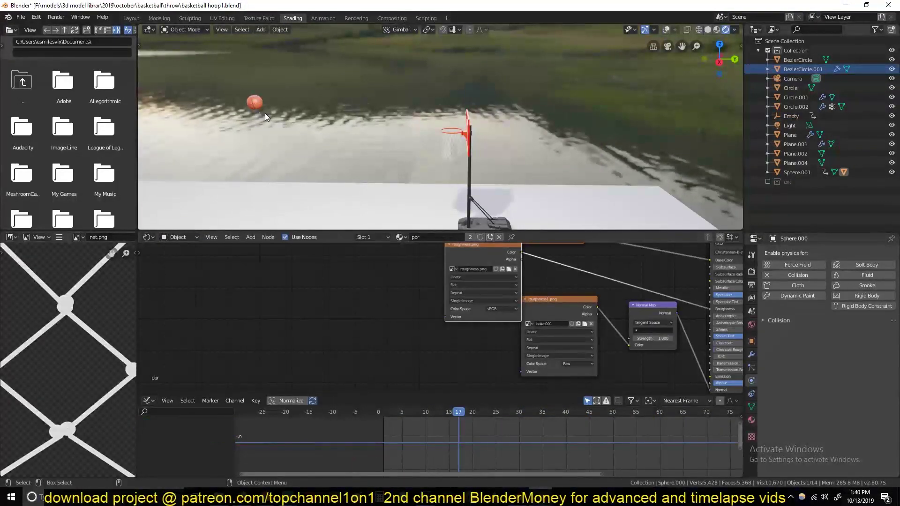
key(KP_Decimal)
key(shift+z)
key(Tab)
key(Tab)
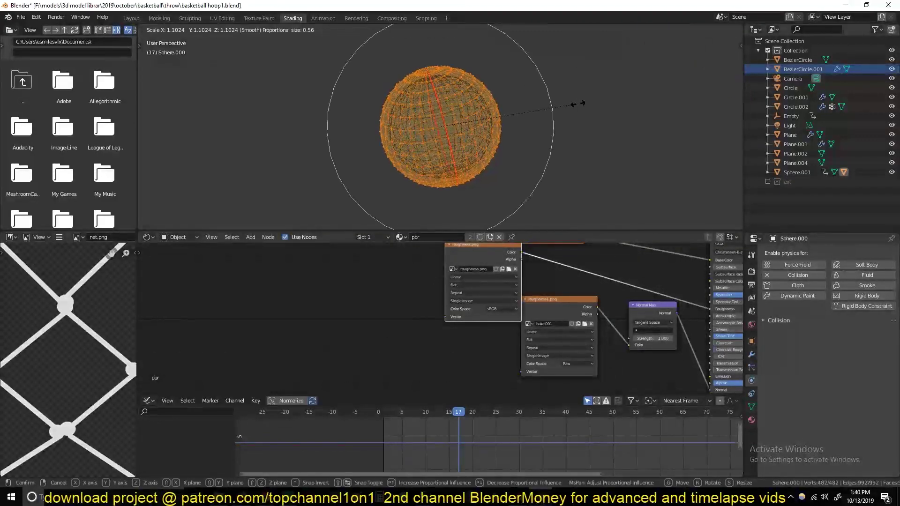
key(shift+z)
scroll(666, 116, down, 5)
key(space)
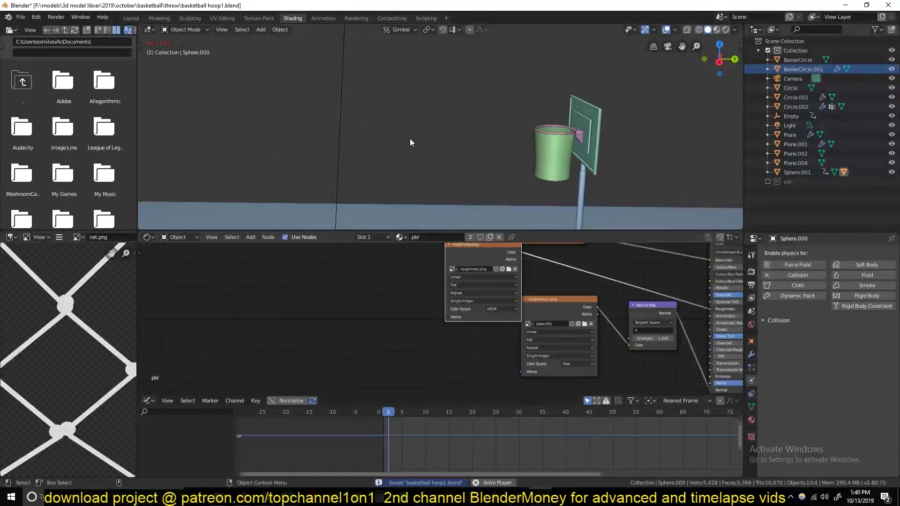
key(Escape)
Check the basketball Sphere.001 at frame 38, where it sits in the hoop.
drag(385, 412, 557, 412)
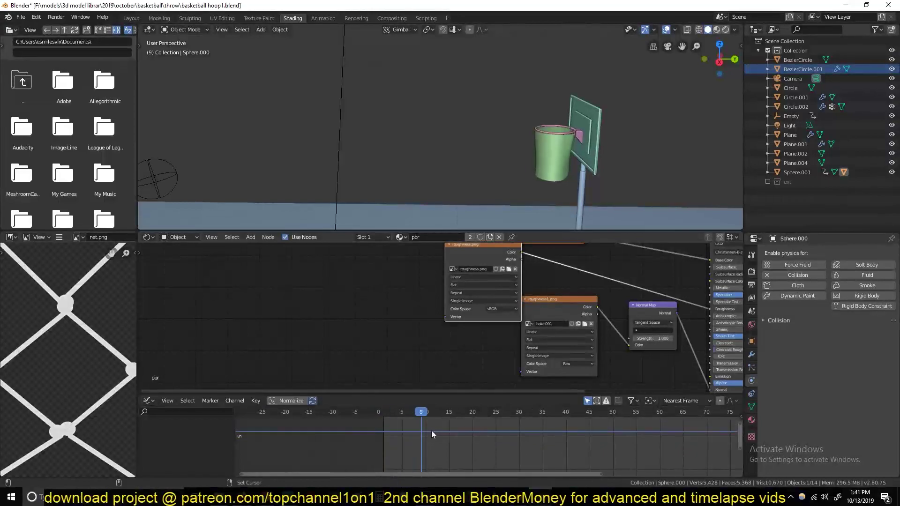
scroll(565, 176, up, 5)
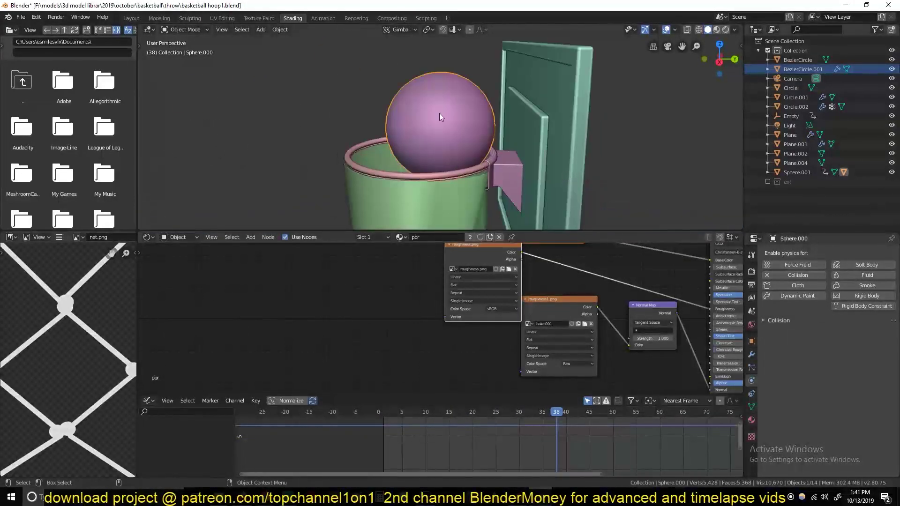
click(439, 114)
key(shift+z)
key(s)
key(Escape)
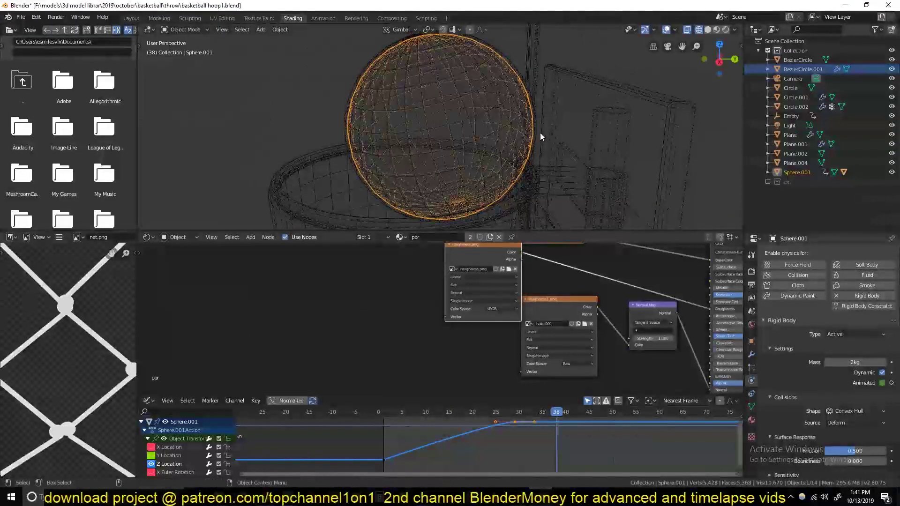
key(shift+z)
scroll(539, 133, down, 4)
key(space)
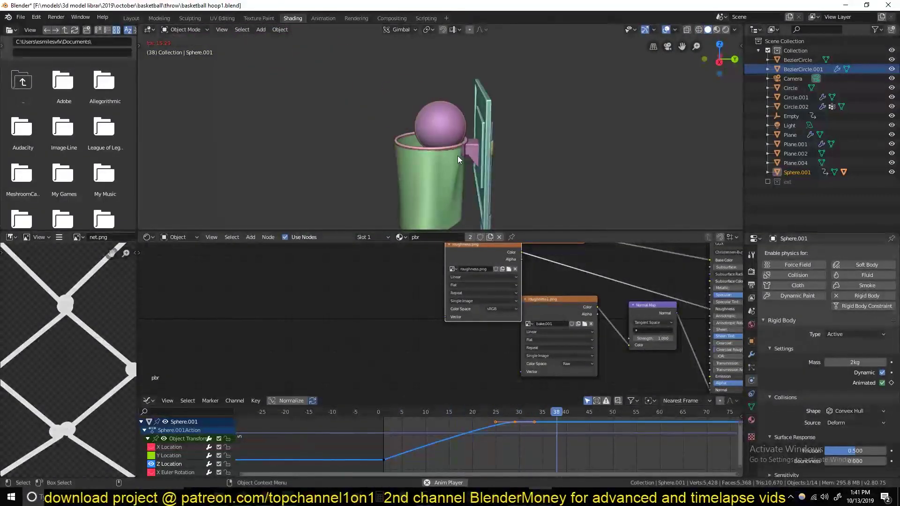
key(Escape)
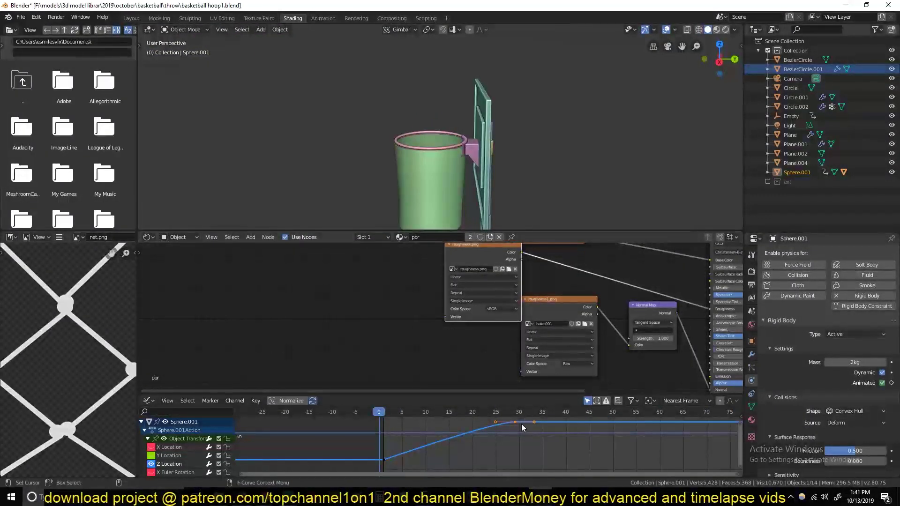
Raise the throw curve's peak keyframe slightly and play the throw.
scroll(522, 435, up, 3)
scroll(634, 451, up, 2)
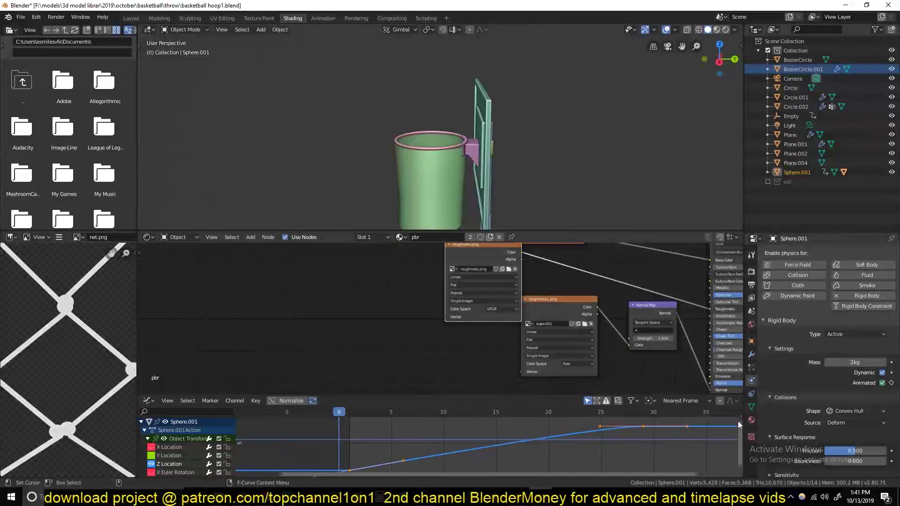
key(g)
click(645, 432)
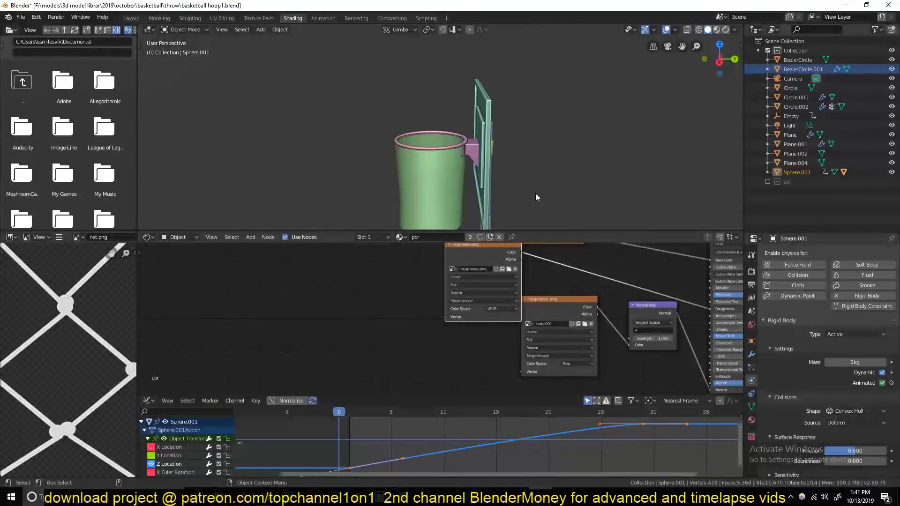
key(space)
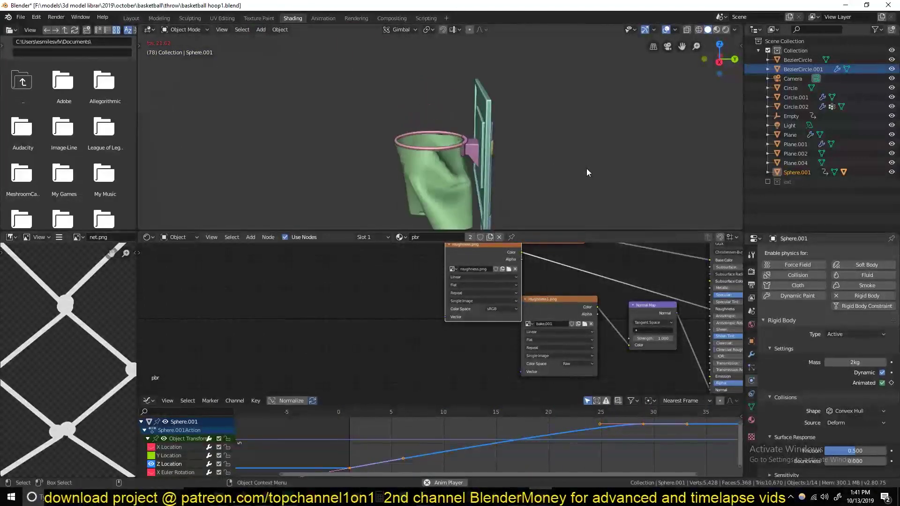
Preview the throw facing the backboard in Material Preview, then Rendered shading.
click(716, 30)
click(573, 120)
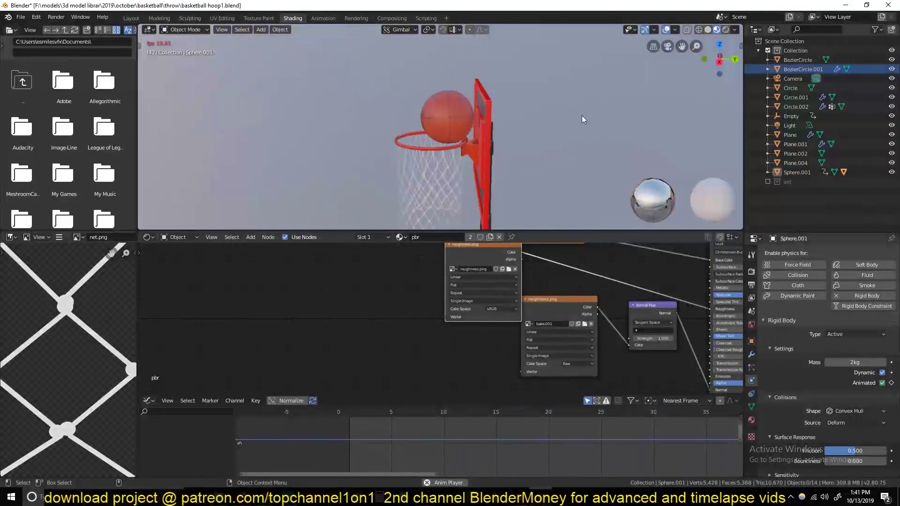
mouse_move(487, 144)
middle_down()
mouse_move(562, 102)
mouse_move(561, 122)
middle_up()
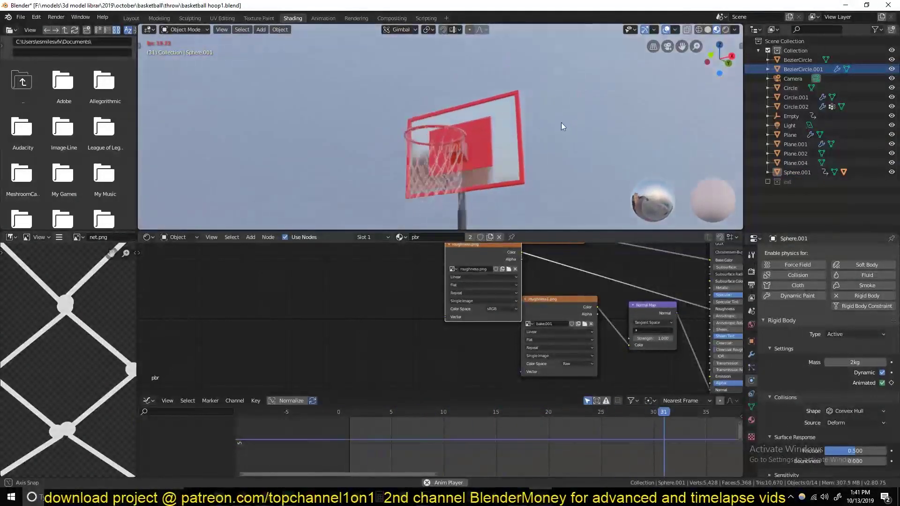
key(space)
click(726, 29)
key(space)
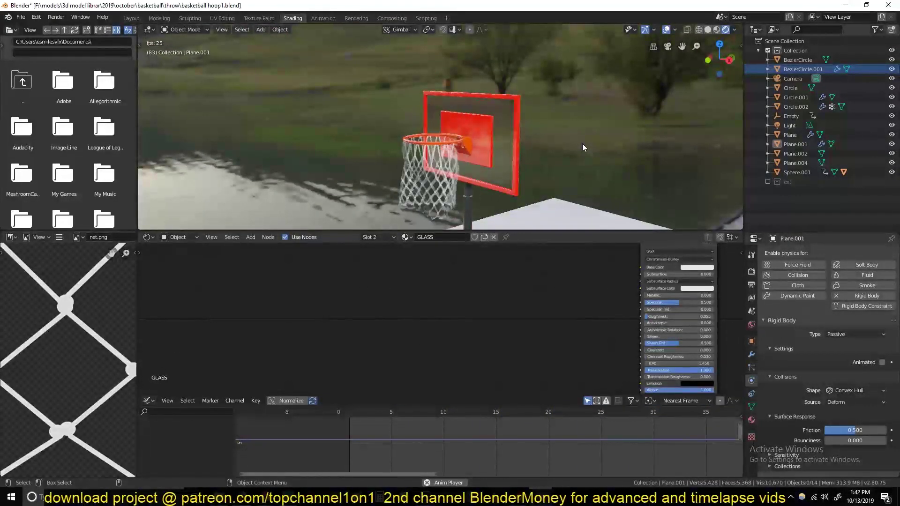
Shrink one ring band of the net slightly in Edit Mode and save.
key(space)
click(465, 198)
key(Tab)
scroll(465, 197, up, 3)
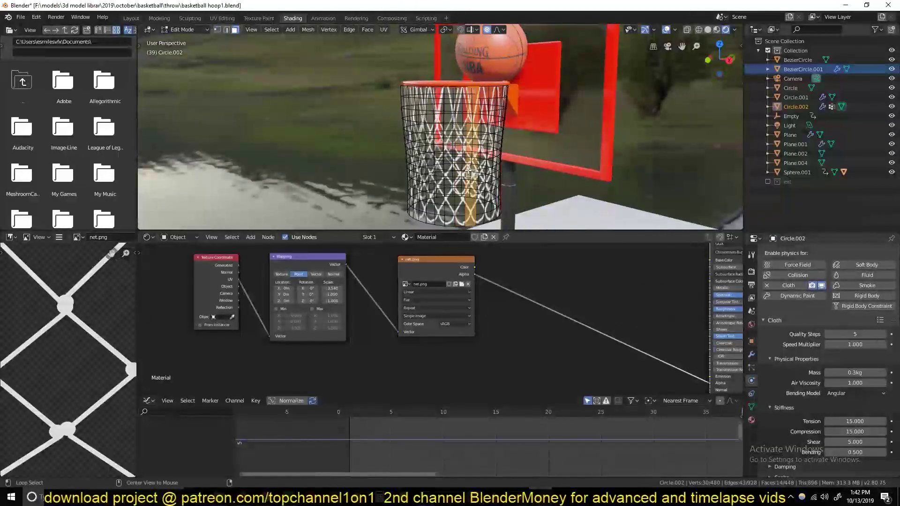
alt+click(487, 155)
key(s)
click(543, 177)
key(Tab)
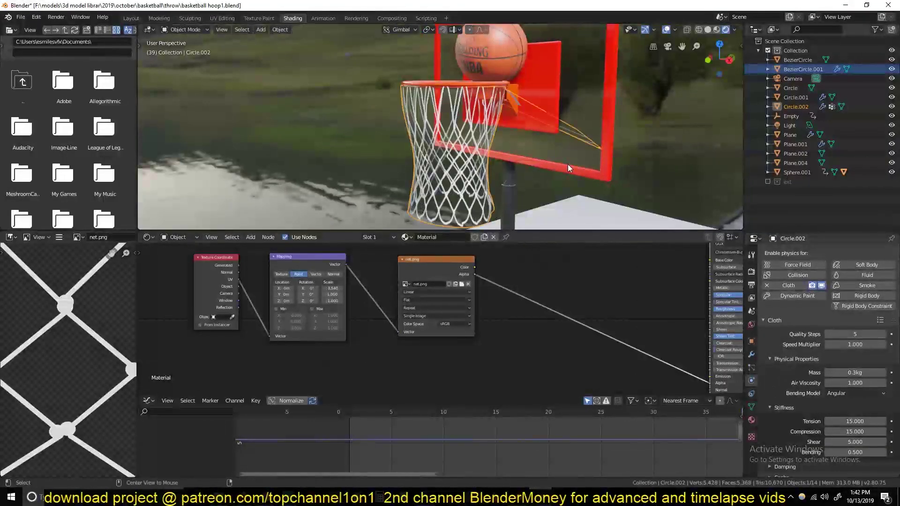
key(ctrl+s)
Raise the rim's bounciness to about 0.25 and lower its friction.
key(space)
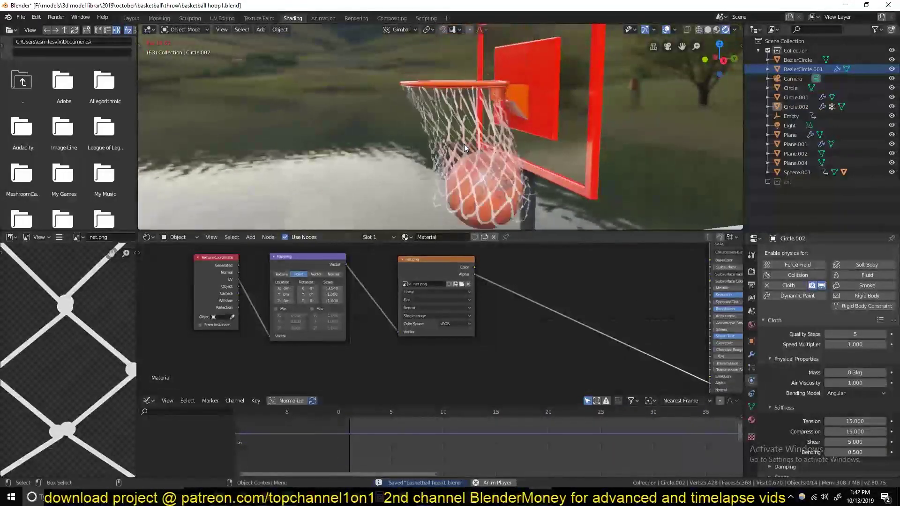
mouse_move(464, 144)
middle_down()
mouse_move(502, 120)
mouse_move(479, 103)
mouse_move(481, 165)
mouse_move(416, 195)
mouse_move(438, 199)
mouse_move(479, 167)
middle_up()
scroll(478, 164, down, 5)
click(499, 129)
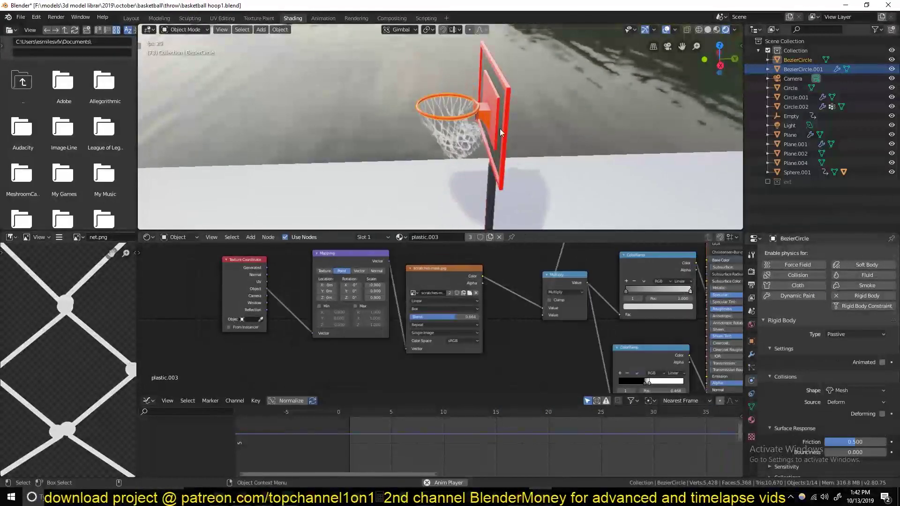
drag(841, 446, 858, 446)
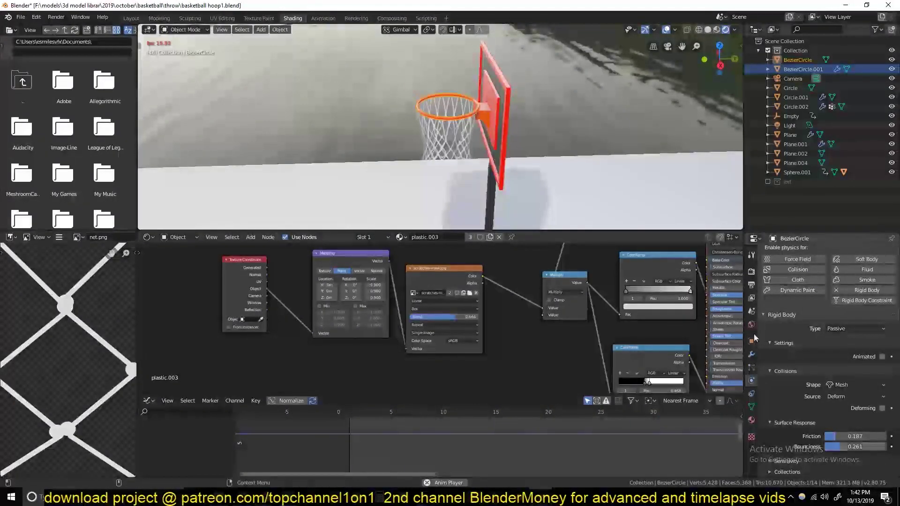
click(552, 87)
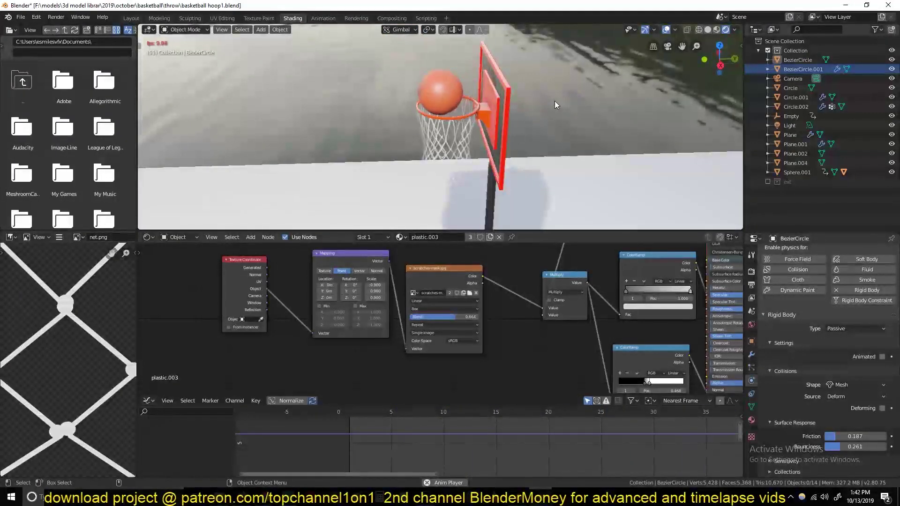
Select the glass backboard, rewind playback, save, and select the floor.
click(511, 98)
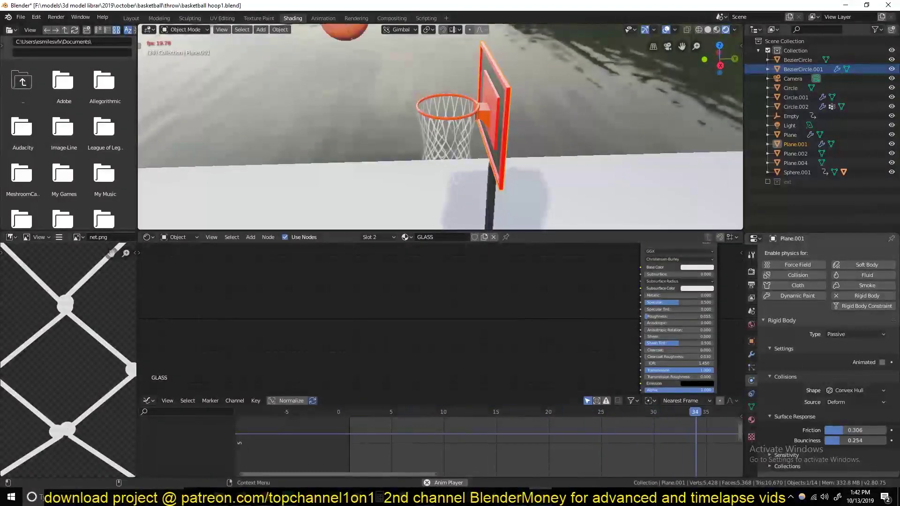
key(Escape)
key(Home)
key(ctrl+s)
click(444, 206)
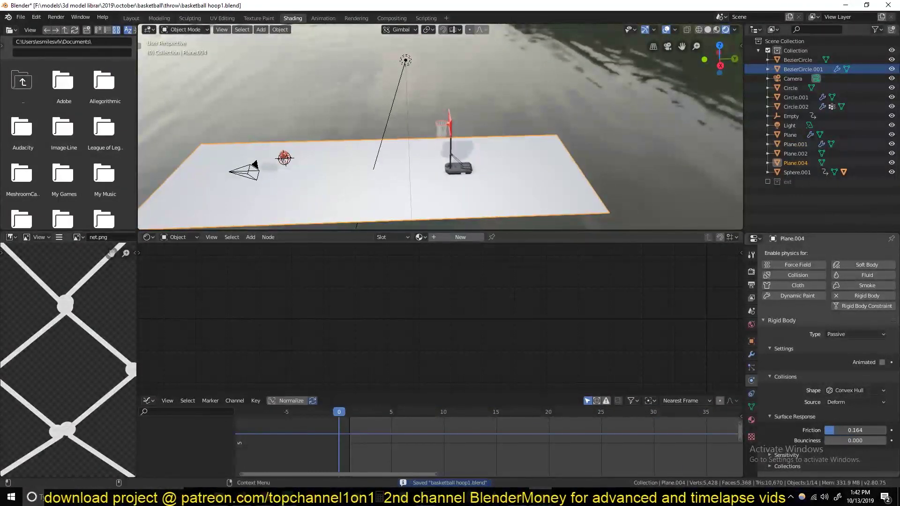
Save, test the bounce in playback, and select the floor Plane.004.
key(ctrl+s)
key(space)
key(a)
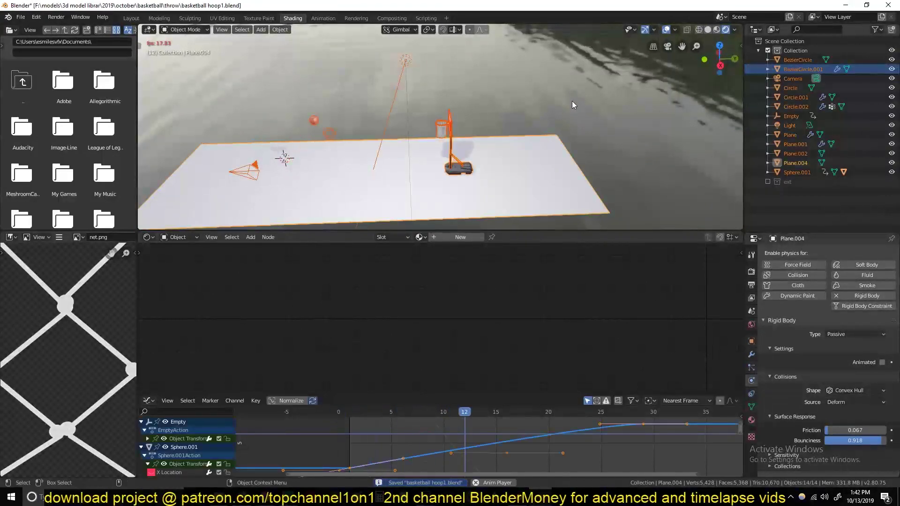
key(alt+a)
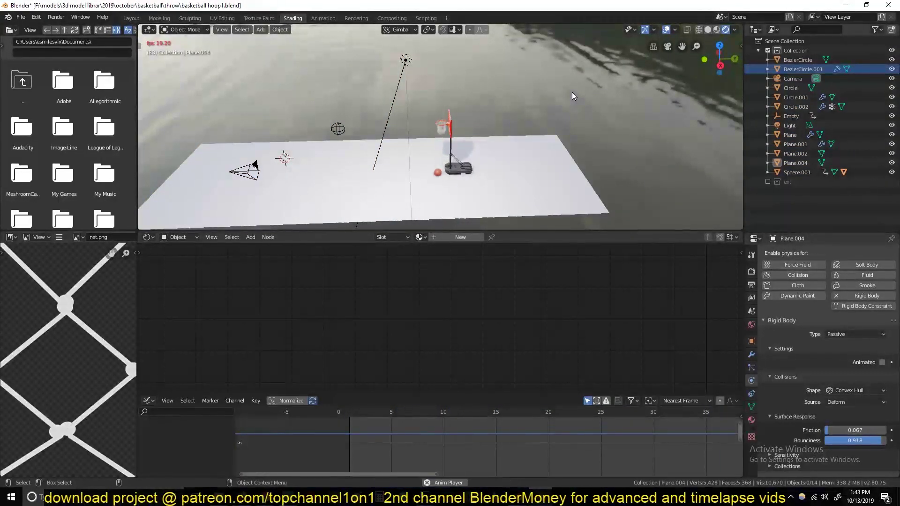
key(Escape)
click(487, 176)
Collapse Sphere.000's collision settings and frame the basketball Sphere.001.
click(284, 158)
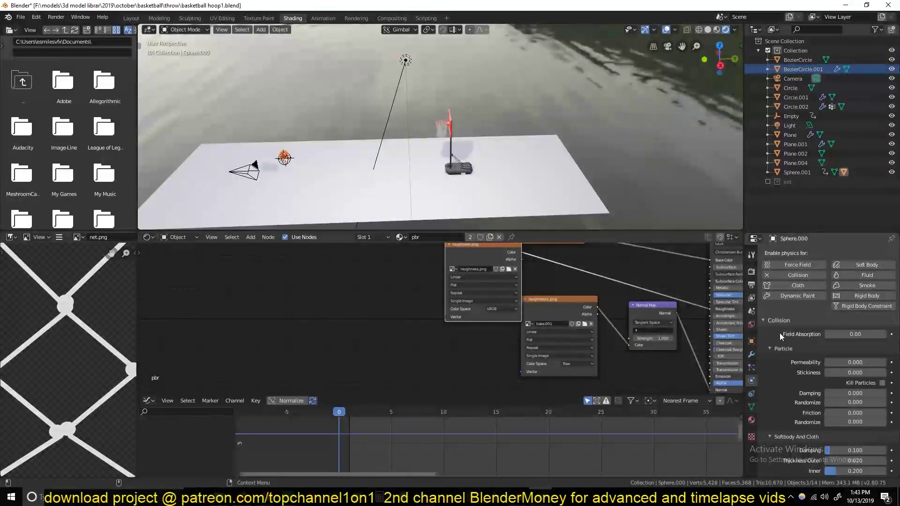
click(777, 320)
click(284, 158)
key(KP_Decimal)
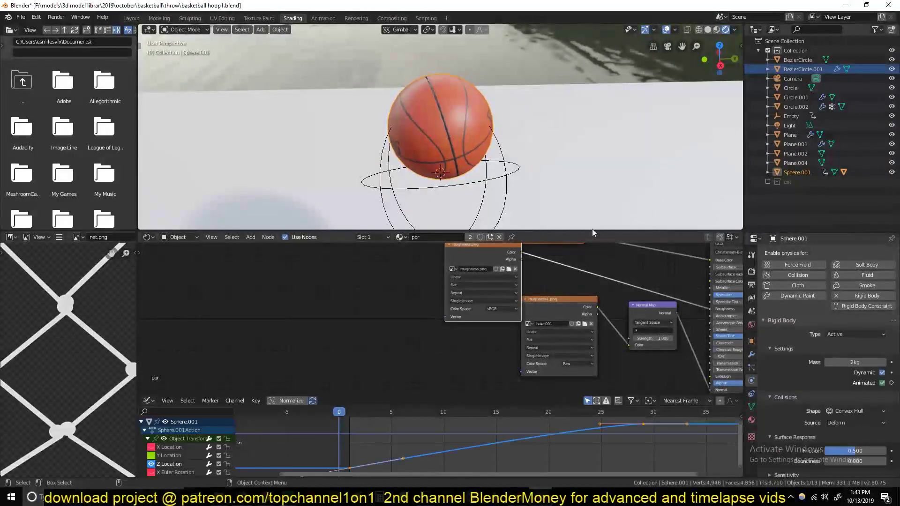
scroll(834, 375, down, 2)
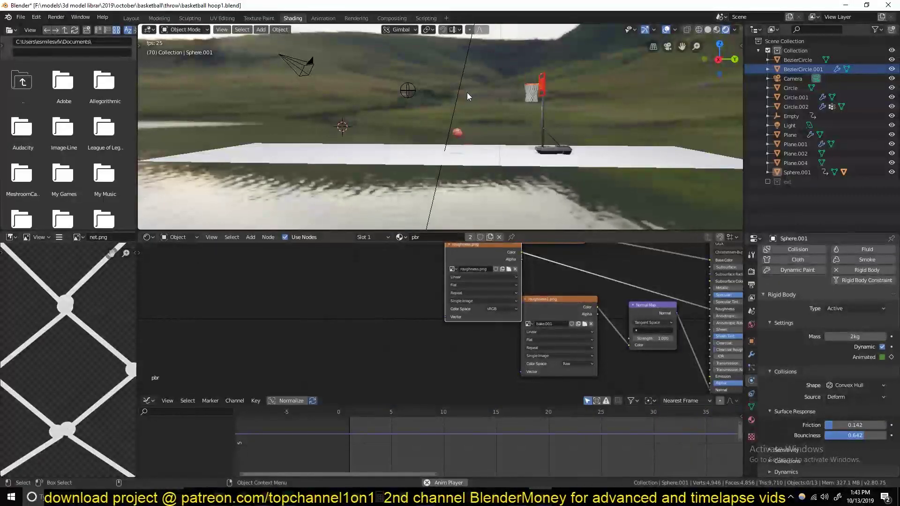
Delete the Empty, save, and replay the throw from frame 1.
click(408, 90)
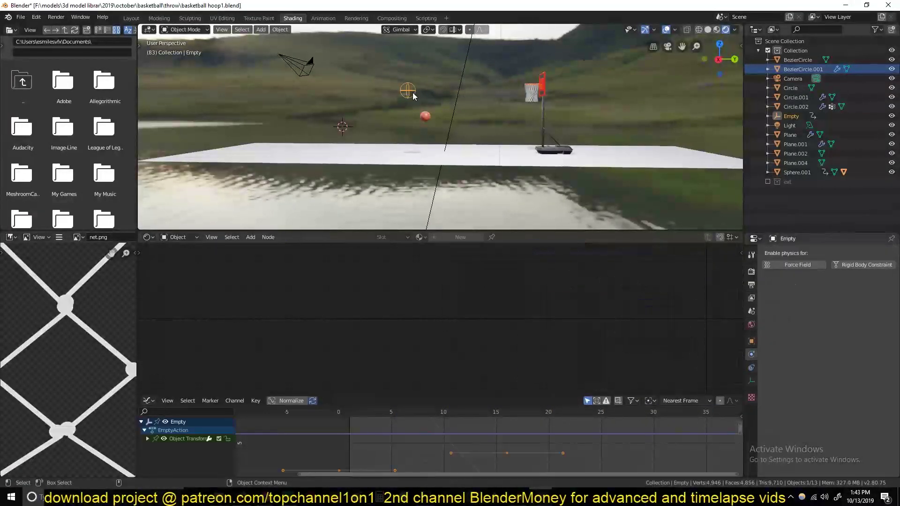
key(x)
click(389, 89)
key(ctrl+s)
click(349, 433)
key(space)
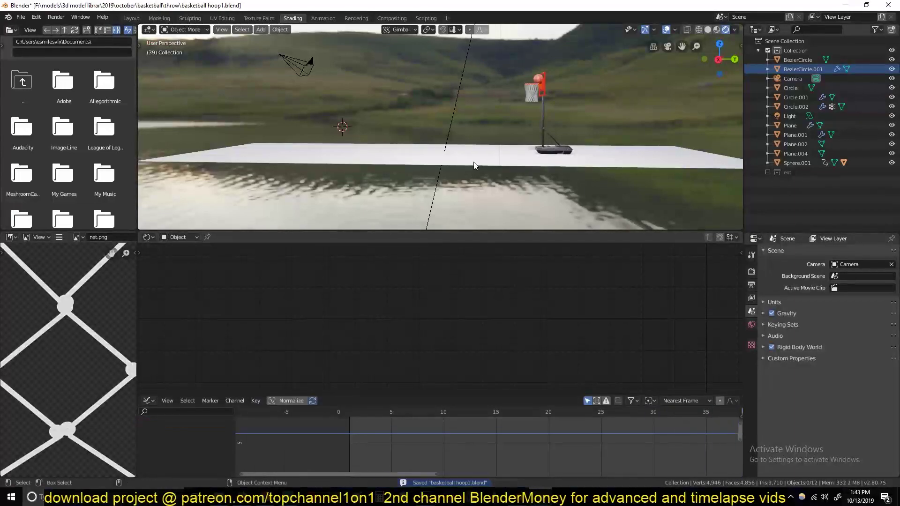
key(ctrl+s)
Give the glass backboard bounciness 0.433 and a Mesh collision shape, then save.
click(518, 115)
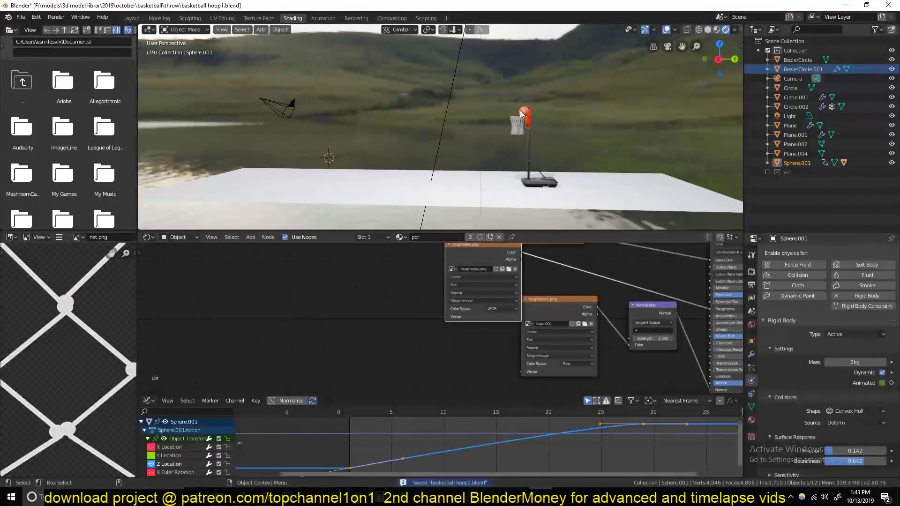
key(KP_Decimal)
click(416, 91)
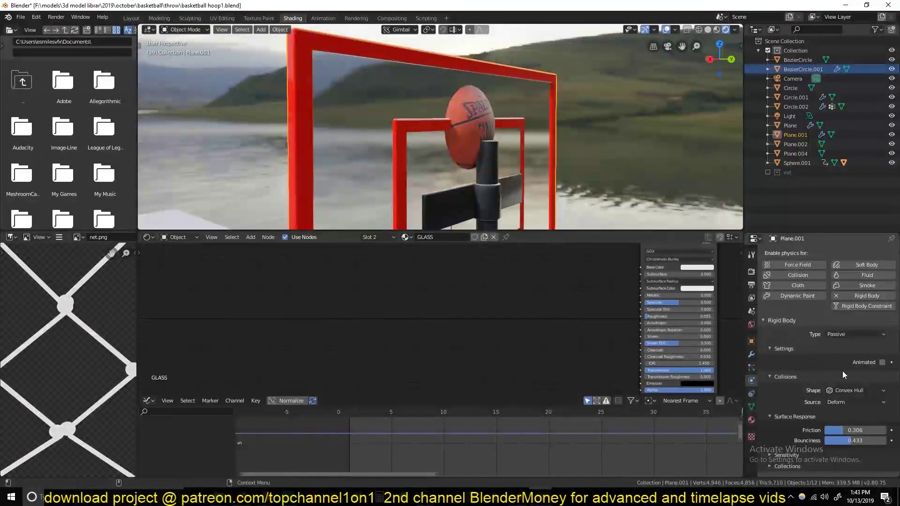
middle_drag(610, 211, 527, 184)
click(856, 391)
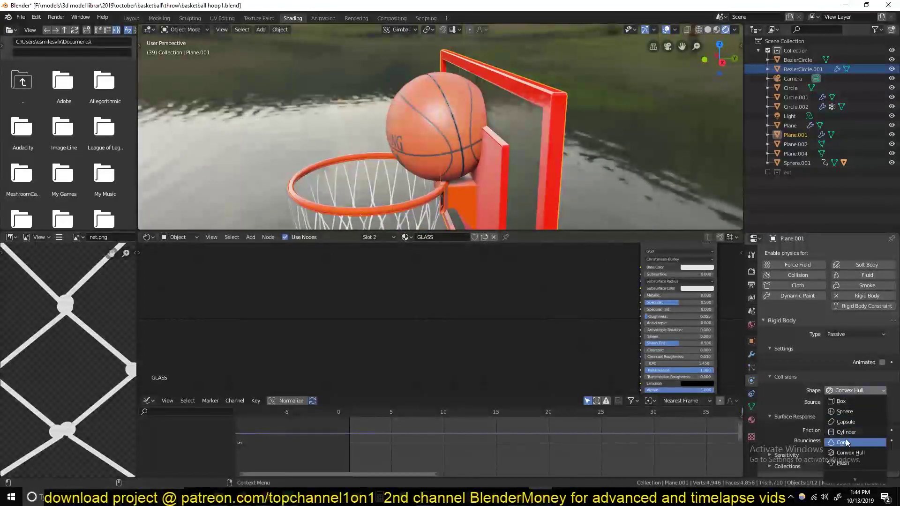
click(853, 443)
key(ctrl+s)
Replay the throw and orbit out to view the whole hoop stand.
middle_drag(594, 178, 605, 161)
click(605, 163)
key(space)
scroll(452, 146, down, 5)
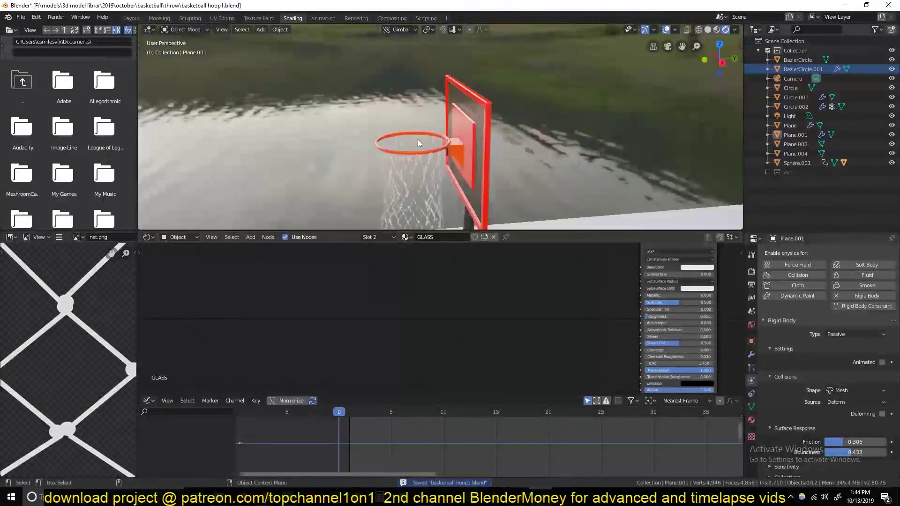
scroll(428, 128, down, 5)
middle_drag(427, 128, 484, 59)
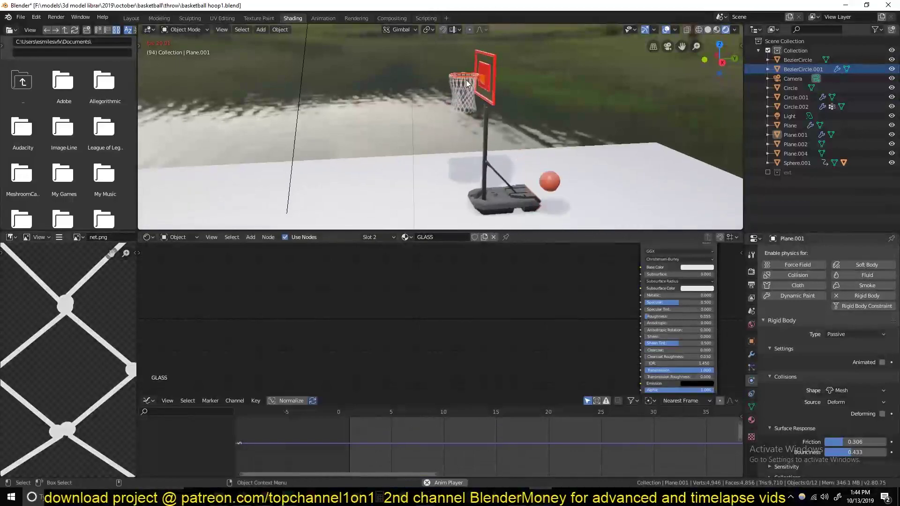
click(507, 150)
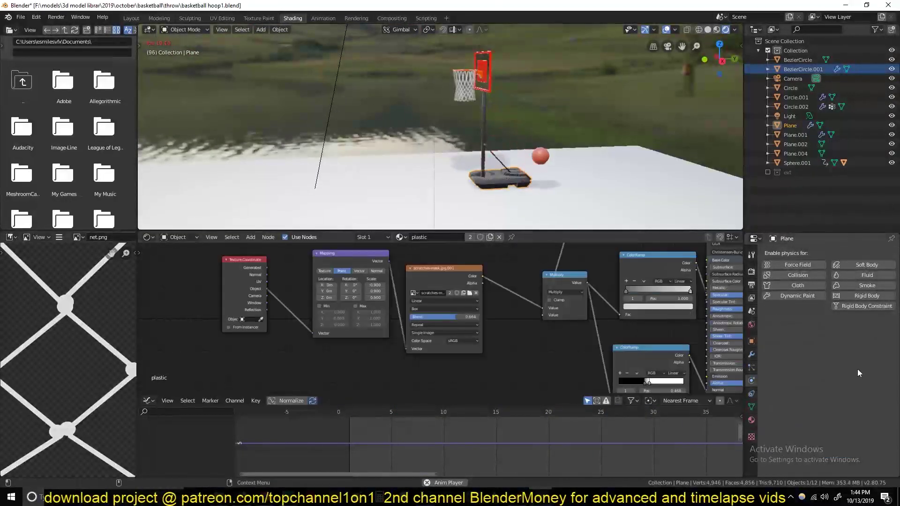
click(558, 134)
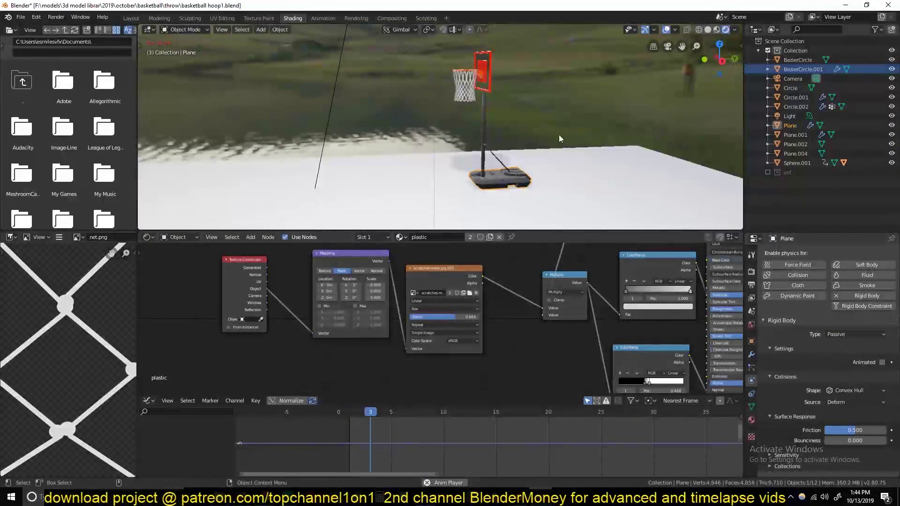